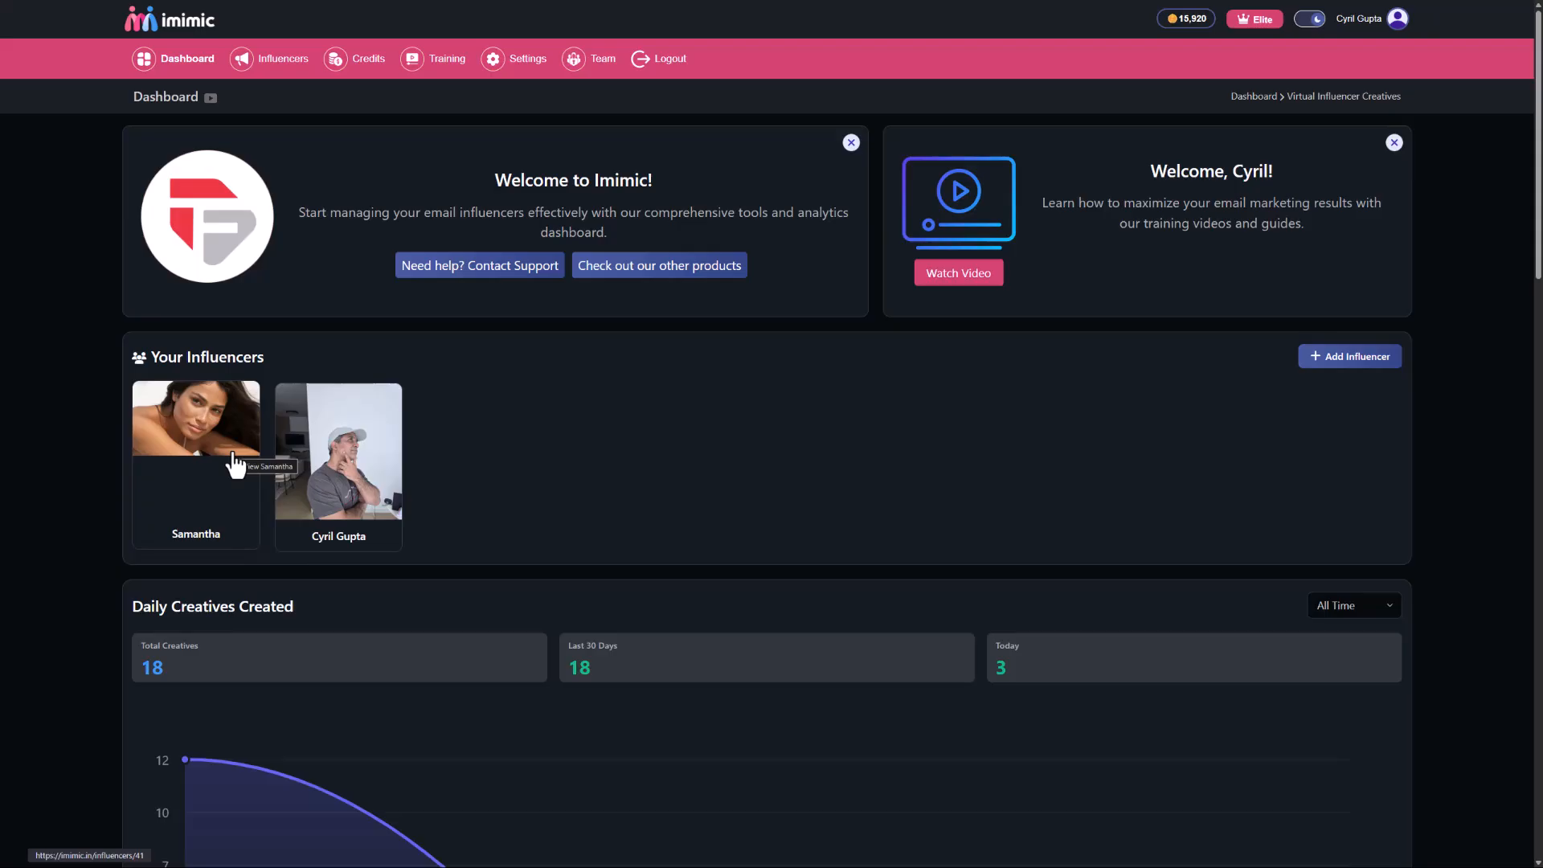
Open the man's influencer profile and look through its creation tools and existing content gallery.
left_click(330, 495)
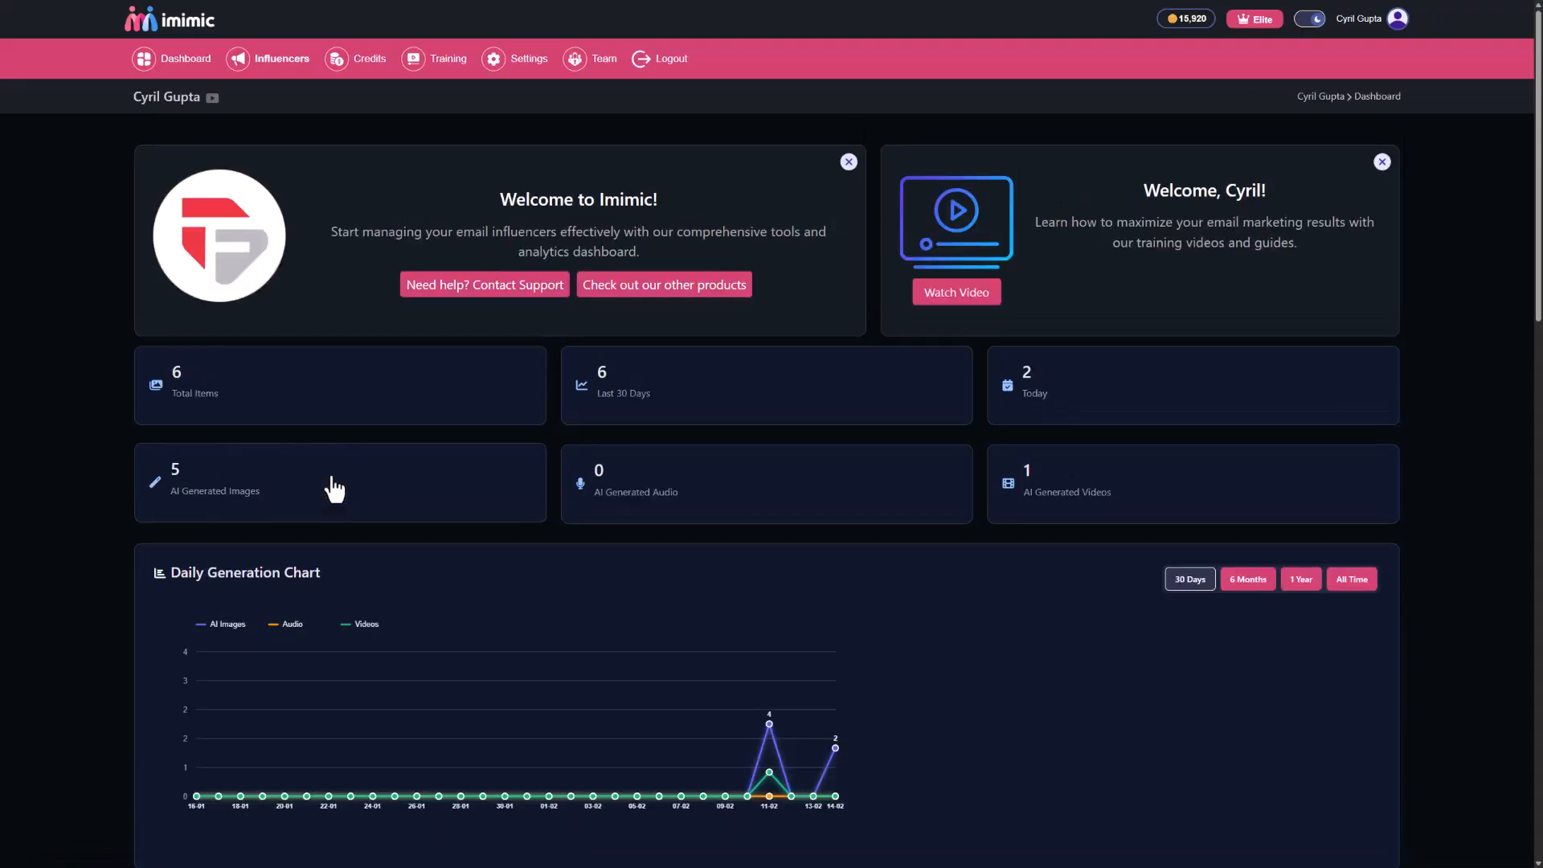
scroll(359, 398, "down", 12)
scroll(359, 399, "up", 3)
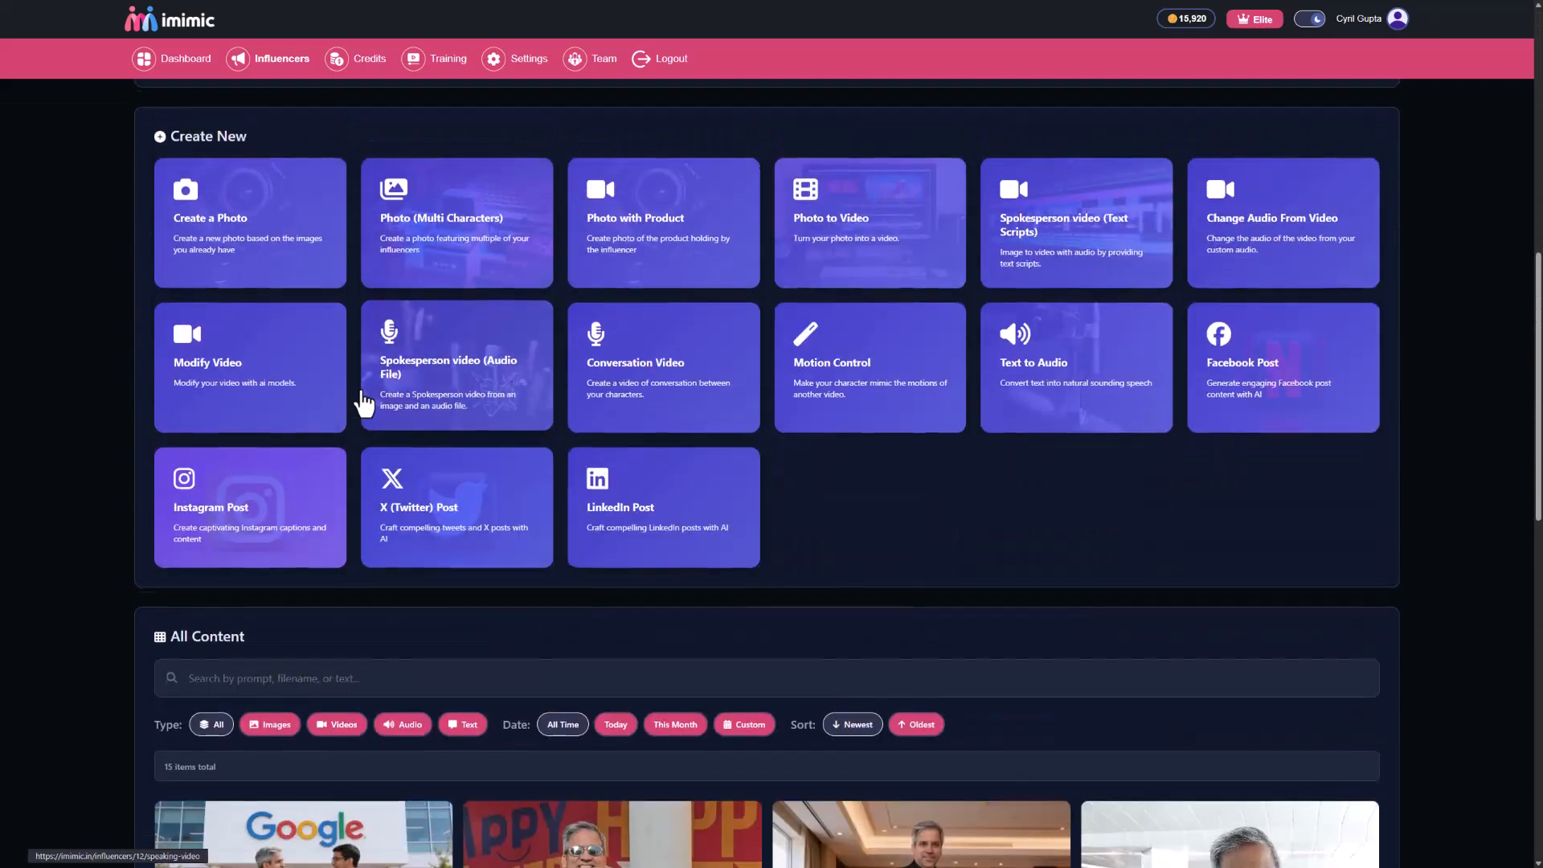
scroll(363, 402, "up", 1)
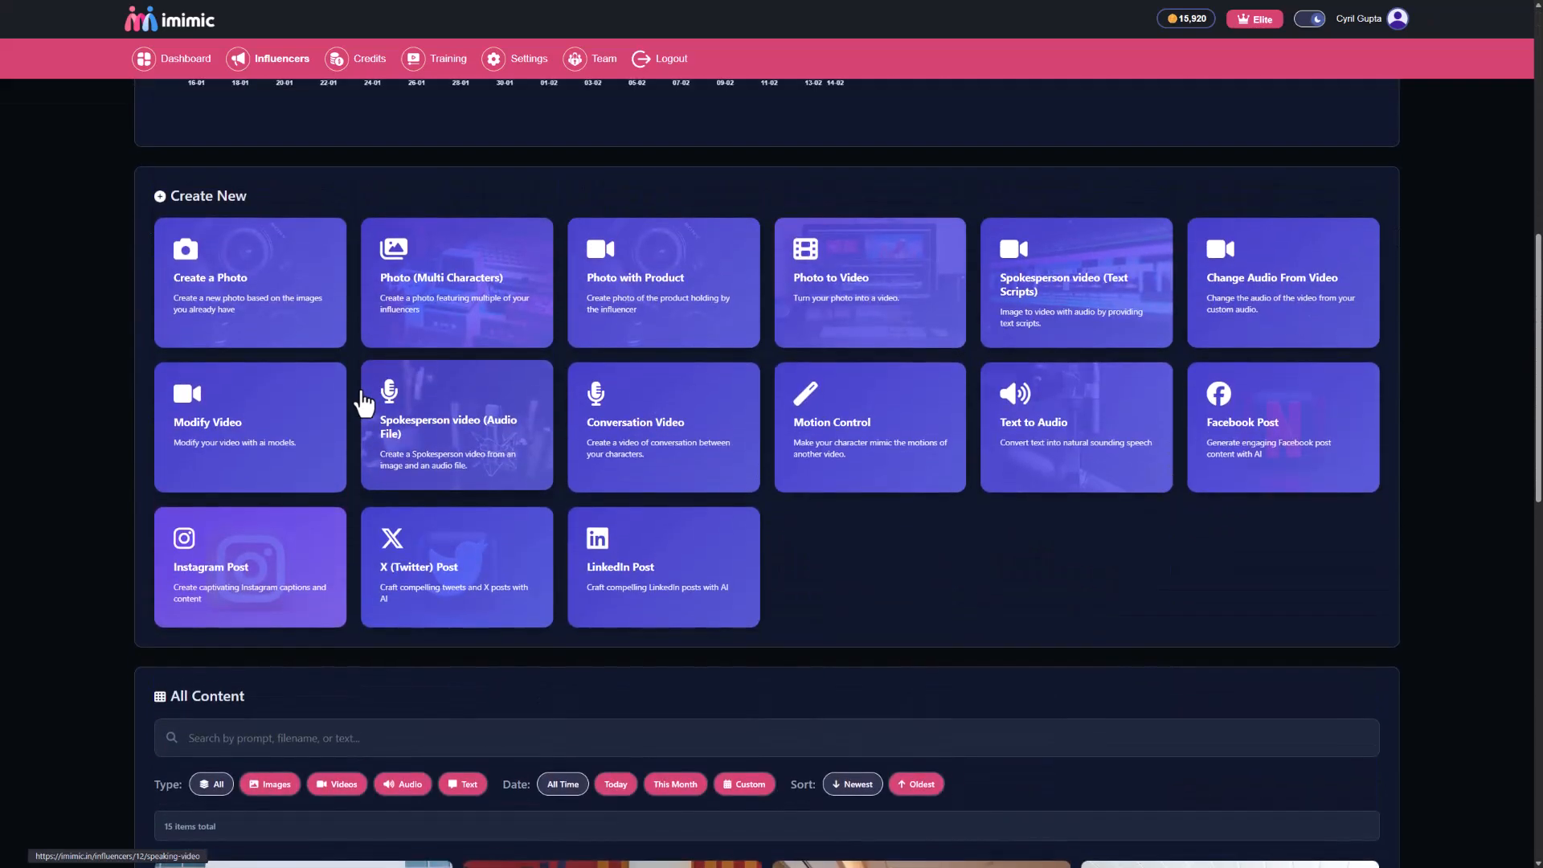
scroll(366, 406, "down", 2)
scroll(377, 407, "up", 2)
scroll(376, 418, "down", 5)
scroll(377, 431, "down", 4)
scroll(680, 577, "down", 6)
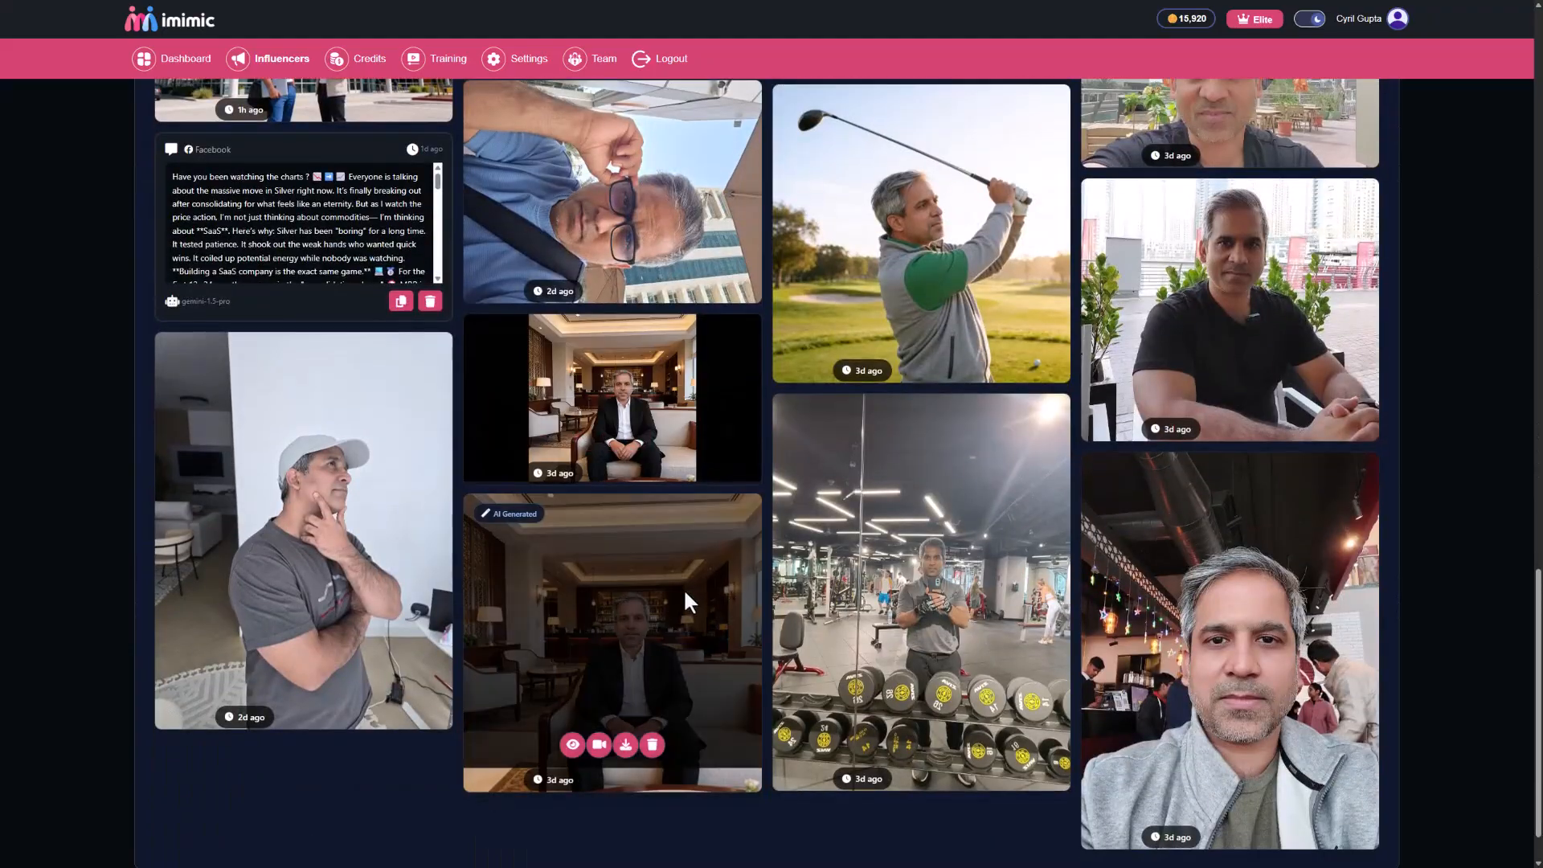
scroll(816, 479, "up", 8)
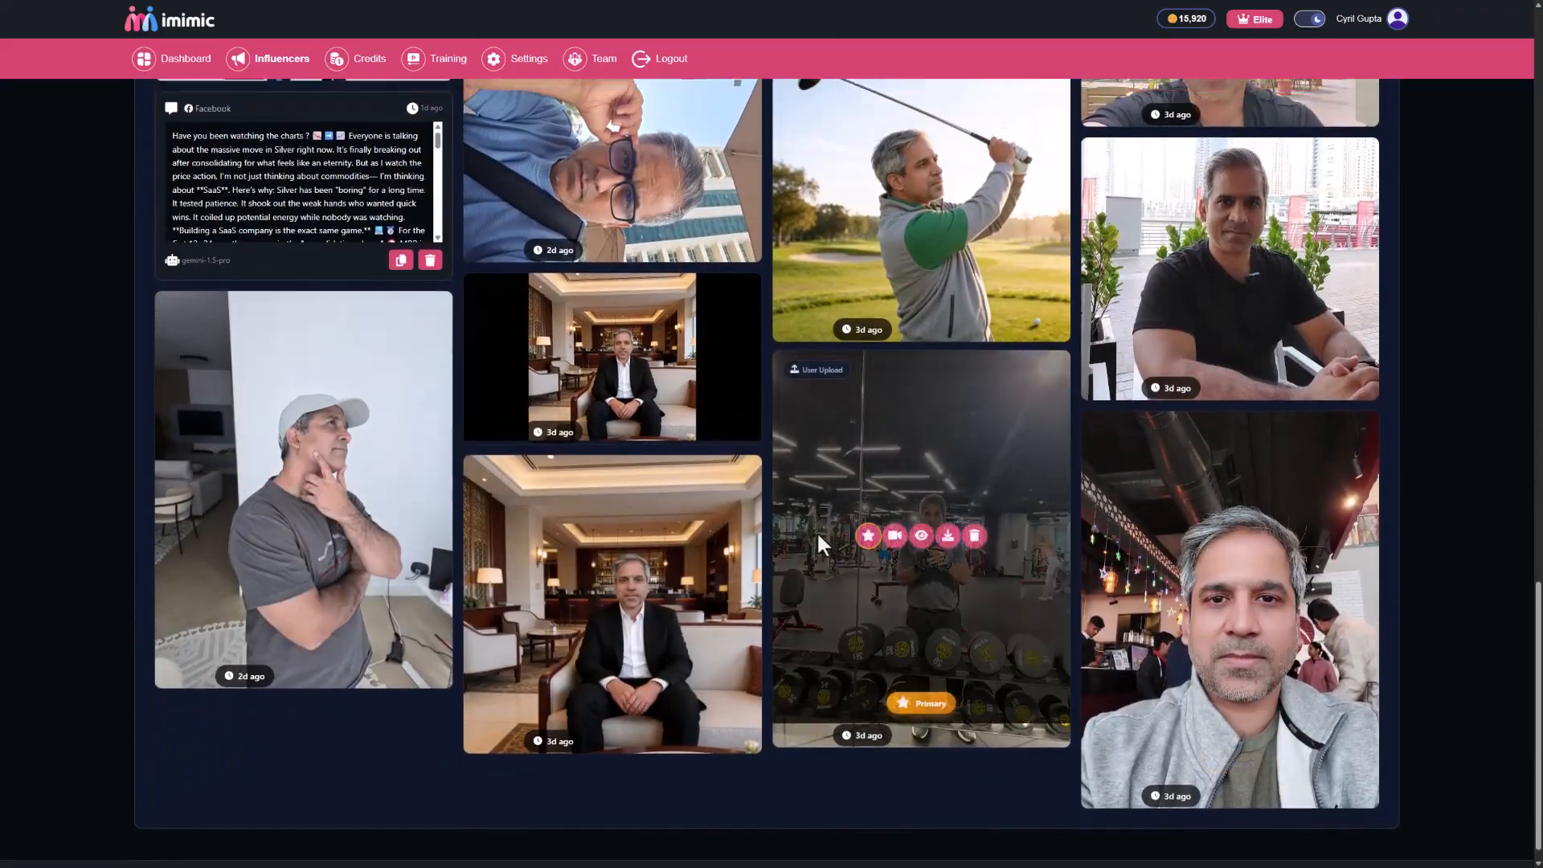
scroll(736, 530, "up", 8)
scroll(739, 541, "down", 2)
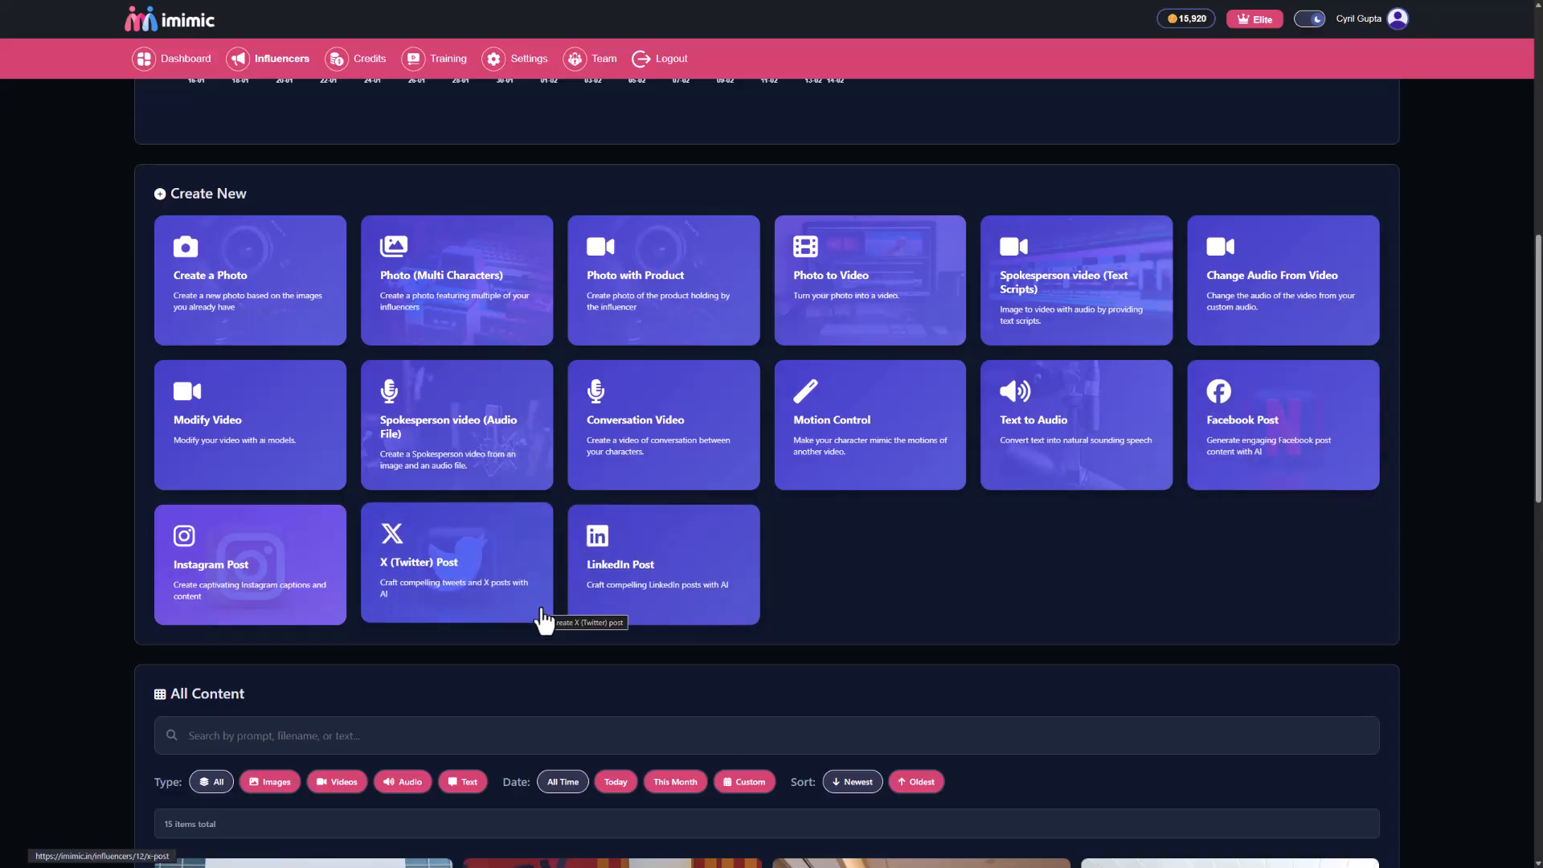
Start a new photo for this influencer and choose the restaurant selfie in the grey jacket as the reference image.
left_click(207, 309)
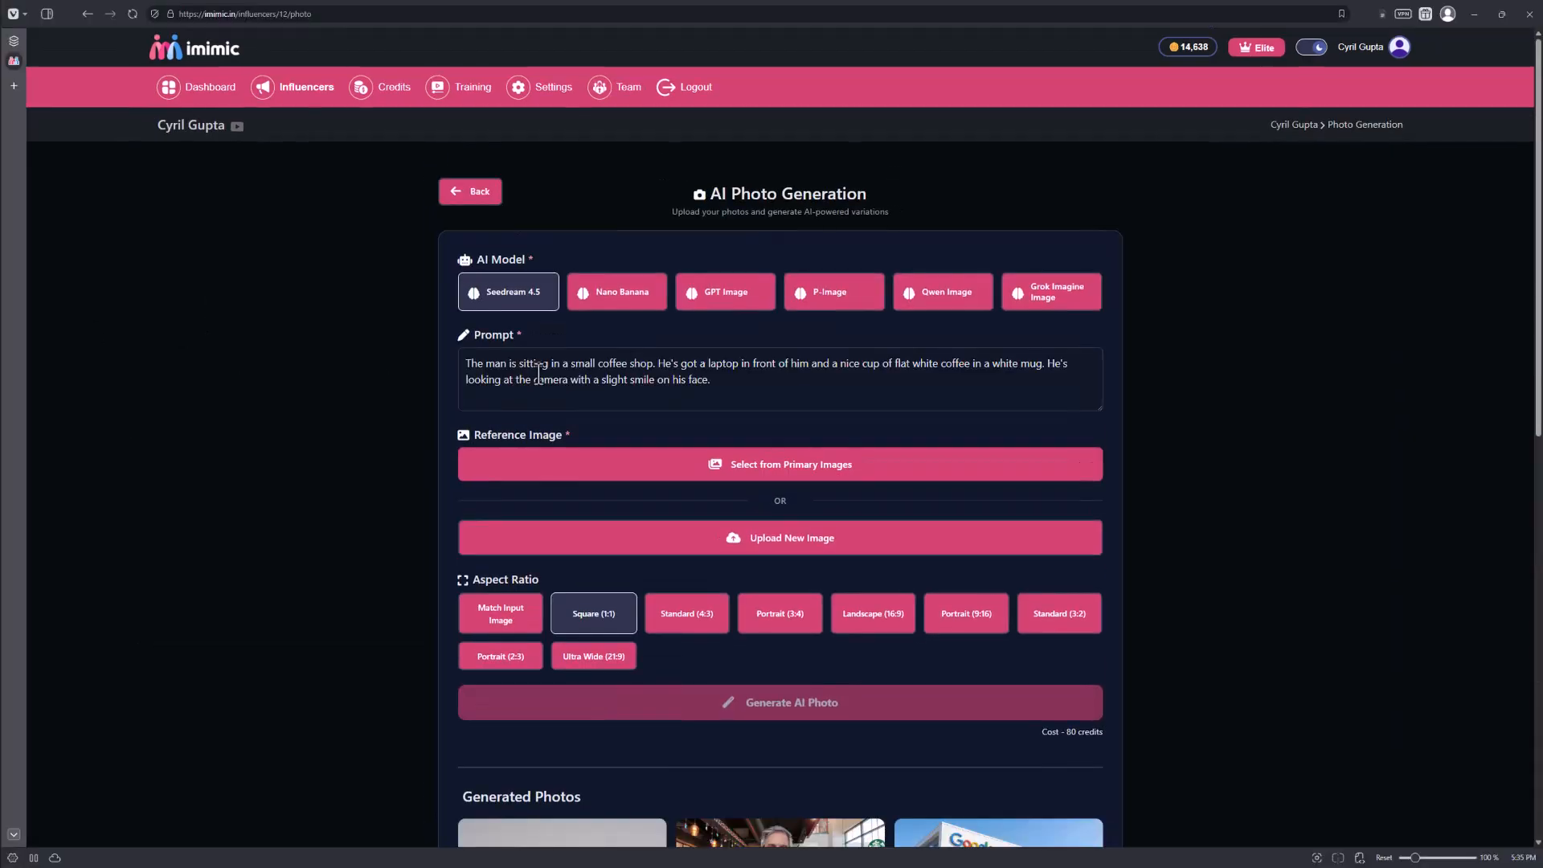
triple_click(678, 363)
left_click(683, 370)
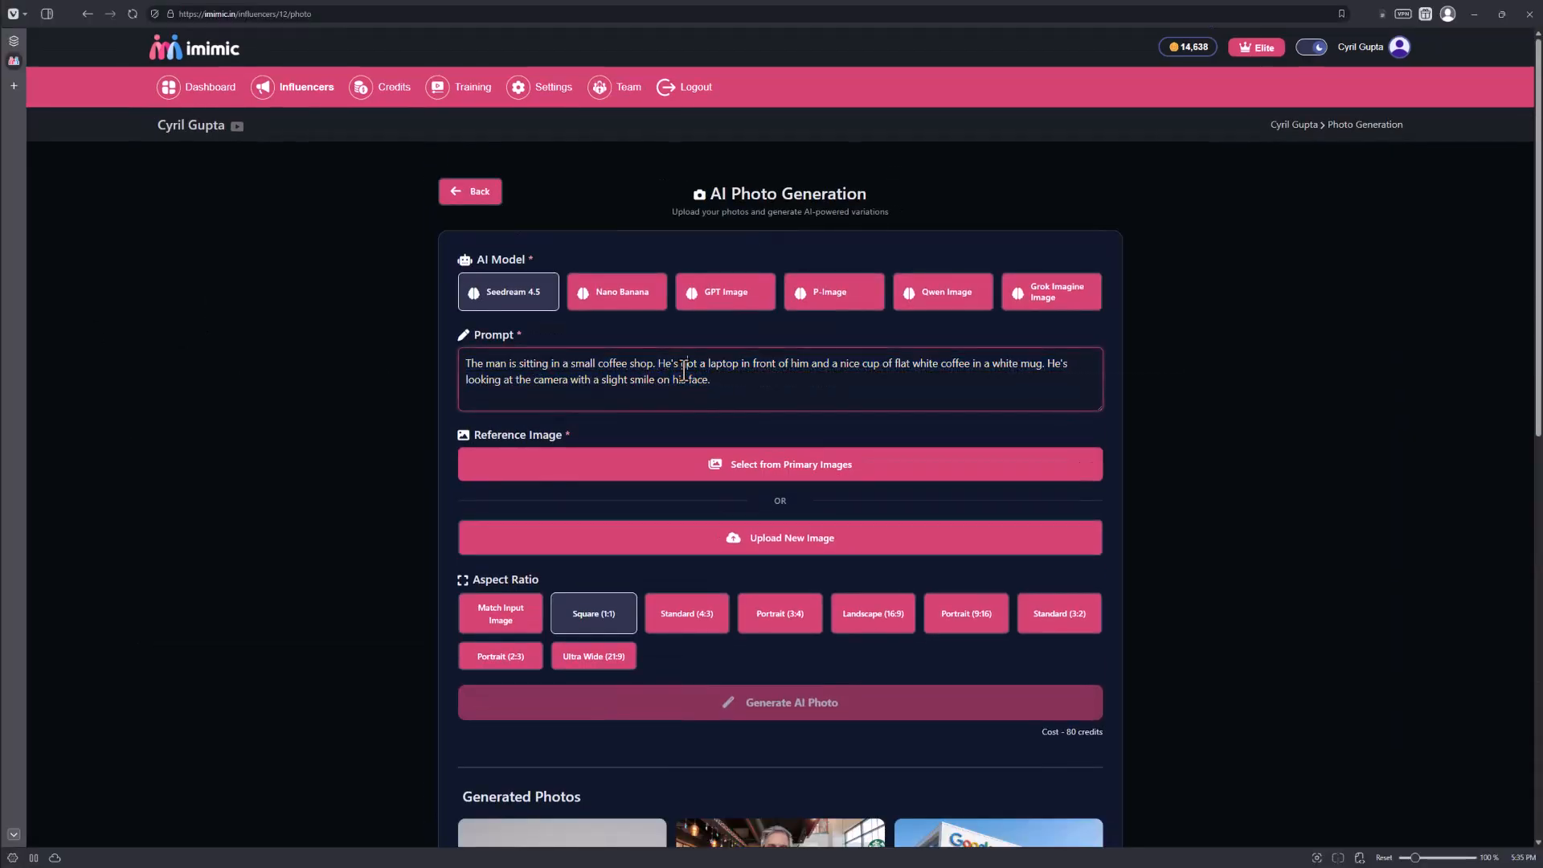
left_click(824, 448)
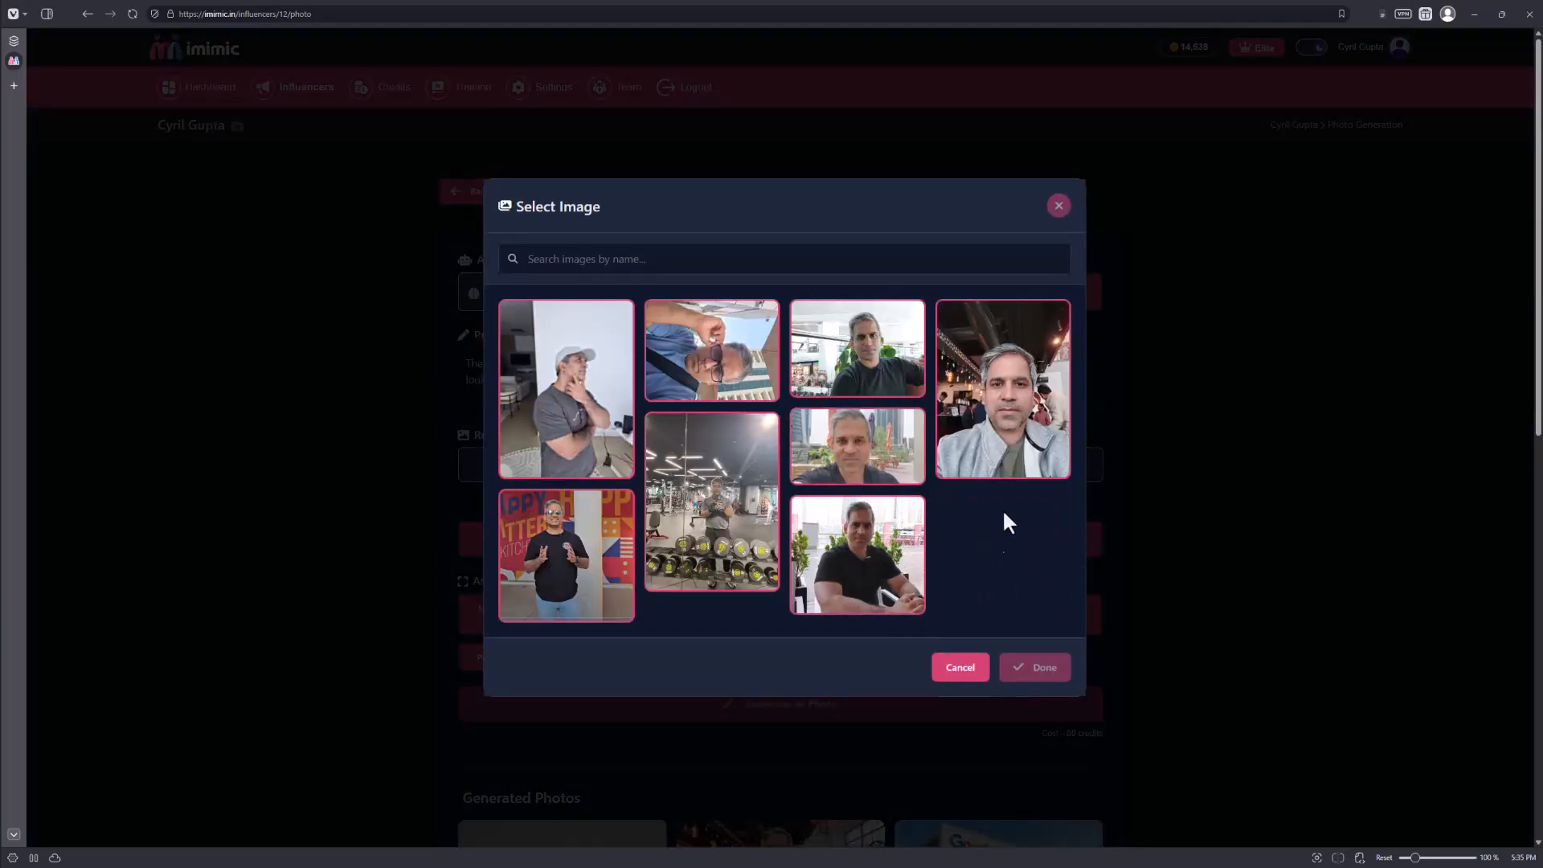
left_click(1025, 426)
left_click(1019, 681)
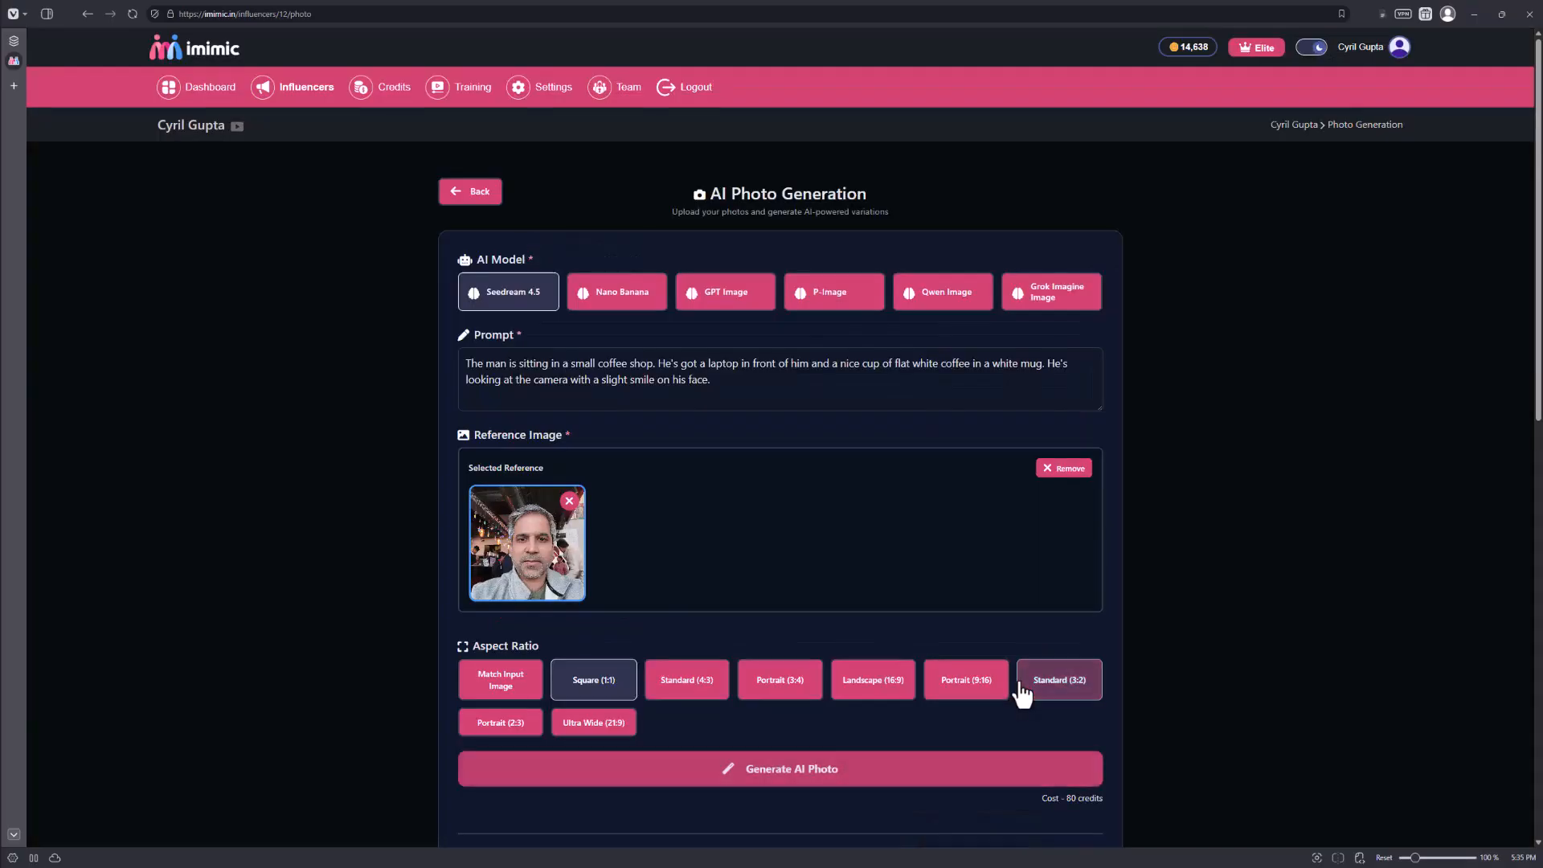
Set the aspect ratio to Landscape (16:9) and generate the AI photo of the man in the coffee shop.
scroll(594, 579, "down", 4)
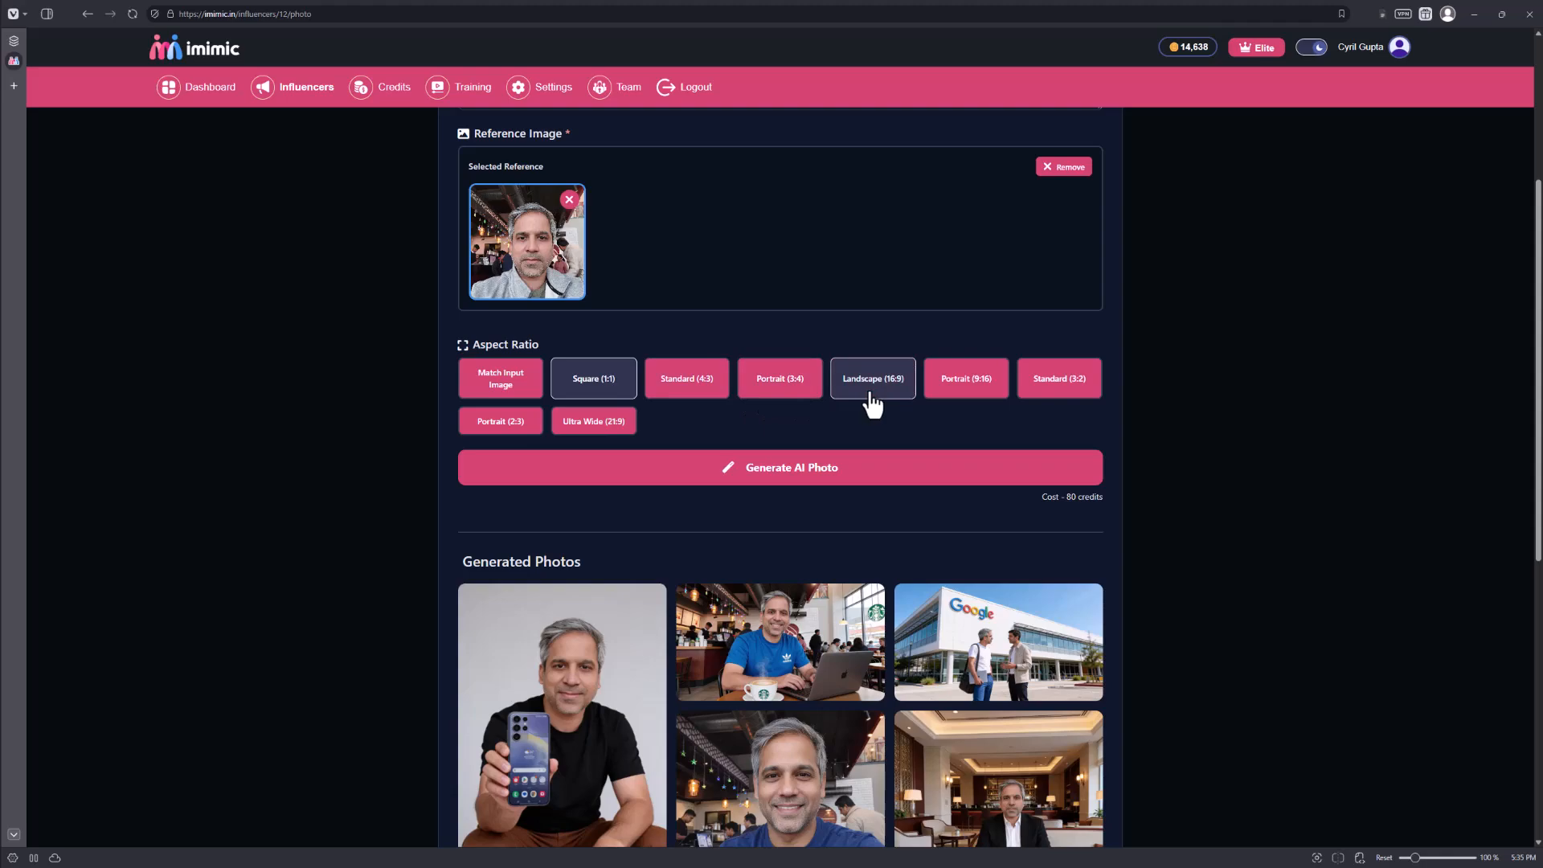
left_click(842, 406)
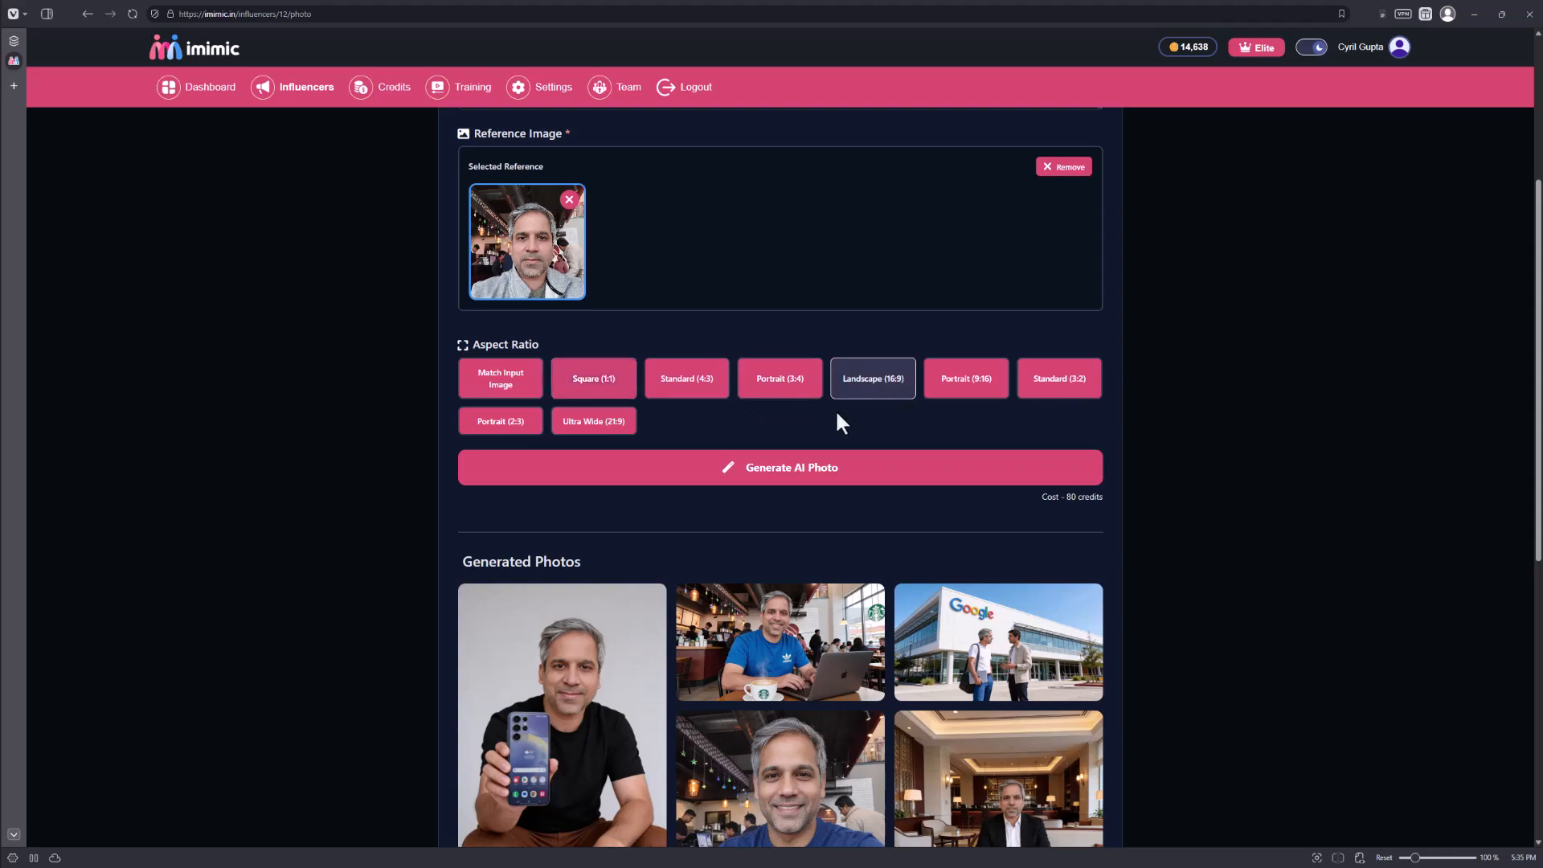
left_click(765, 477)
scroll(696, 527, "down", 2)
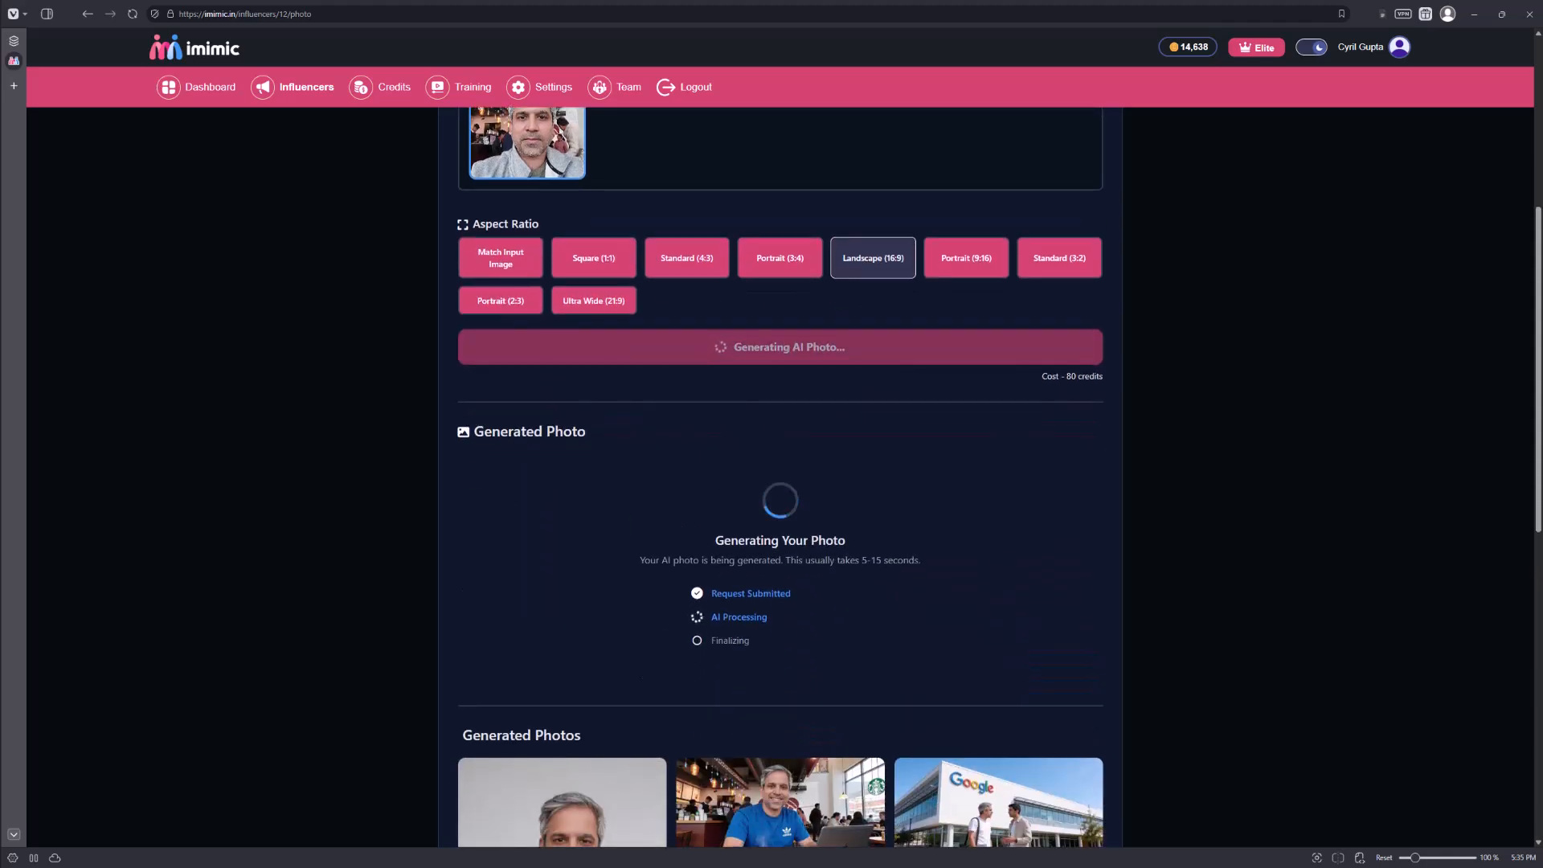
scroll(875, 281, "down", 2)
scroll(876, 282, "down", 3)
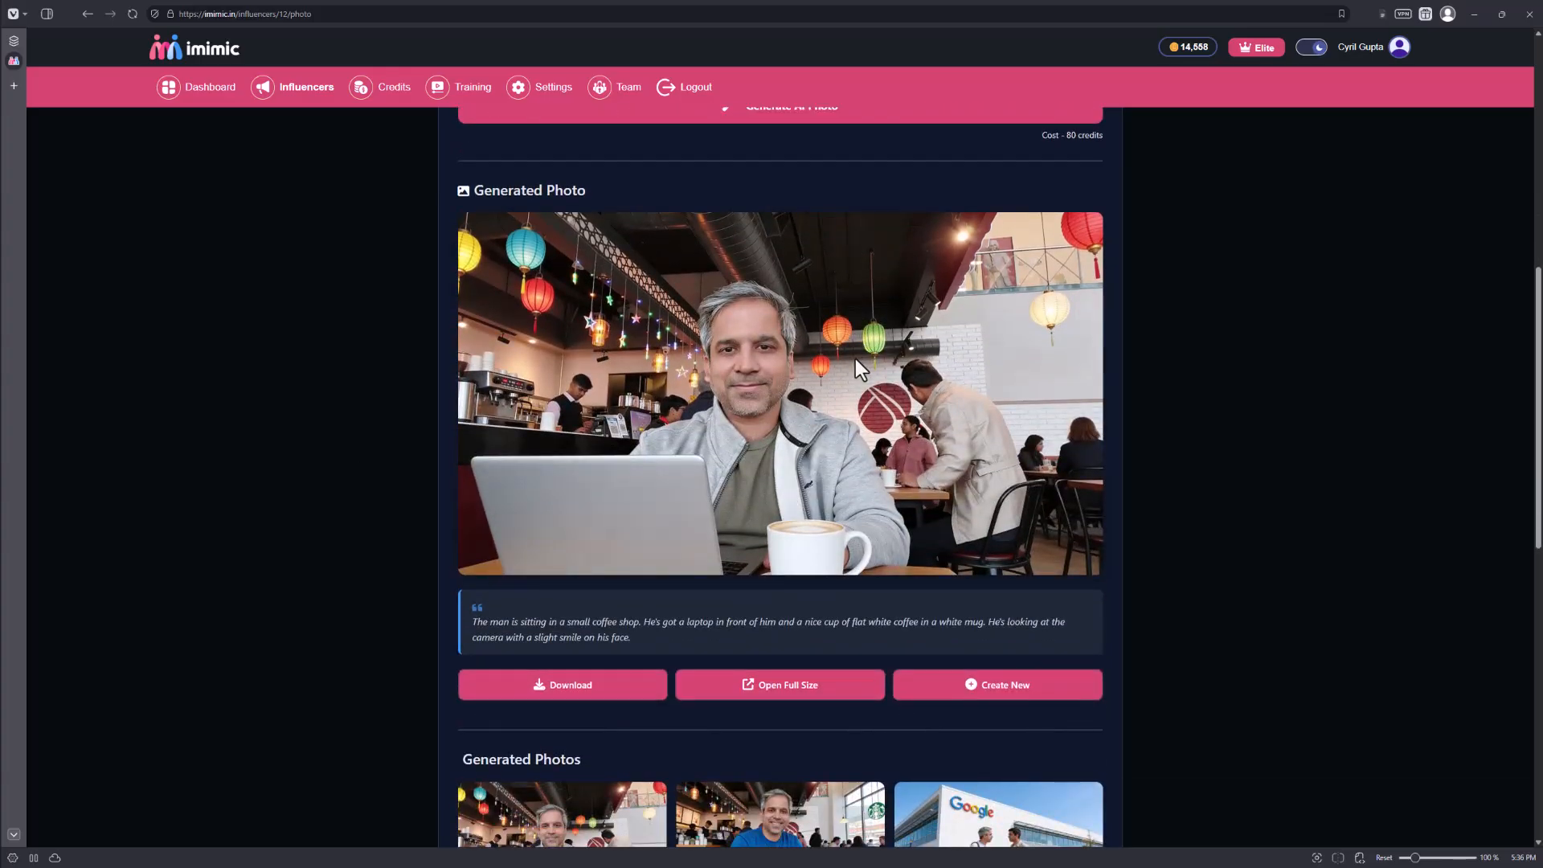
Extend the coffee shop prompt with the closing sentence "He's wearing a blue formal shirt.".
scroll(718, 547, "up", 3)
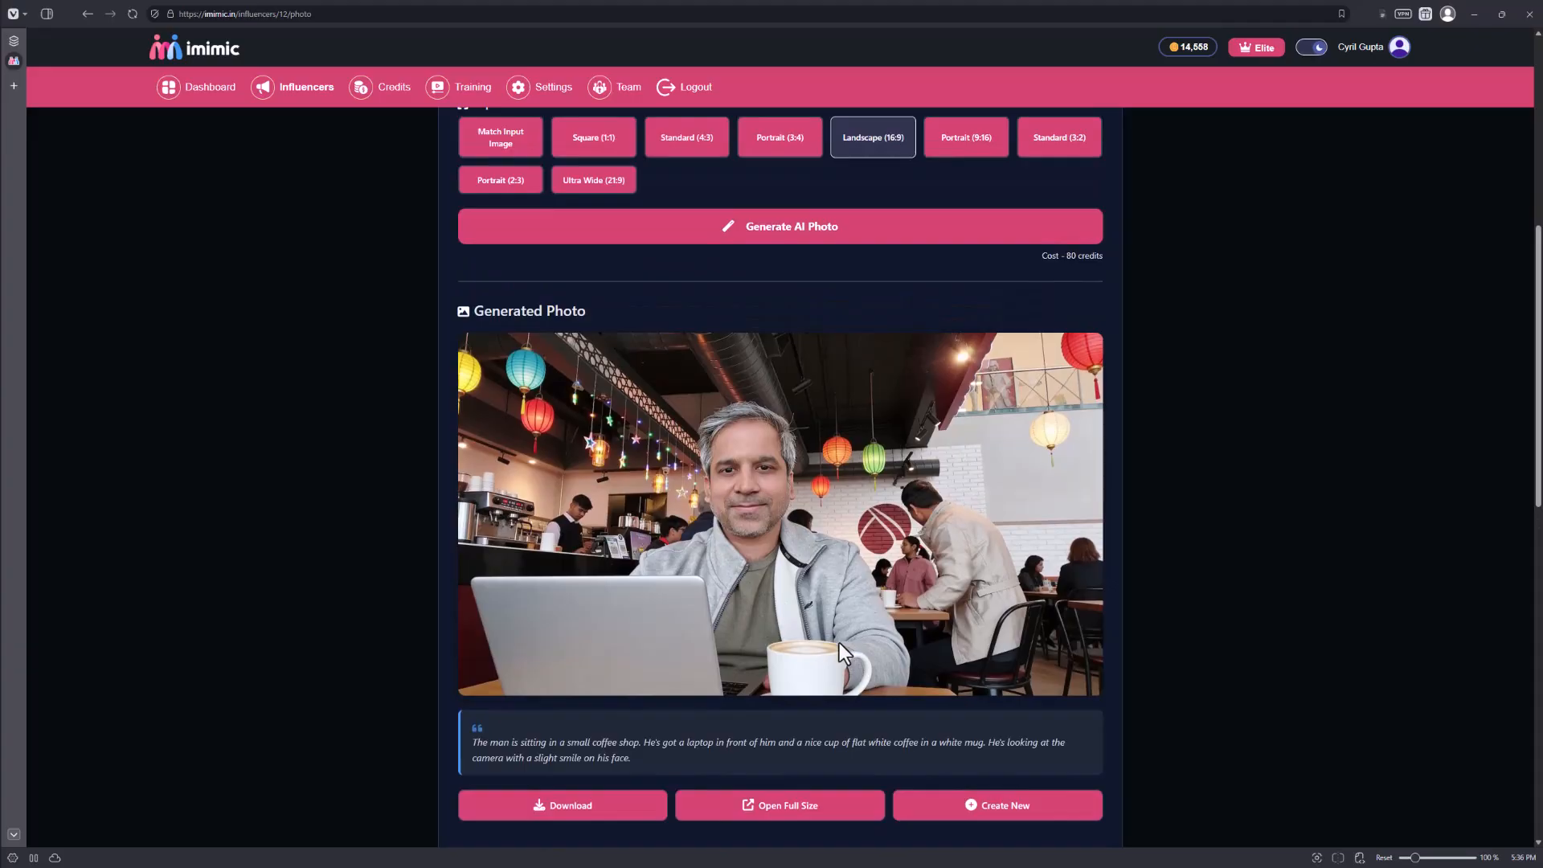
scroll(841, 643, "up", 3)
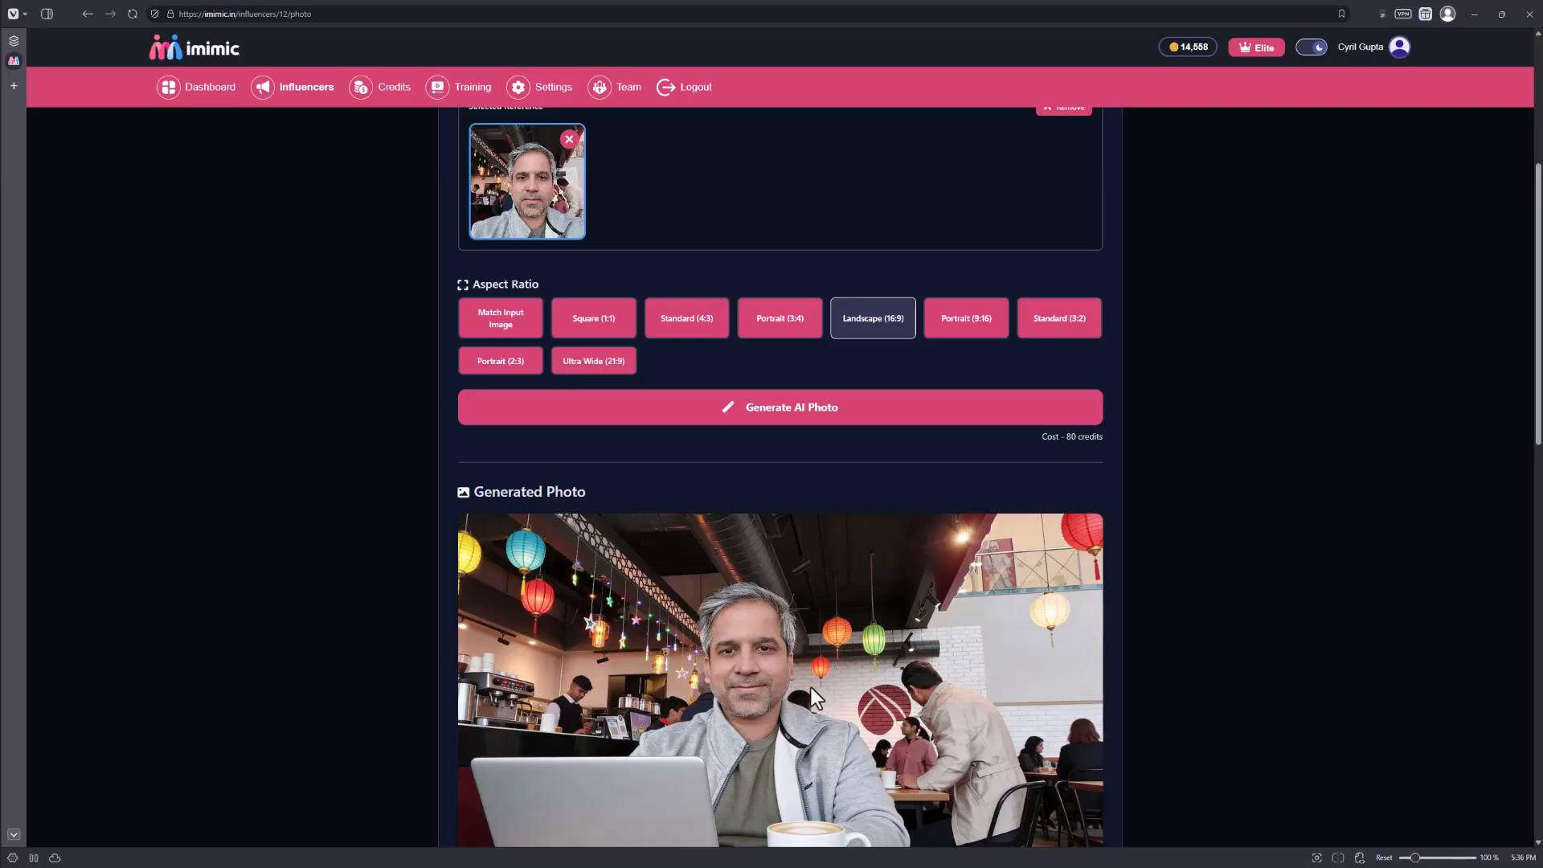
scroll(700, 695, "up", 5)
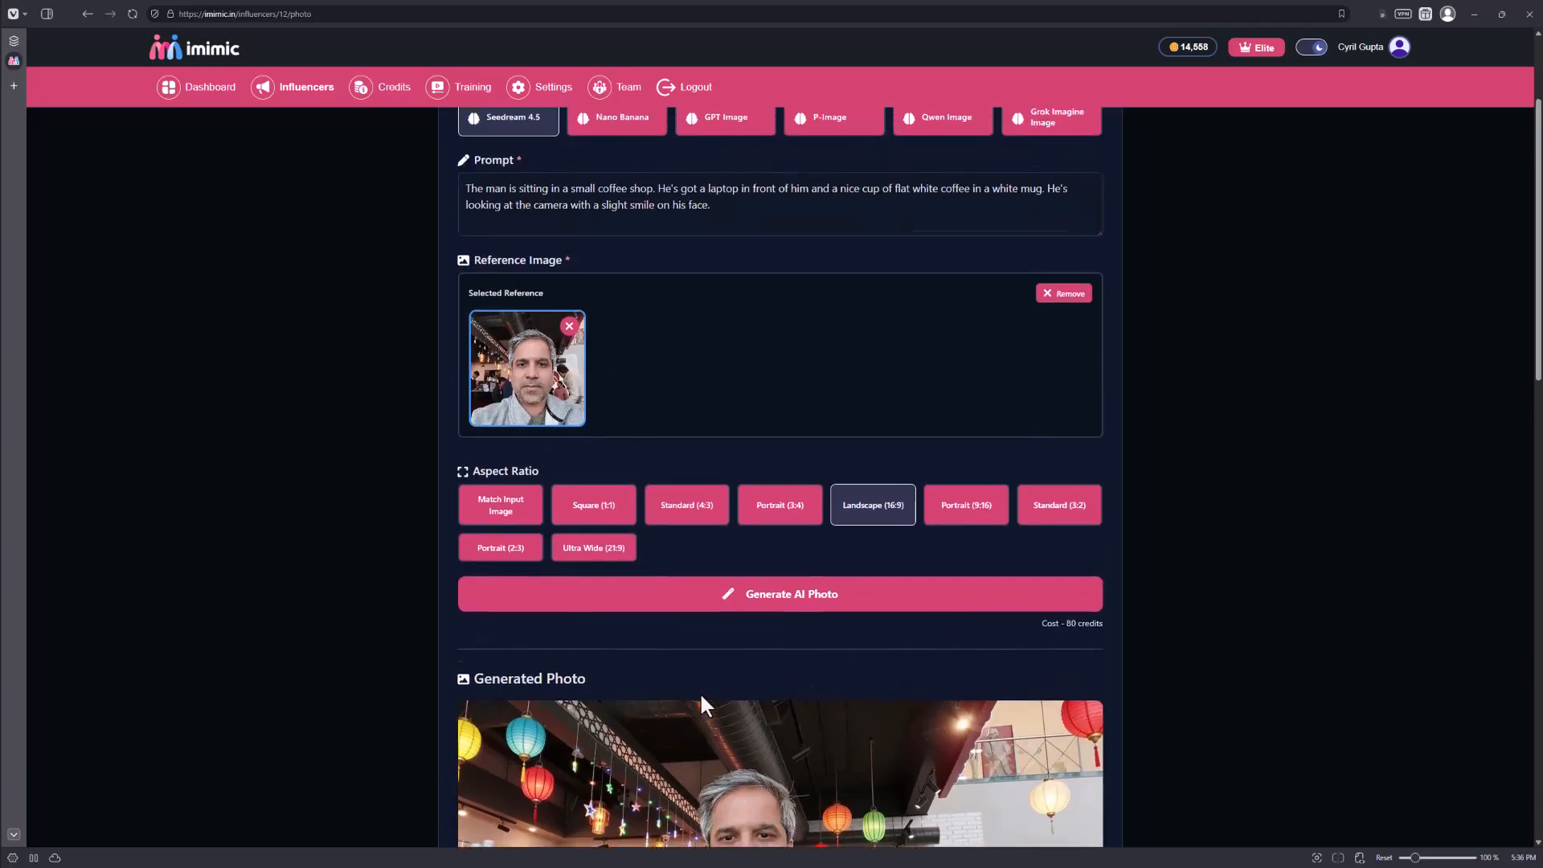
left_click(748, 387)
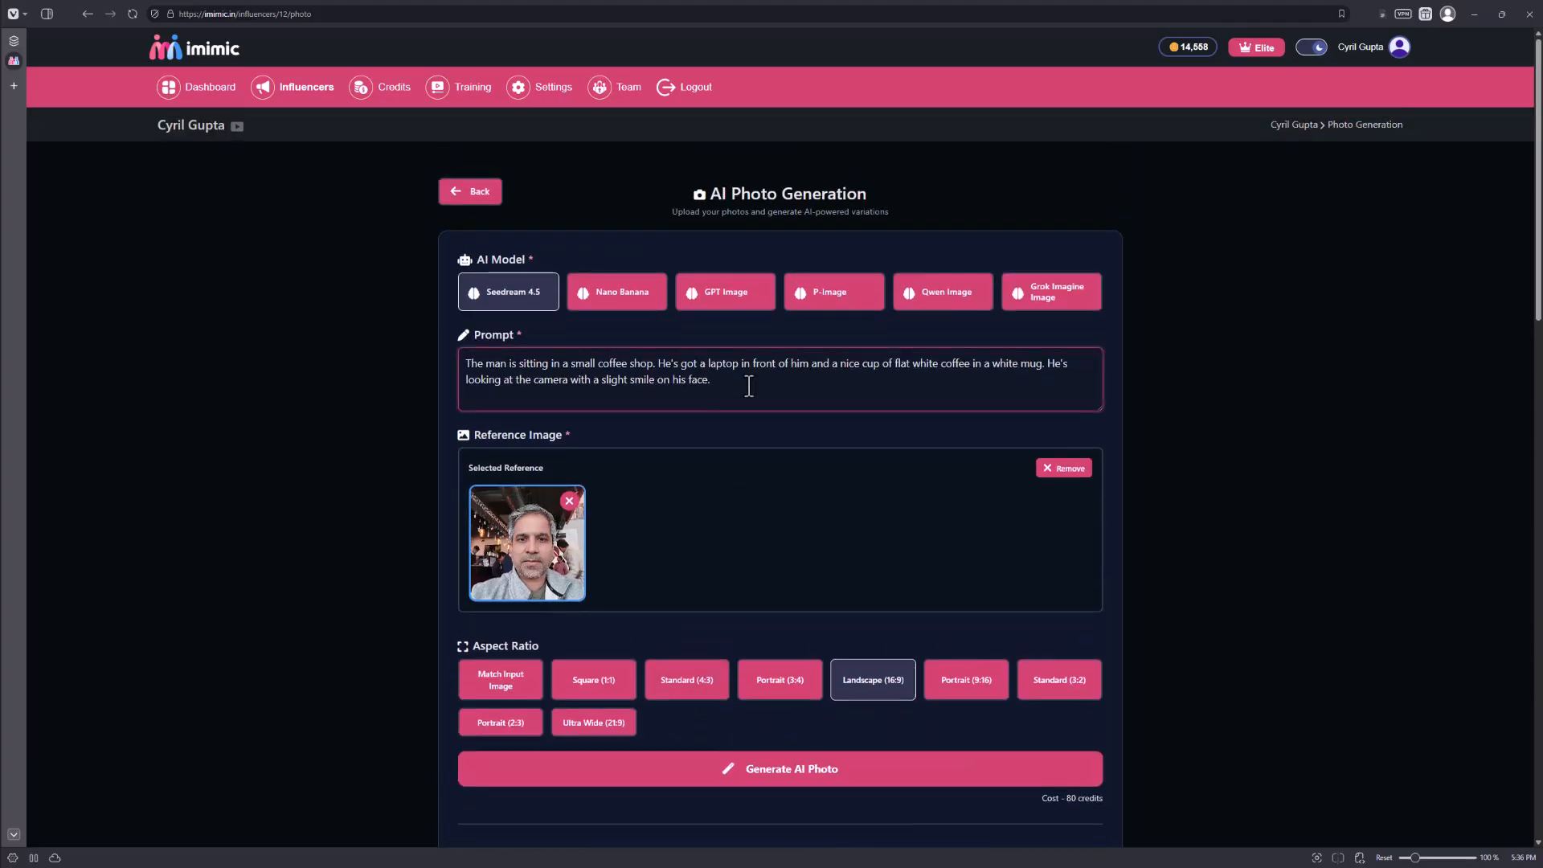
type("He's wearing a blue shirt with collars.")
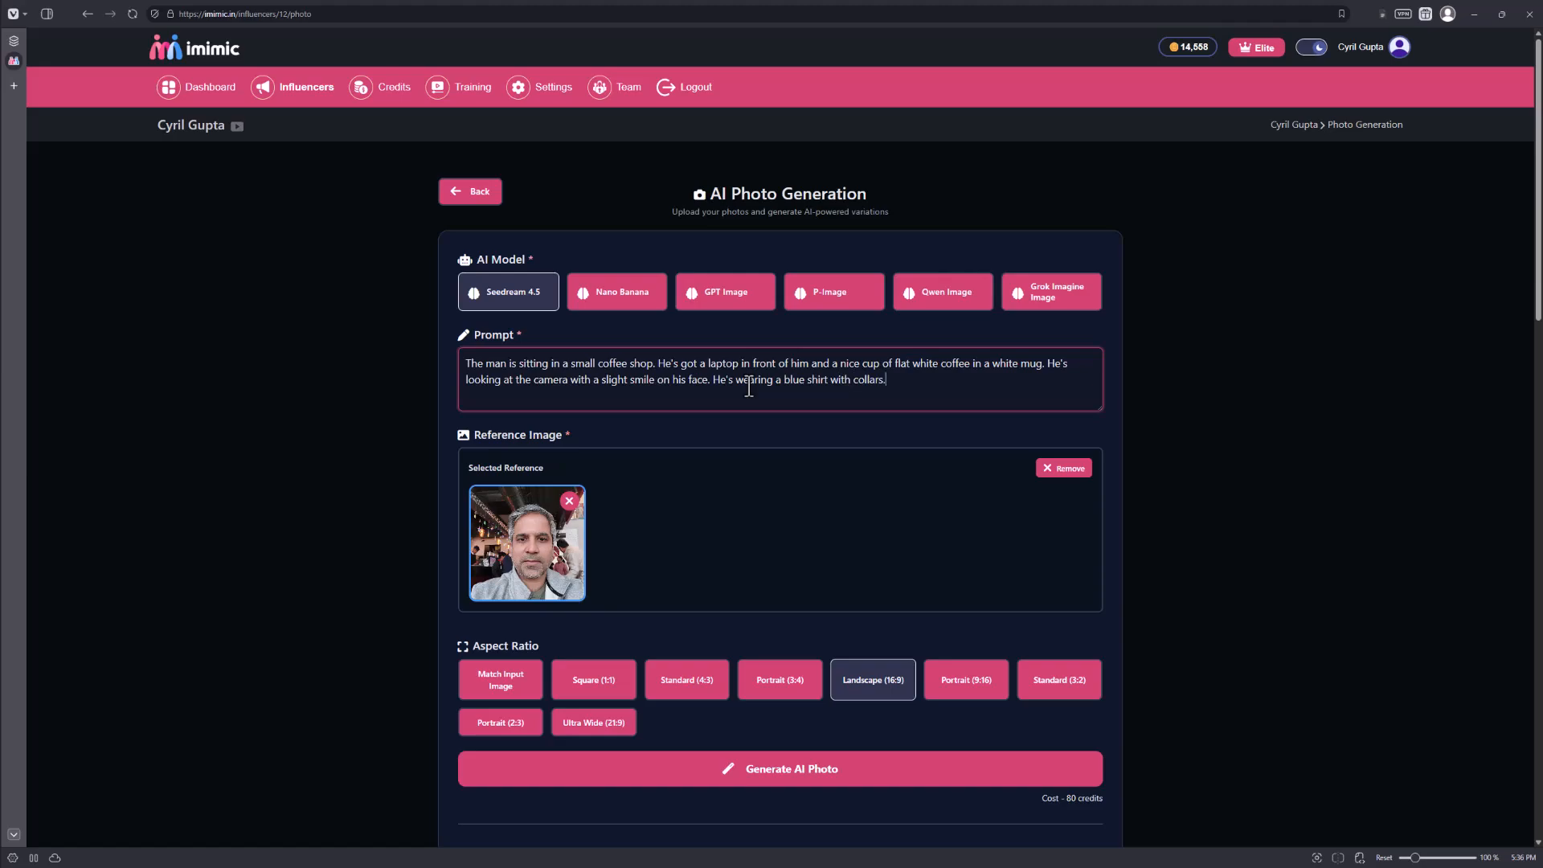
key("ctrl+BackSpace")
key("ctrl+BackSpace")
key("ctrl+BackSpace")
type("formal shirt.")
Generate the AI photo again with the revised prompt and review the new image.
scroll(683, 442, "down", 1)
scroll(683, 442, "down", 3)
left_click(830, 534)
scroll(764, 595, "down", 3)
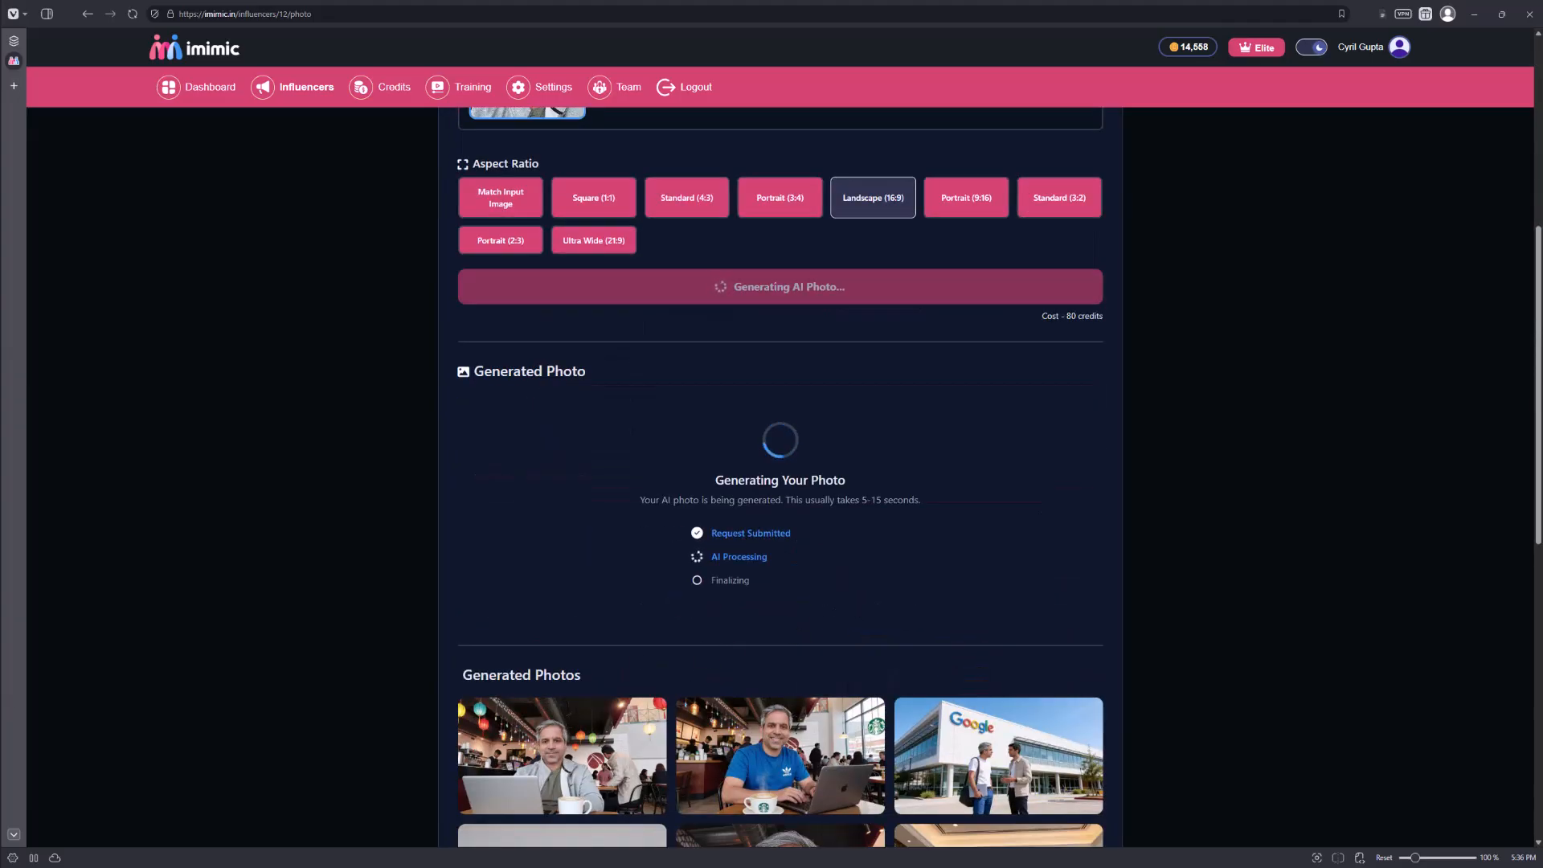
scroll(1117, 699, "down", 2)
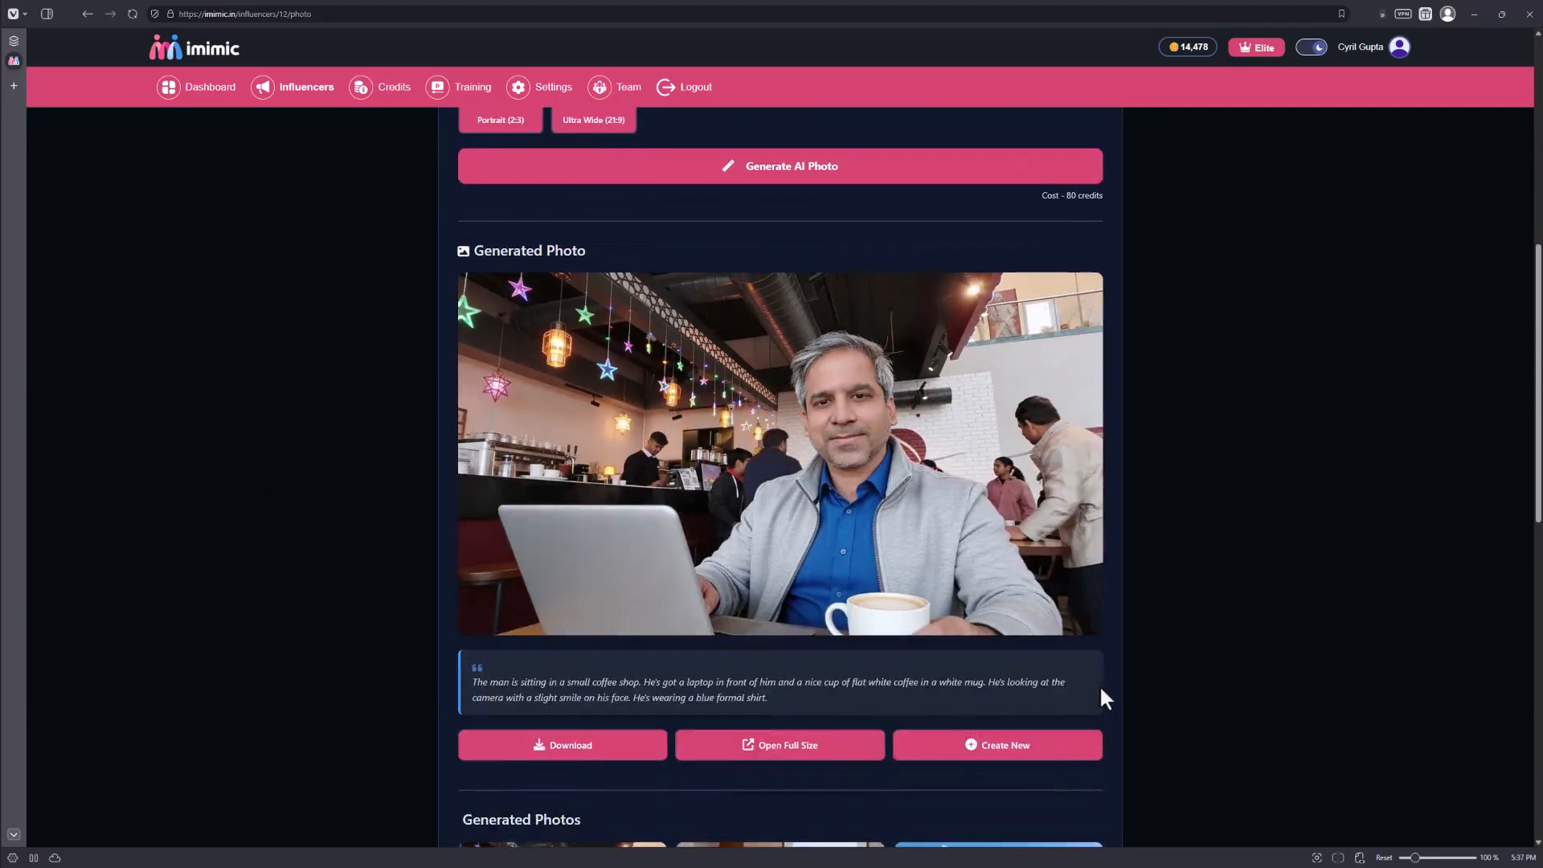
scroll(832, 540, "down", 4)
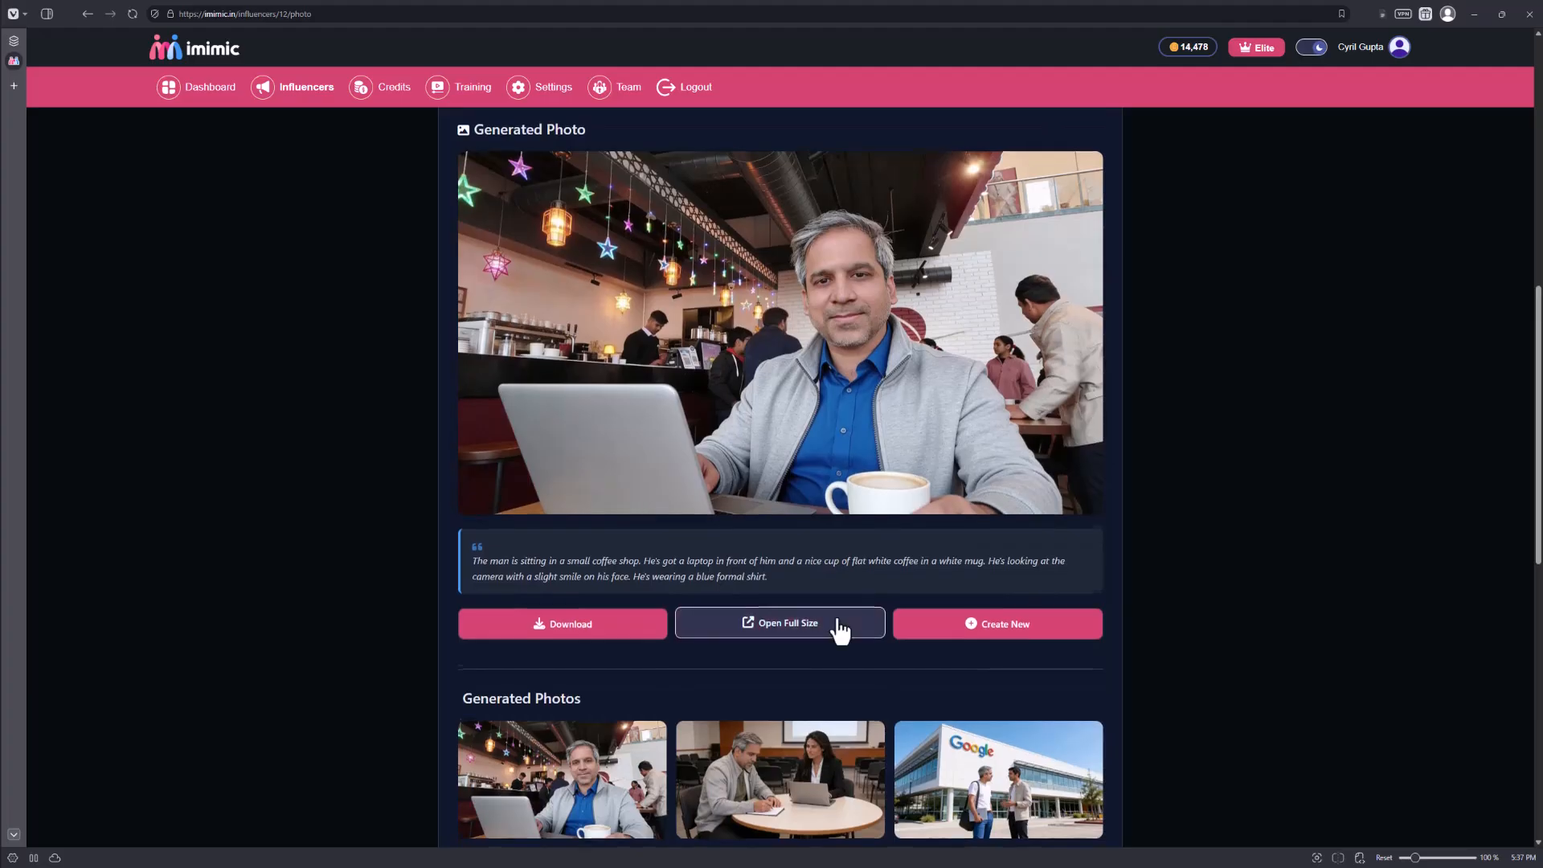
scroll(838, 625, "up", 3)
scroll(840, 625, "up", 2)
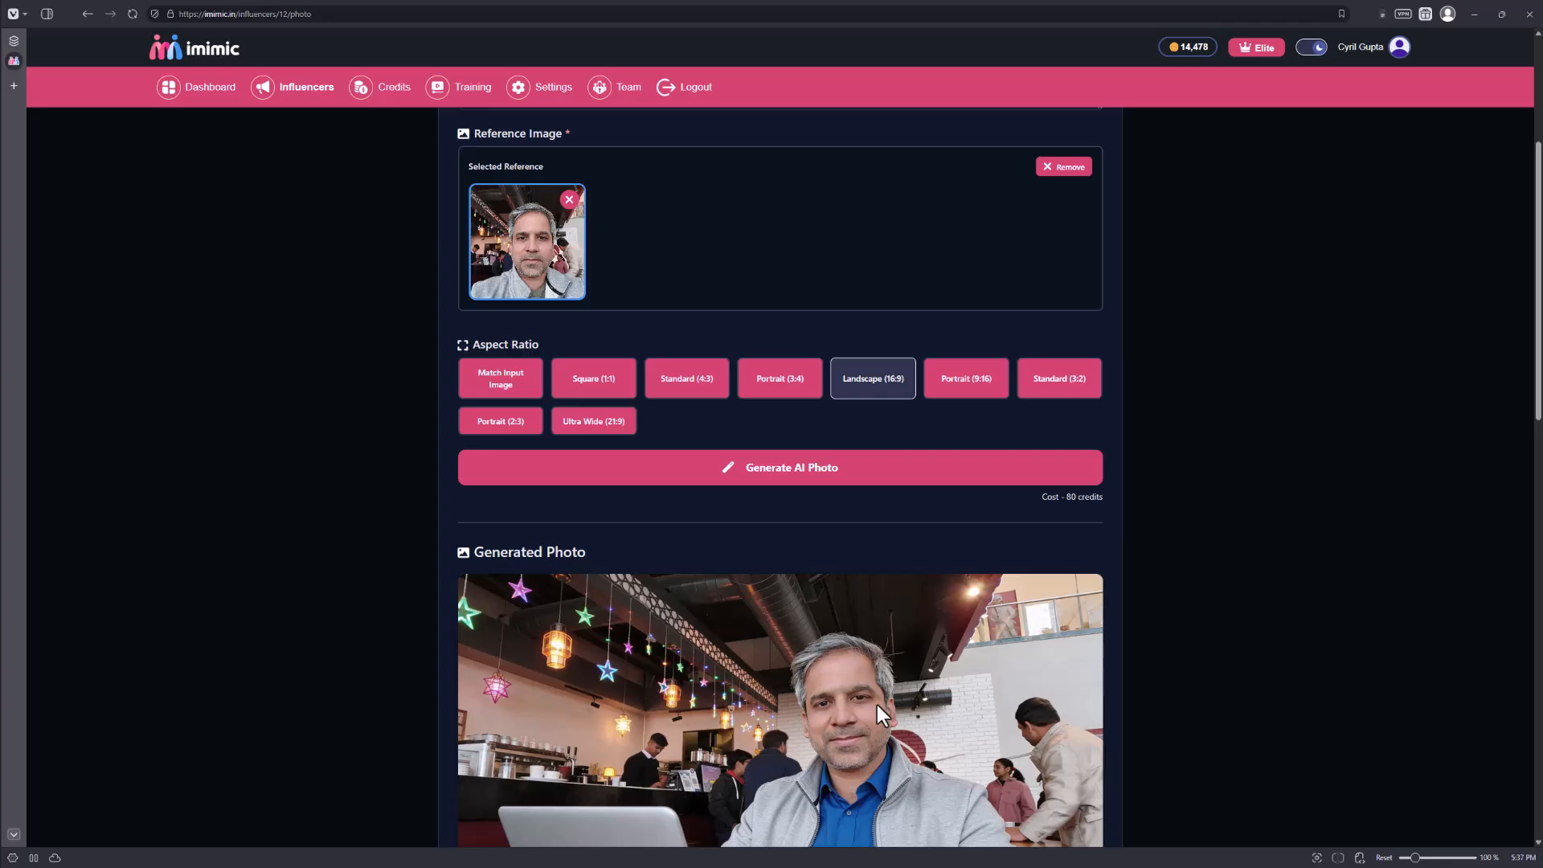
scroll(876, 706, "down", 4)
scroll(895, 678, "up", 3)
scroll(470, 566, "up", 5)
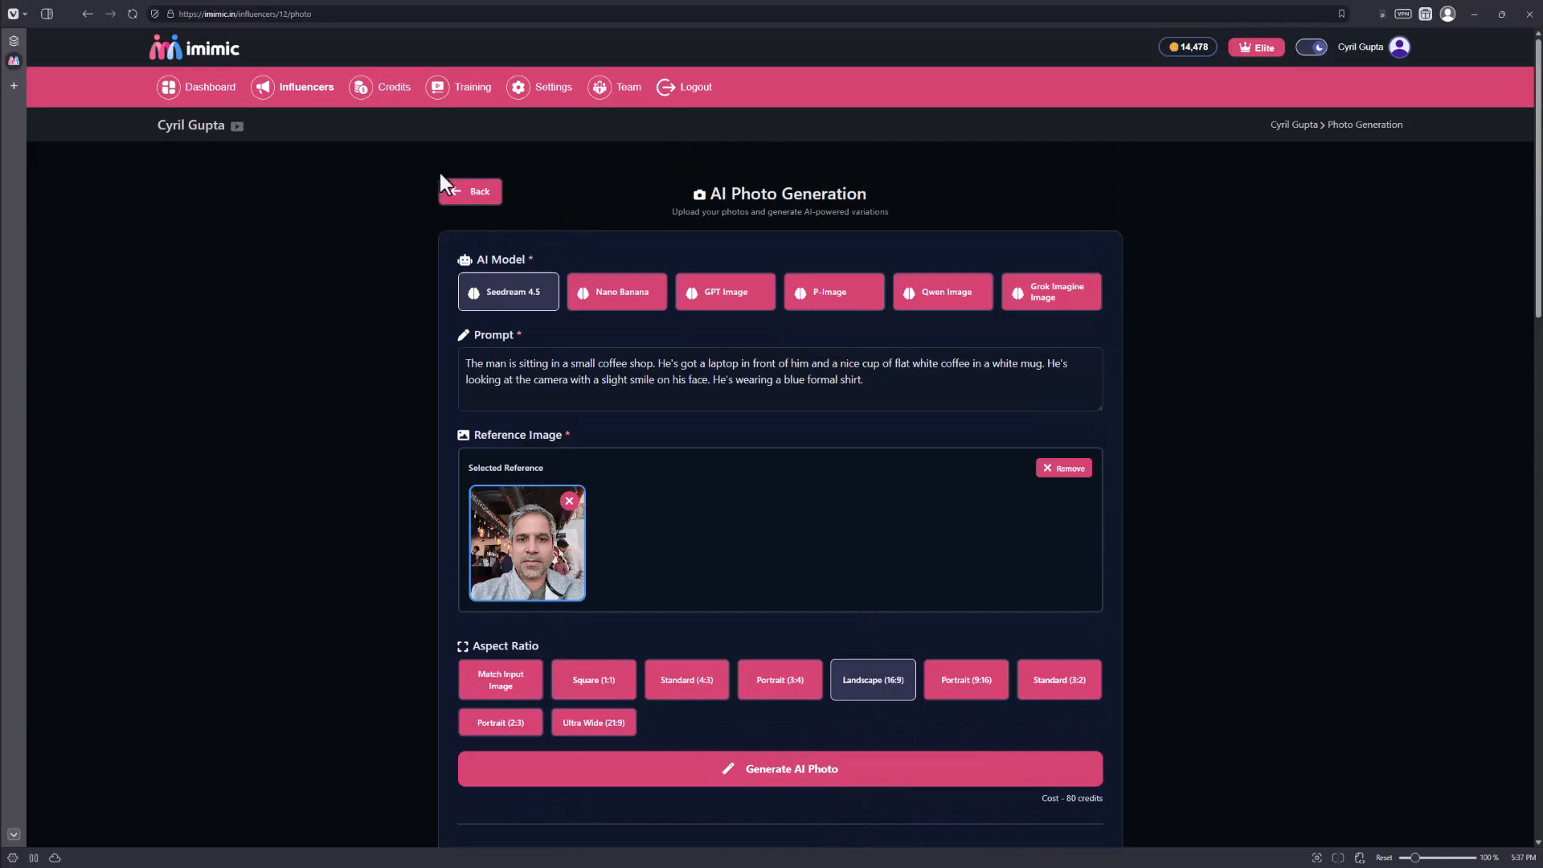
Return to the influencer's page and look through the All Content gallery and the creation tools.
left_click(460, 193)
scroll(817, 456, "down", 4)
scroll(818, 466, "down", 12)
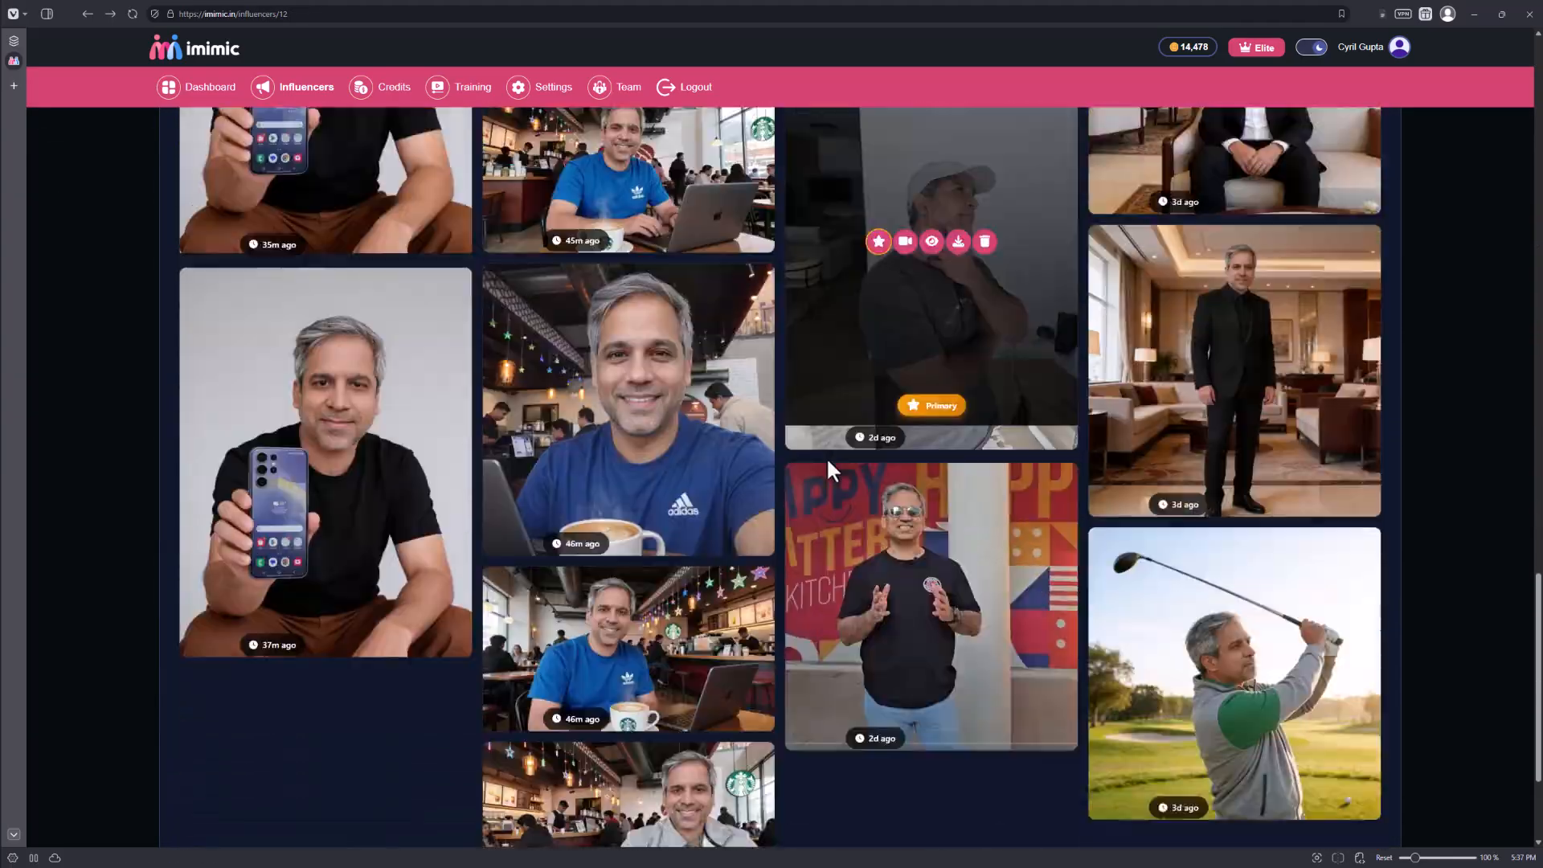
scroll(1442, 634, "up", 10)
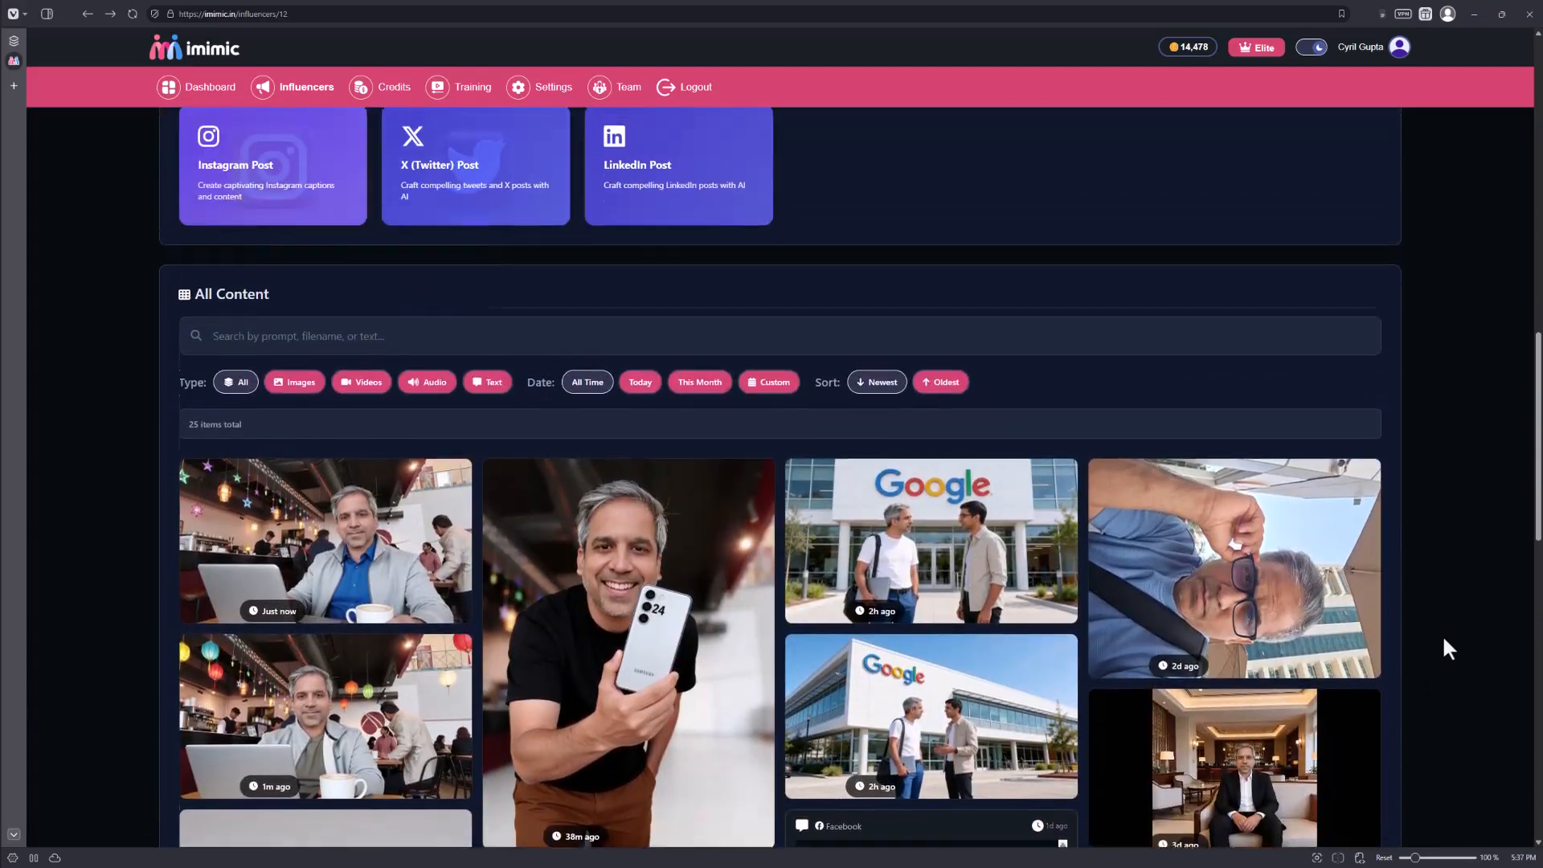
scroll(1441, 634, "up", 3)
scroll(1441, 634, "down", 2)
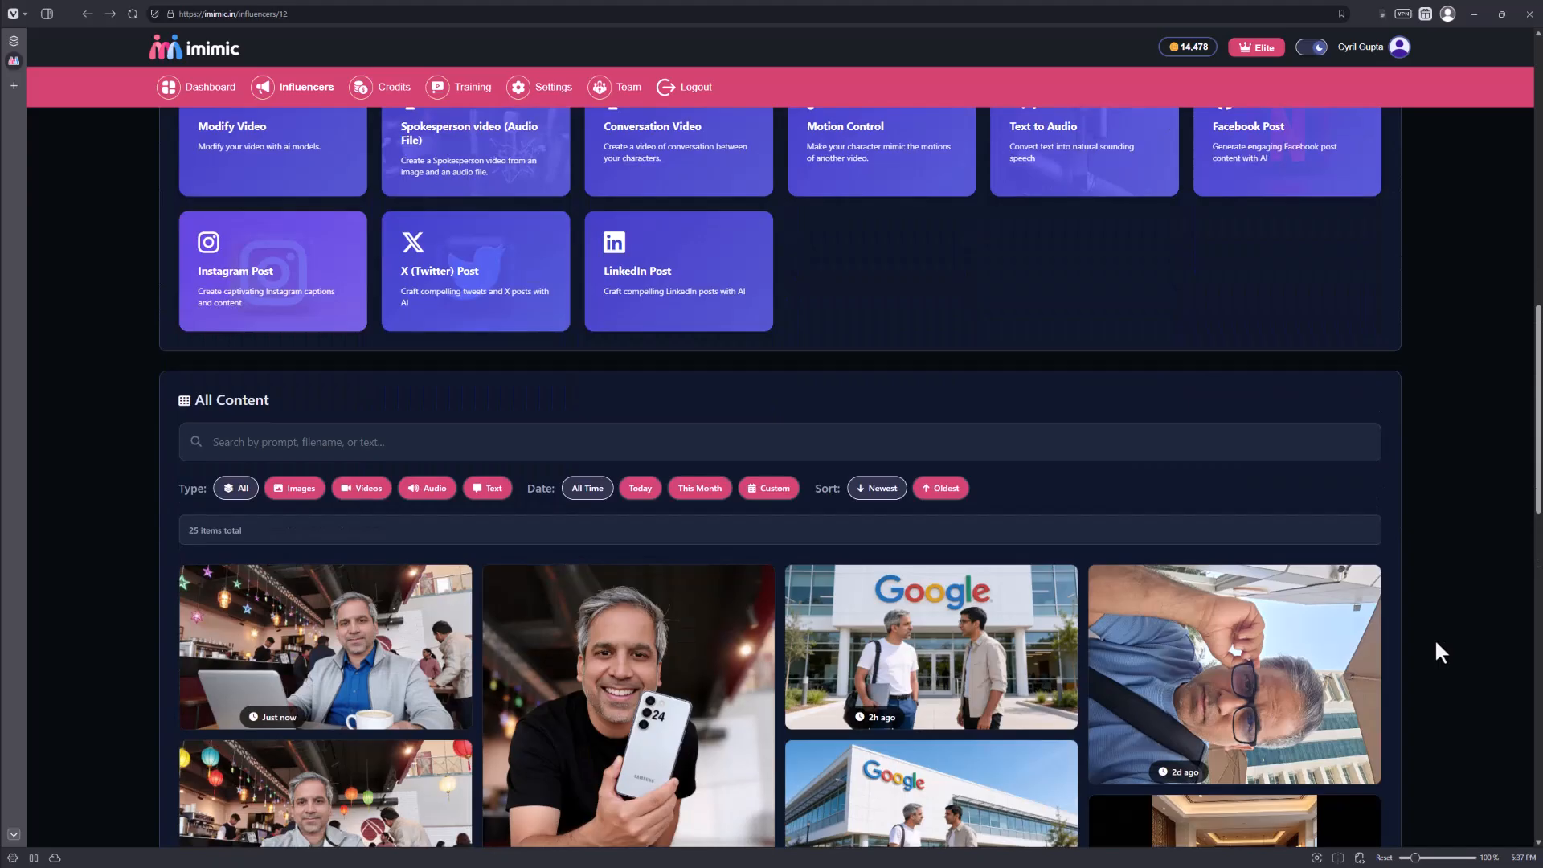
scroll(1435, 638, "up", 7)
scroll(1434, 638, "down", 3)
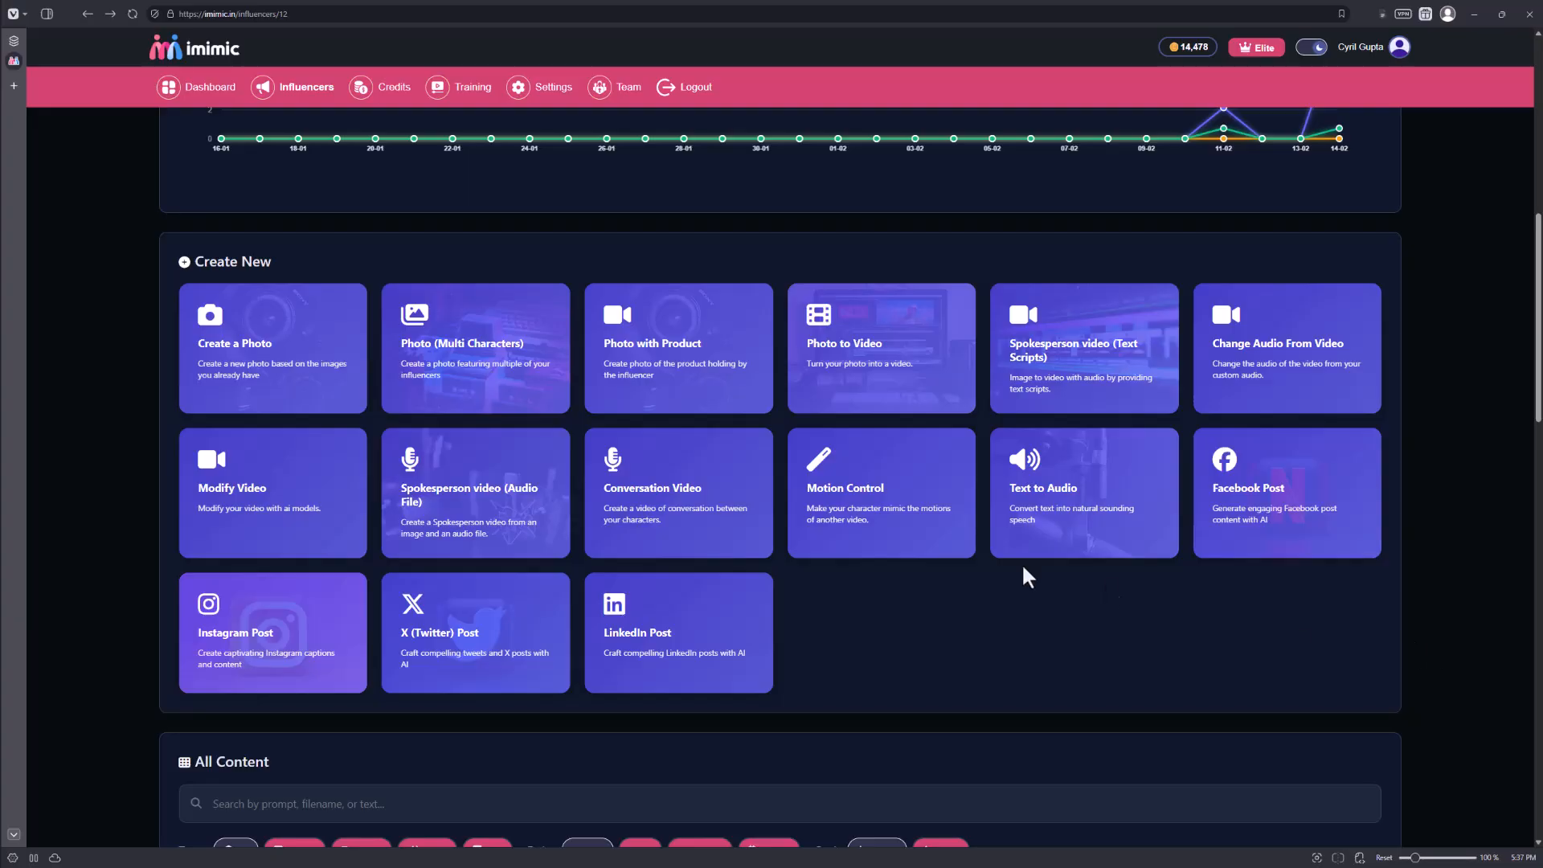
Start a multi-character photo and add the woman's black blazer image and the man's grey-jacket restaurant selfie as reference images.
left_click(494, 396)
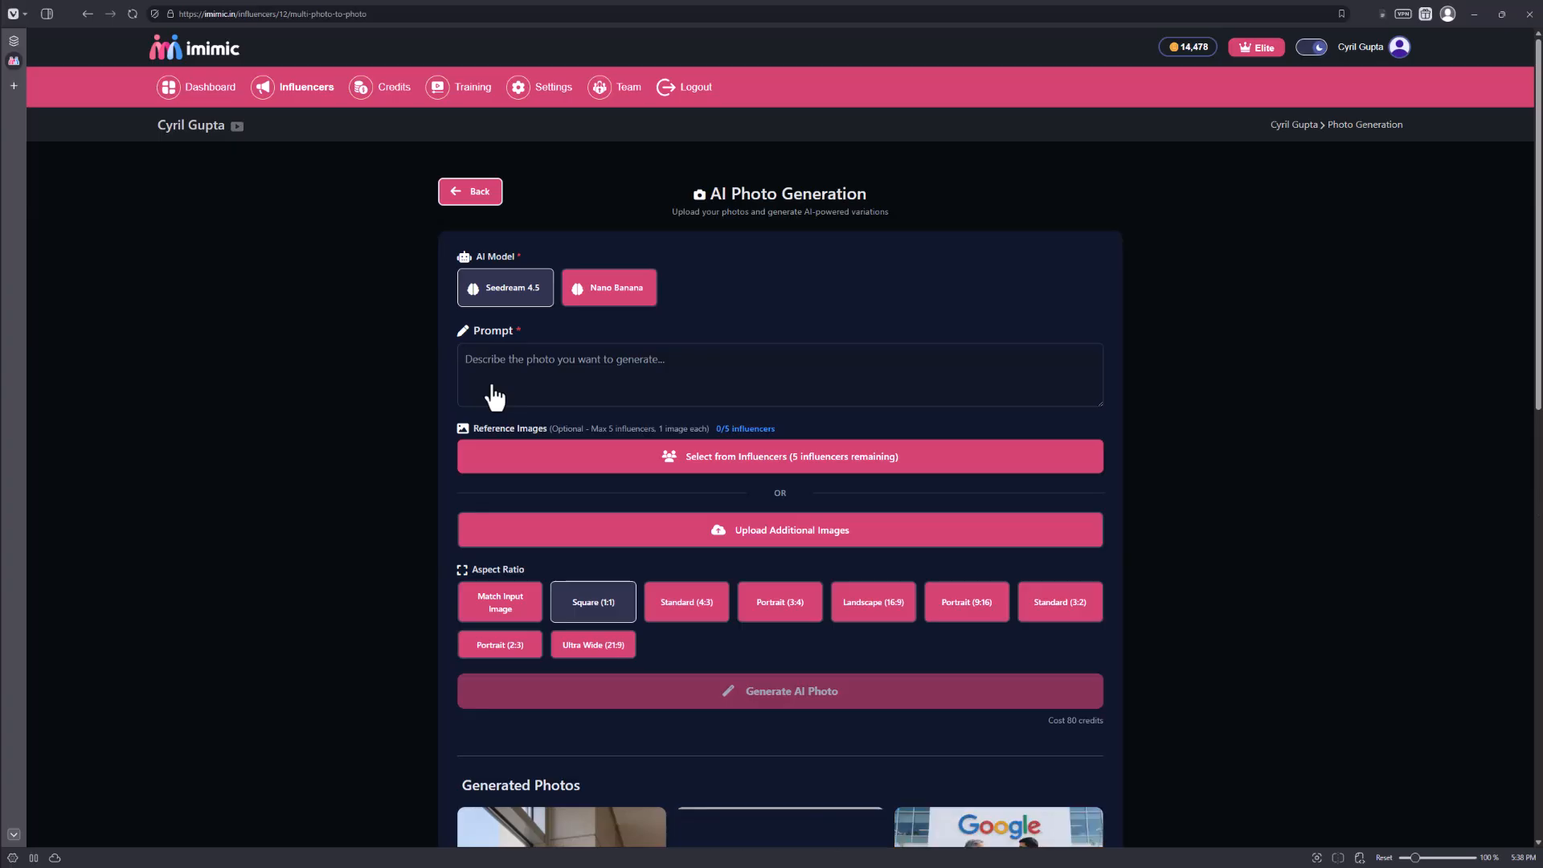
left_click(907, 465)
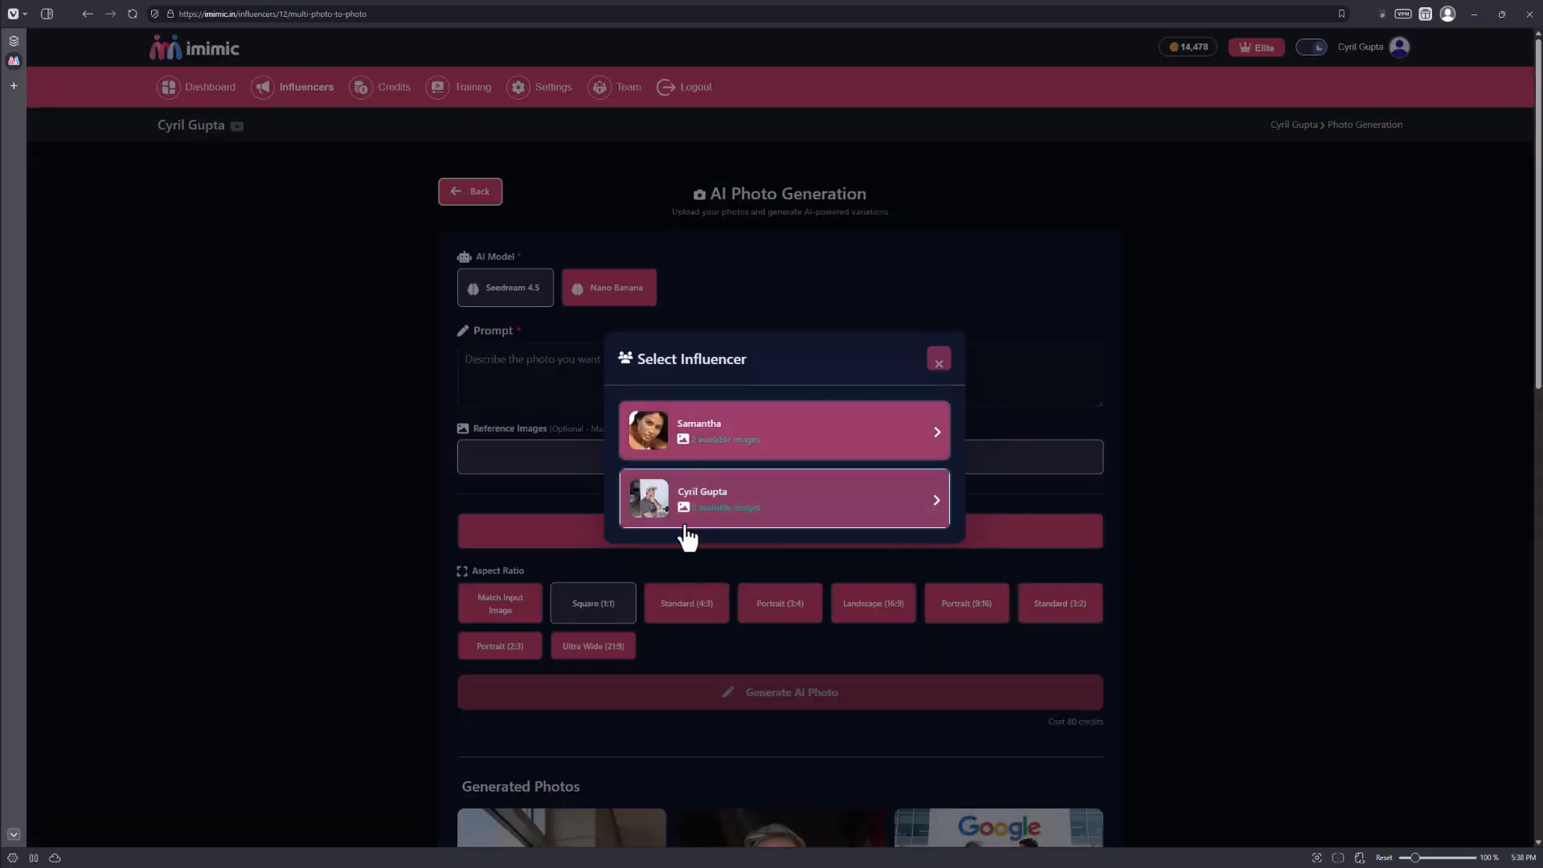
left_click(671, 451)
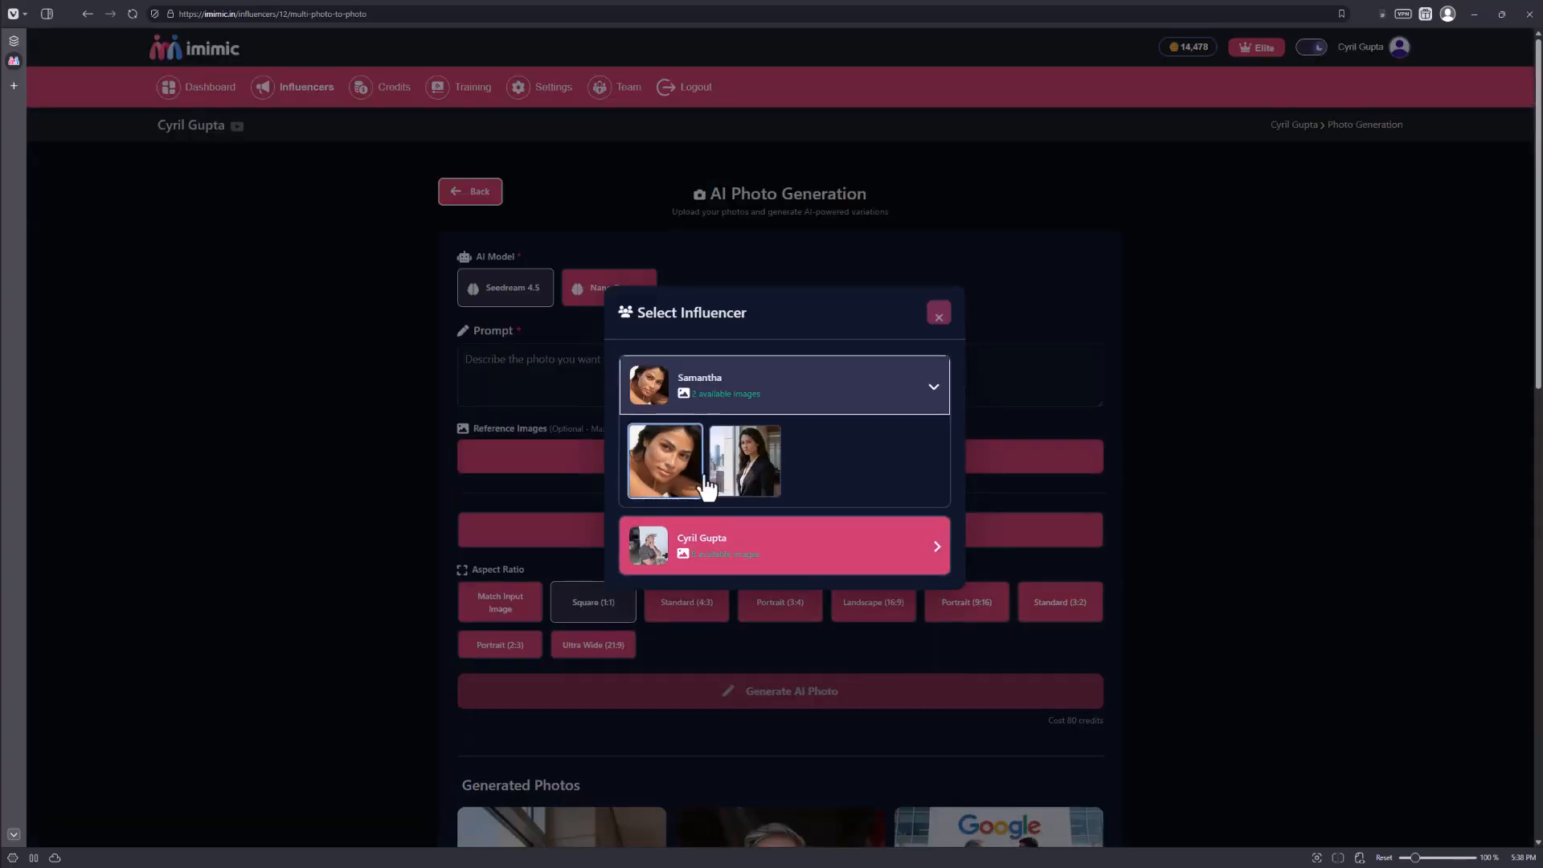
left_click(749, 486)
left_click(767, 569)
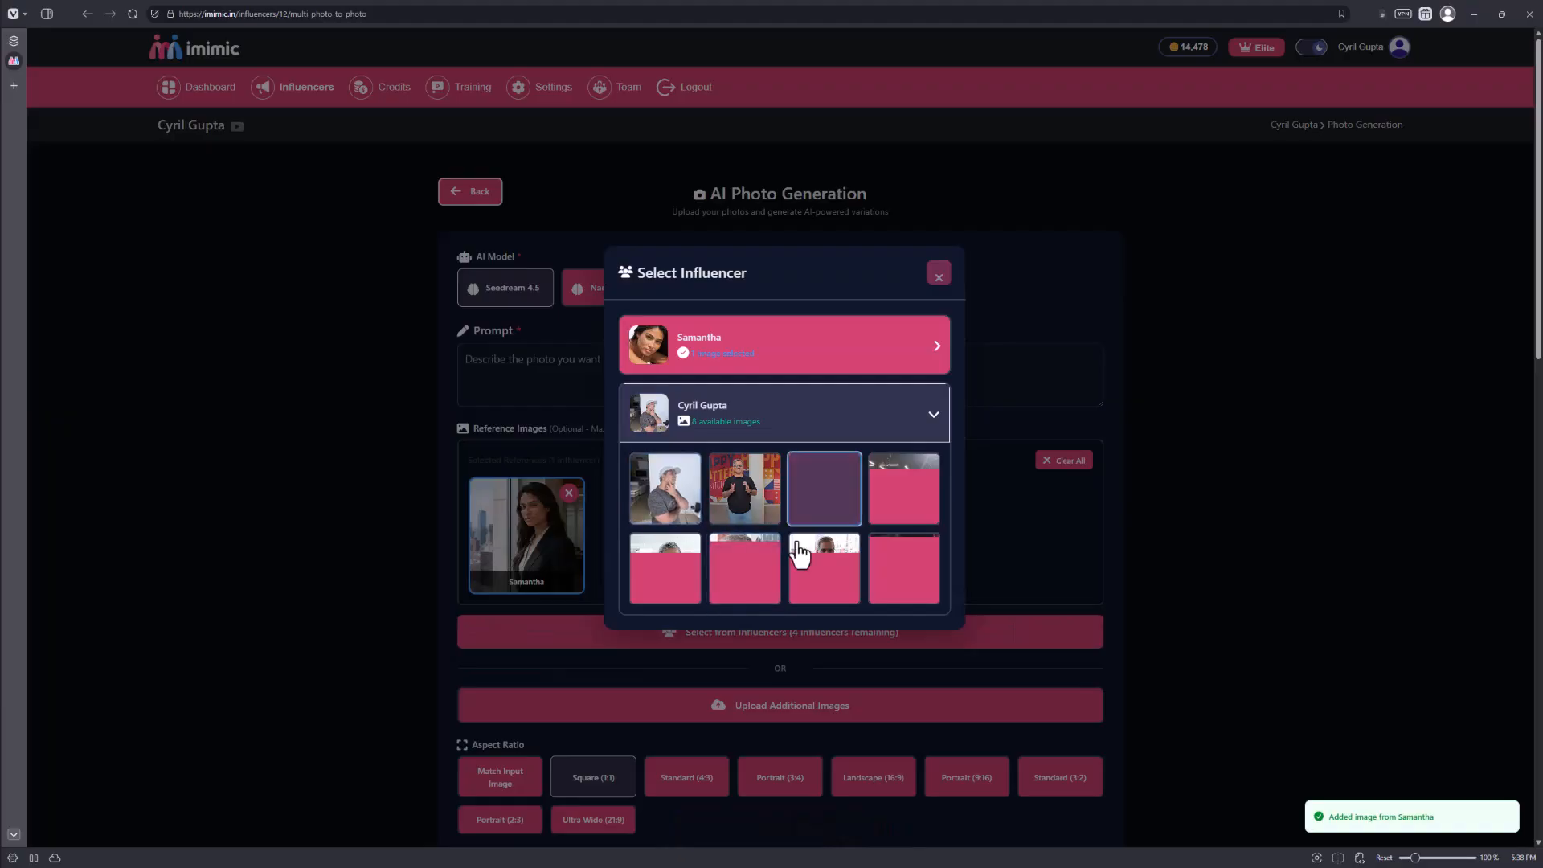
left_click(903, 567)
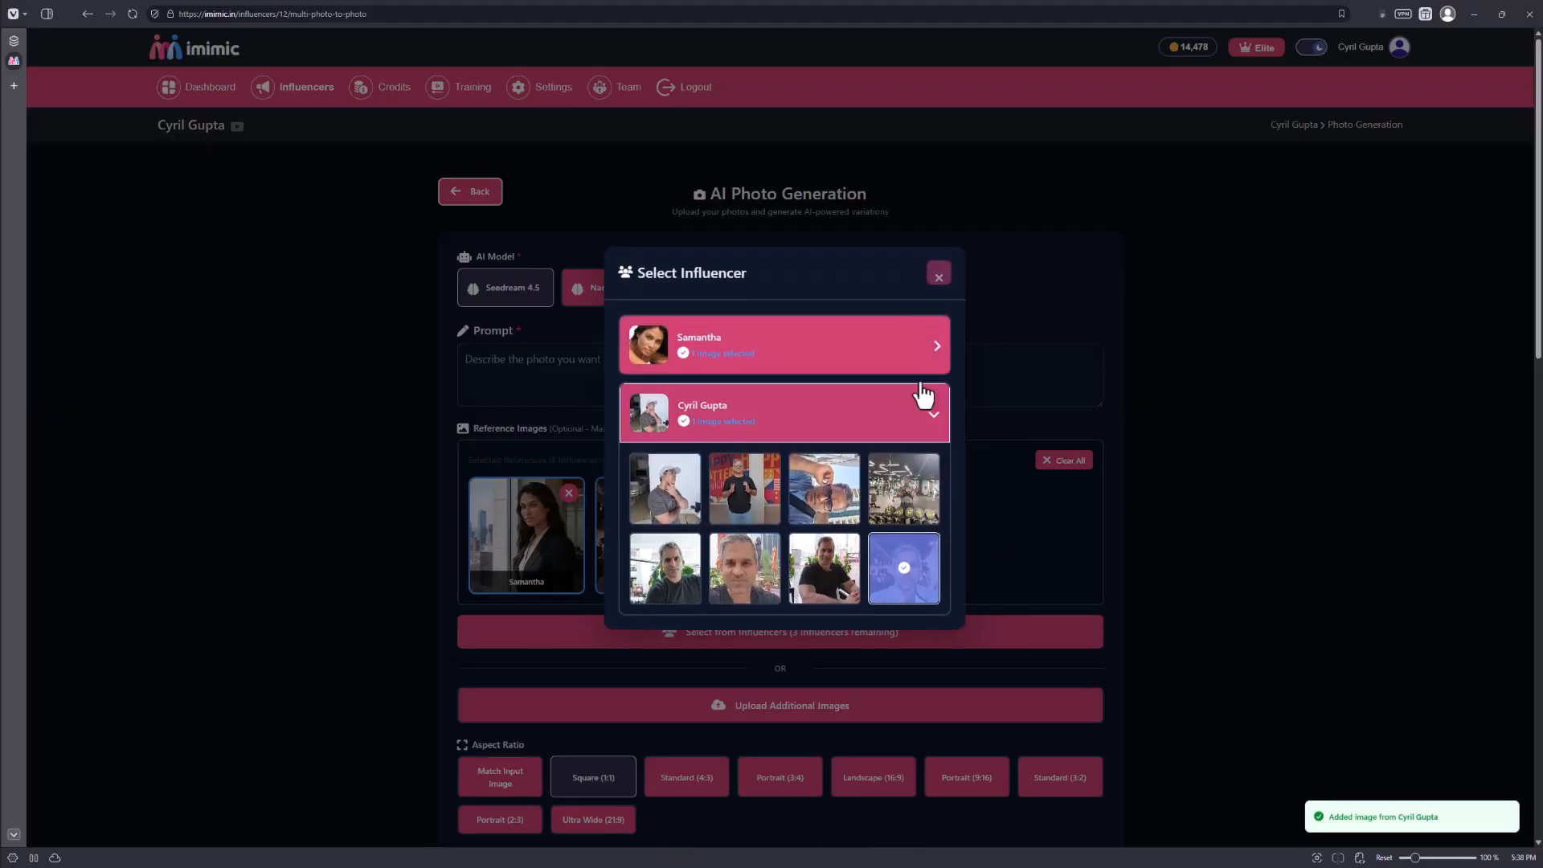
left_click(938, 278)
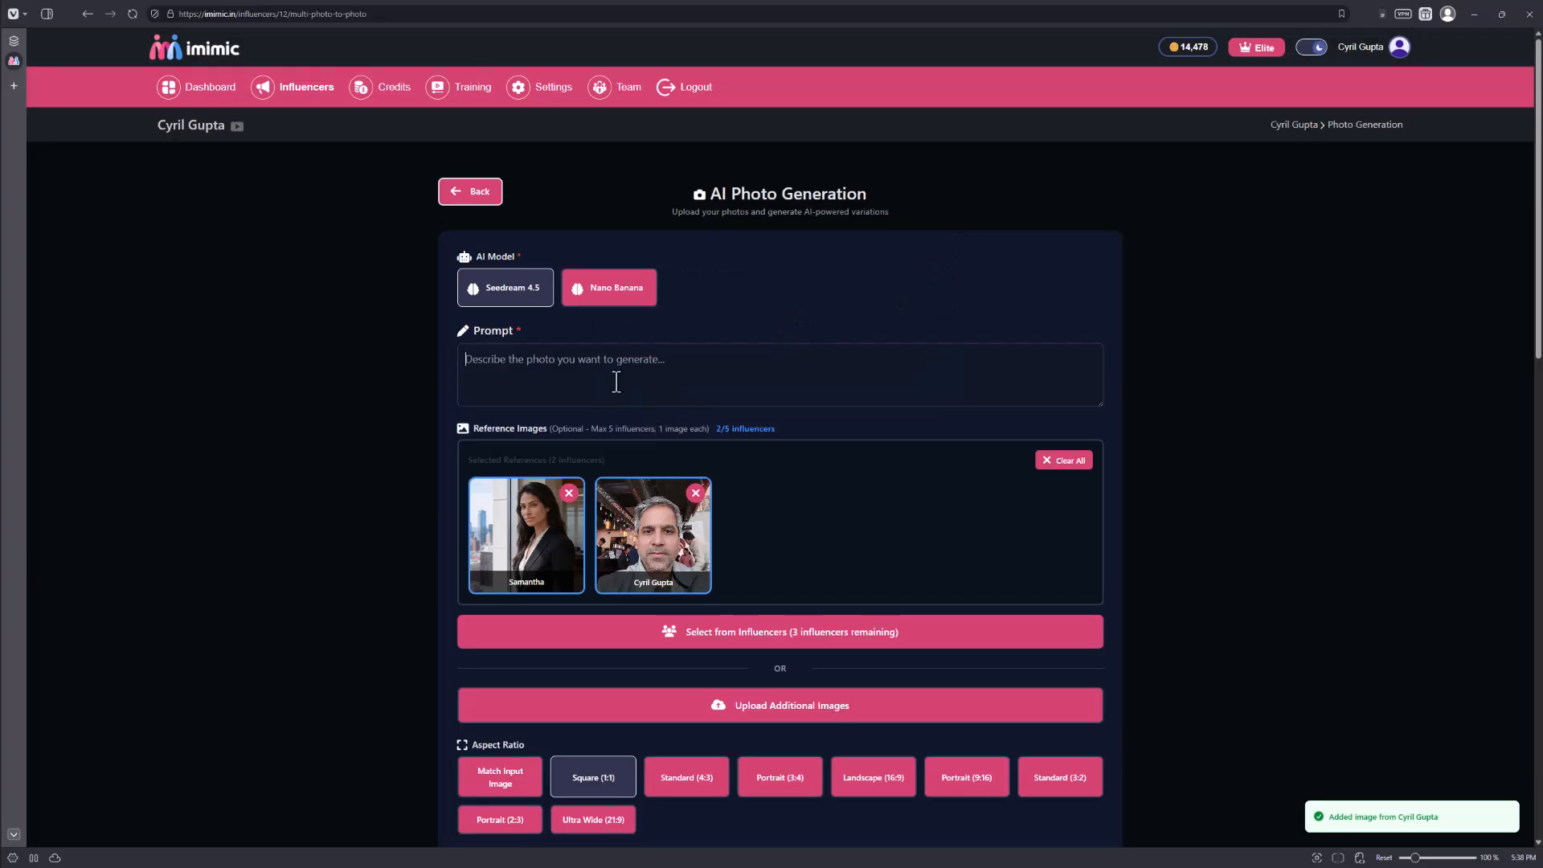
Enter a prompt describing a busy seminar with the man and woman around a circular table, she working on her laptop, he writing on a pad.
left_click(615, 378)
type("The setting is a busy seminar. The man and the woman are sitting around a circular table. The woman is working on her laptop while the man is writing on a pad.")
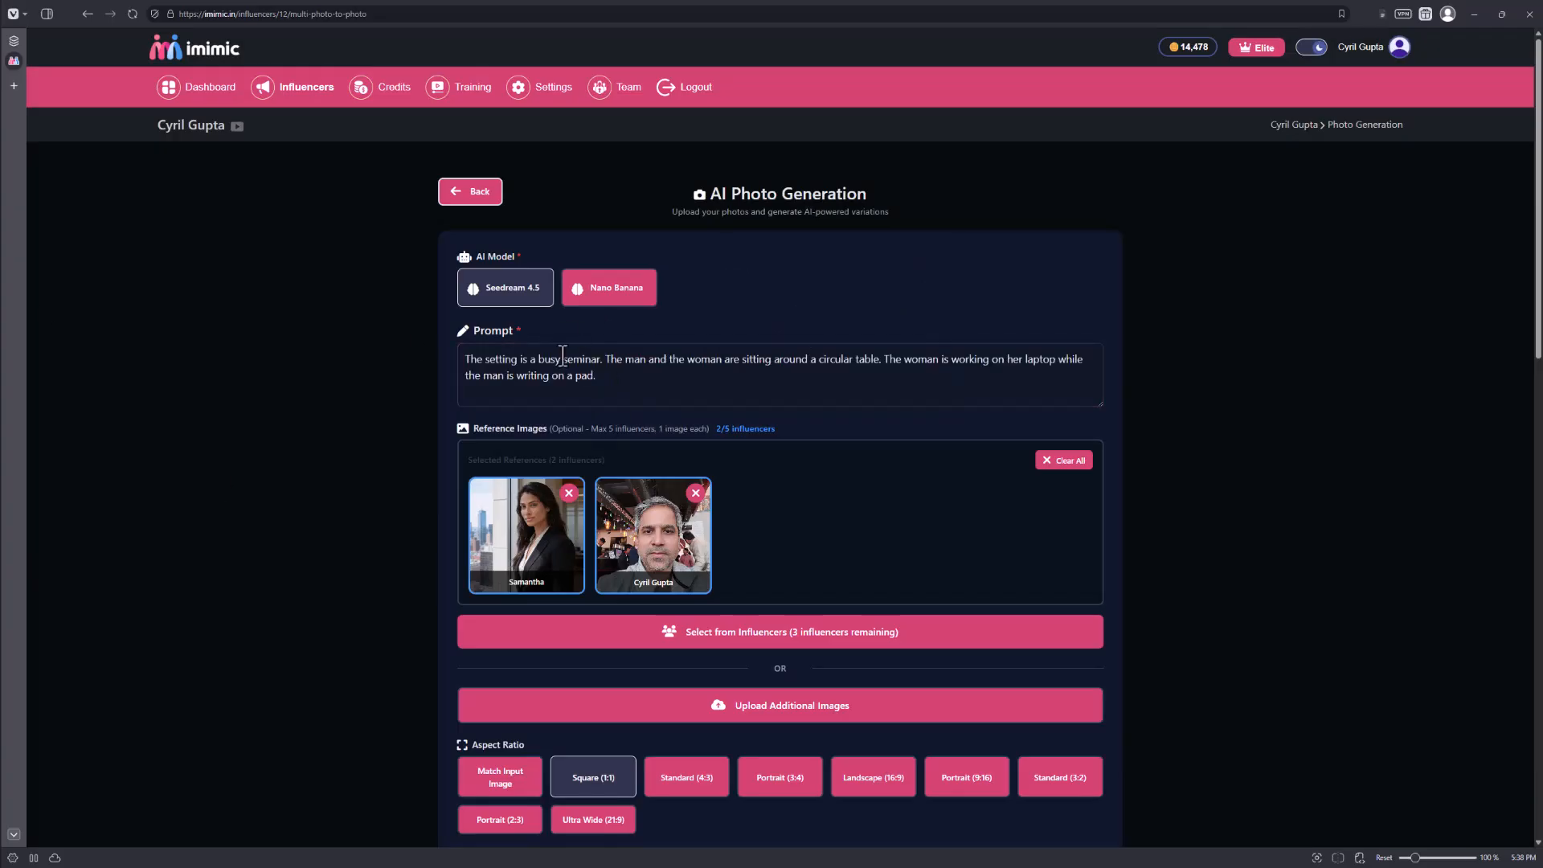
Set the seminar photo's aspect ratio to Landscape (16:9), generate the AI photo and review the new image.
scroll(643, 394, "down", 2)
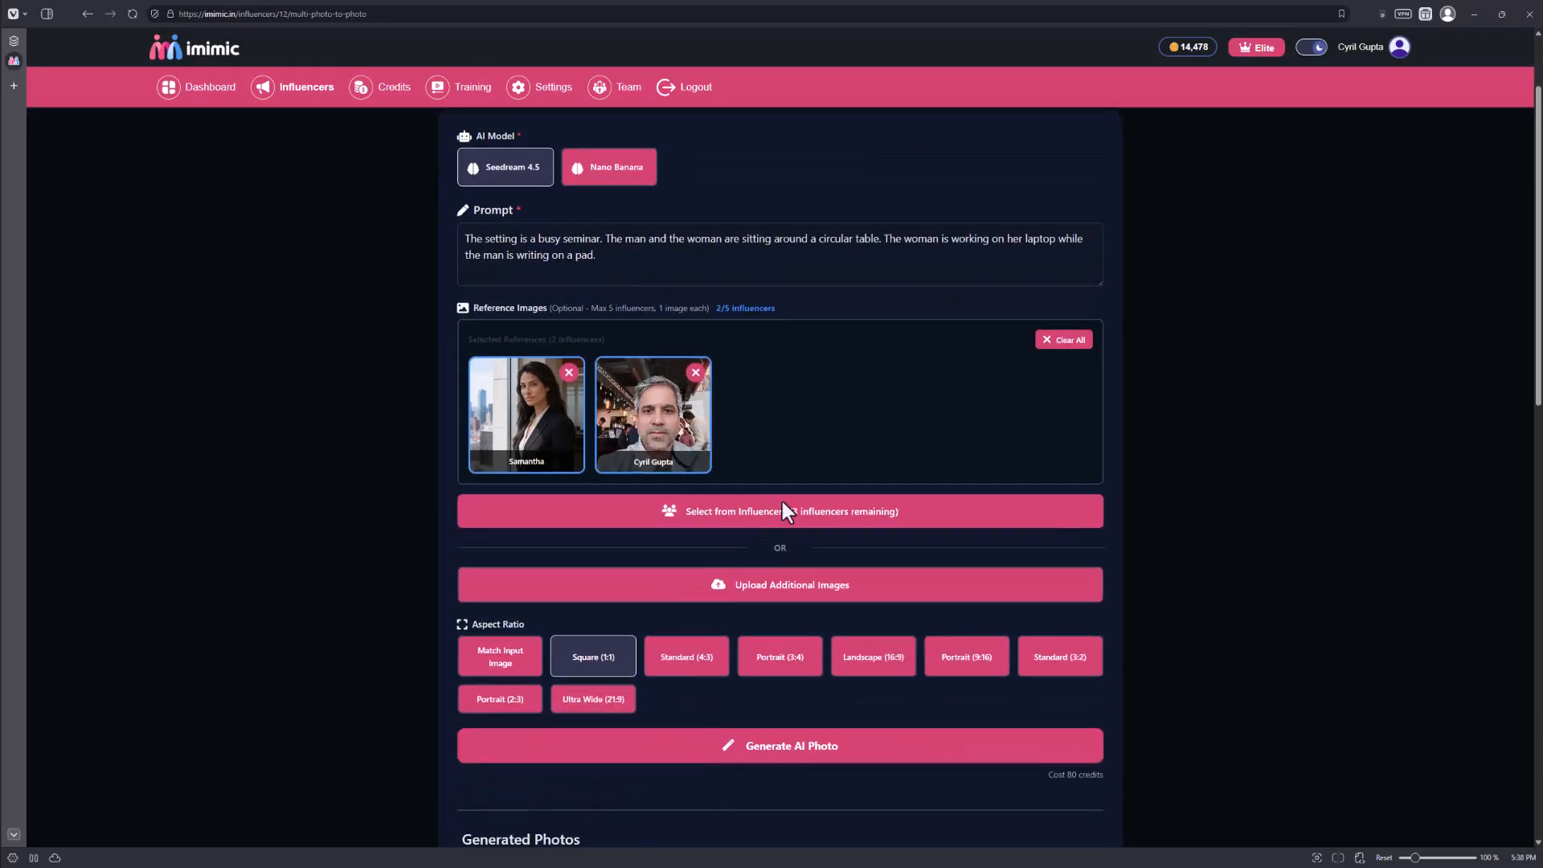
left_click_drag(951, 239, 1019, 262)
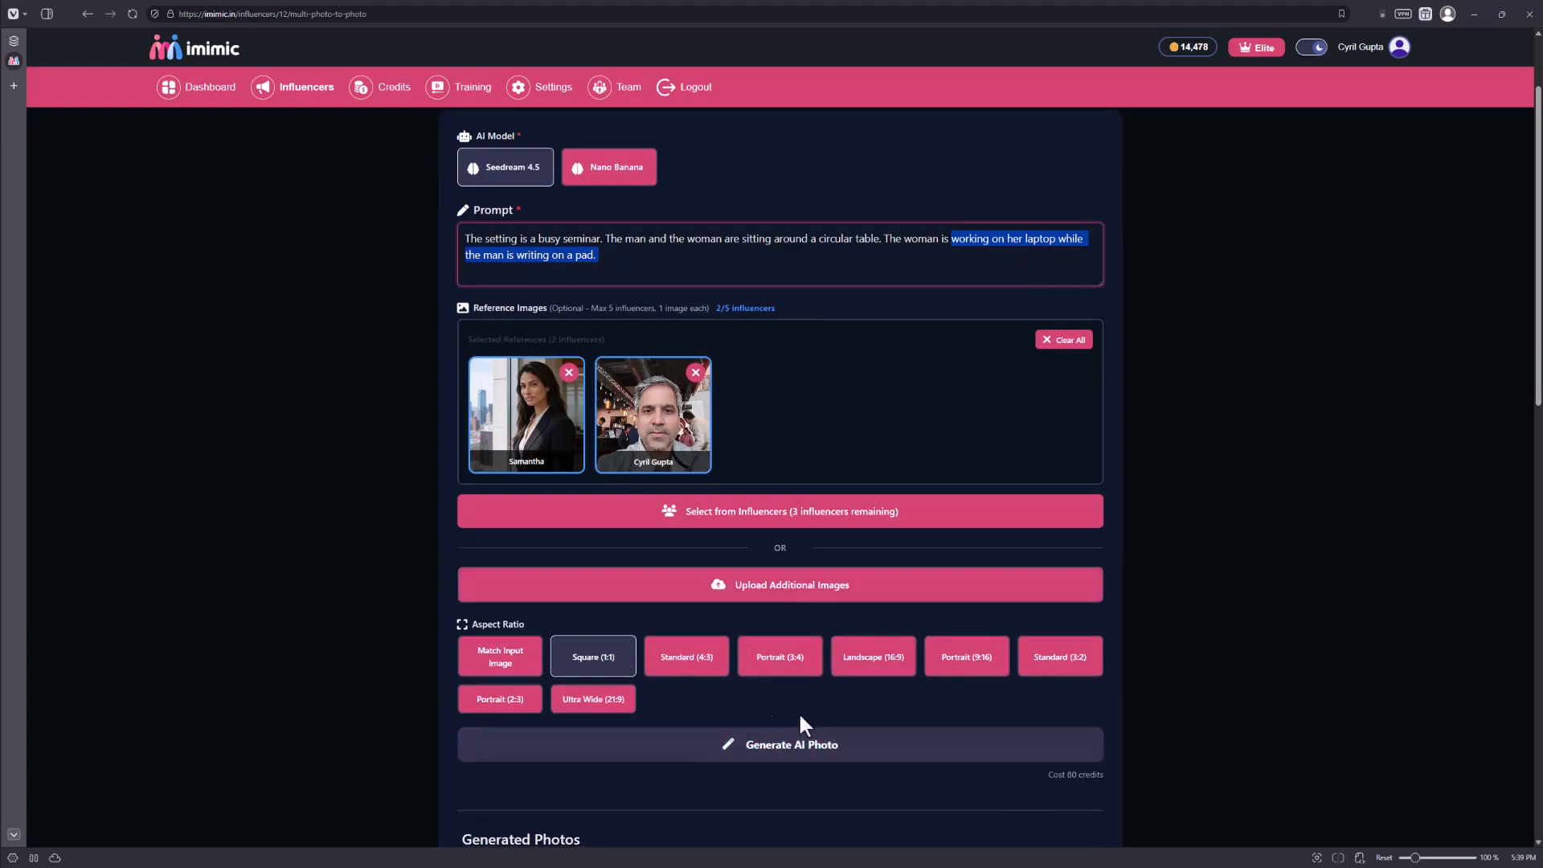
scroll(833, 740, "down", 3)
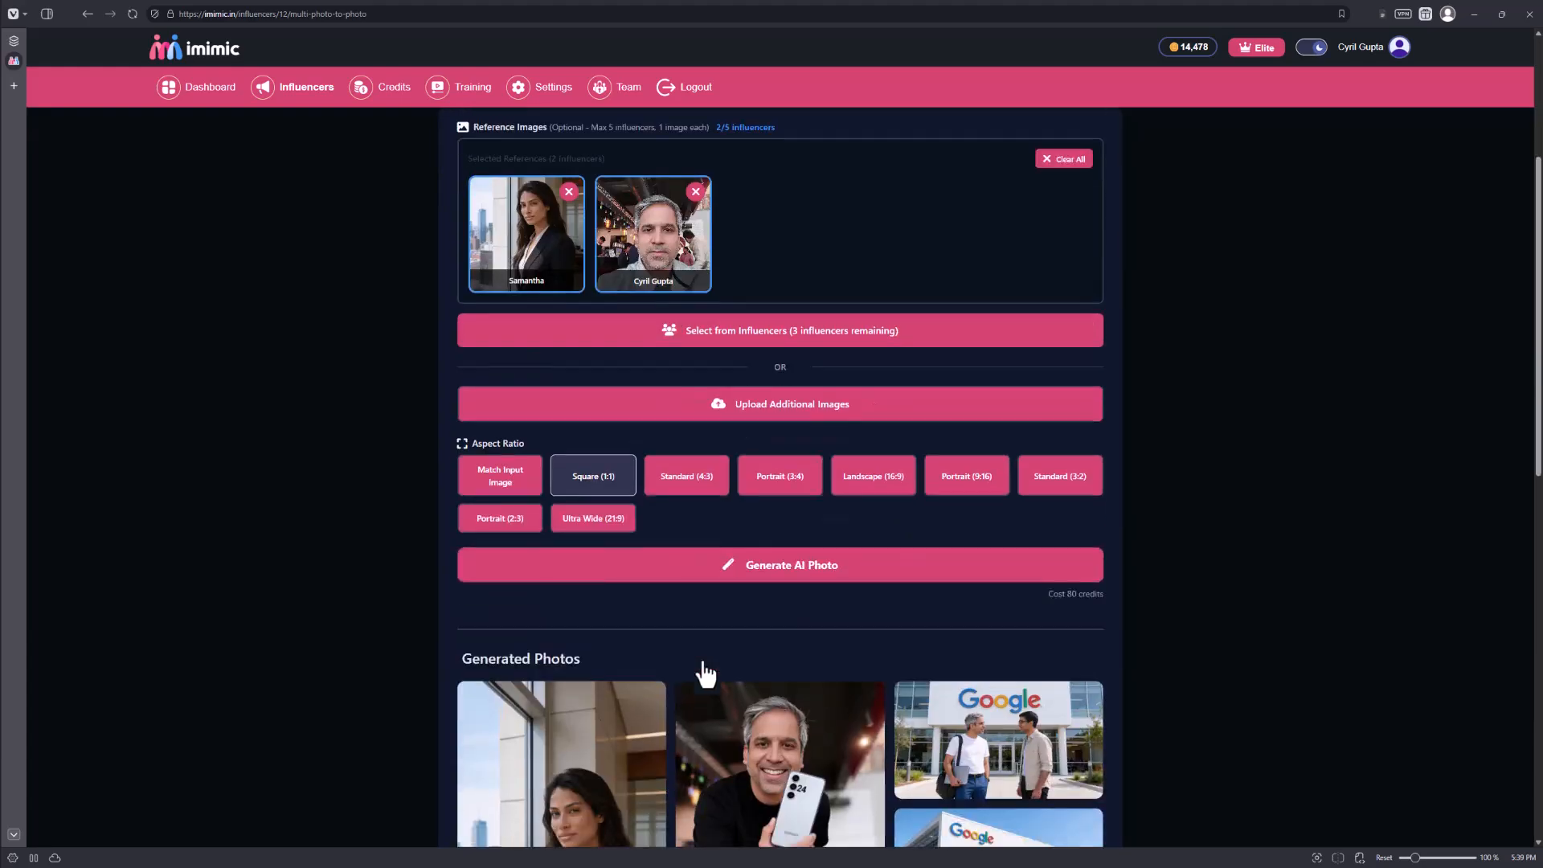
left_click(890, 497)
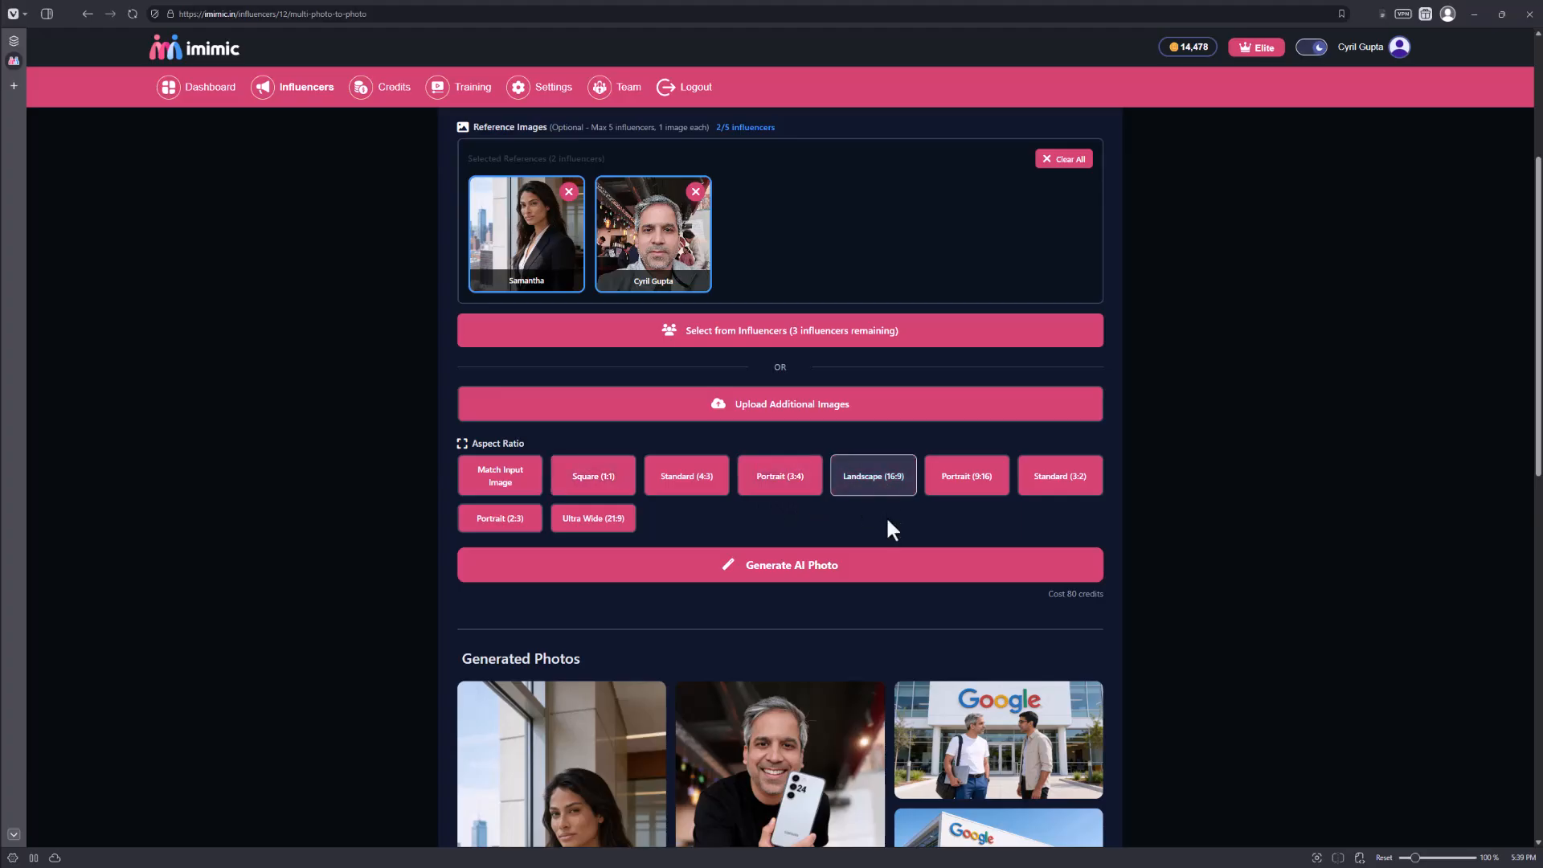
left_click(889, 572)
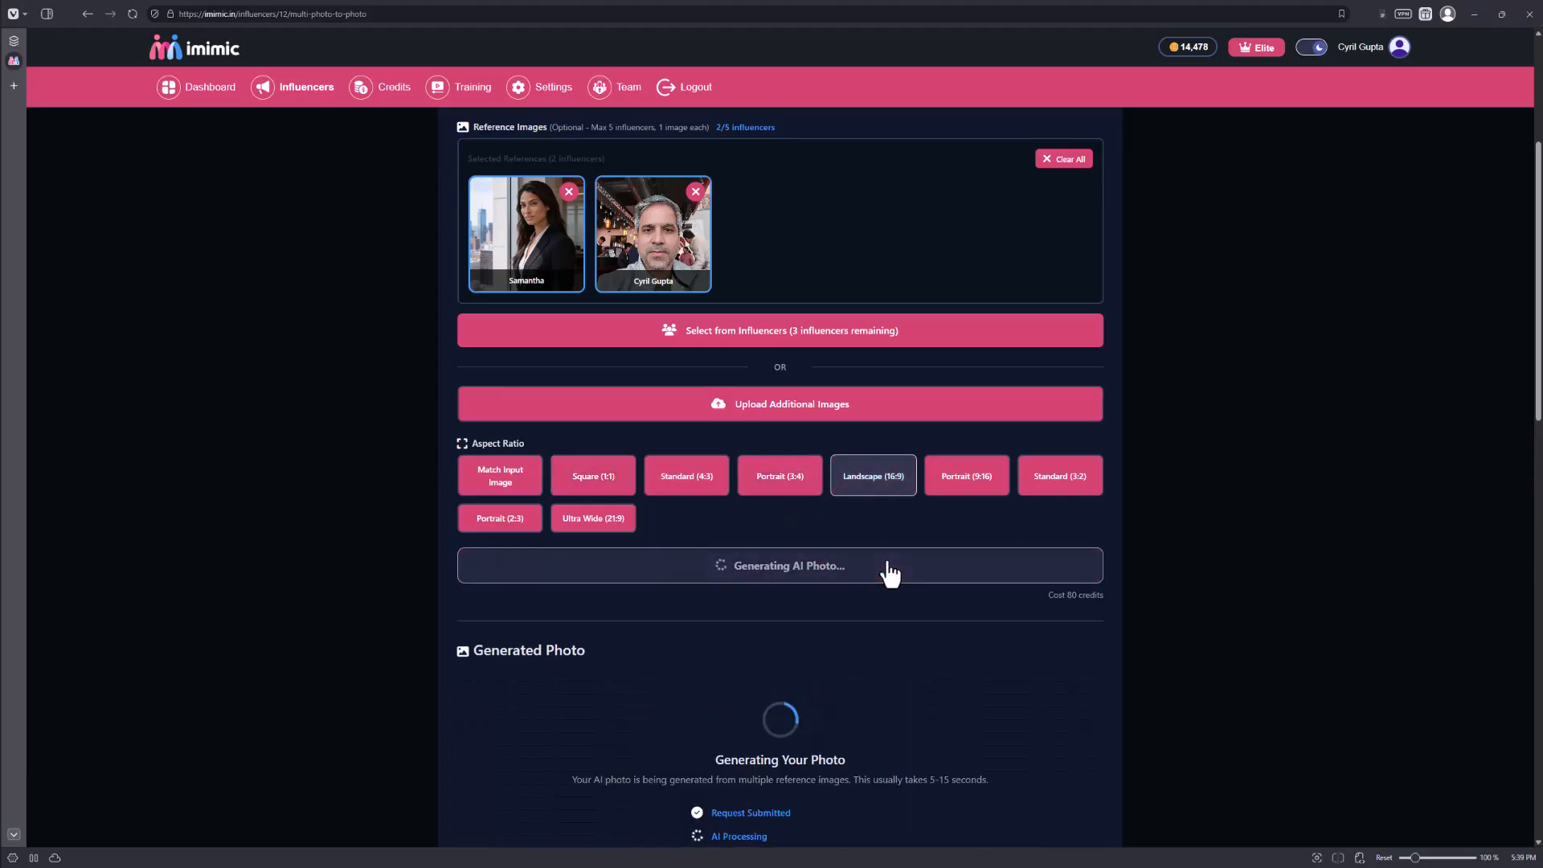
scroll(798, 575, "down", 1)
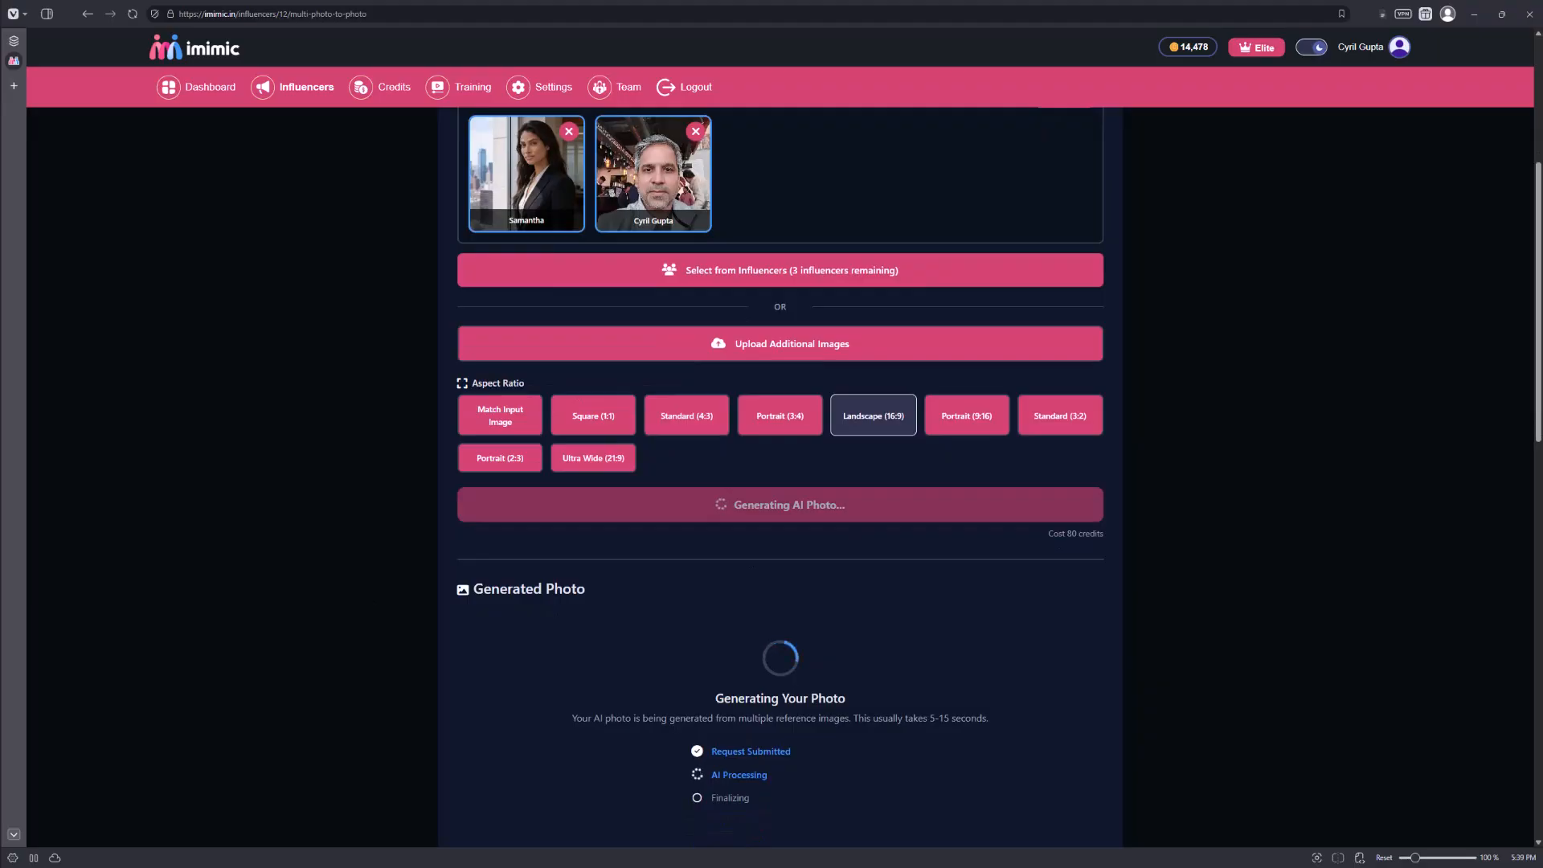
scroll(1089, 422, "down", 4)
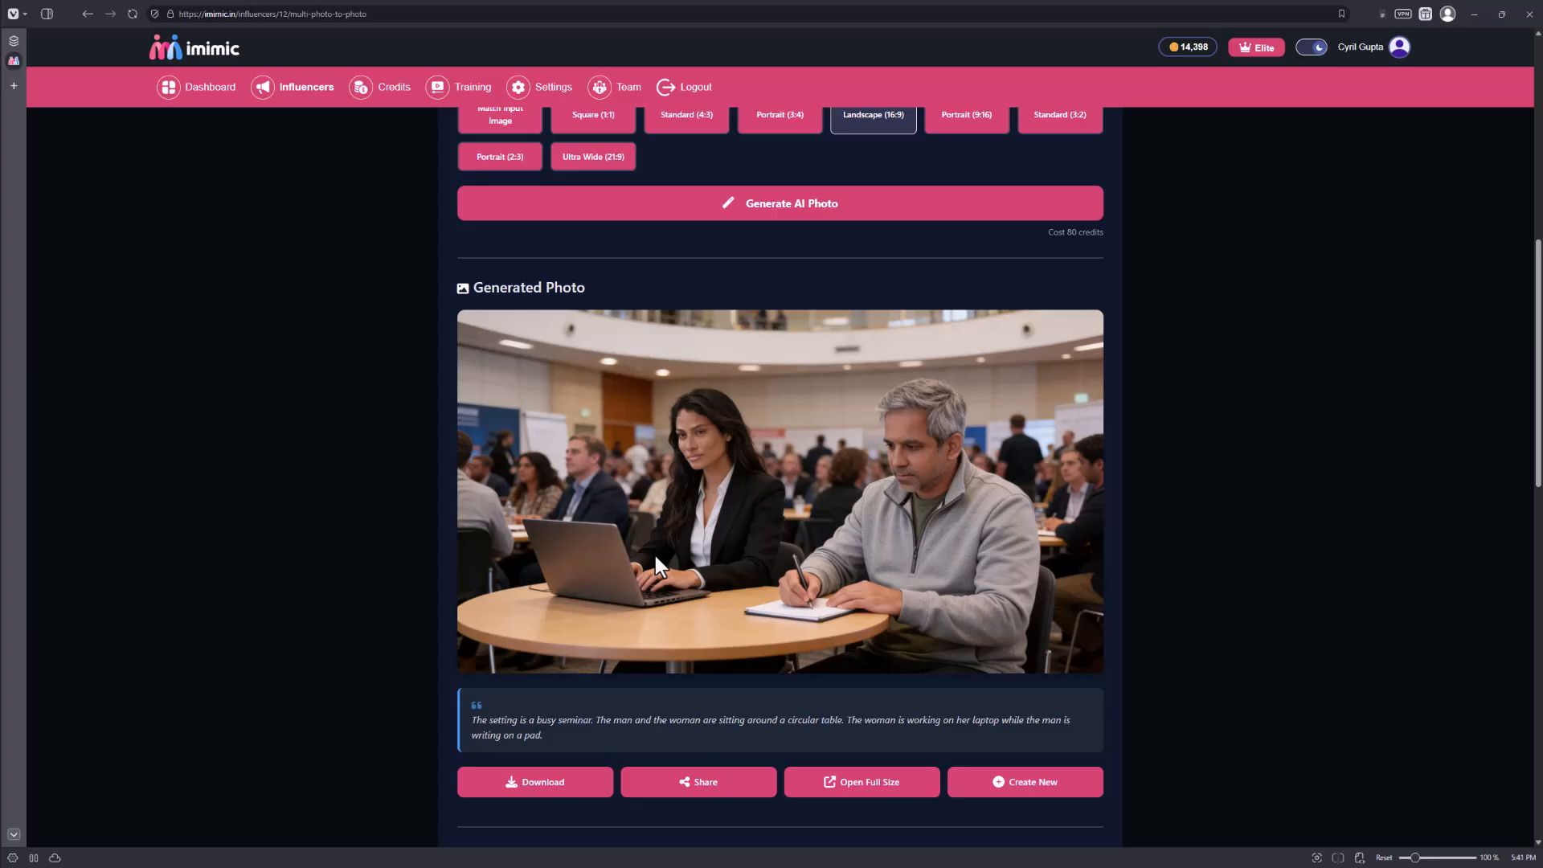
Look through the previously generated photos below the seminar image and return to the influencer's page.
scroll(993, 506, "down", 10)
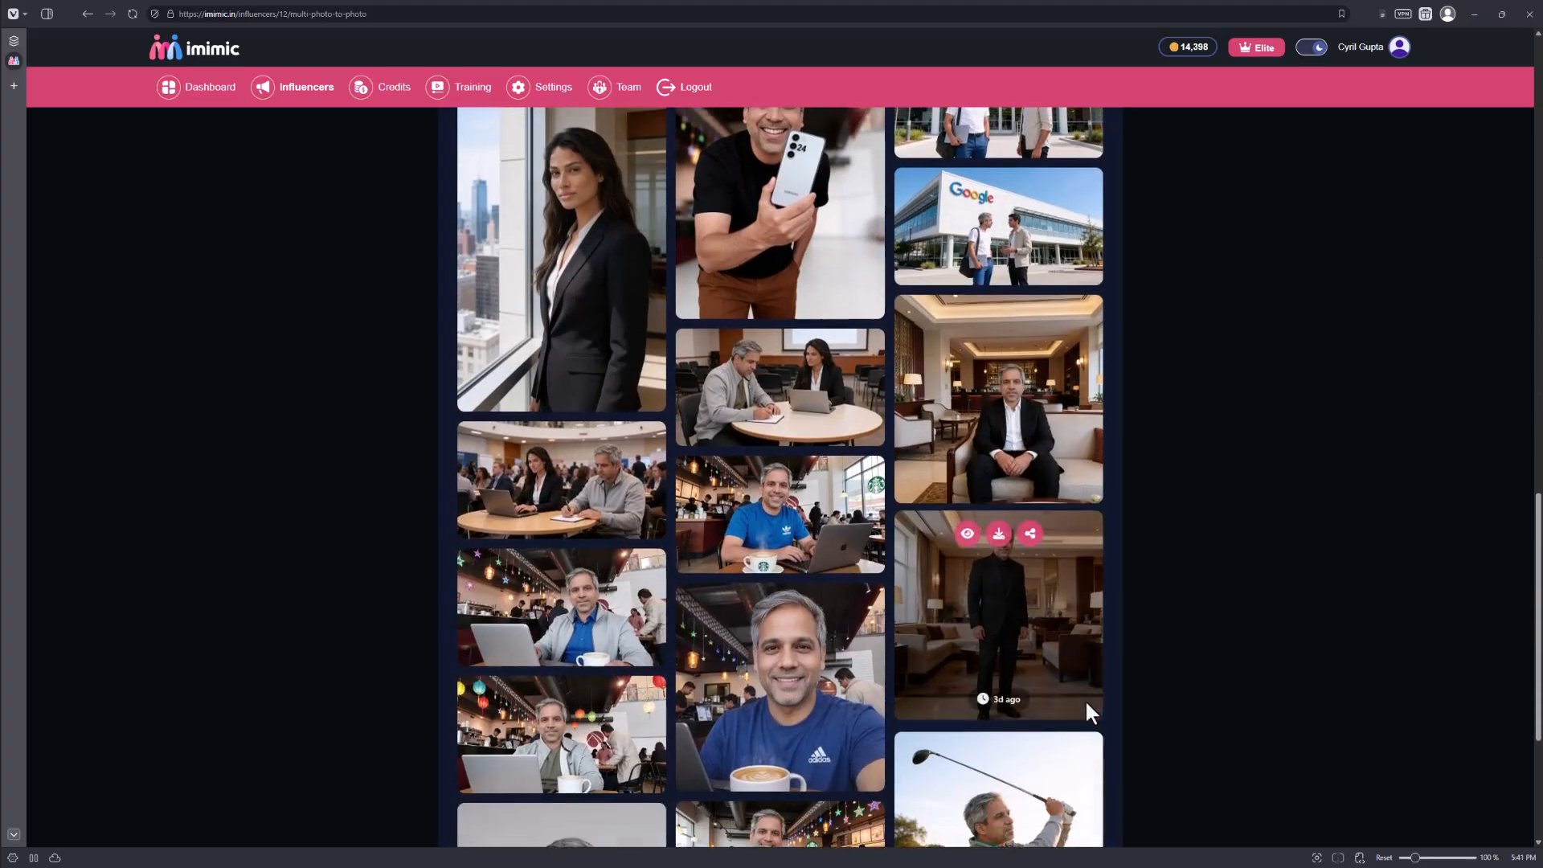
scroll(1086, 701, "down", 3)
scroll(1087, 697, "up", 7)
scroll(1149, 682, "up", 10)
left_click(464, 197)
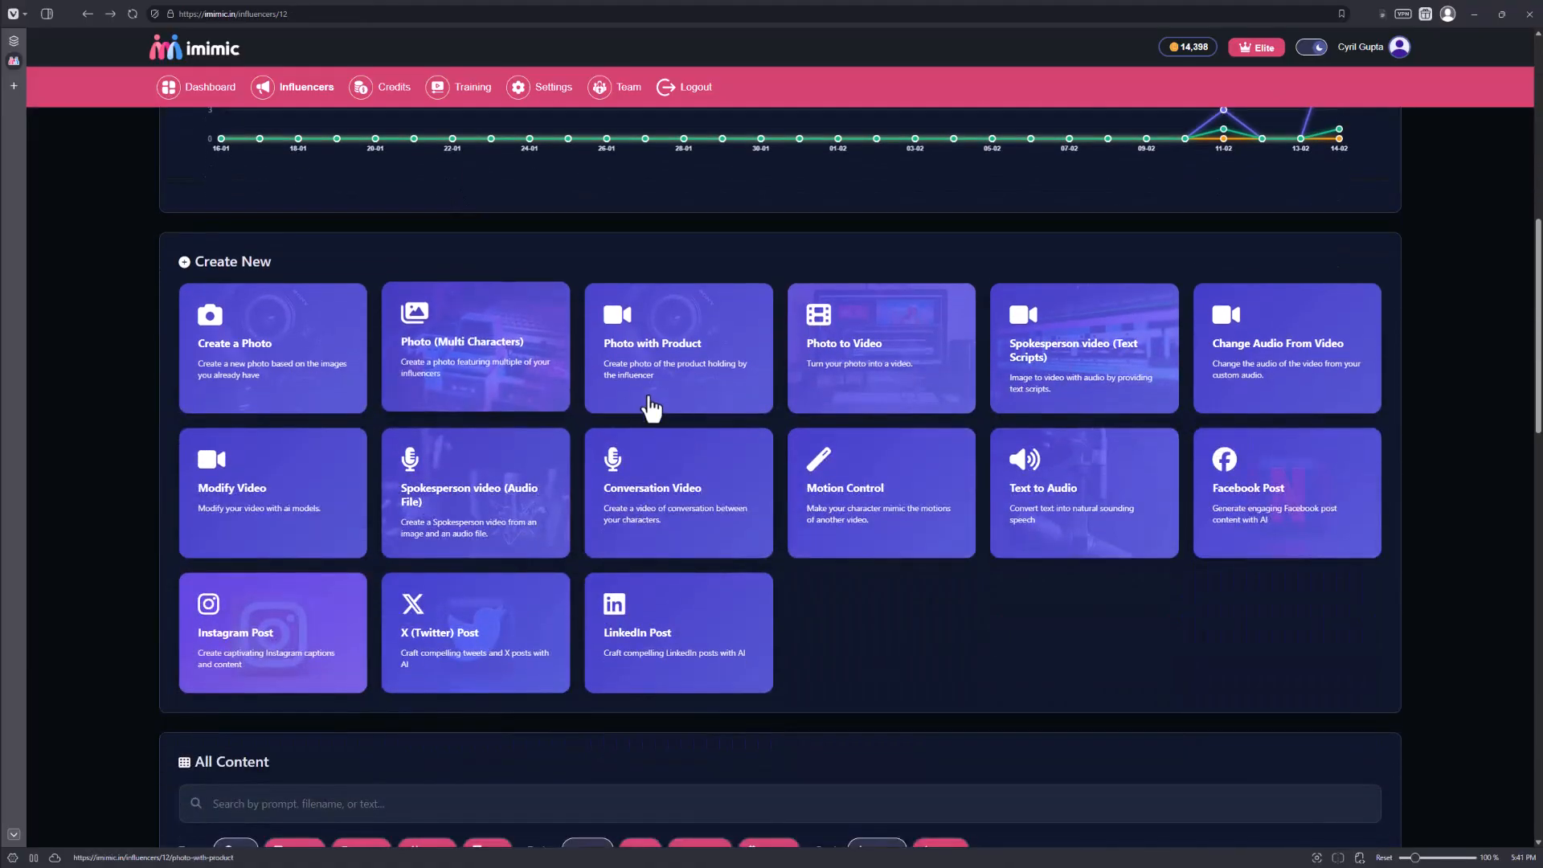
Start a photo with product, describing the man slightly smiling in a white polo and creme chinos, showing off the phone, with product description "S24 Samsung phone".
left_click(651, 408)
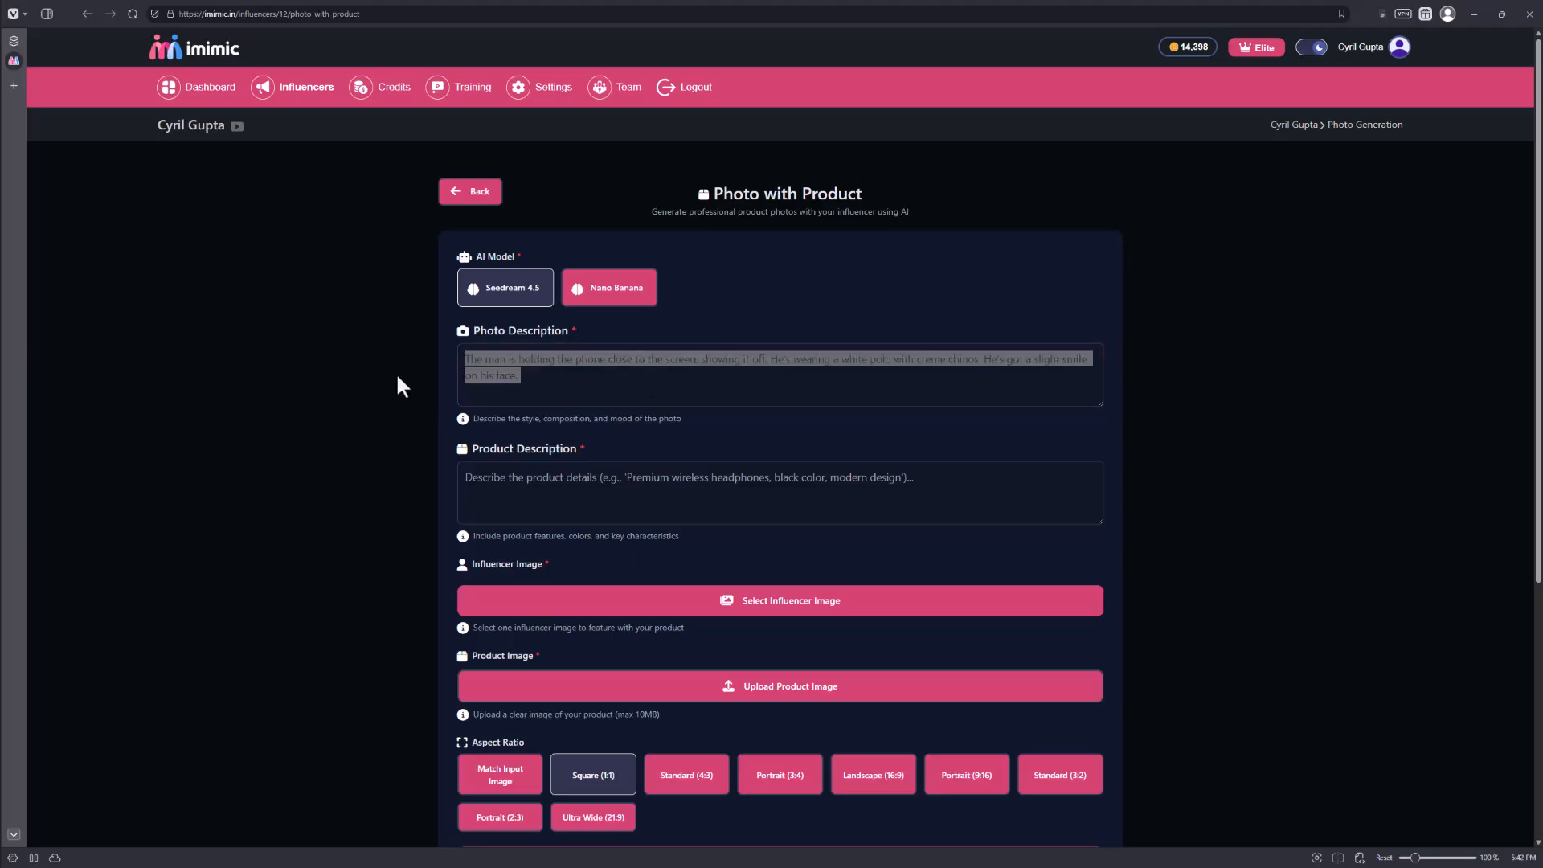
left_click(615, 383)
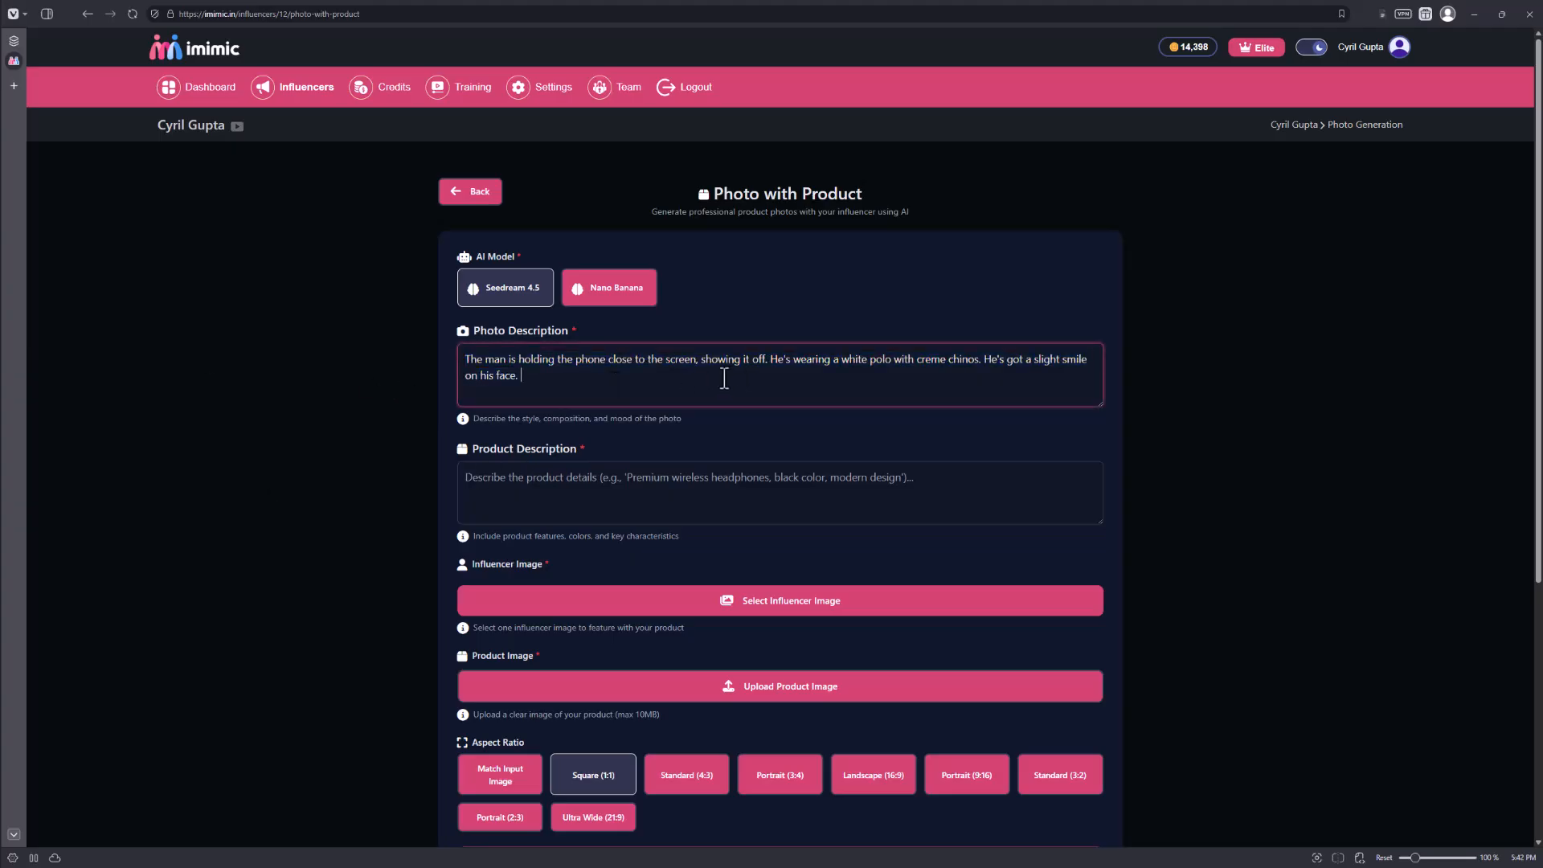
left_click(651, 487)
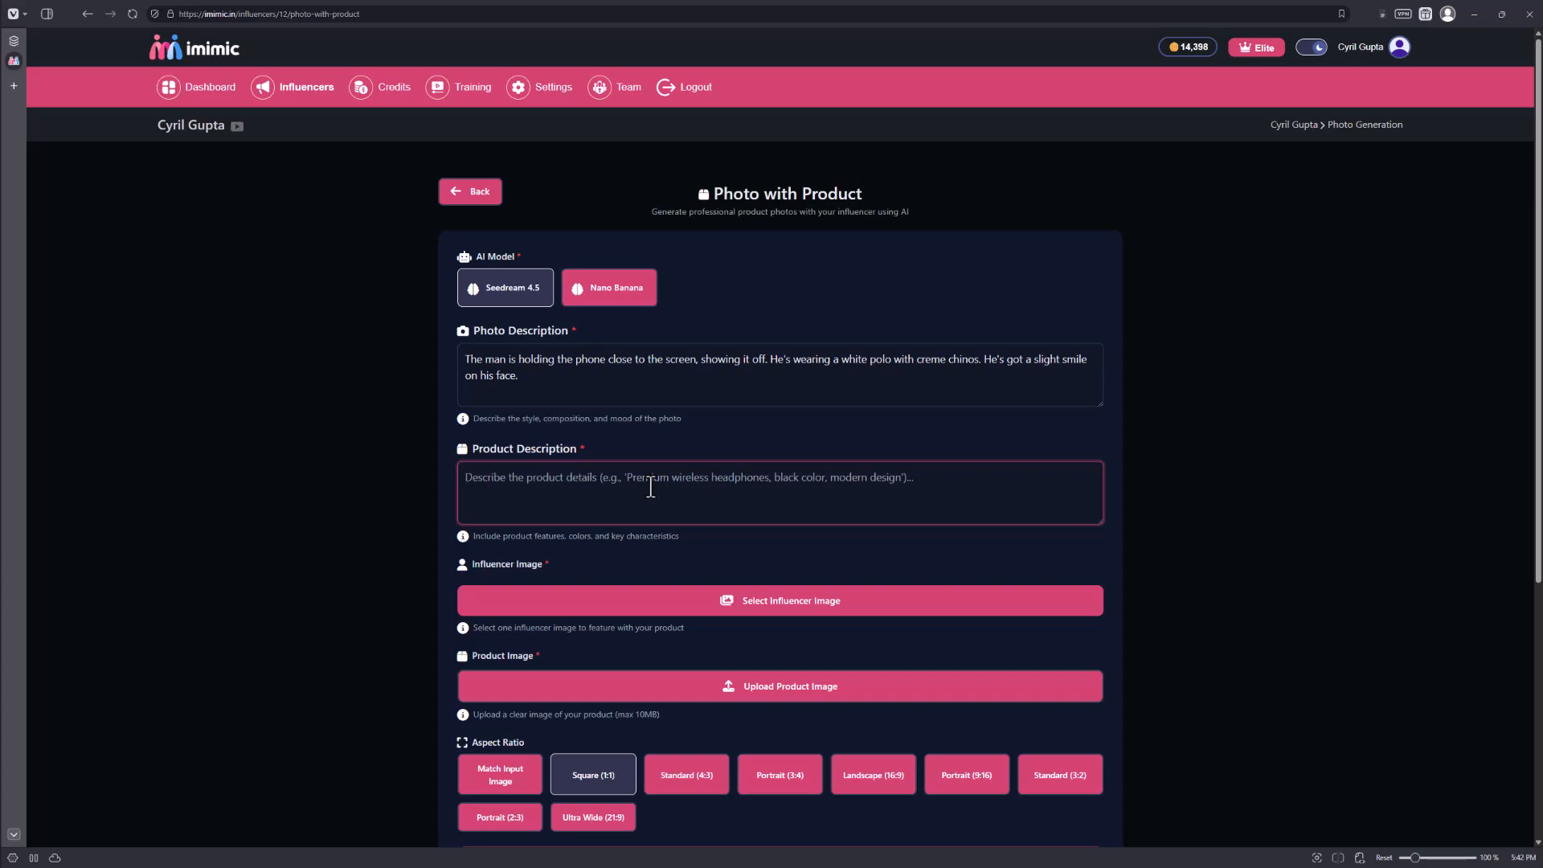
type("S24 Samsung phone")
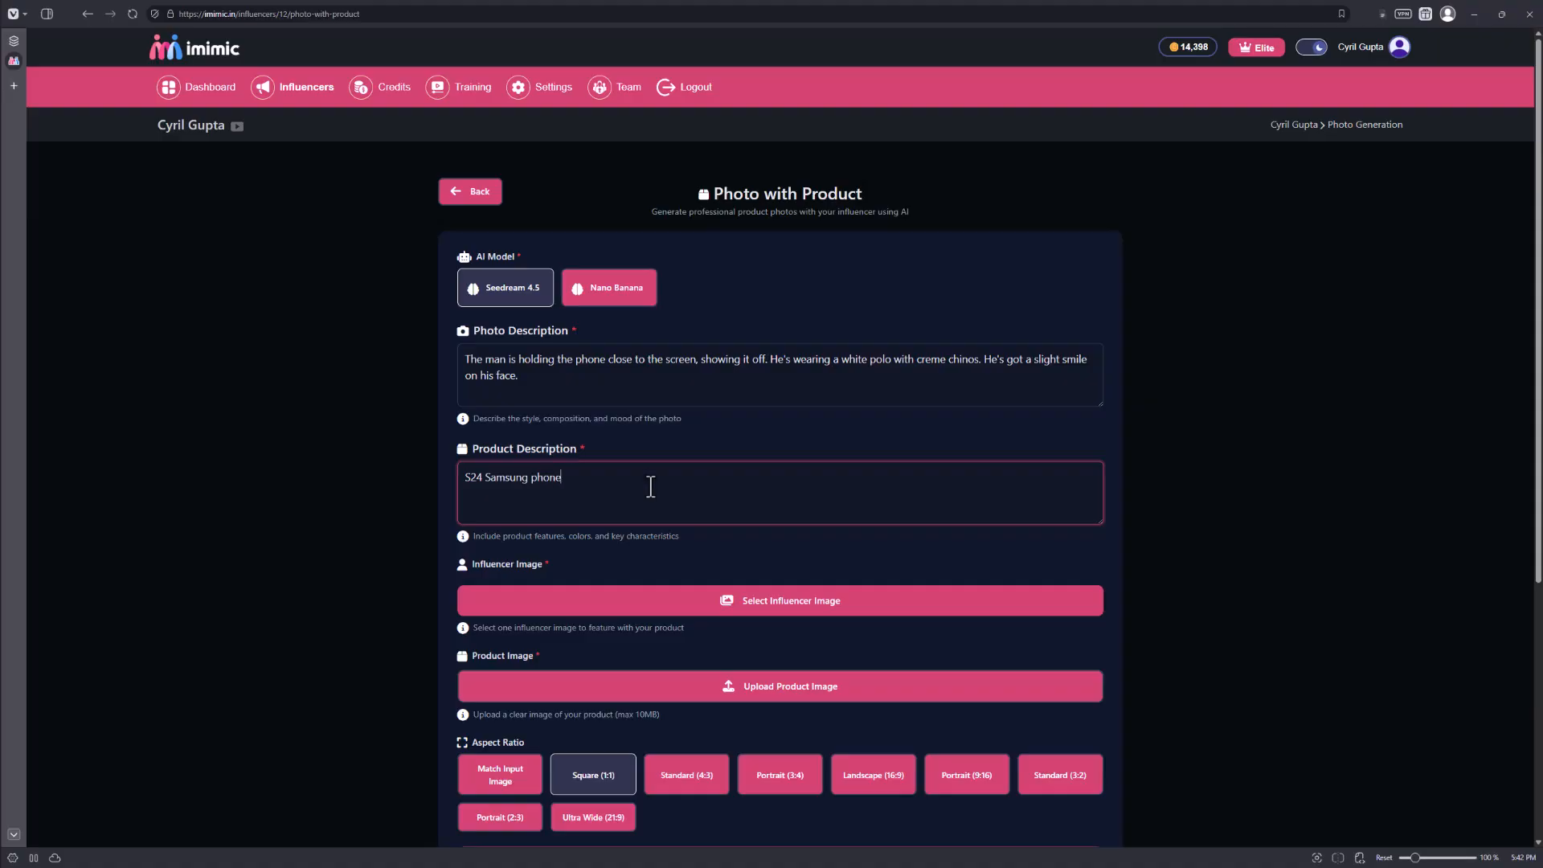
Use the man's dark-shirt selfie in the bright mall as the influencer image and upload s24.jpg as the product image.
left_click(811, 602)
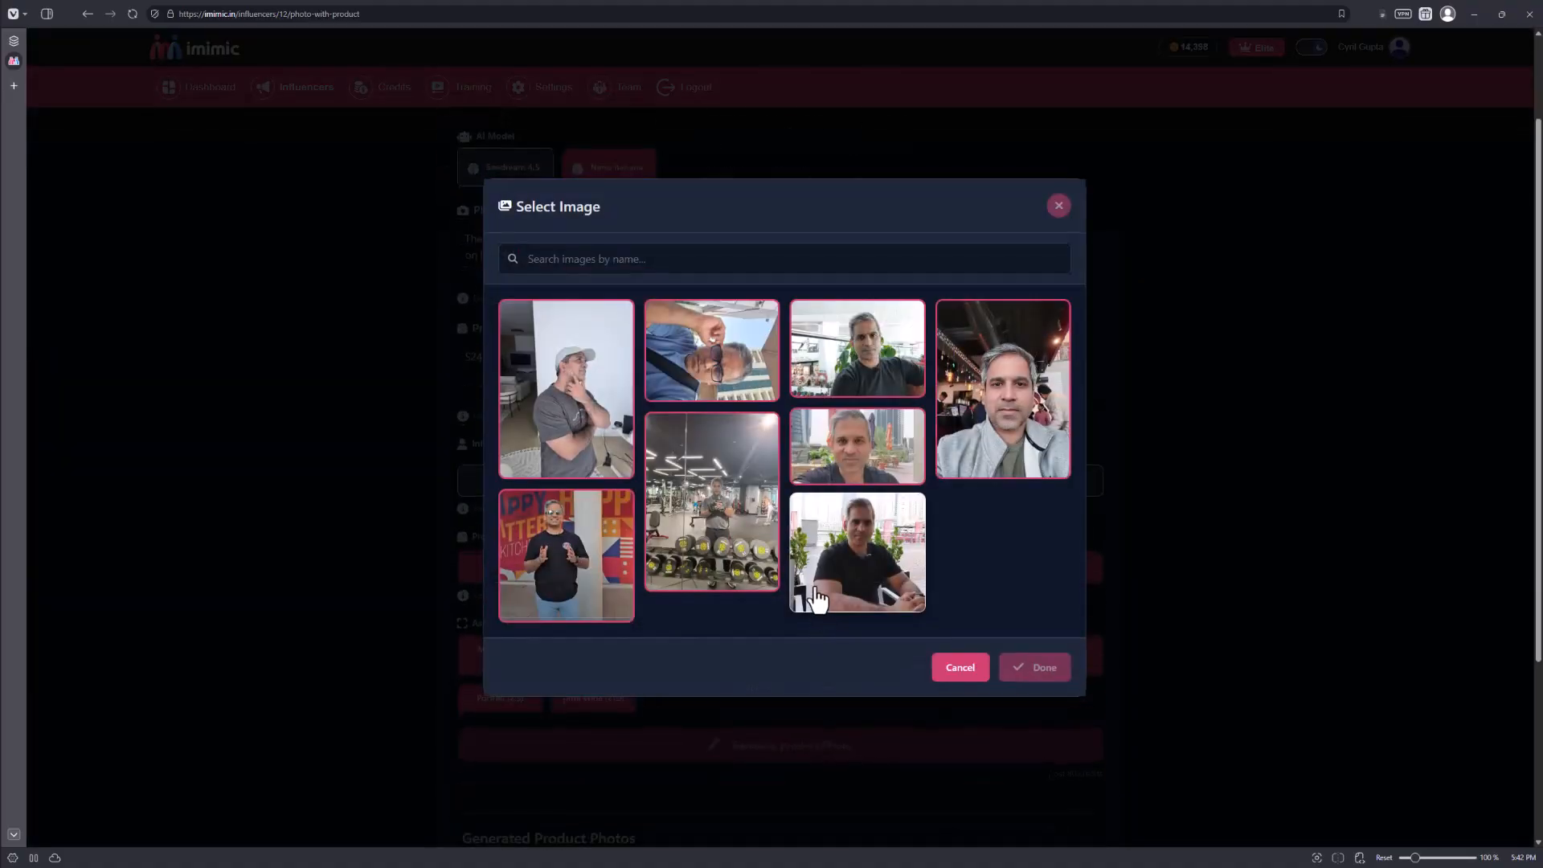
left_click(872, 358)
left_click(1036, 674)
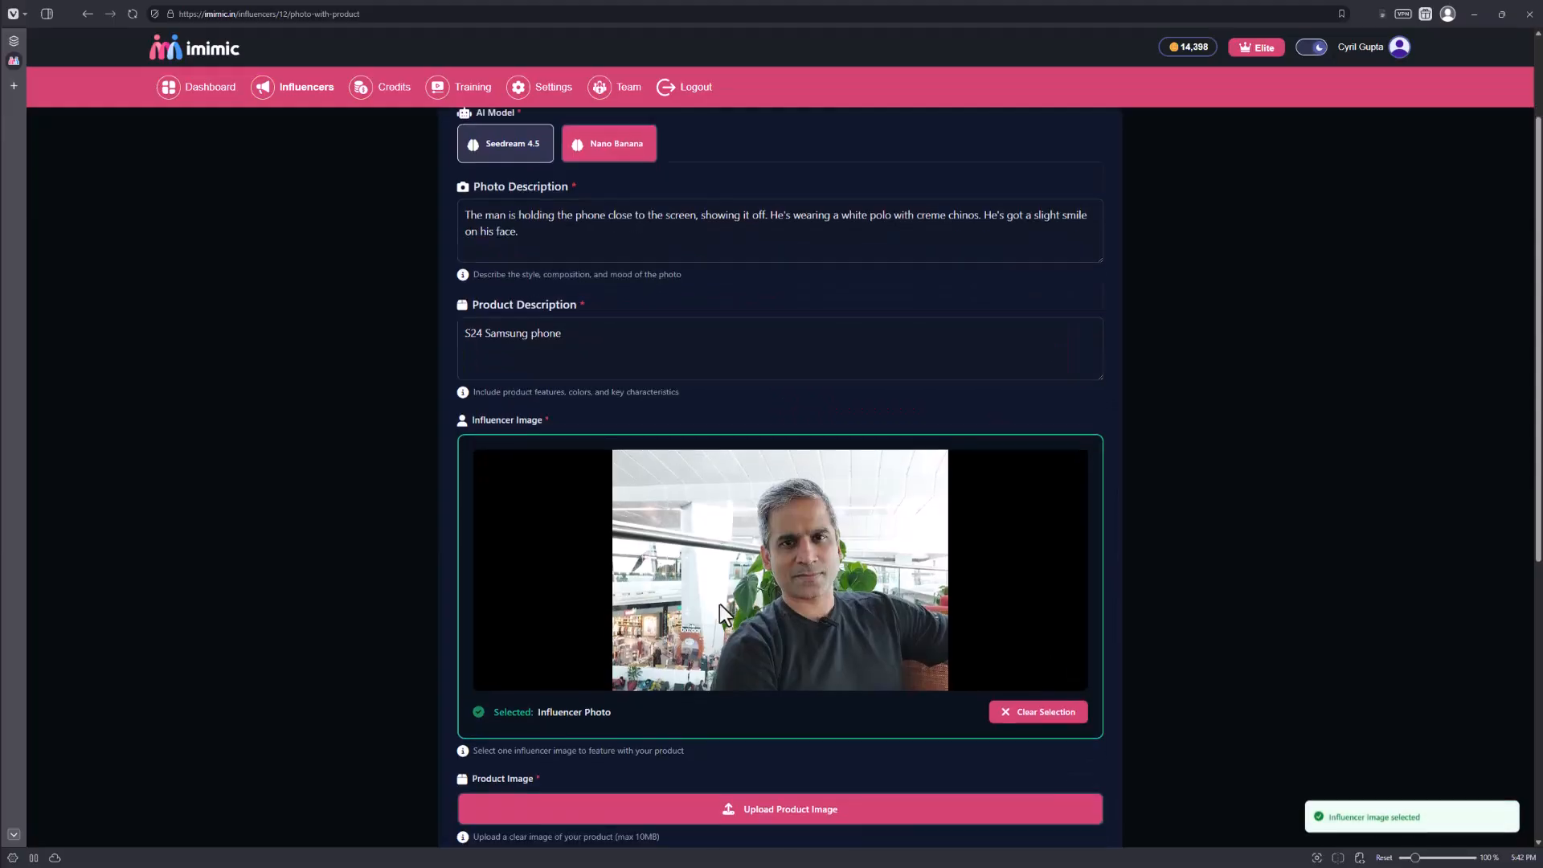
scroll(720, 604, "down", 4)
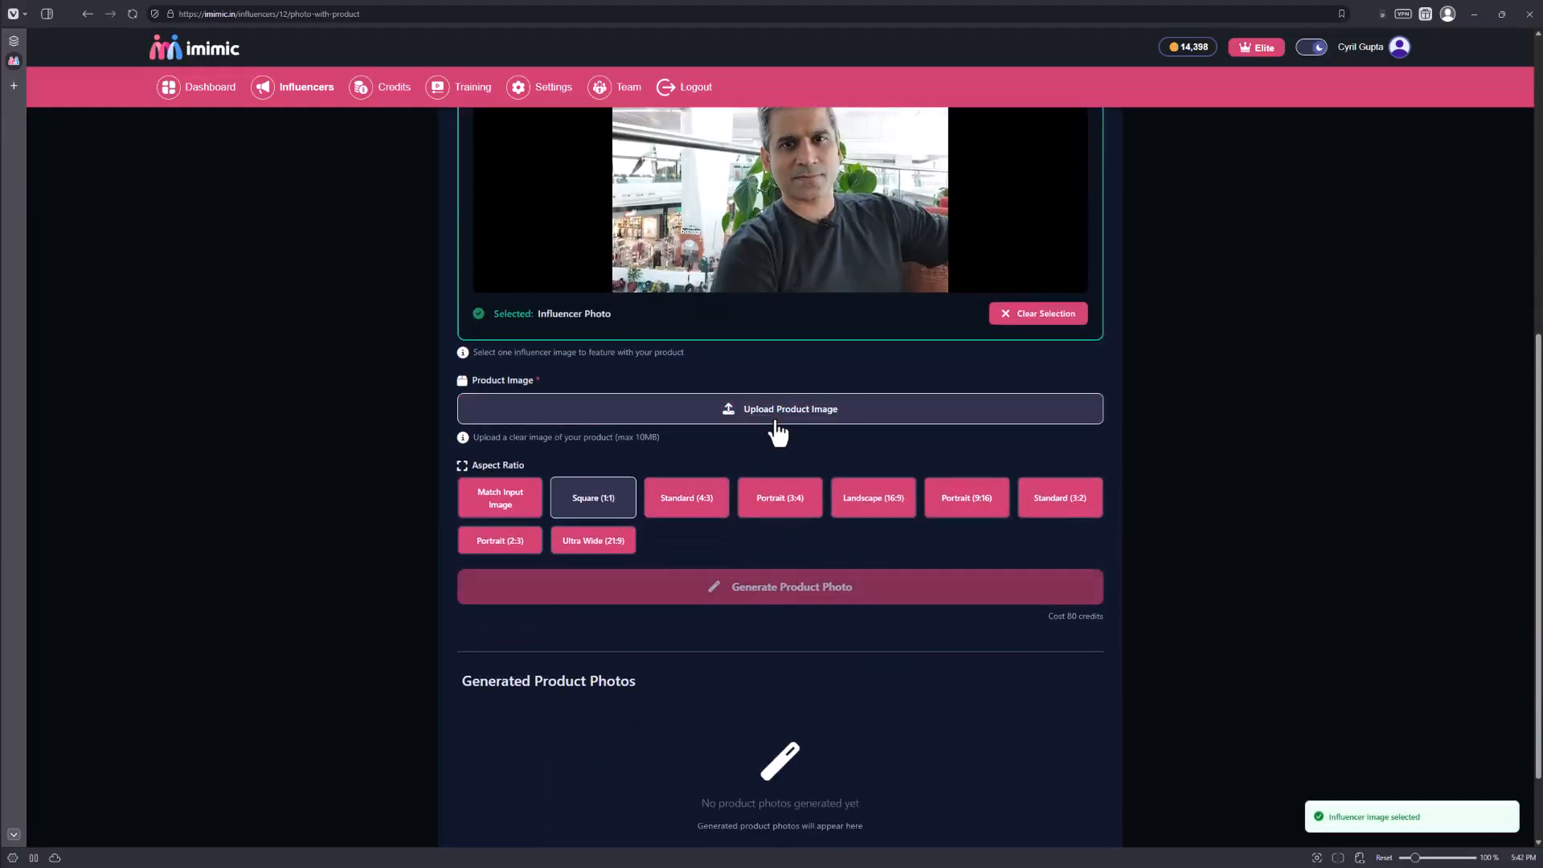
left_click(777, 431)
left_click(132, 147)
double_click(134, 149)
Generate the product photo of the man with the phone and review it.
scroll(852, 555, "down", 5)
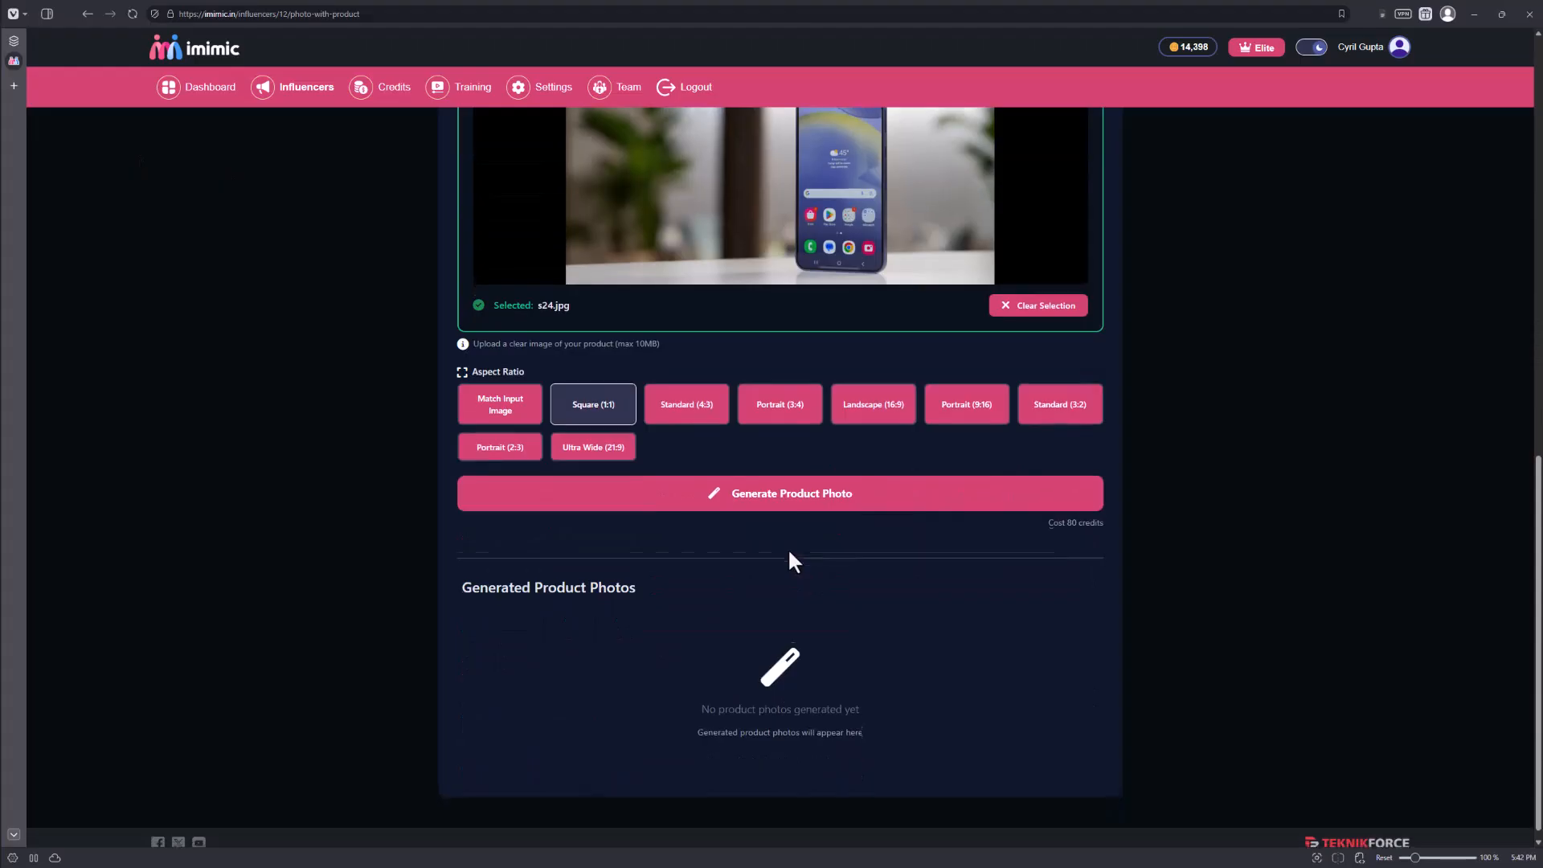
left_click(792, 483)
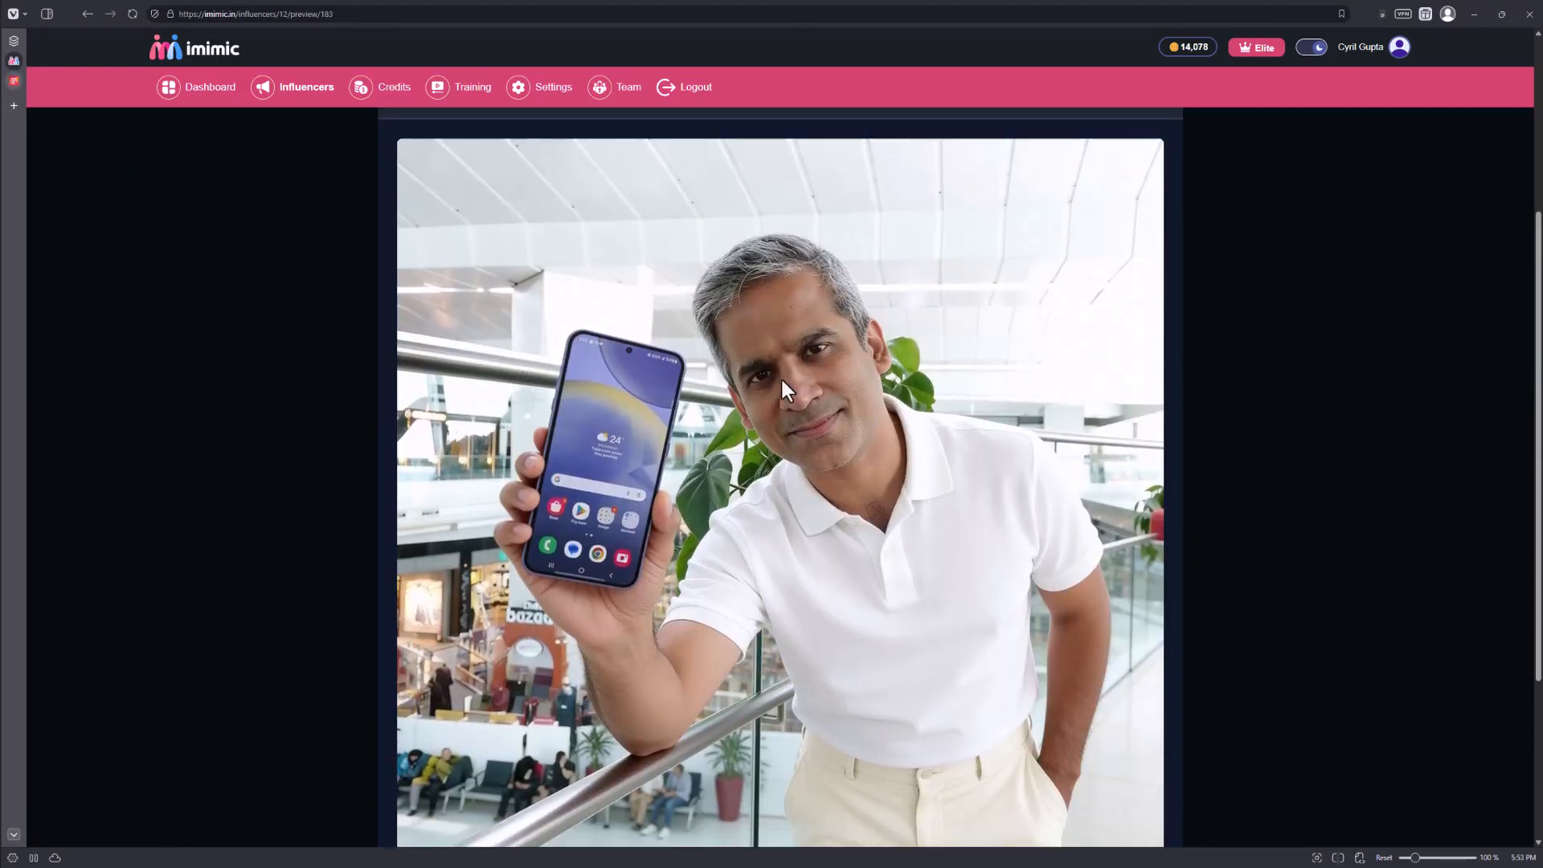
scroll(779, 376, "down", 1)
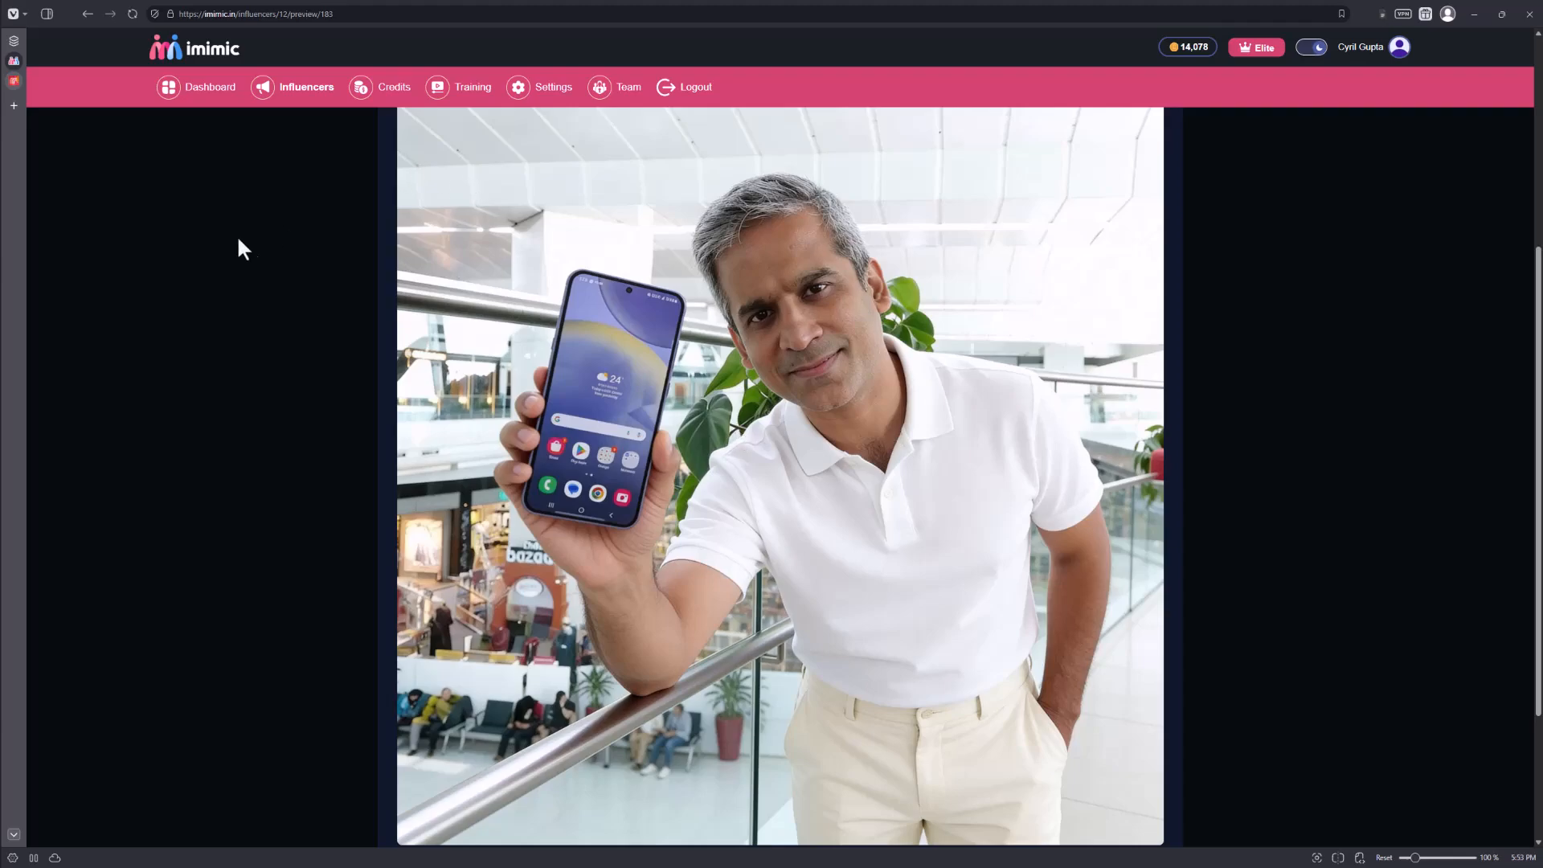
From the influencer's page, start a photo-to-video with the prompt "The man points to the phone and then points to the screen and does a thumbs up".
scroll(307, 283, "up", 5)
left_click(419, 196)
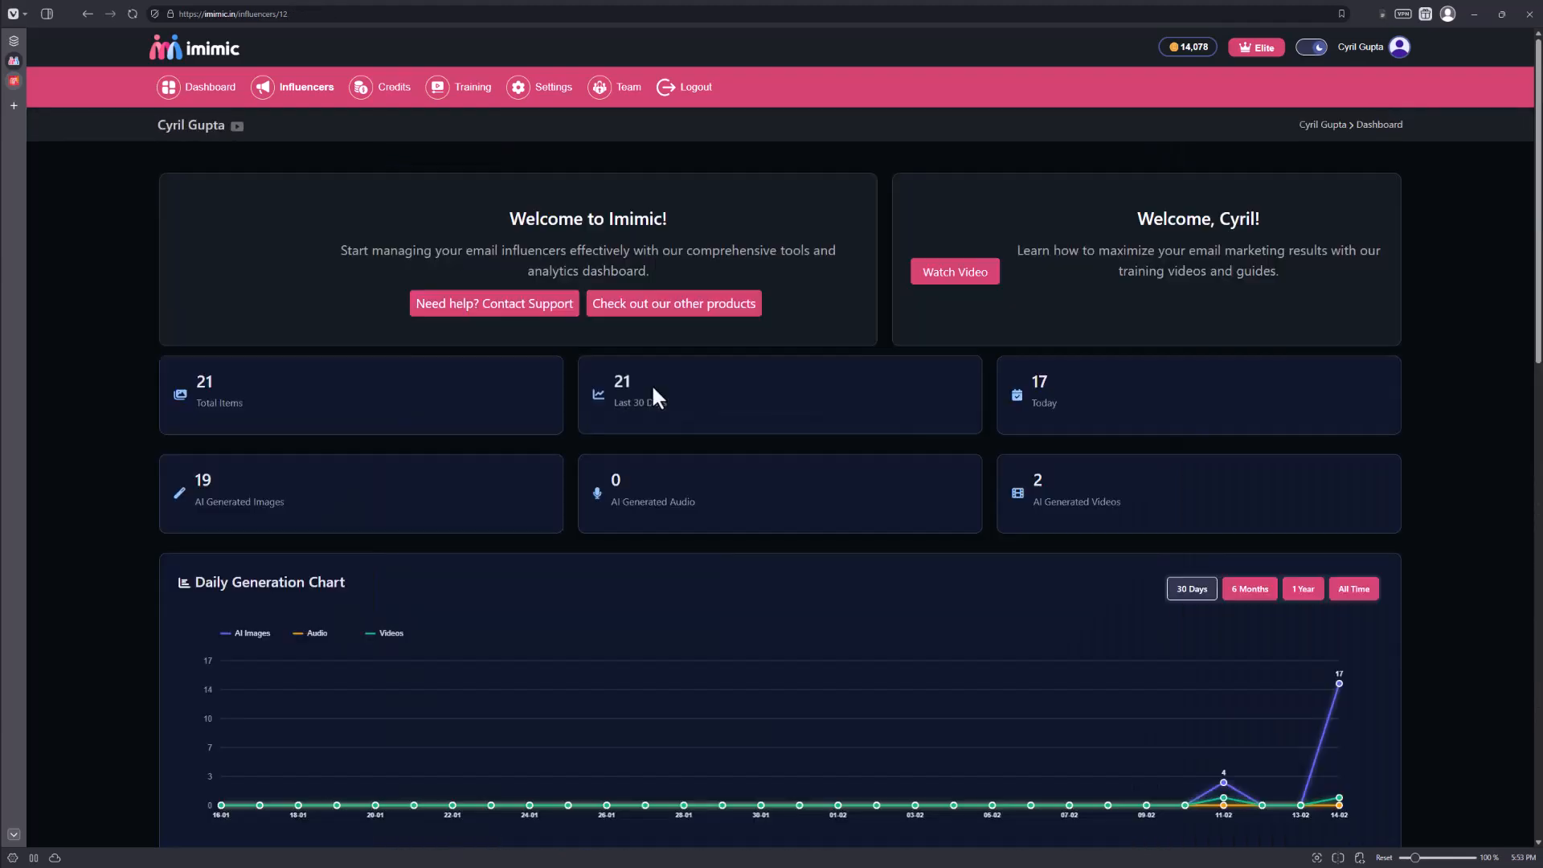
scroll(643, 384, "down", 3)
scroll(595, 398, "down", 3)
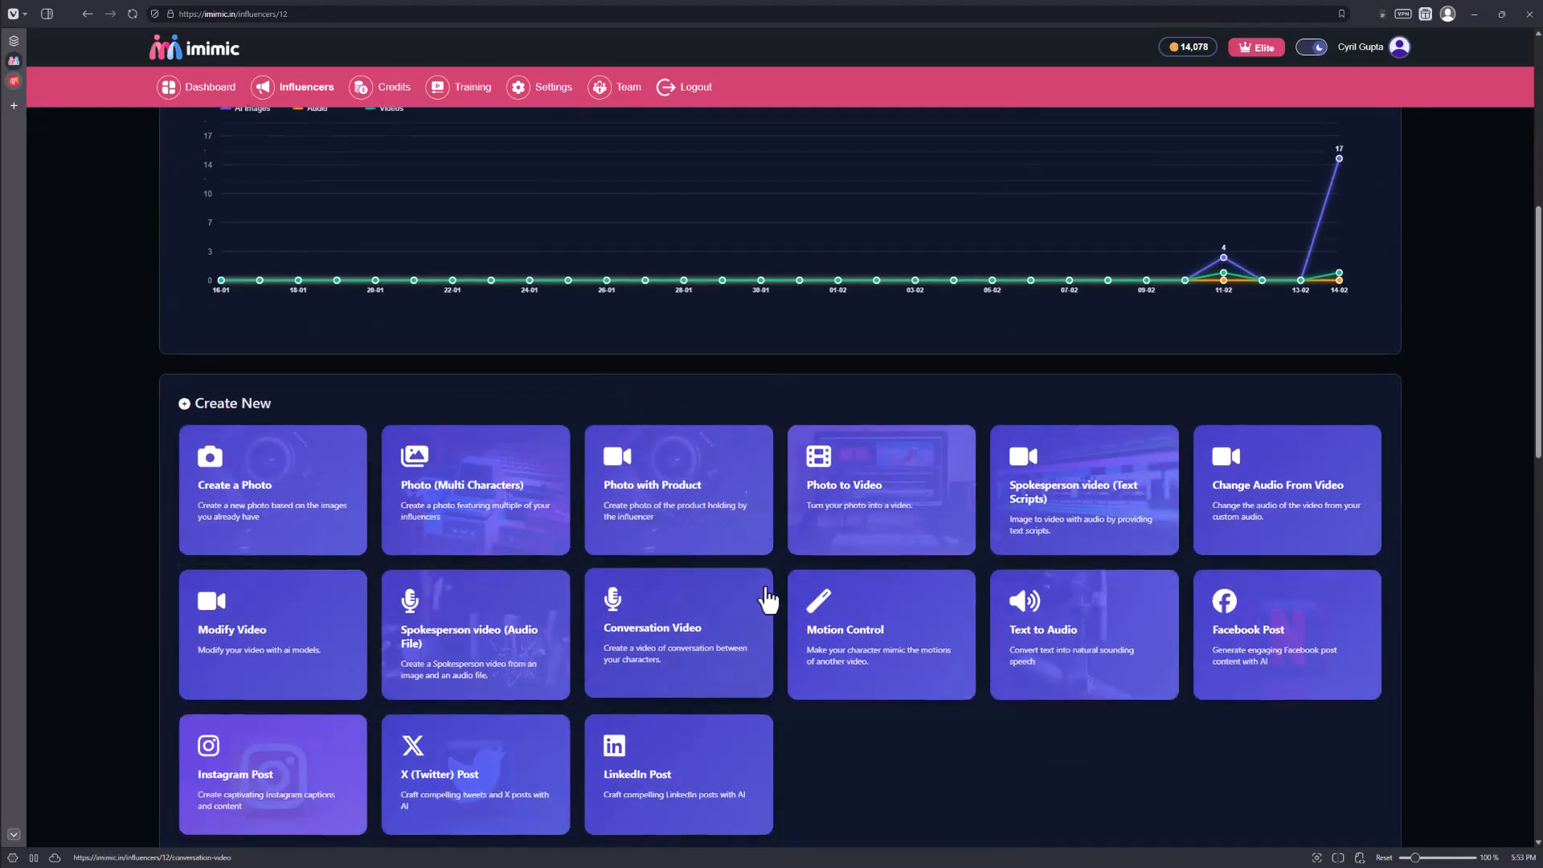
scroll(784, 578, "down", 2)
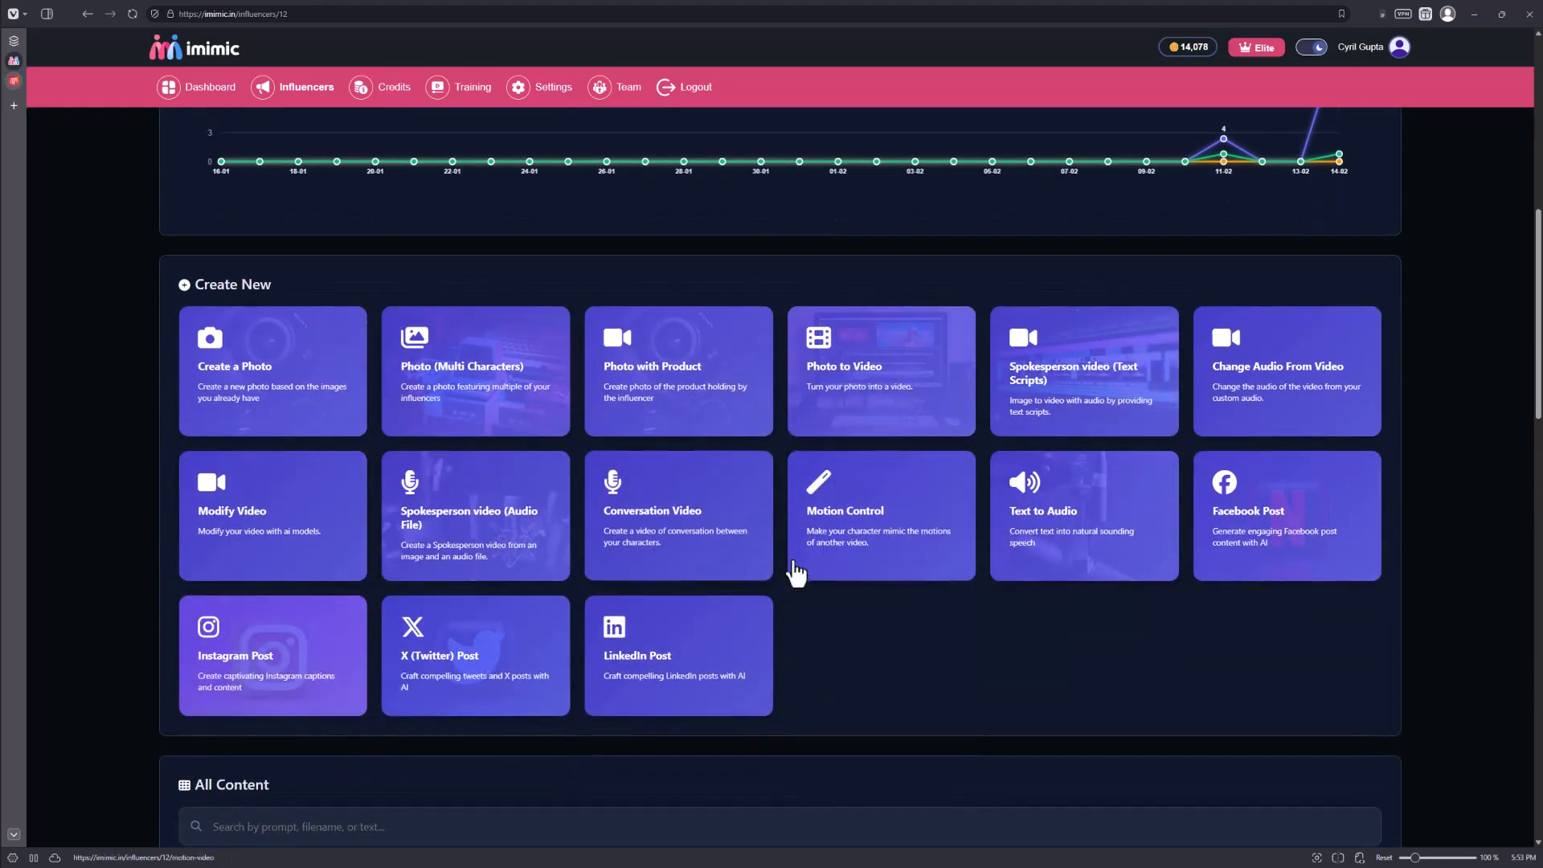
left_click(864, 410)
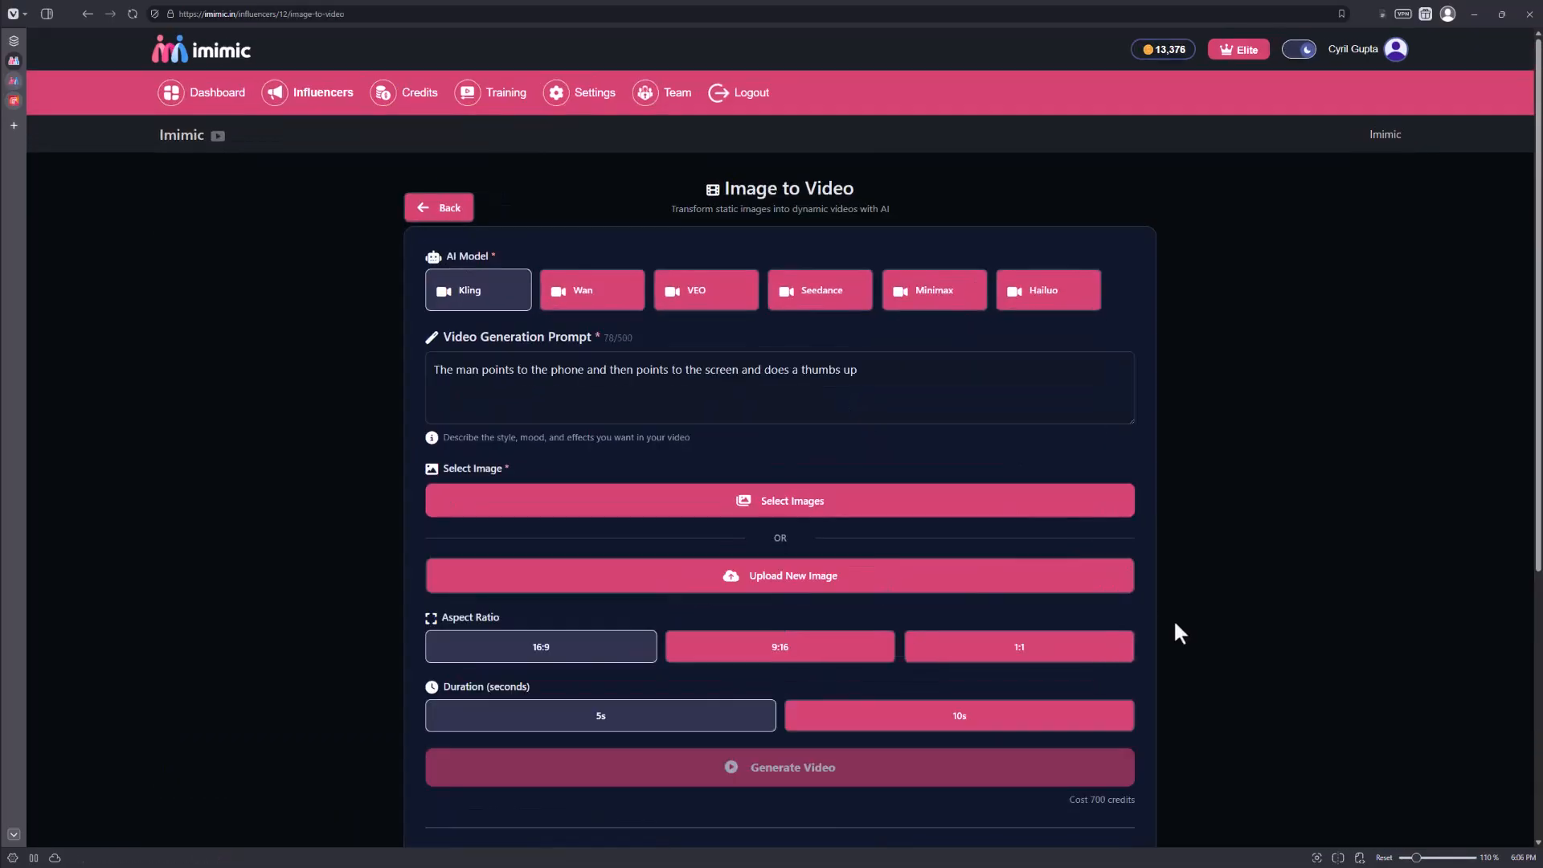
Select the image of the seated man in a white polo holding the phone as the video's source image.
left_click(842, 511)
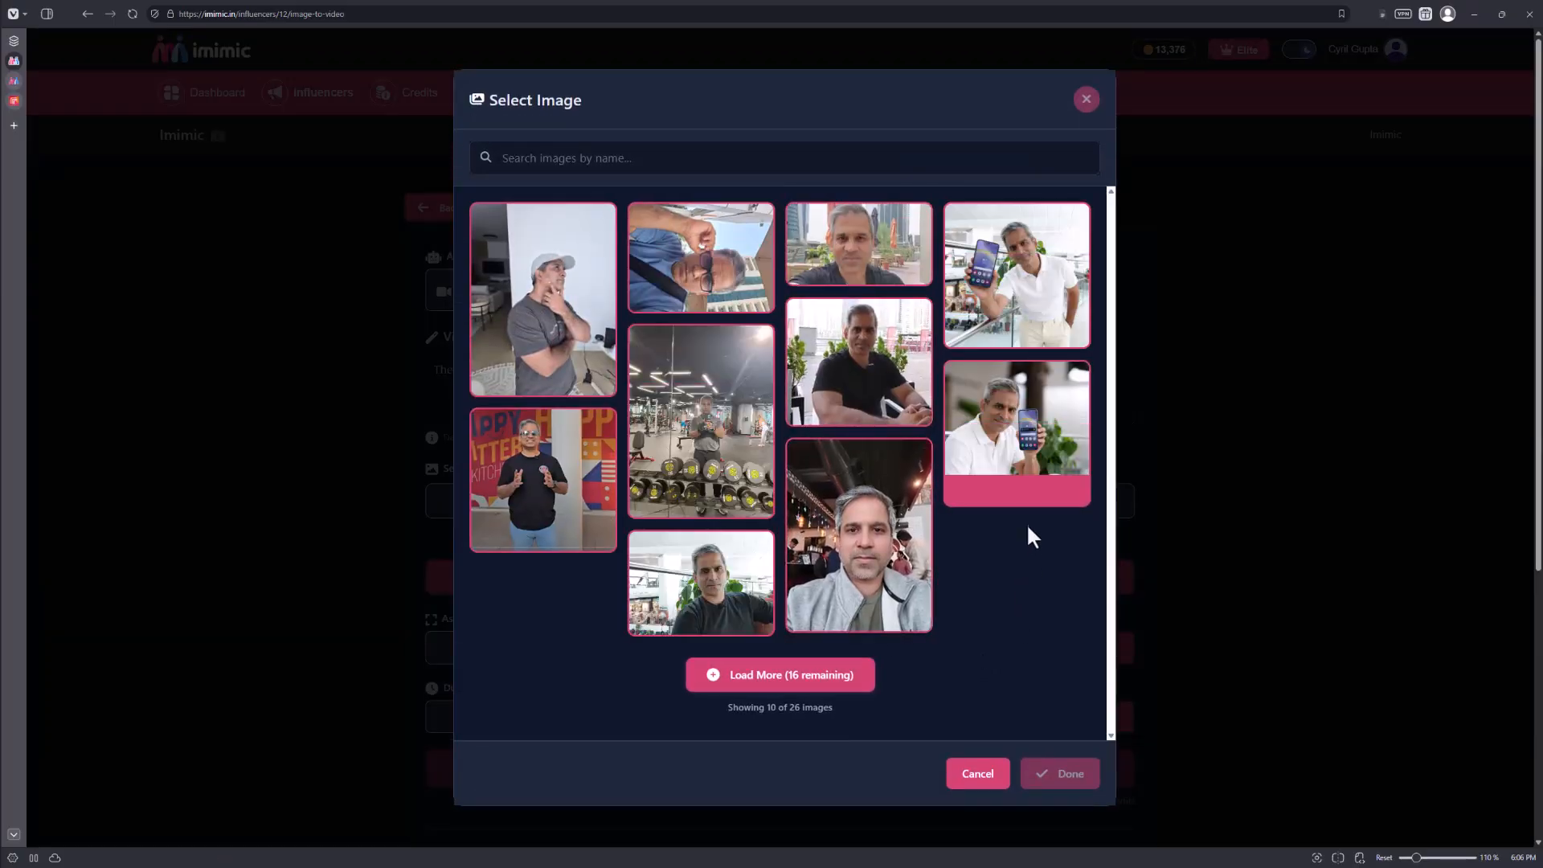
left_click(1027, 430)
left_click(804, 676)
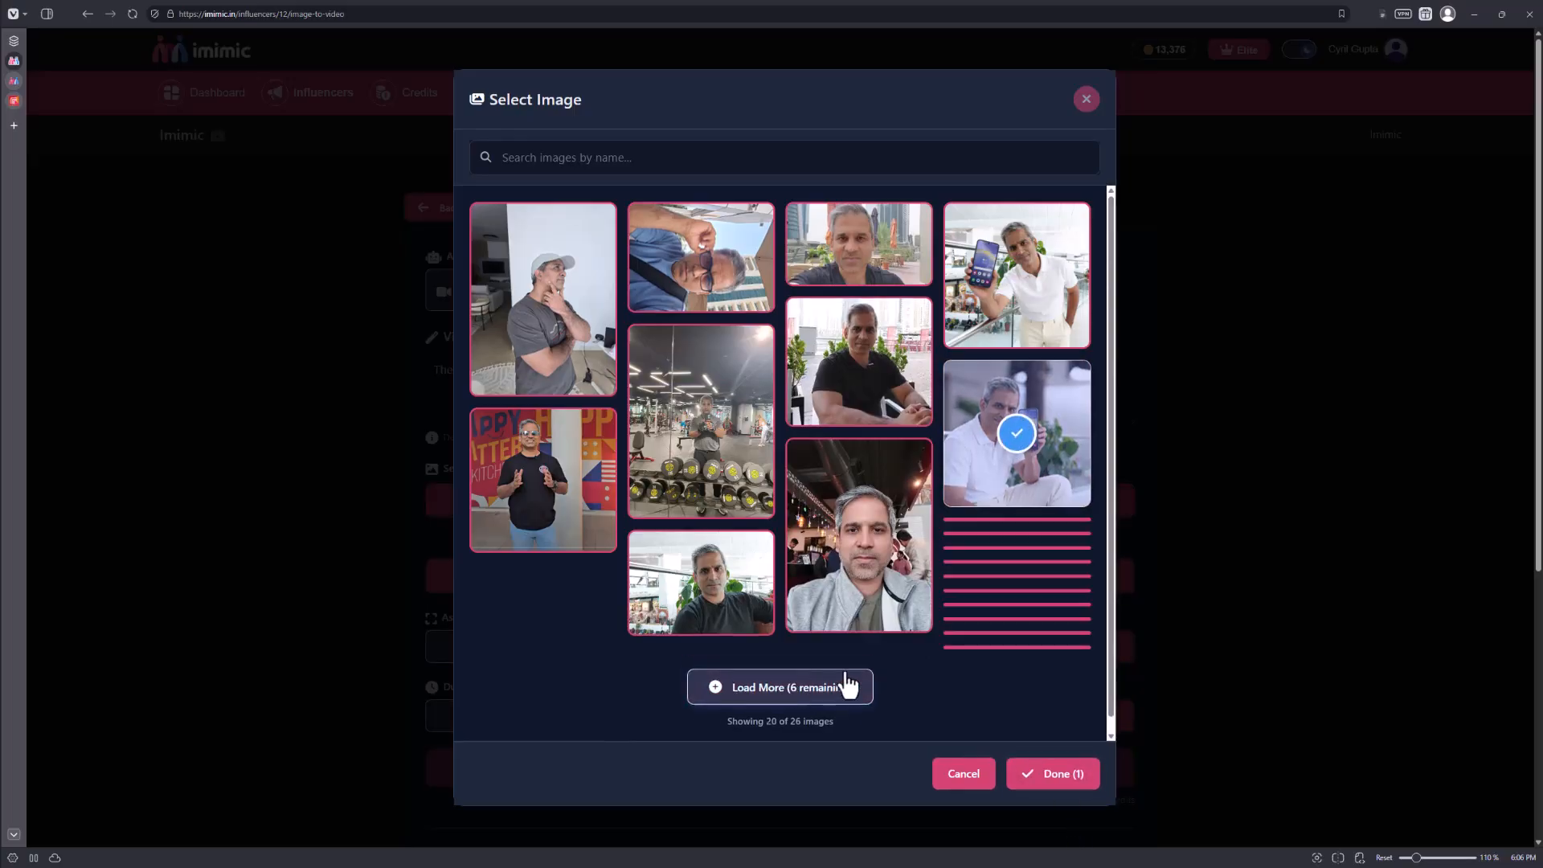
scroll(874, 654, "down", 3)
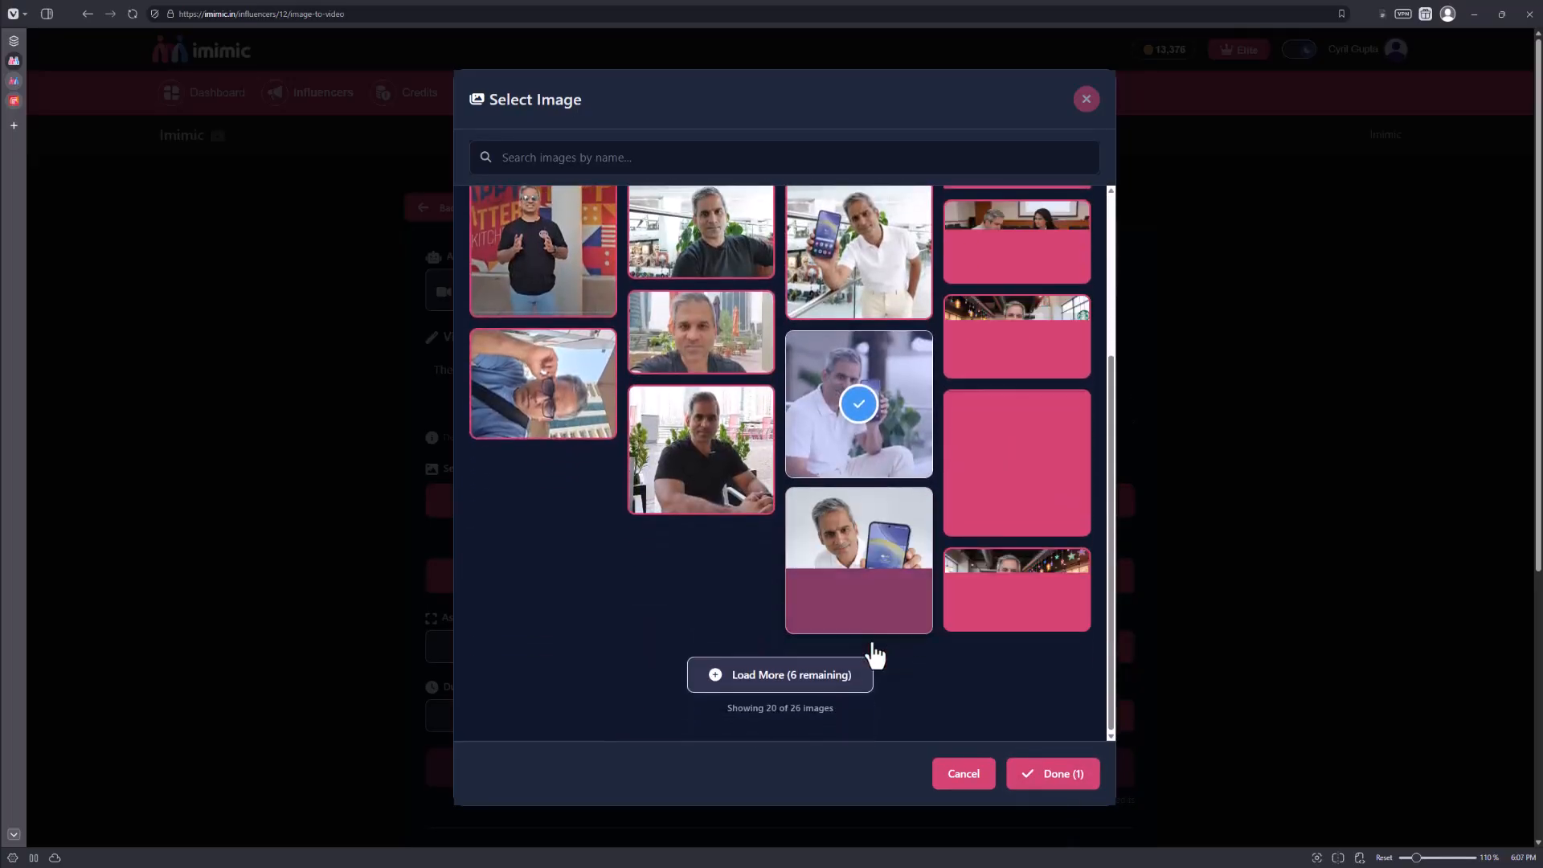
scroll(874, 648, "down", 5)
left_click(1093, 784)
Set the video's aspect ratio to 9:16 and generate the 5-second video.
scroll(905, 709, "down", 3)
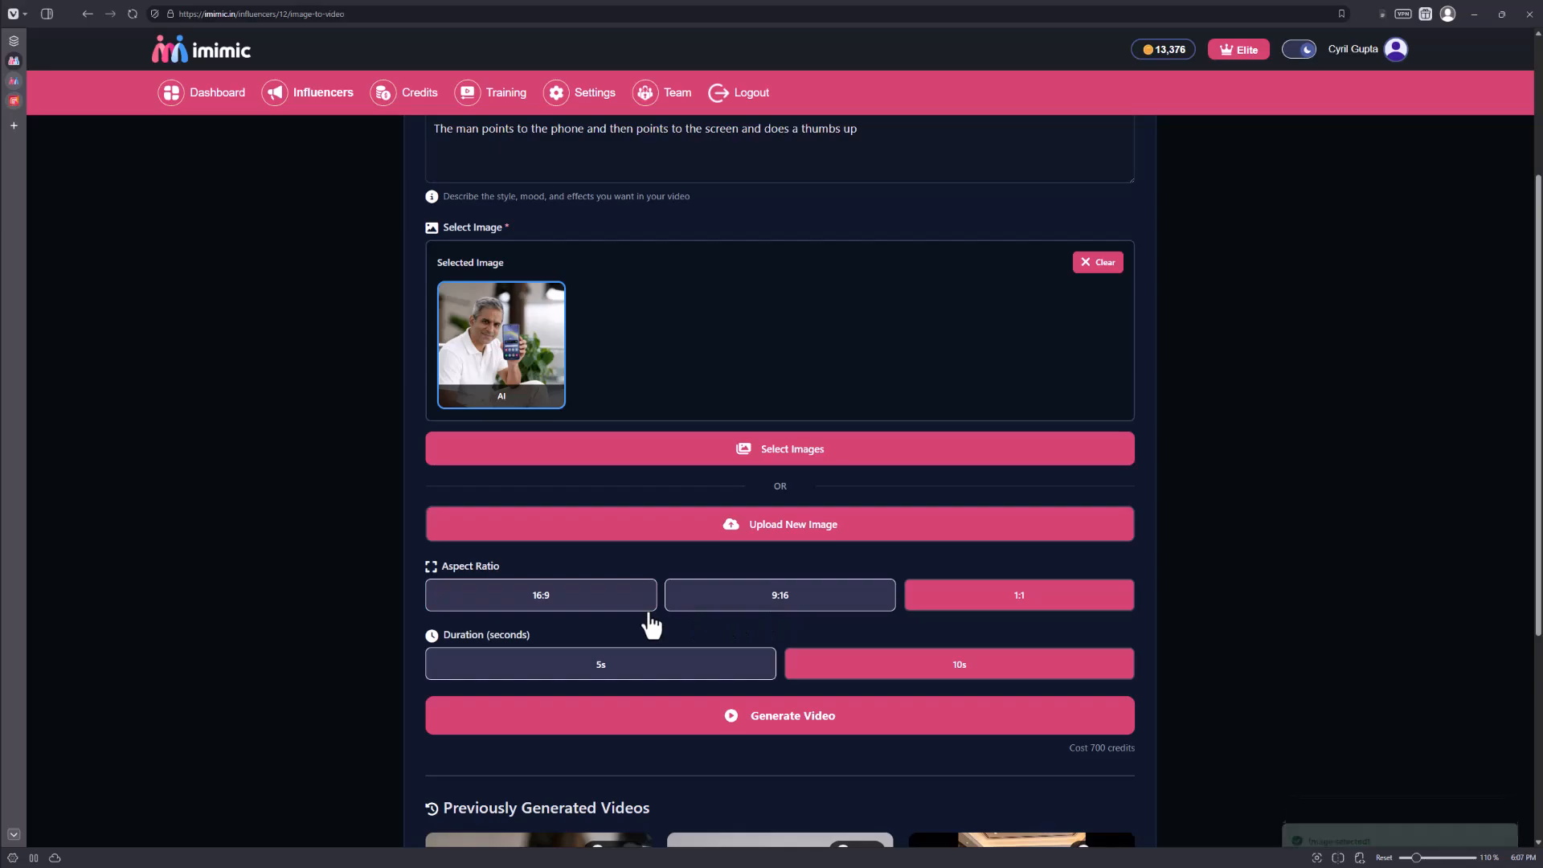
scroll(668, 612, "down", 3)
left_click(780, 487)
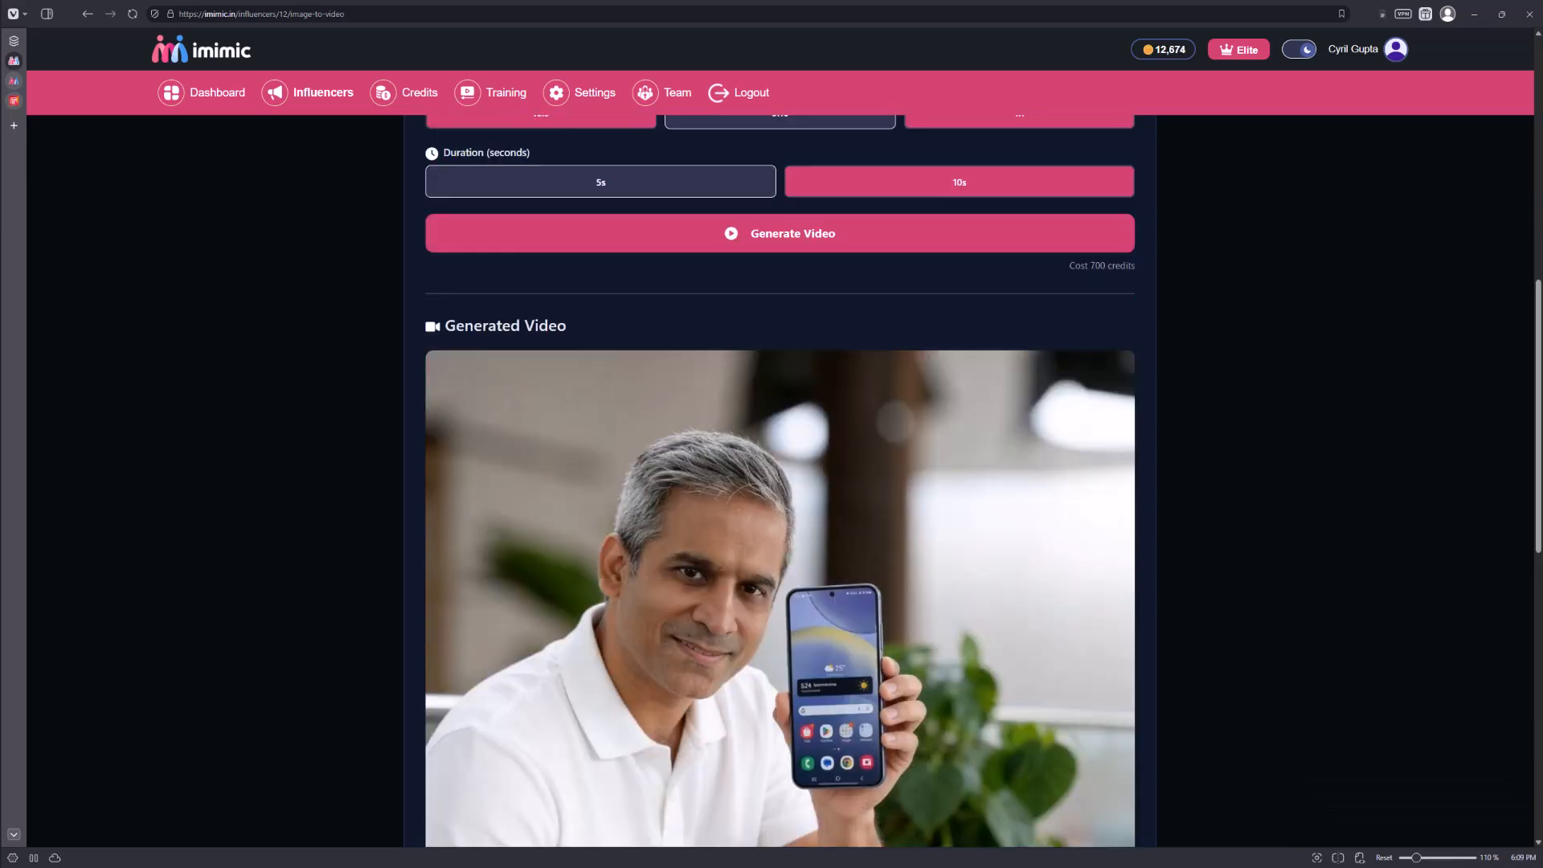
Play the generated phone video and watch the man's gestures.
scroll(523, 251, "down", 3)
scroll(438, 744, "down", 2)
left_click(441, 673)
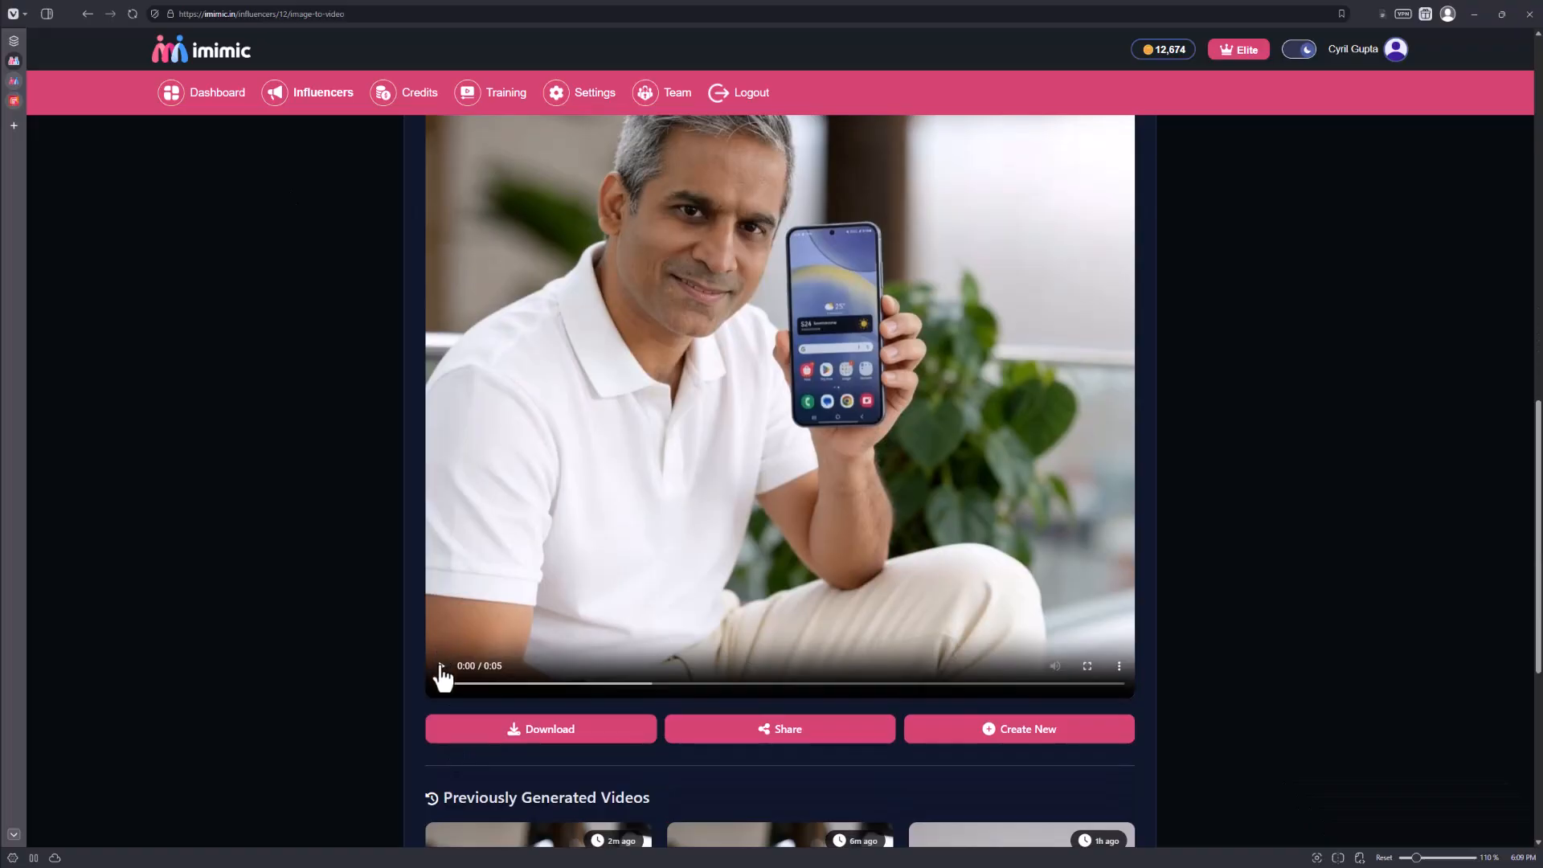
scroll(532, 587, "up", 1)
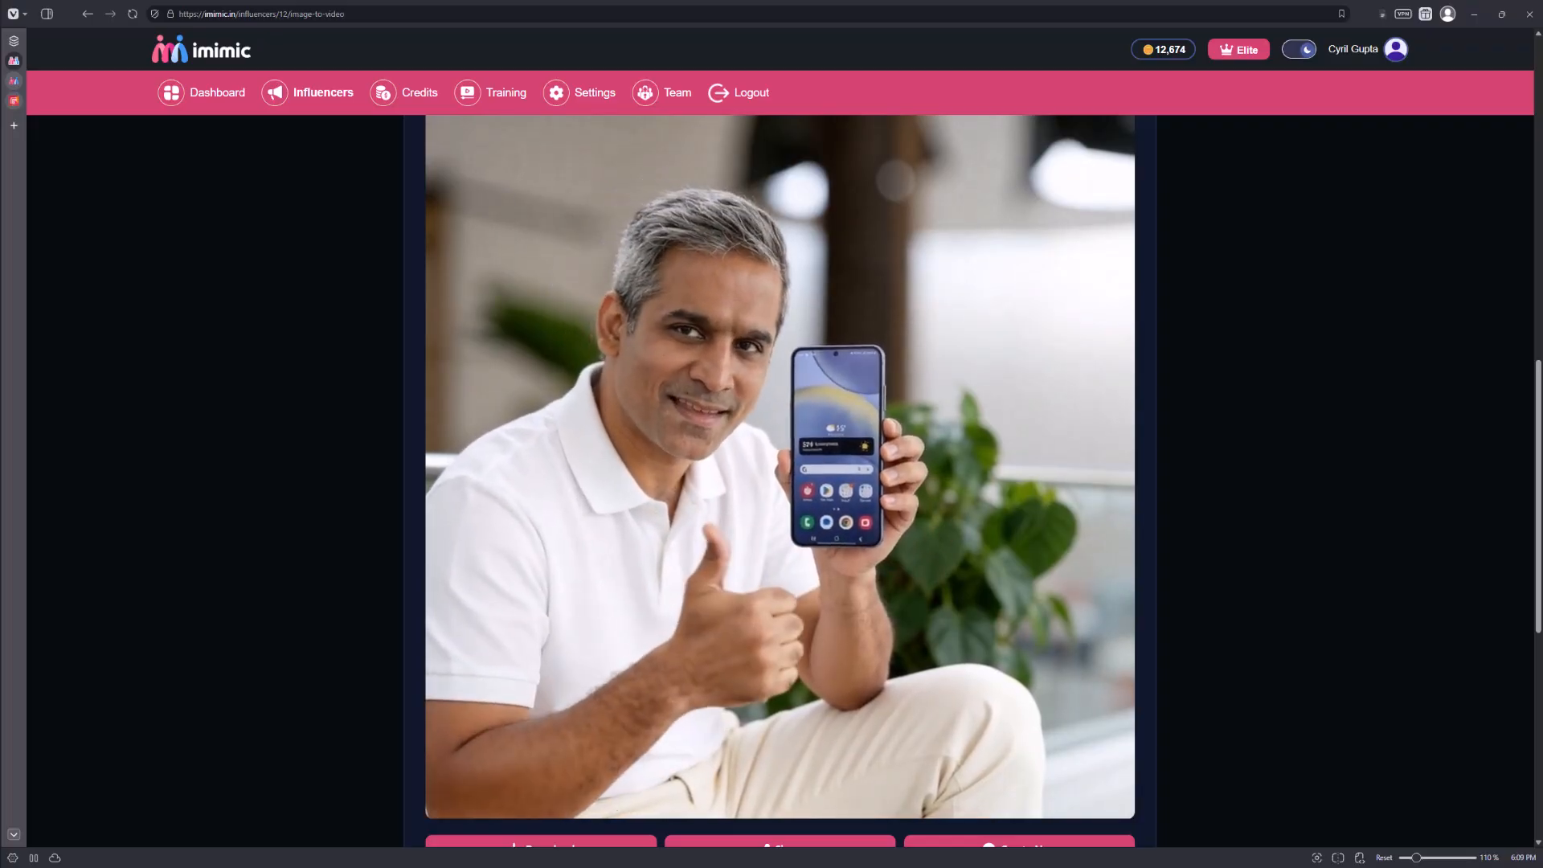
Start a spokesperson text-script video with the prompt "The person points at the phone and says - 'Now this is the phone you should have'".
scroll(890, 649, "up", 10)
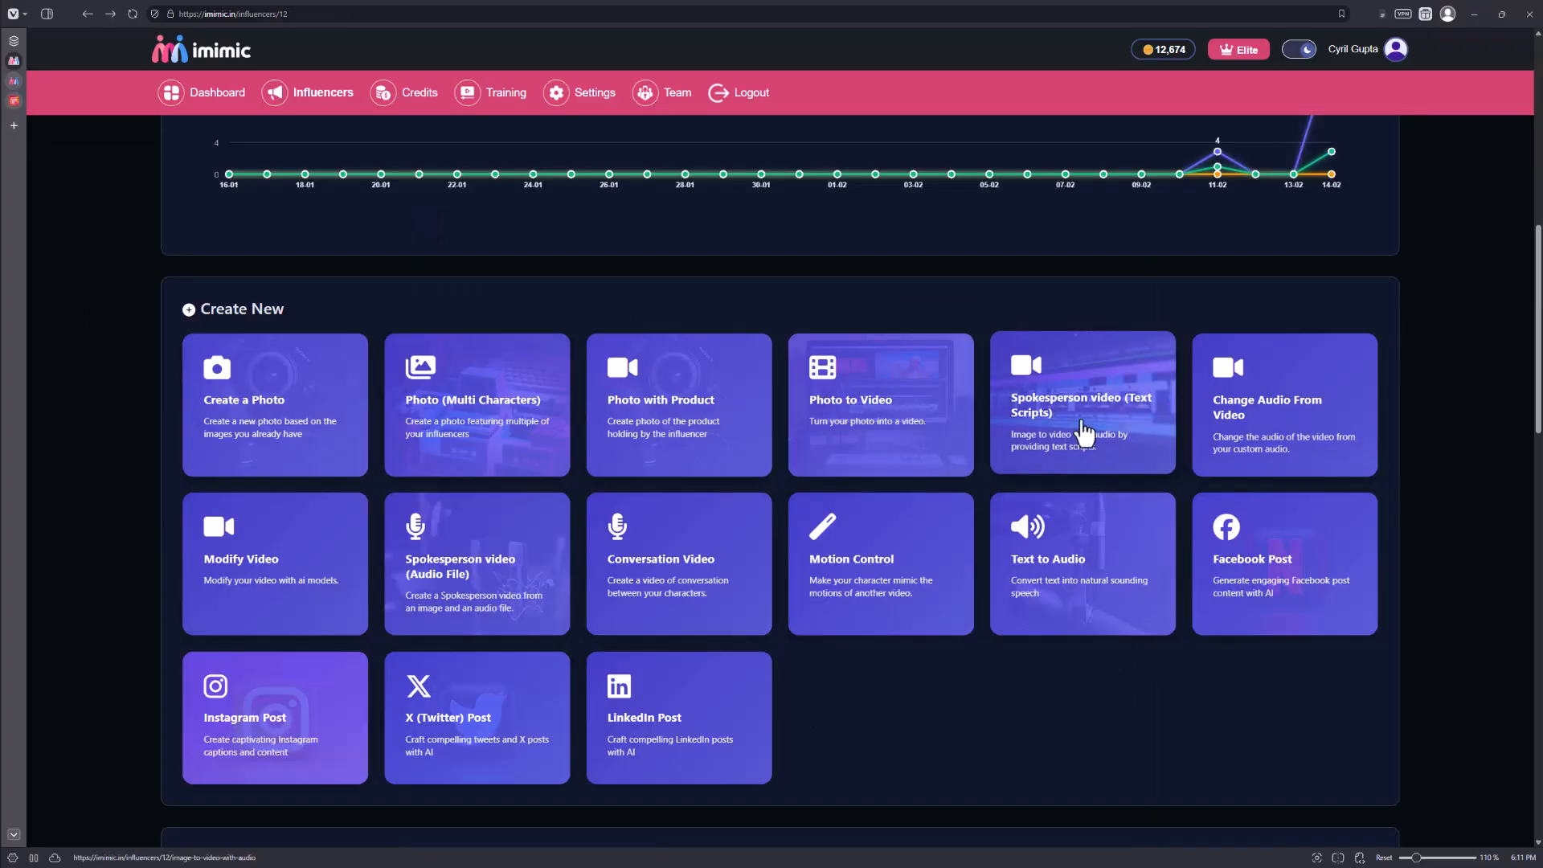
left_click(1090, 438)
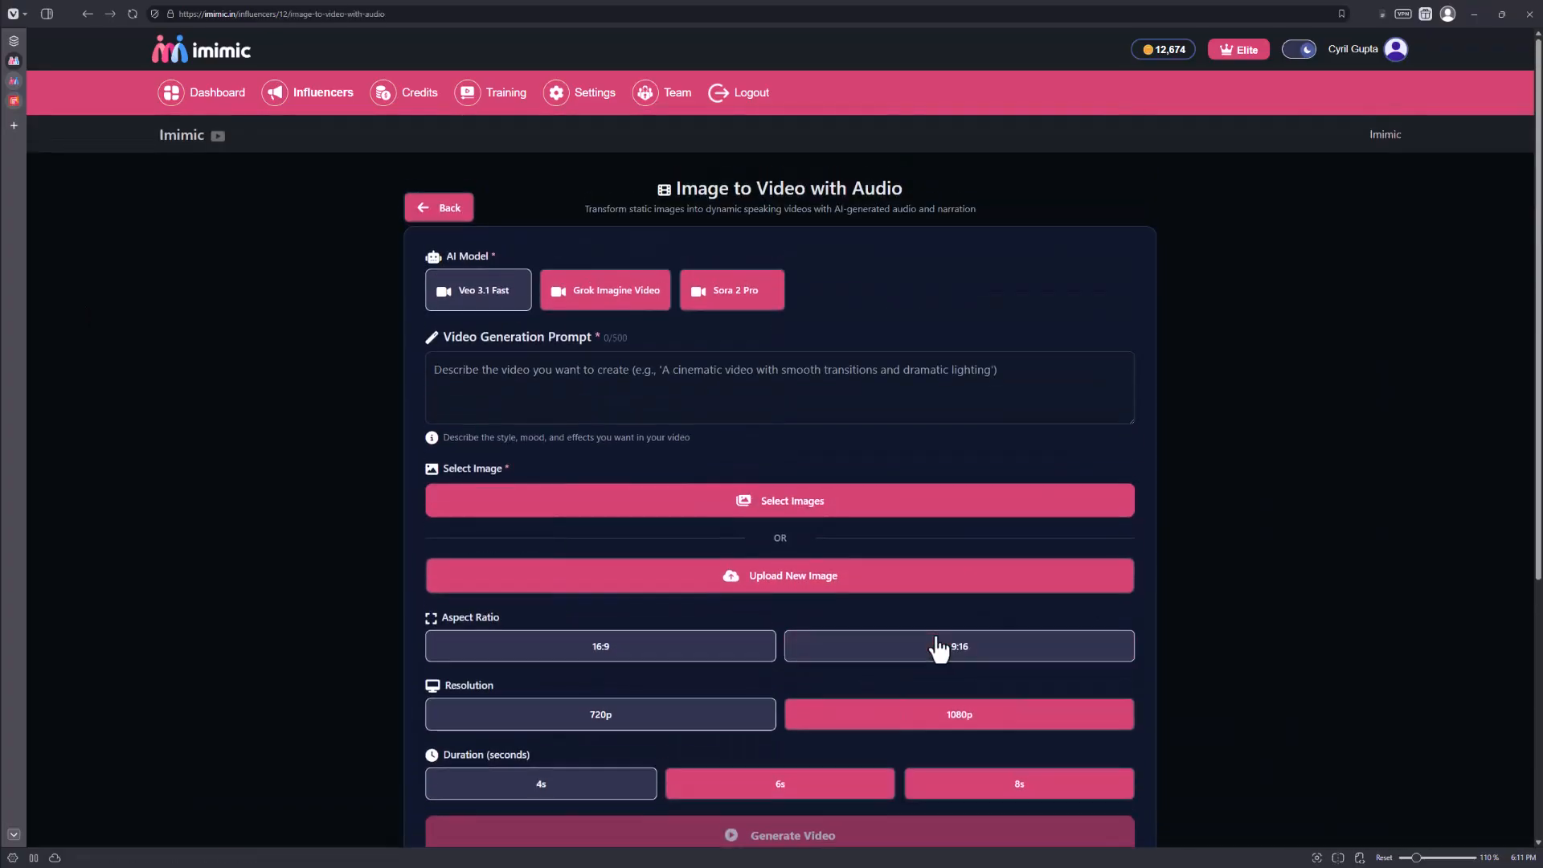
left_click(939, 648)
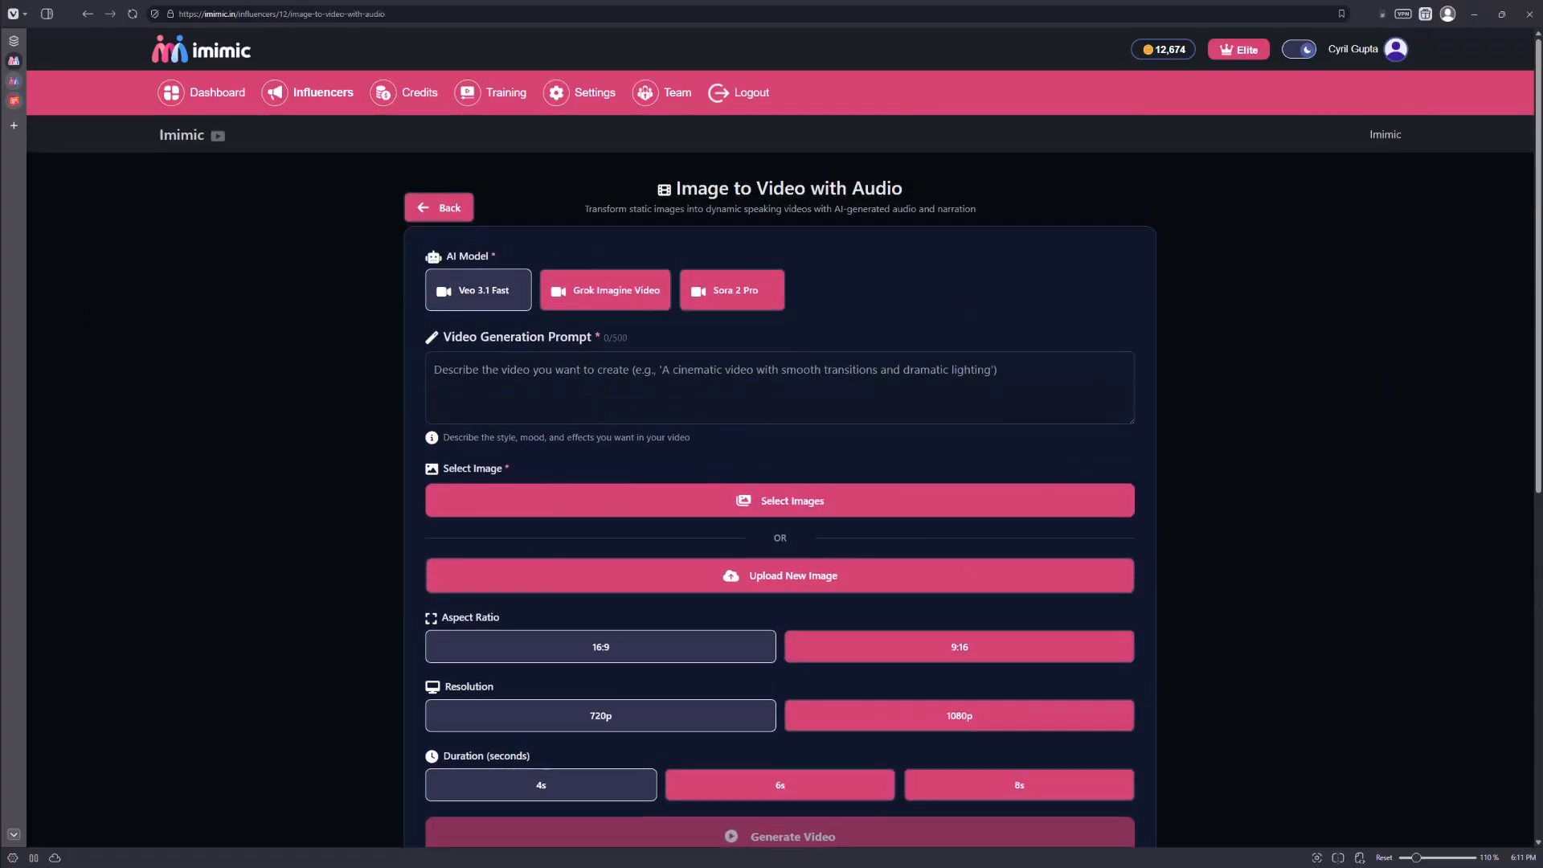
type("The person points at the phone and says - \"Now this is the phone you should have\"")
triple_click(648, 385)
left_click(672, 376)
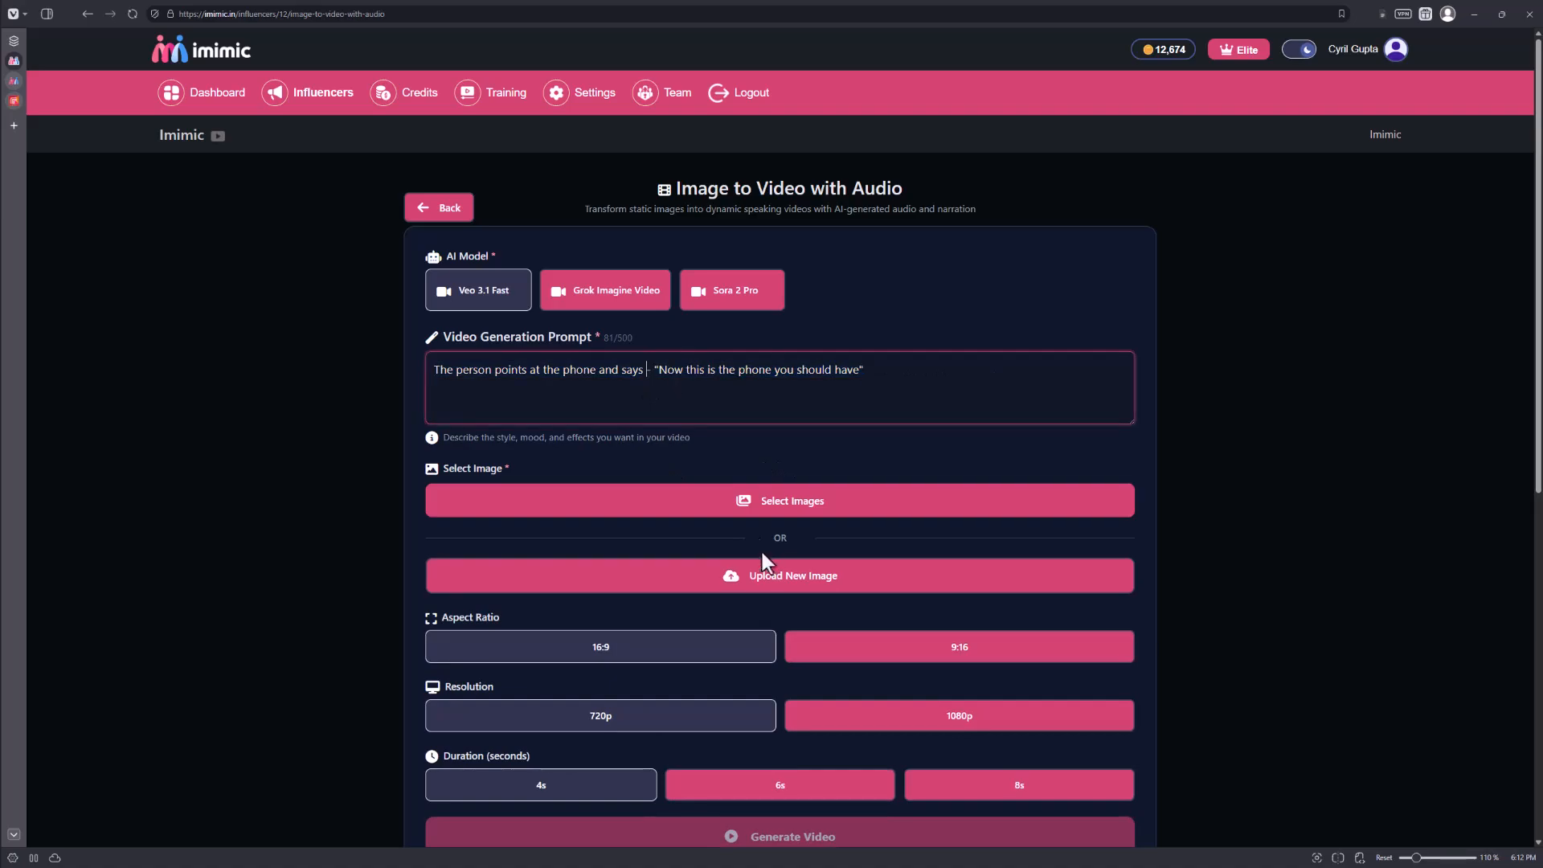
Select the image of the standing man in a white polo holding out the phone as the spokesperson video's source.
left_click(794, 505)
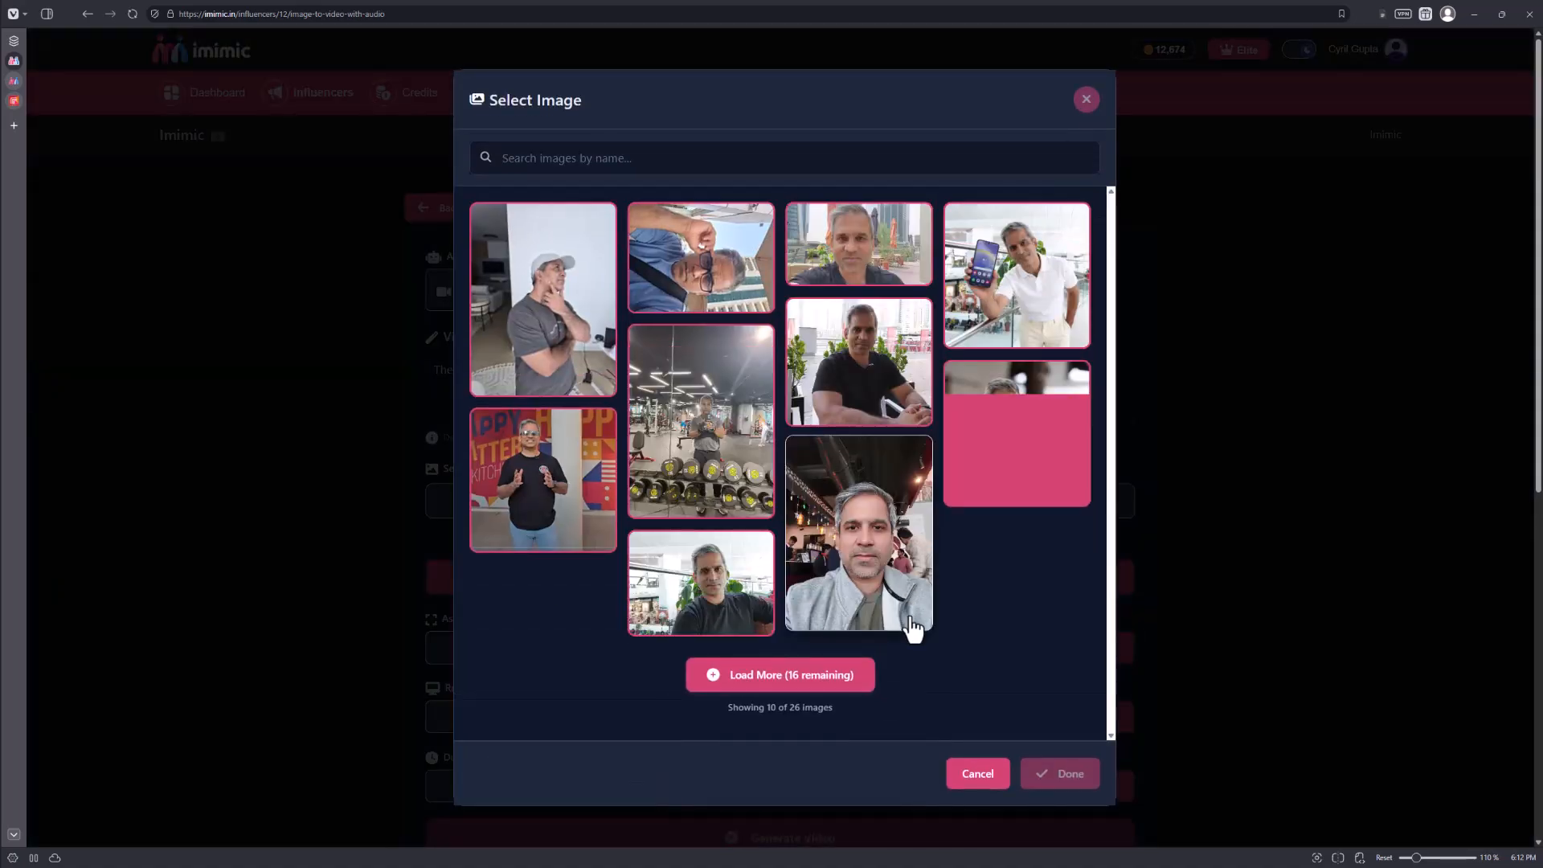
left_click(1016, 330)
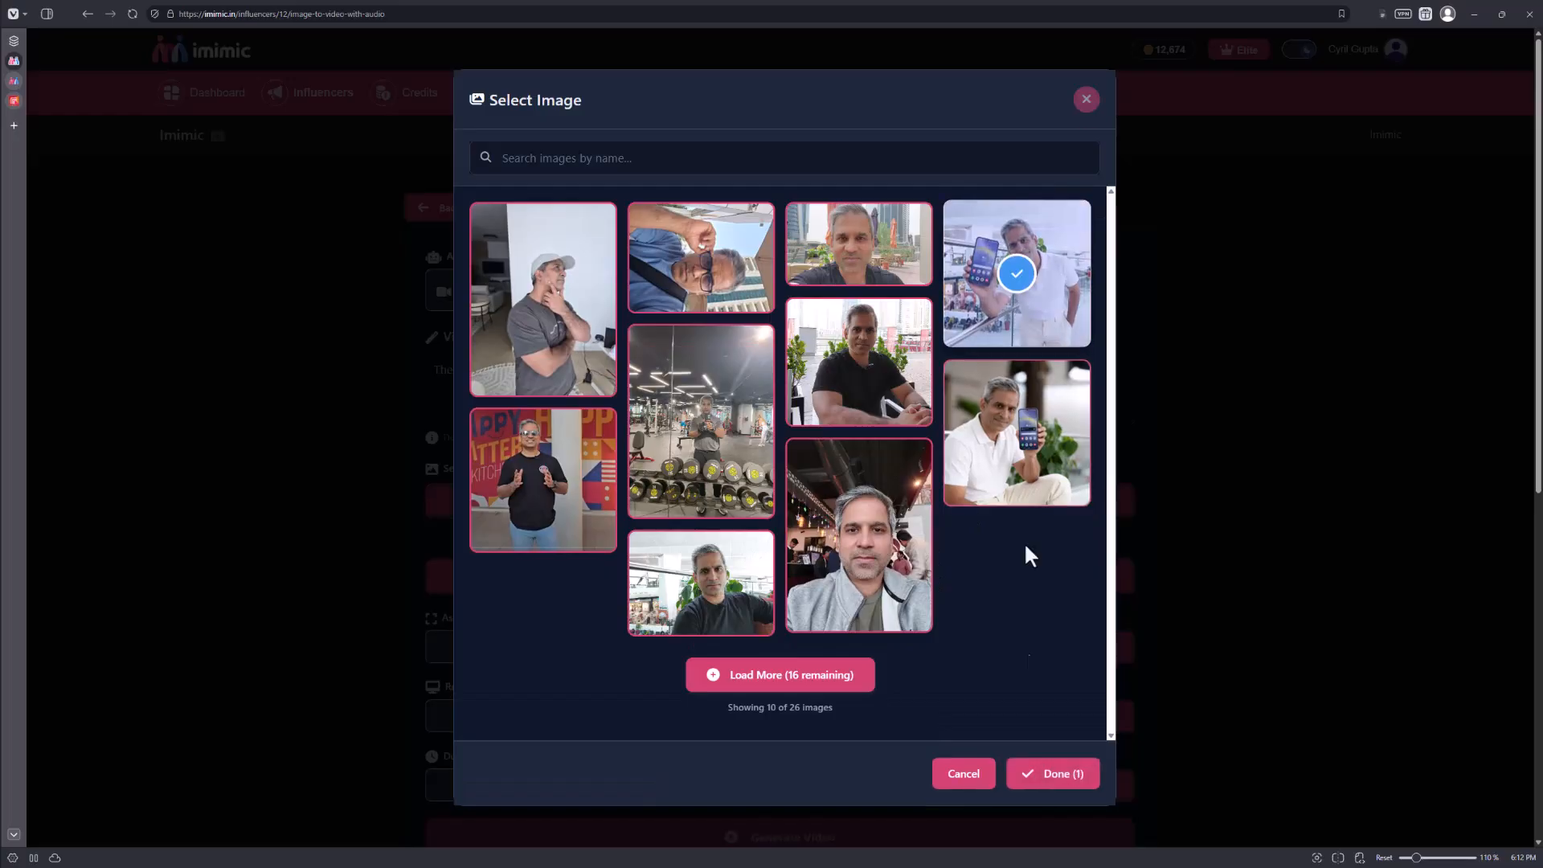
left_click(1059, 772)
scroll(692, 562, "down", 1)
scroll(499, 321, "up", 1)
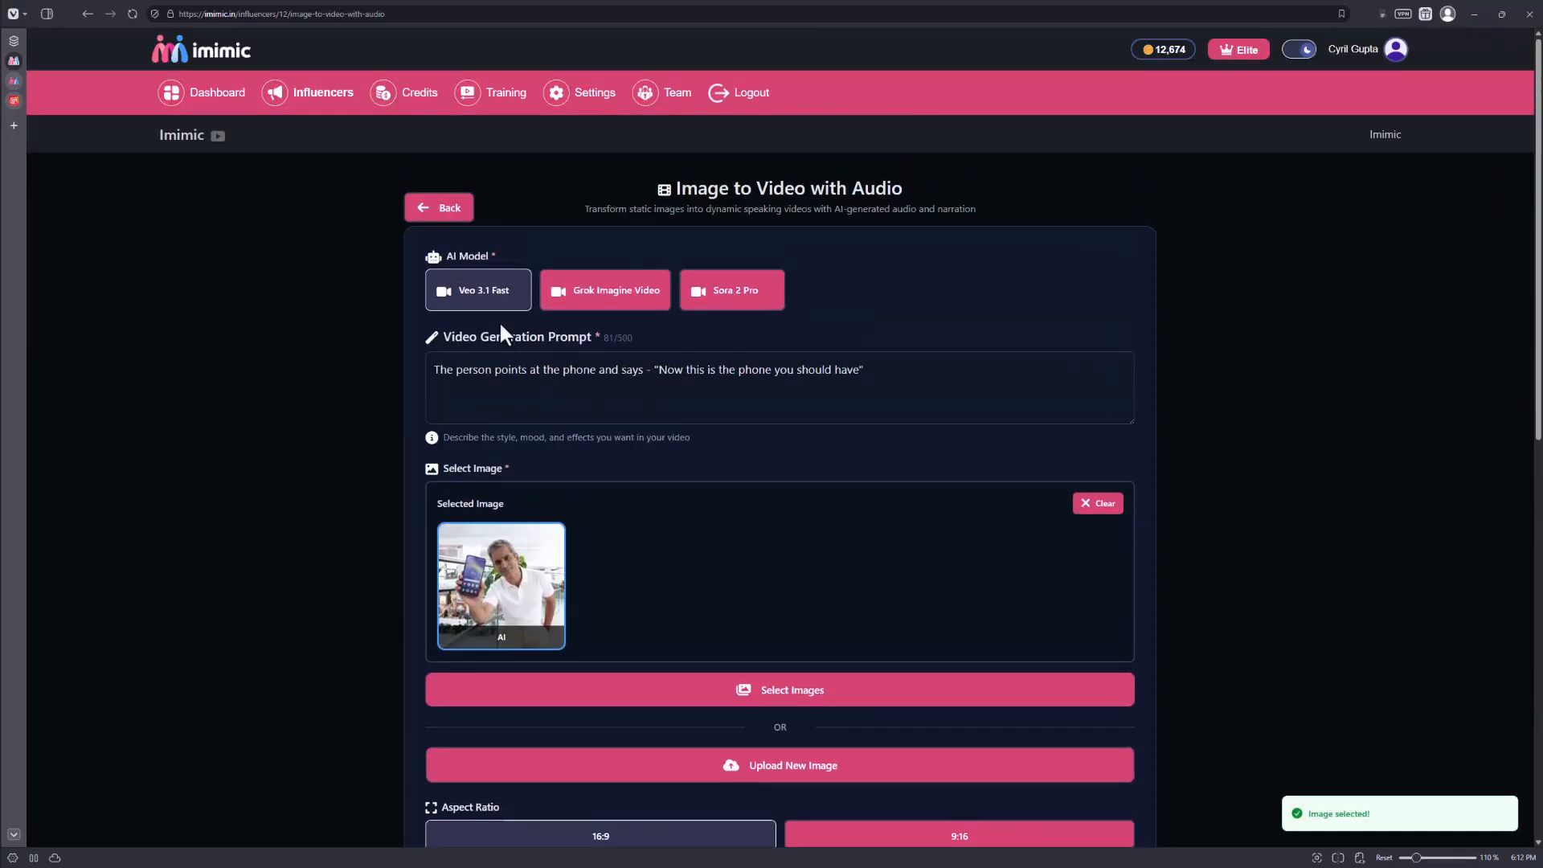
Generate the spokesperson video with the Grok Imagine Video model, a 1:1 aspect ratio and a 5-second duration.
left_click(585, 309)
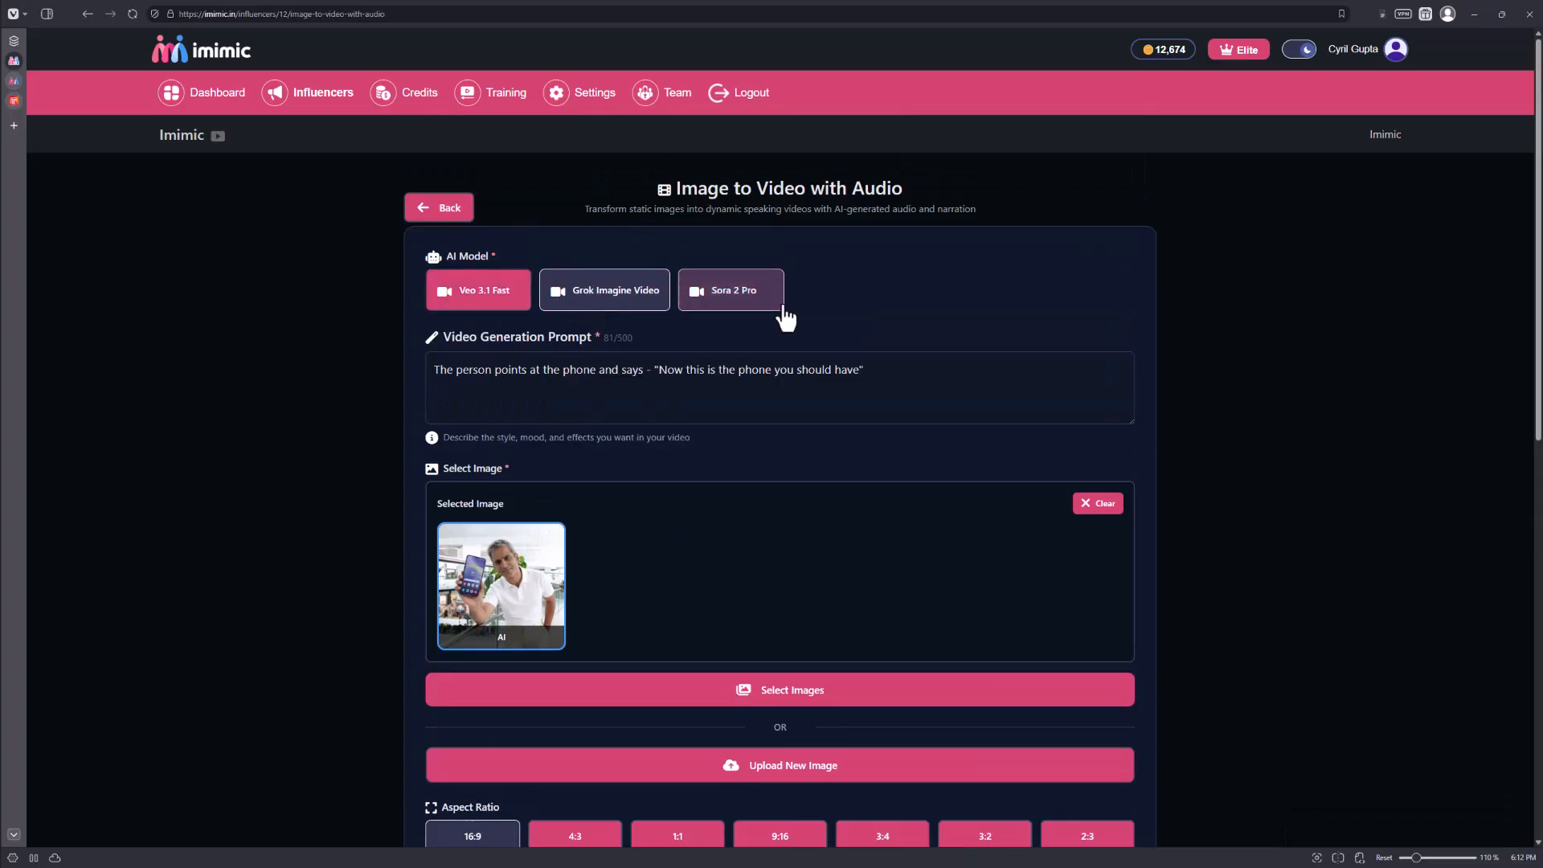
scroll(577, 216, "down", 2)
scroll(658, 446, "down", 3)
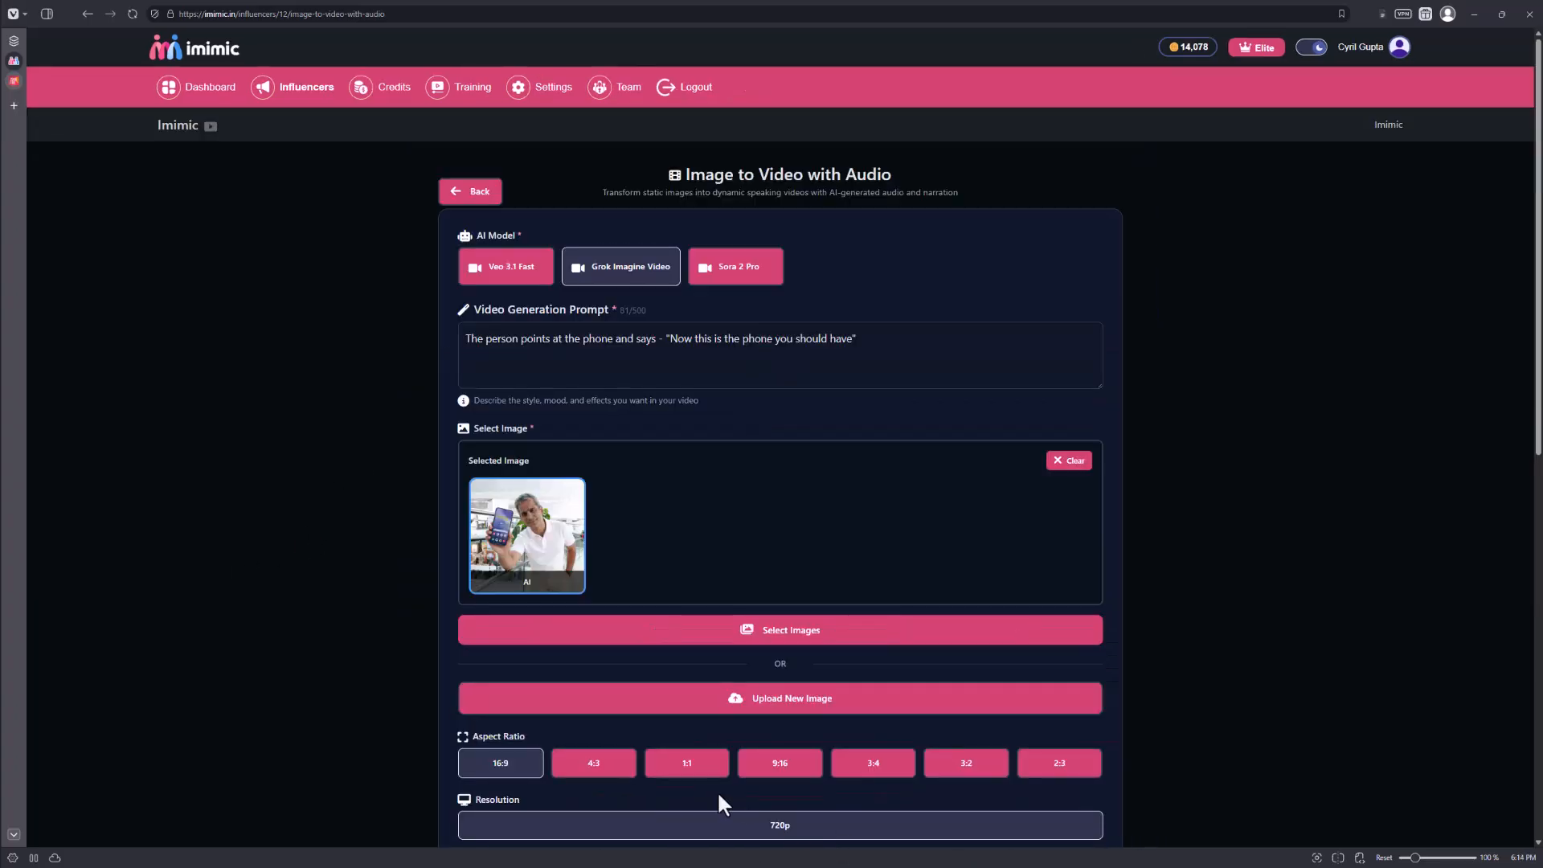
left_click(657, 773)
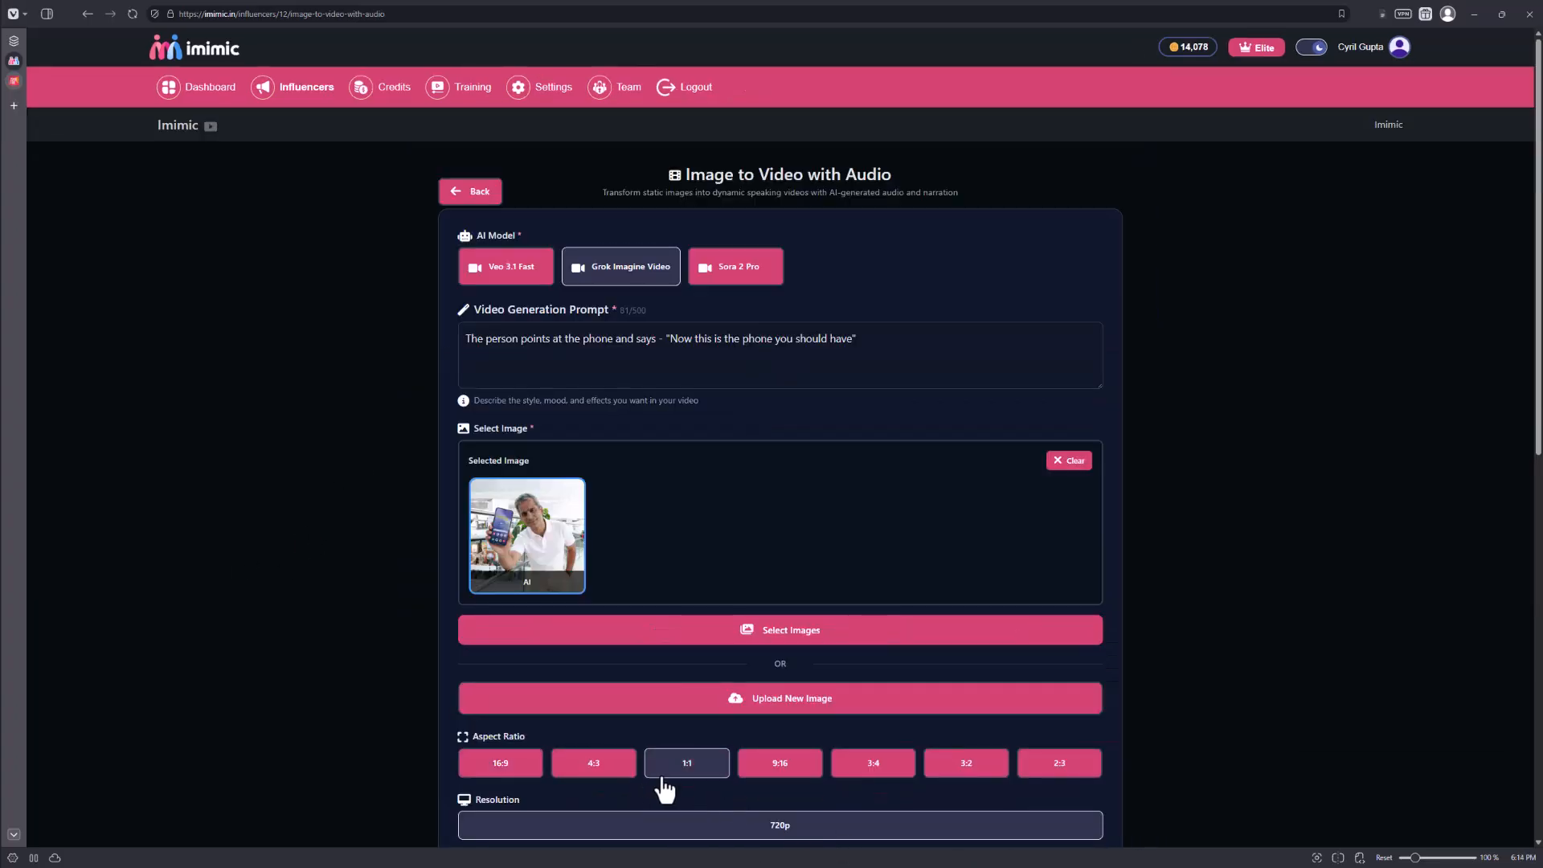
scroll(799, 784, "down", 1)
scroll(805, 796, "down", 1)
left_click(625, 769)
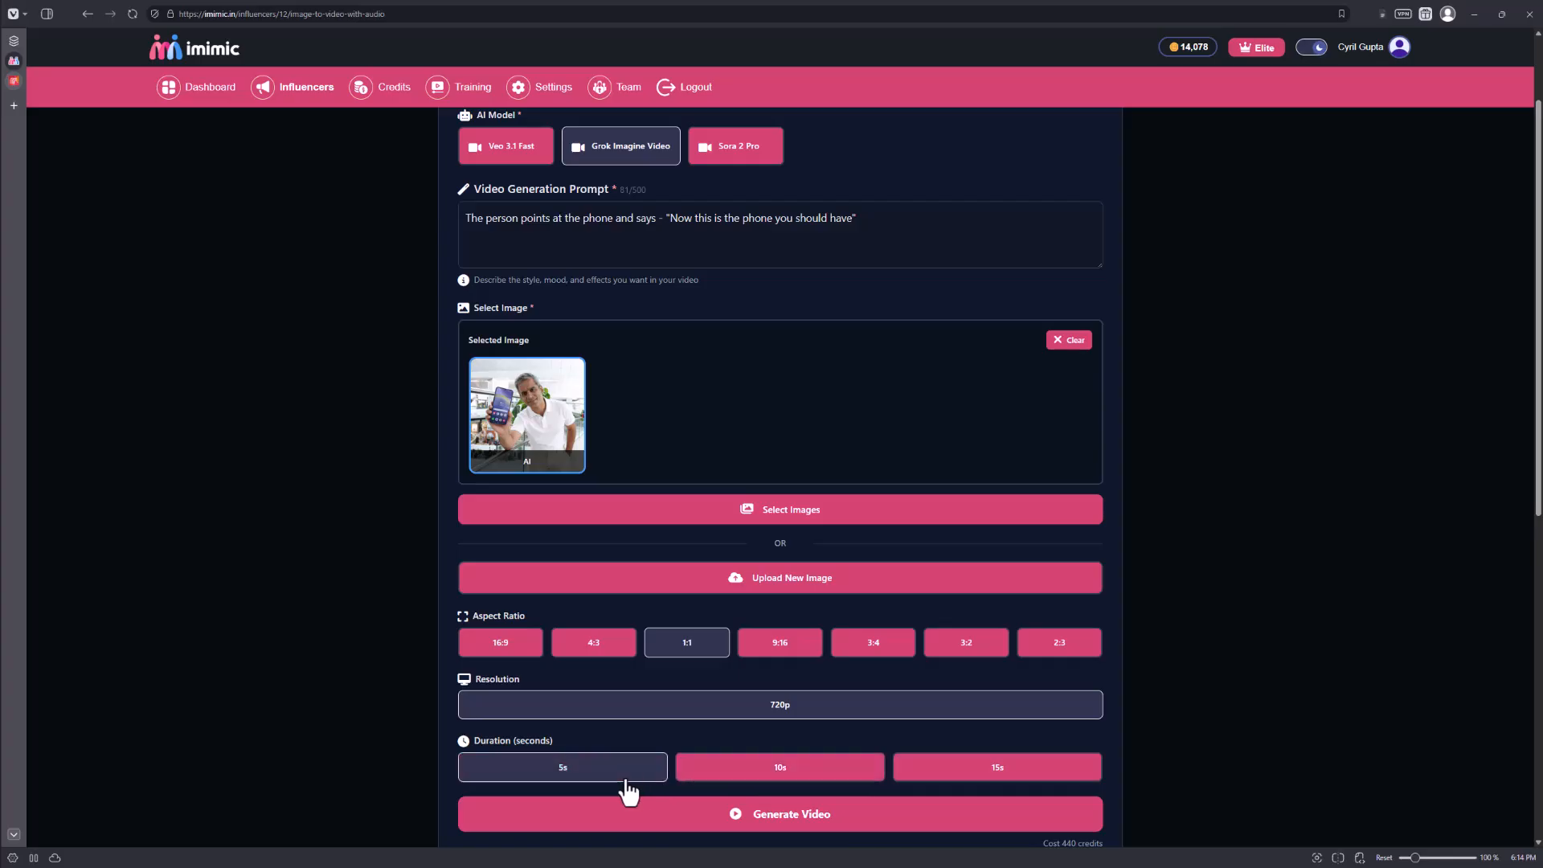
left_click(806, 830)
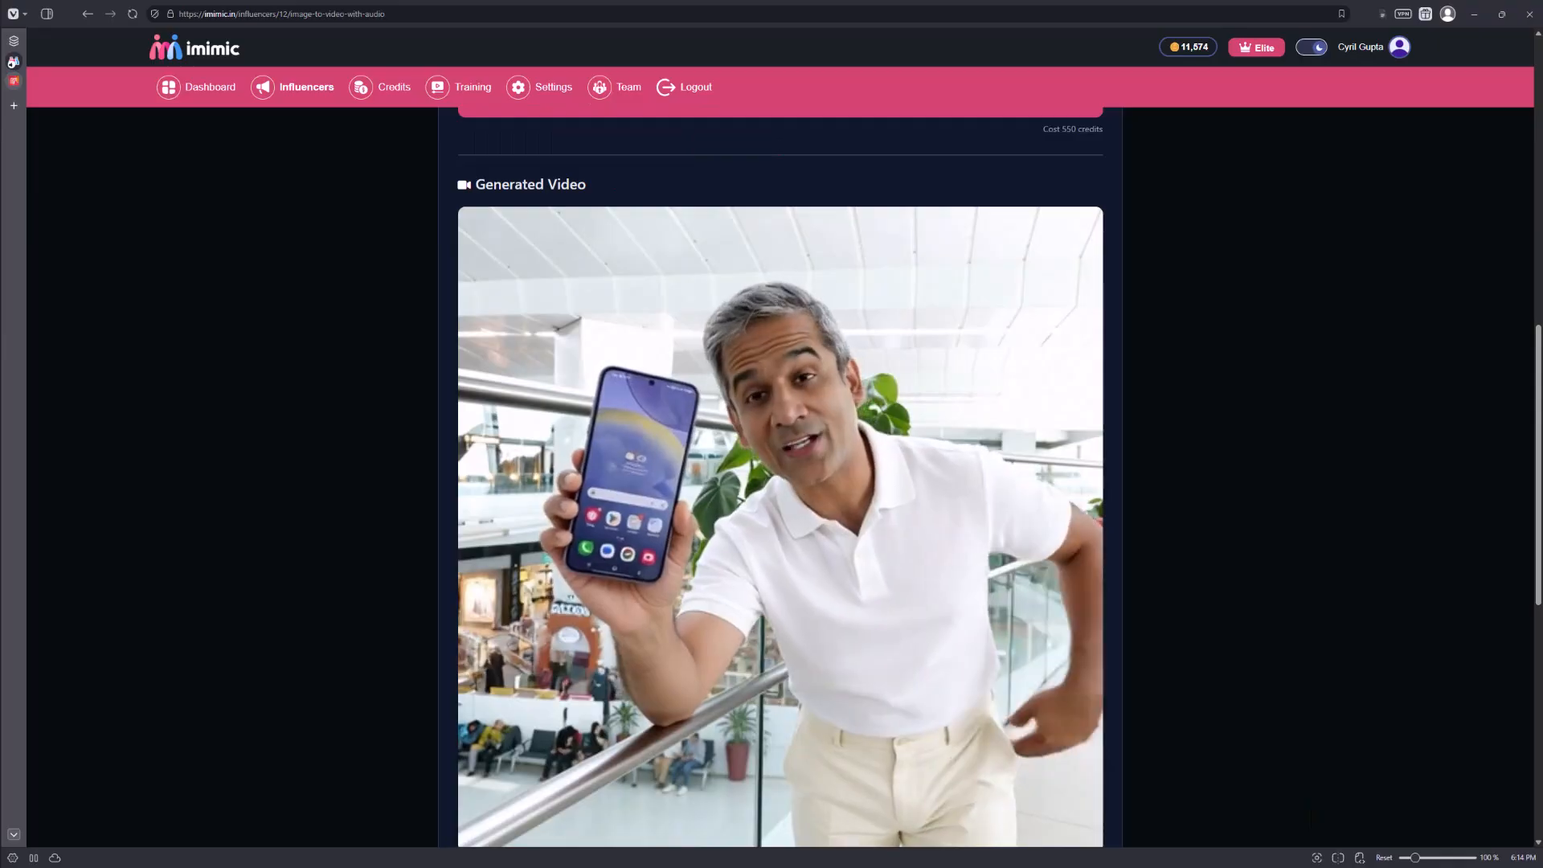
Watch the generated spokesperson video, checking the man's pointing gesture and speech.
scroll(377, 161, "down", 1)
mouse_move(625, 633)
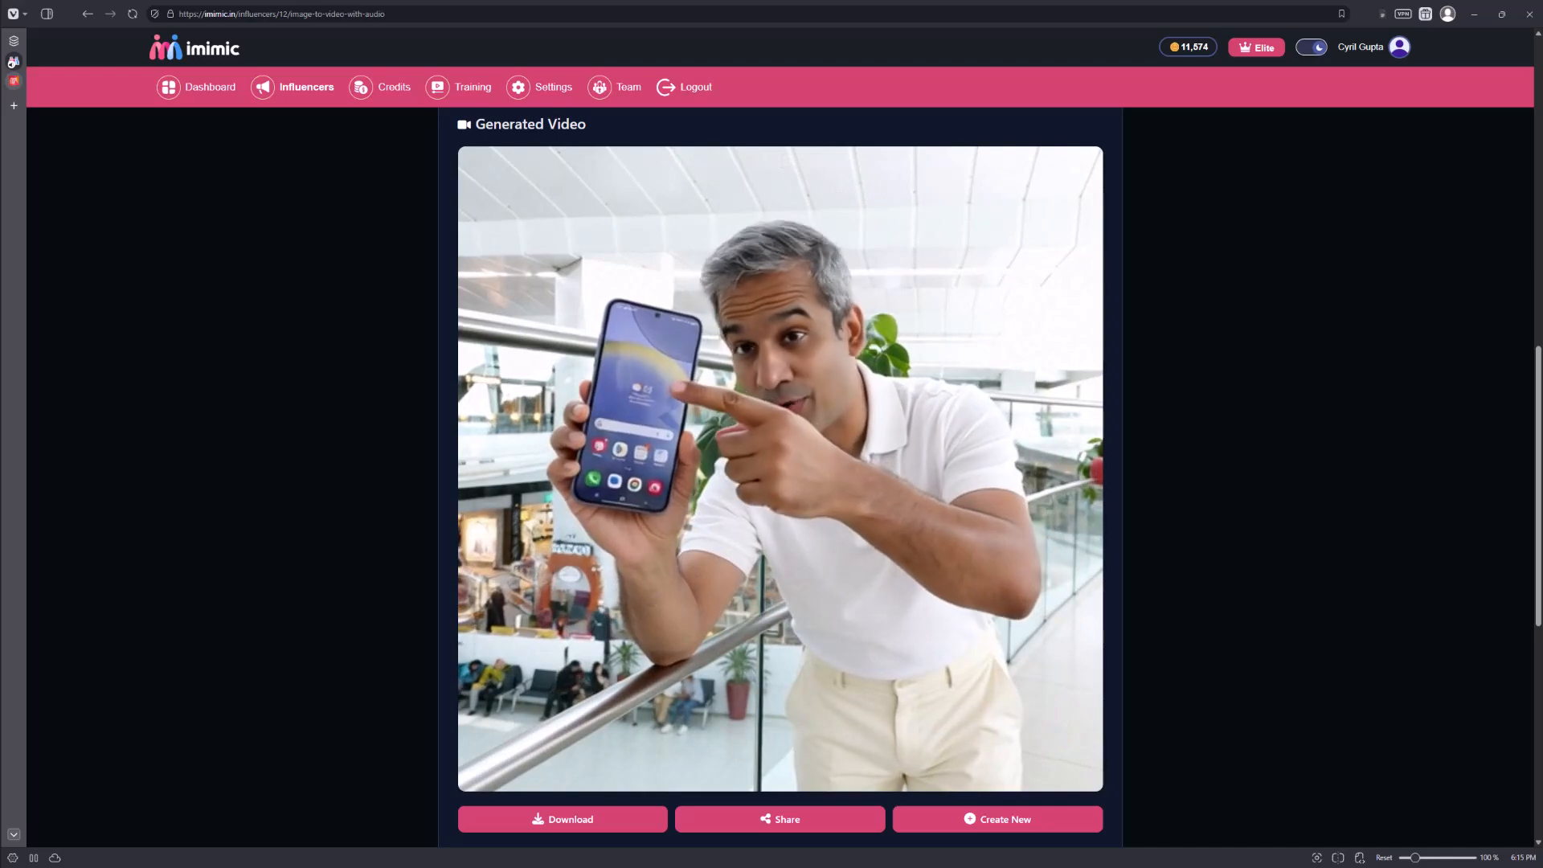
mouse_move(542, 495)
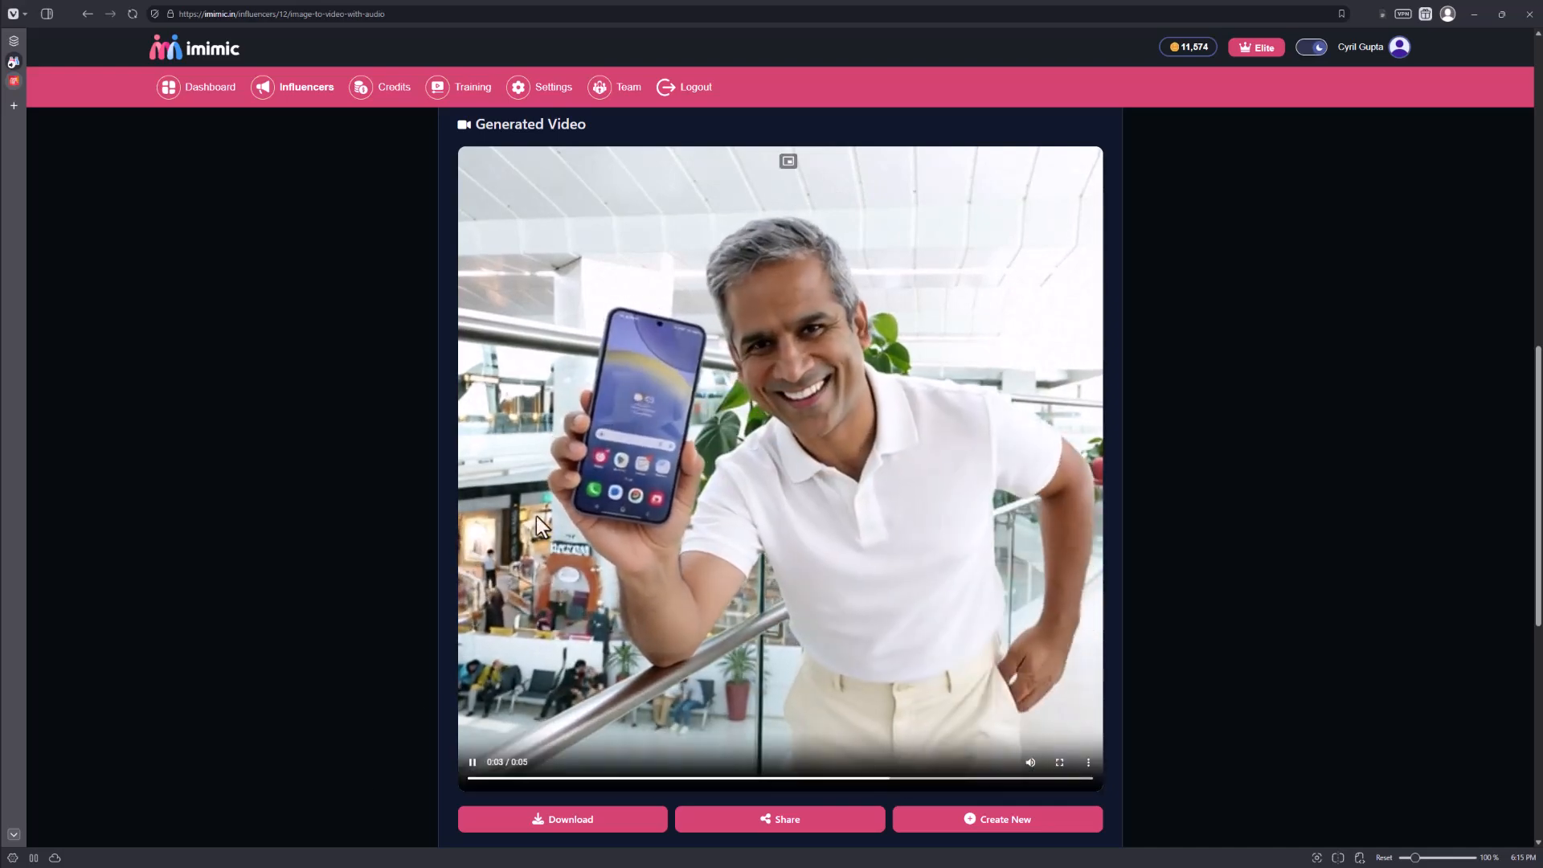
scroll(706, 642, "up", 10)
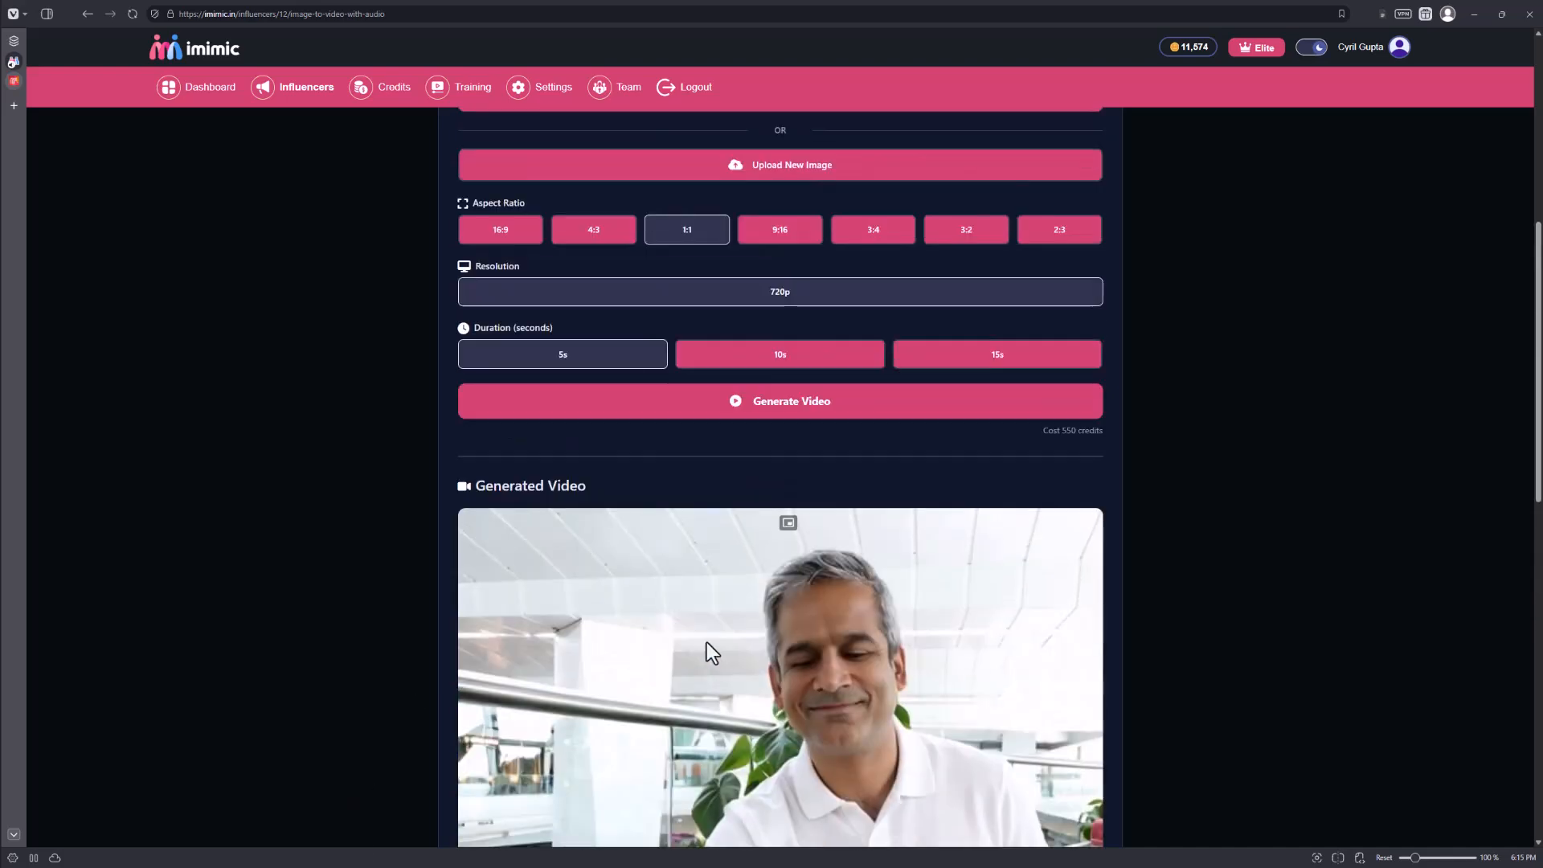
scroll(706, 638, "up", 1)
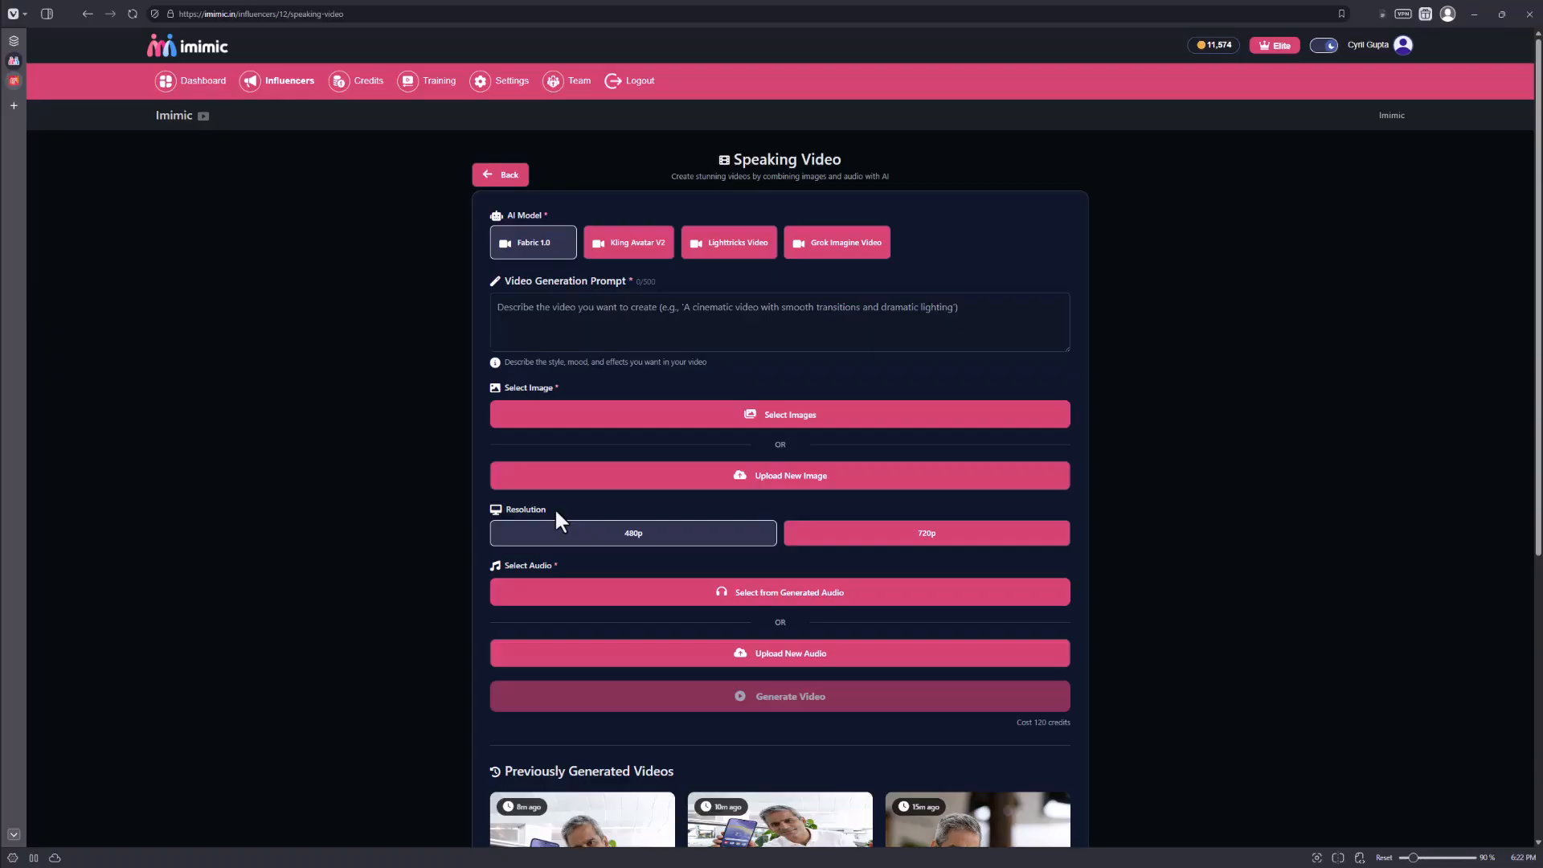
Set the speaking video's prompt to "The person points to the phone and does a thumbs up." and select the seated man holding the phone as its image.
left_click(767, 340)
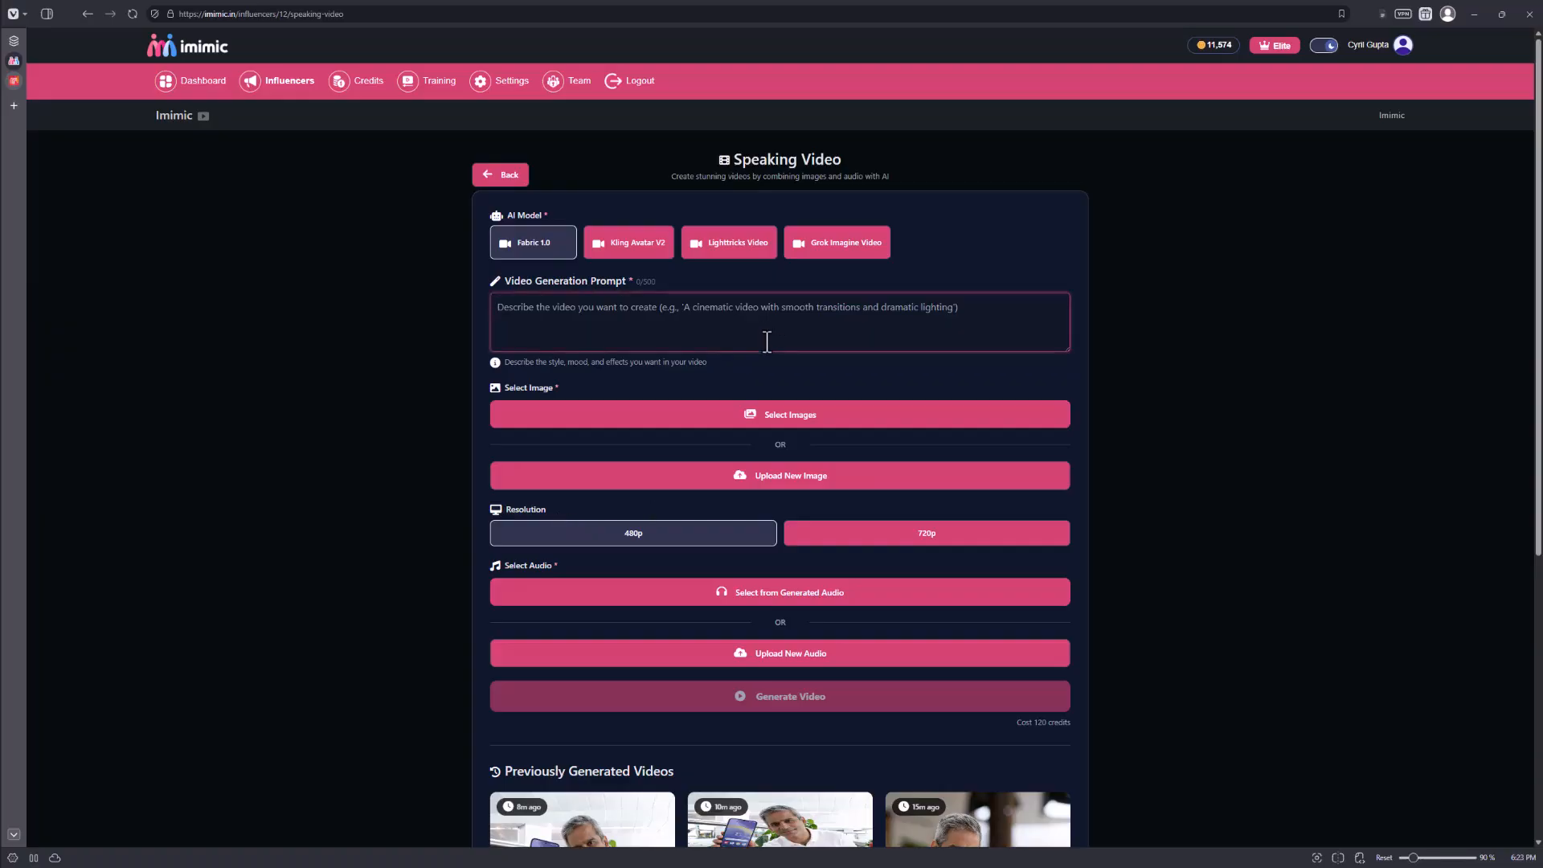
type("The person is pointing to the phone and doing a thumbs up.")
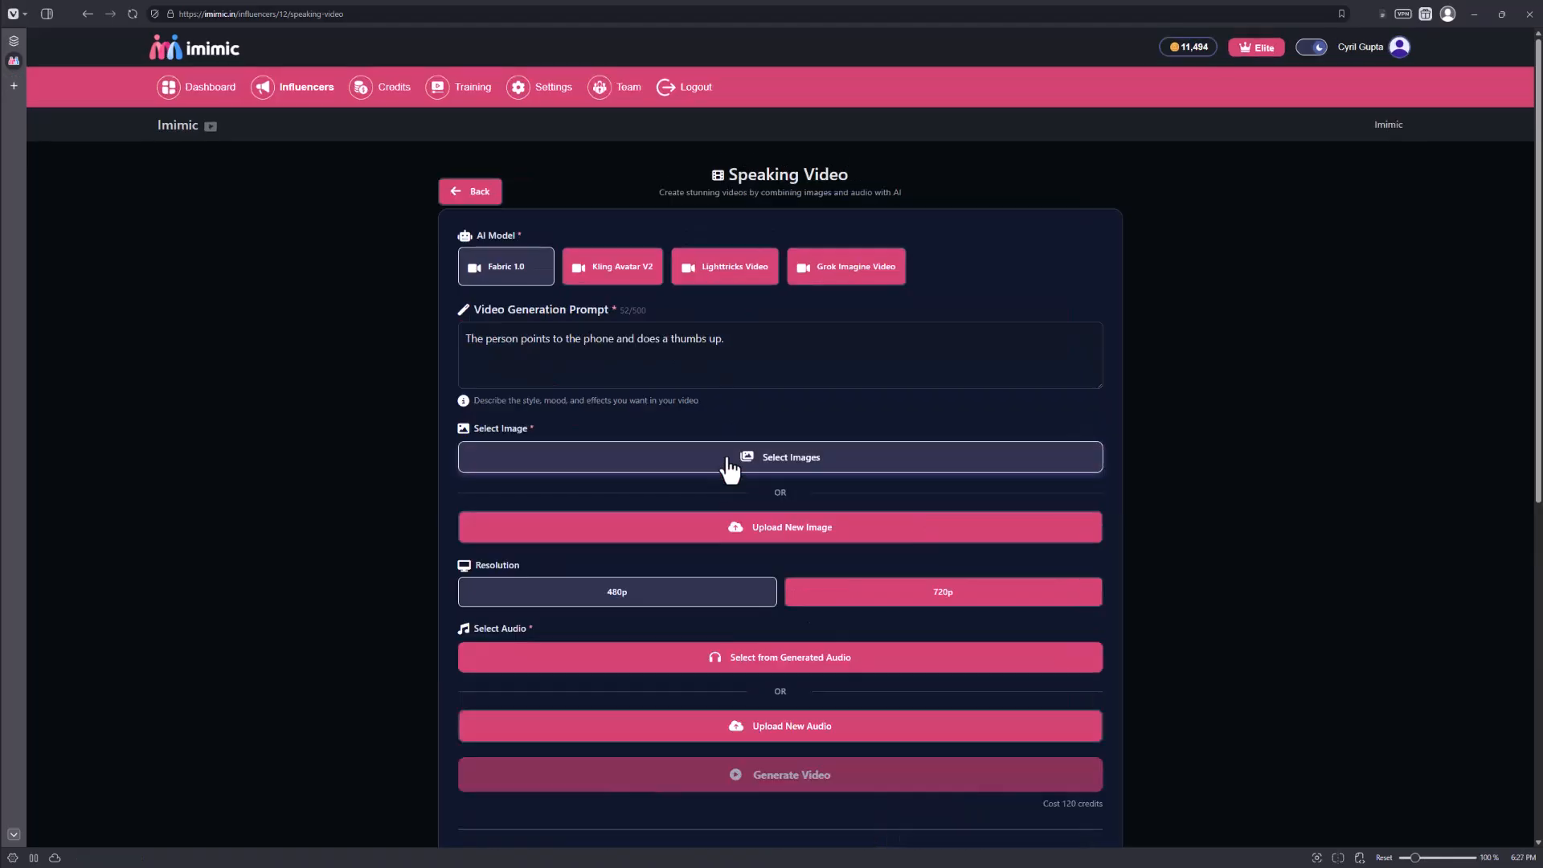
left_click(747, 416)
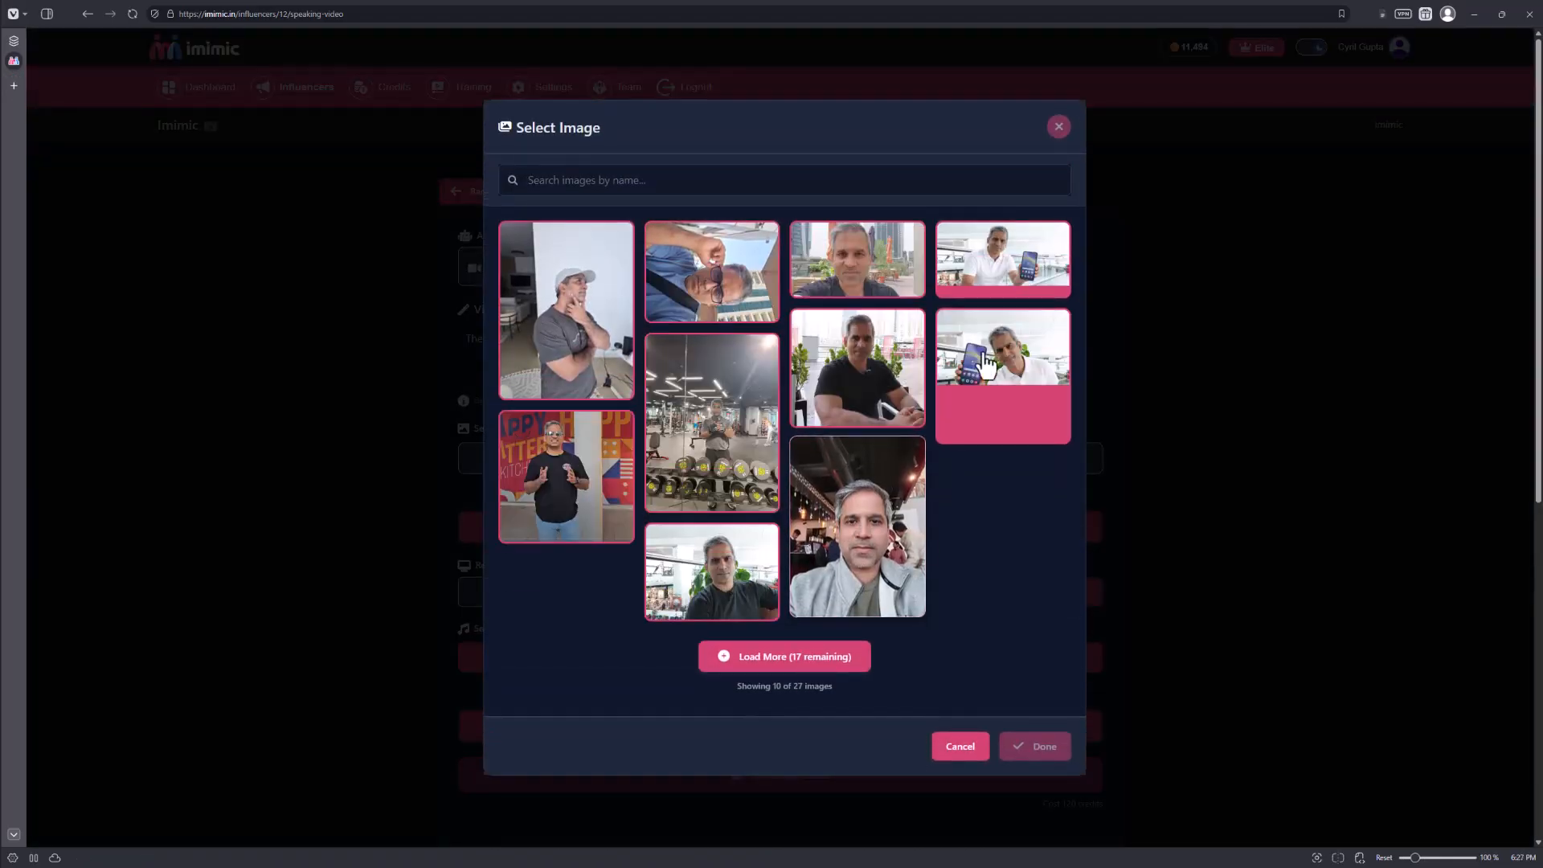
left_click(1012, 264)
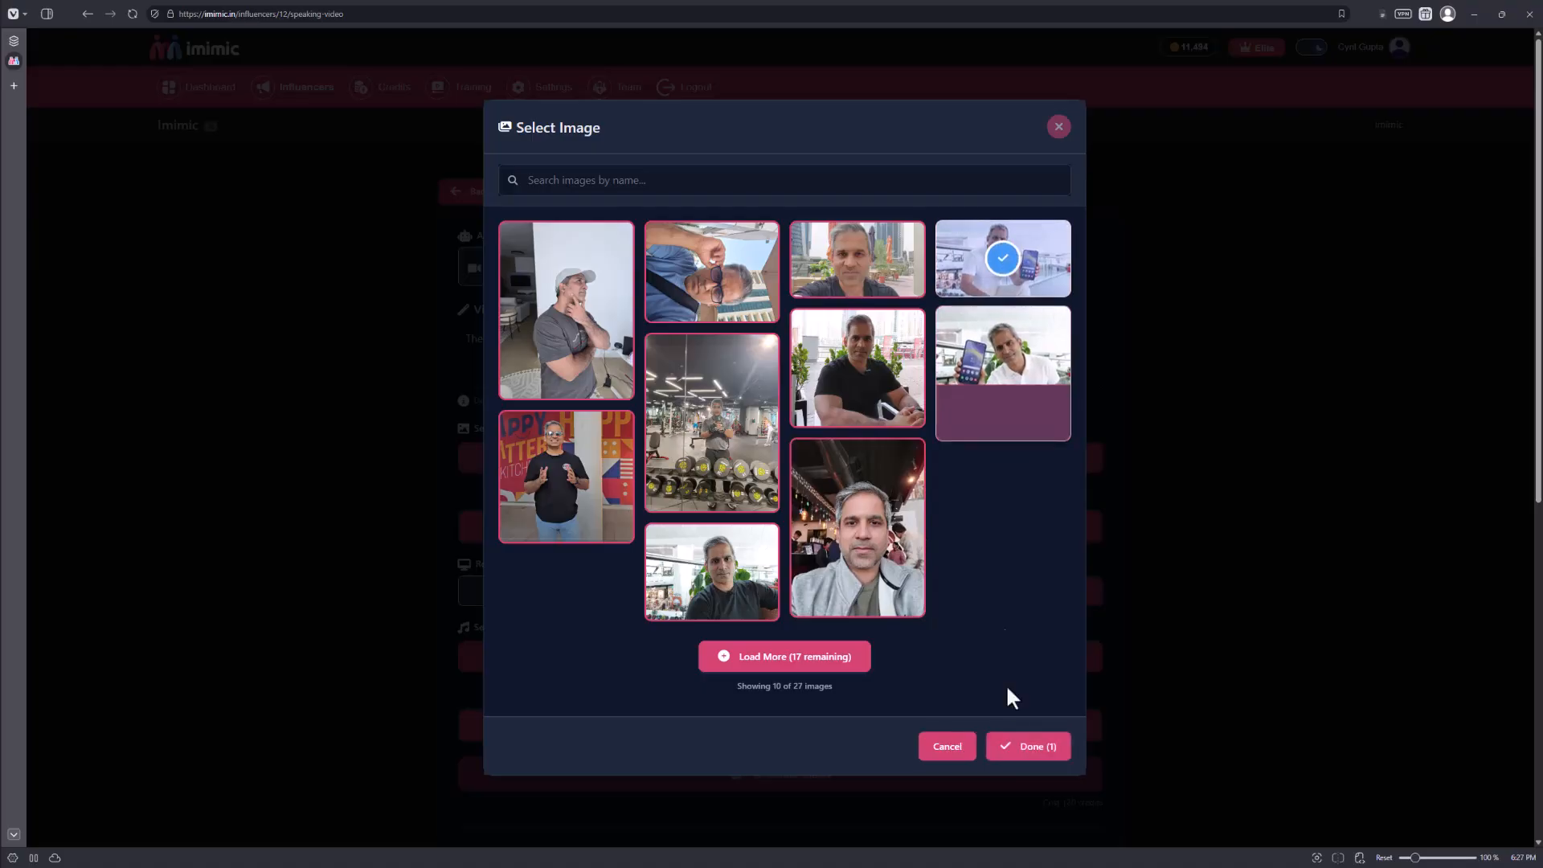
left_click(1026, 751)
left_click(1028, 763)
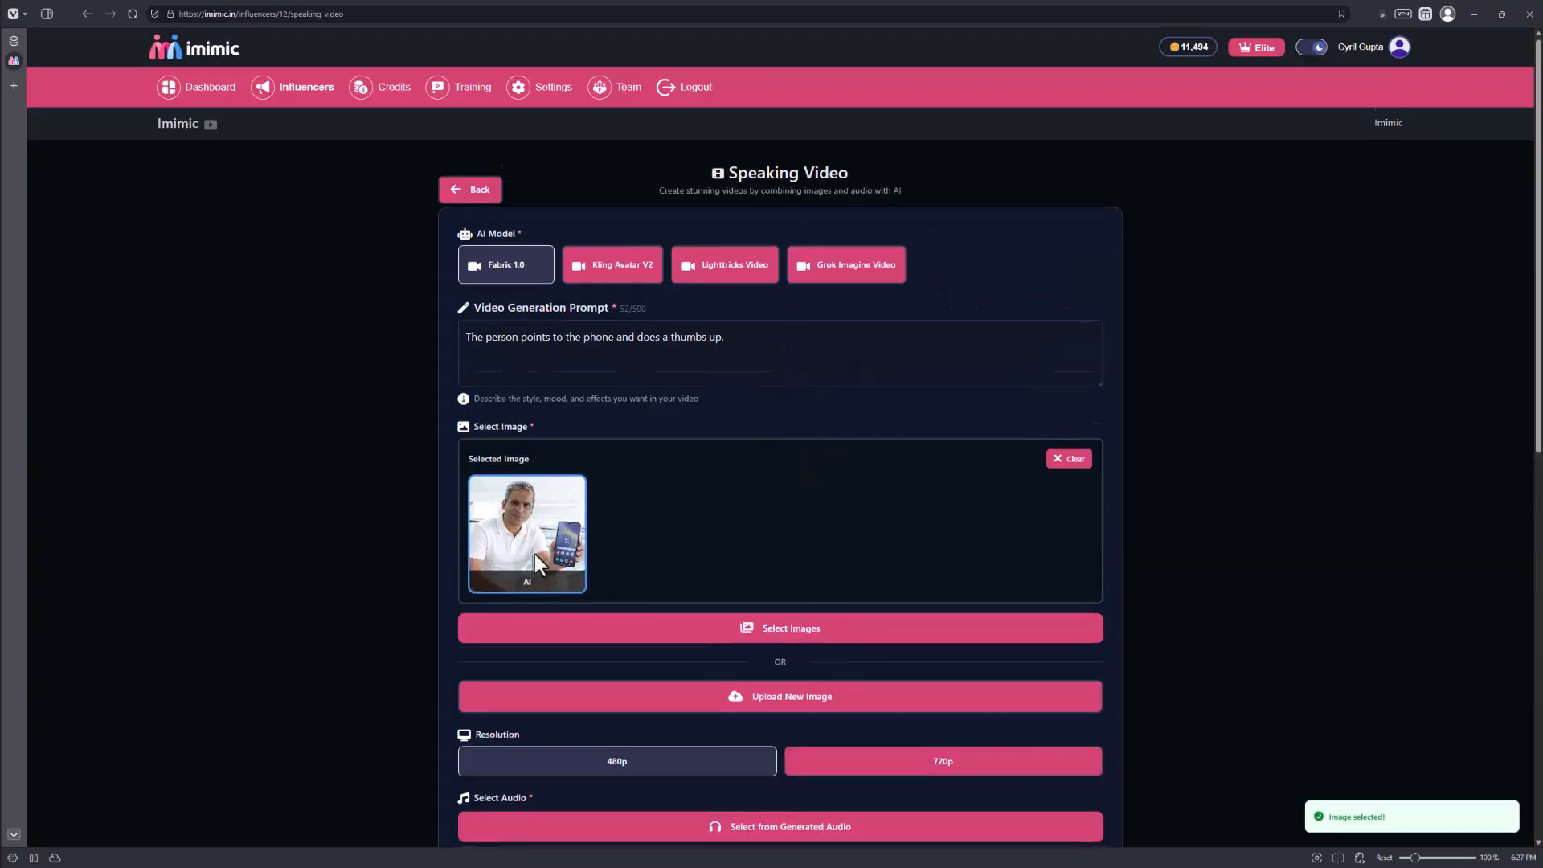
Listen to the voice recording in Media Player, shrinking its window, and close the player.
scroll(534, 541, "down", 2)
scroll(707, 601, "down", 2)
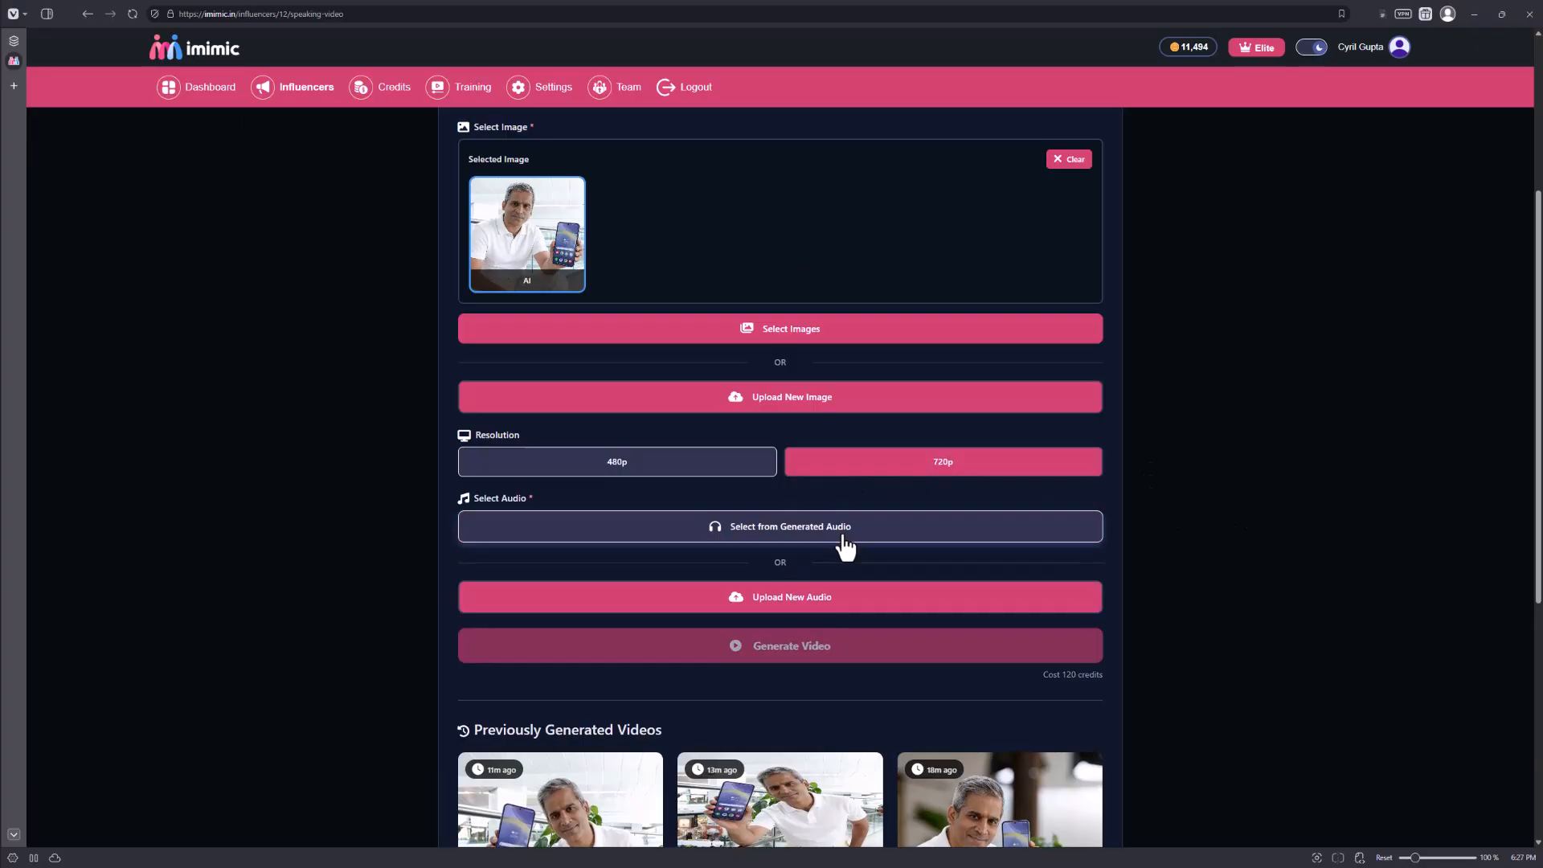
left_click(878, 601)
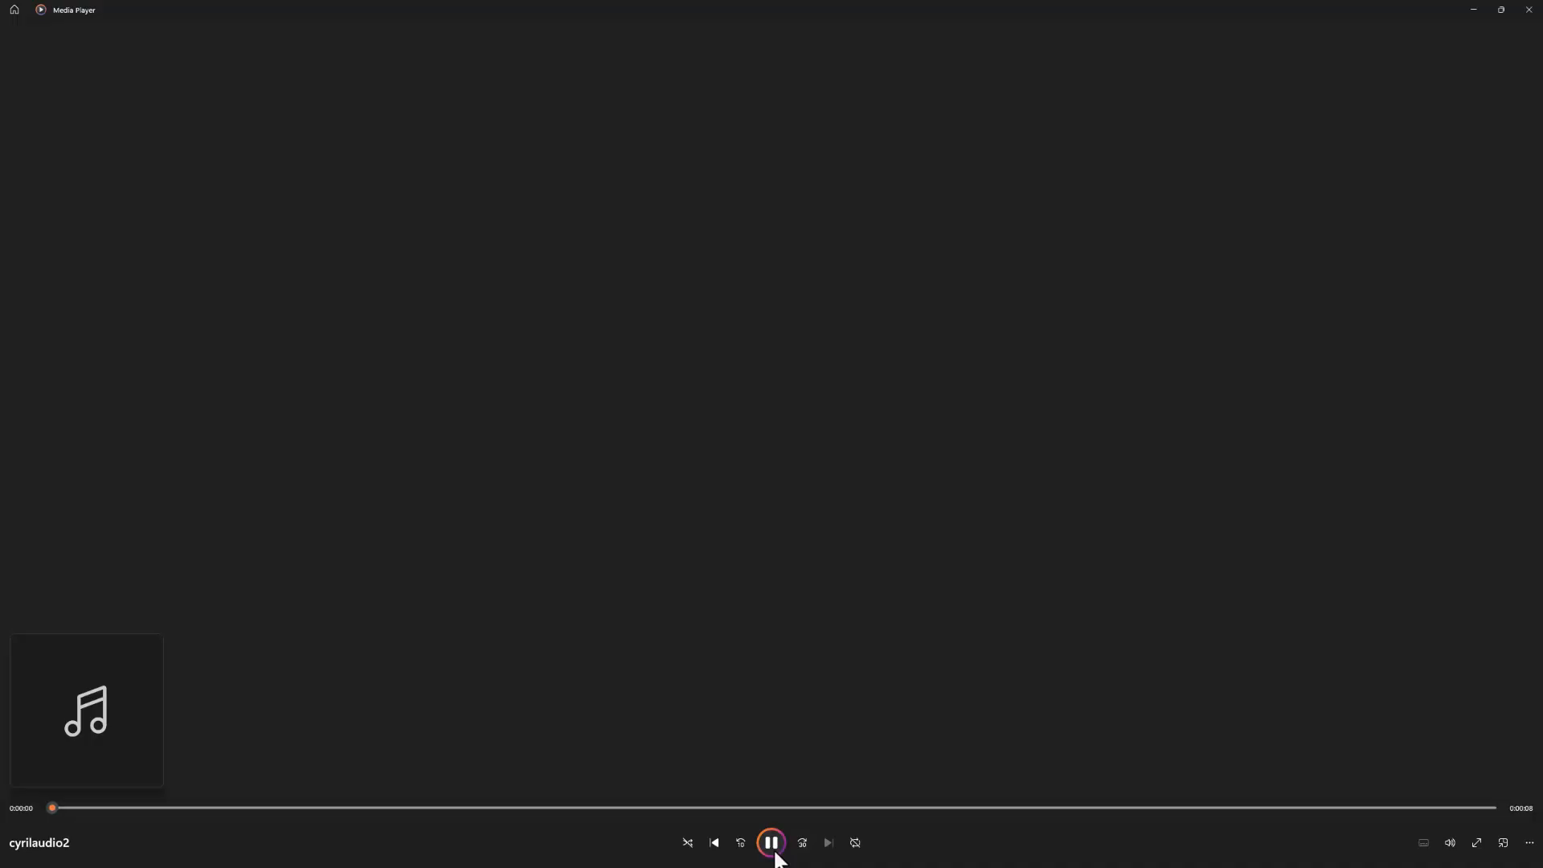
left_click_drag(640, 9, 656, 132)
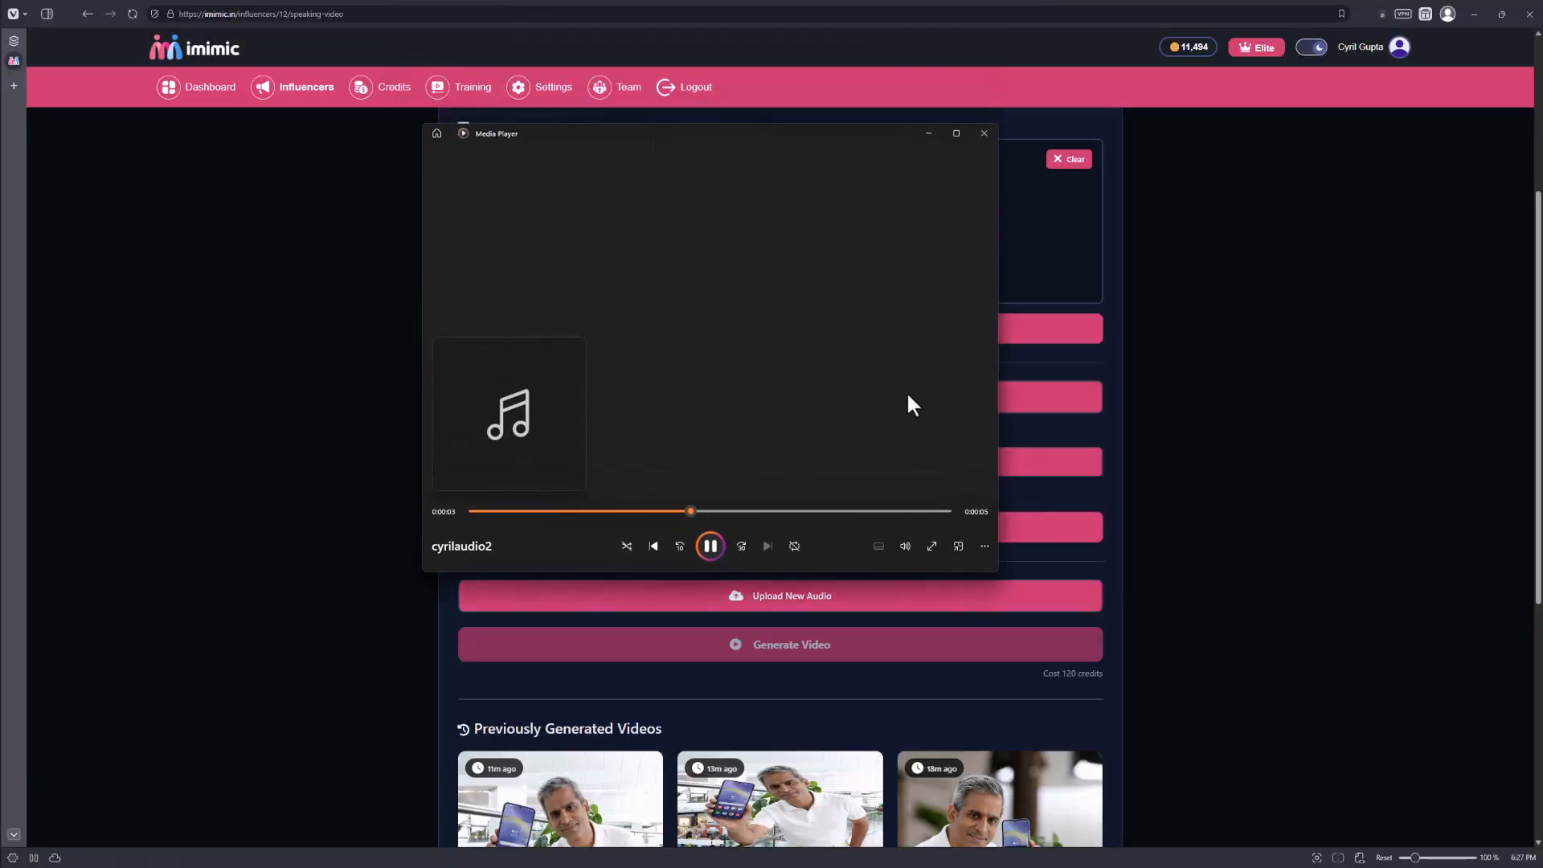
left_click(983, 133)
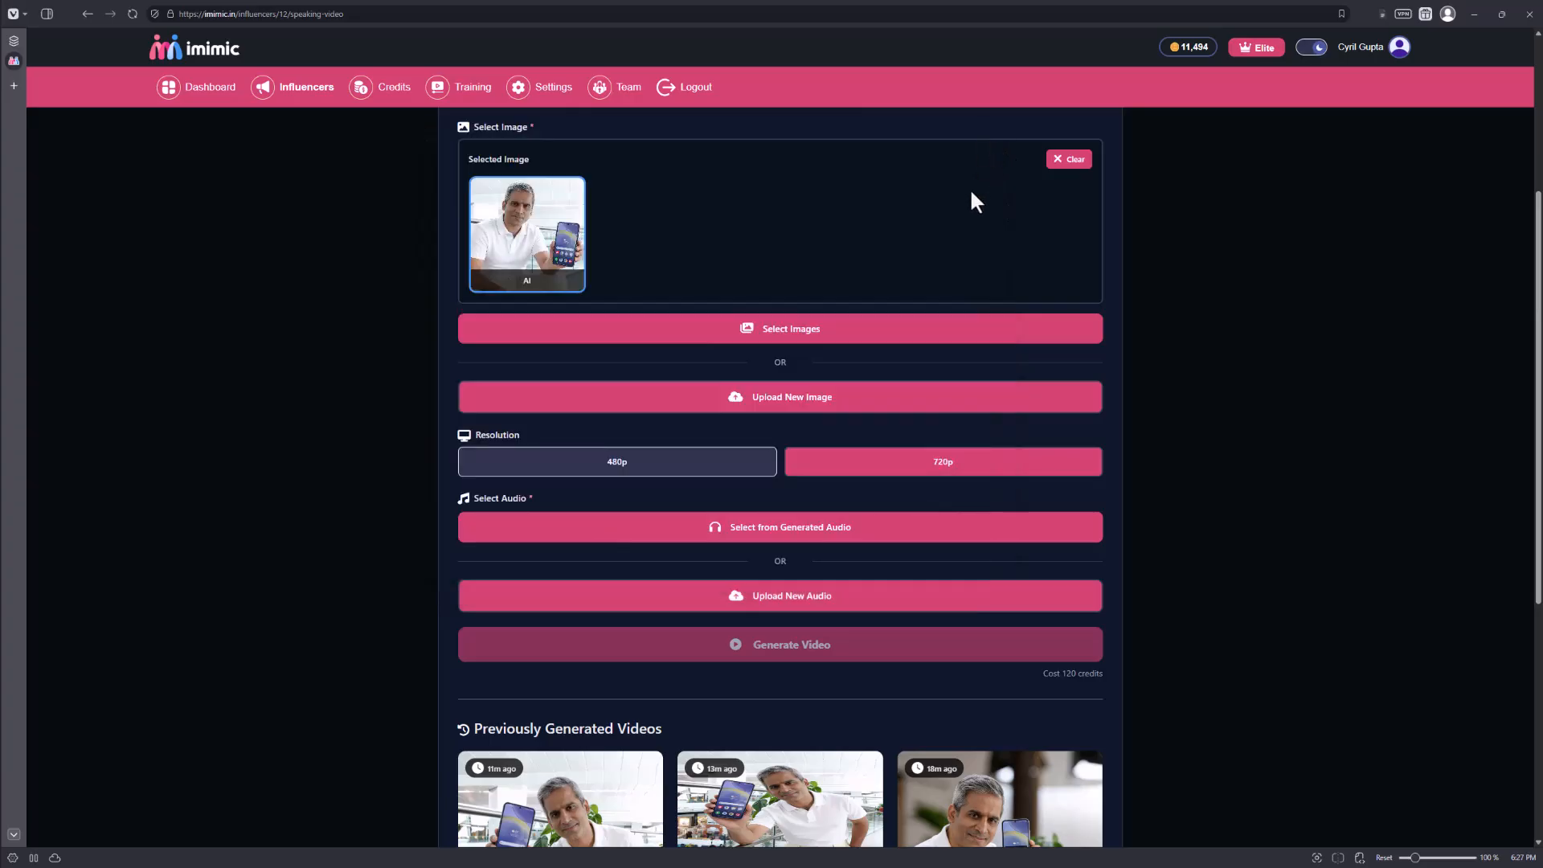
Upload the MP3 voice recording from the Downloads folder and generate the speaking video.
left_click(797, 598)
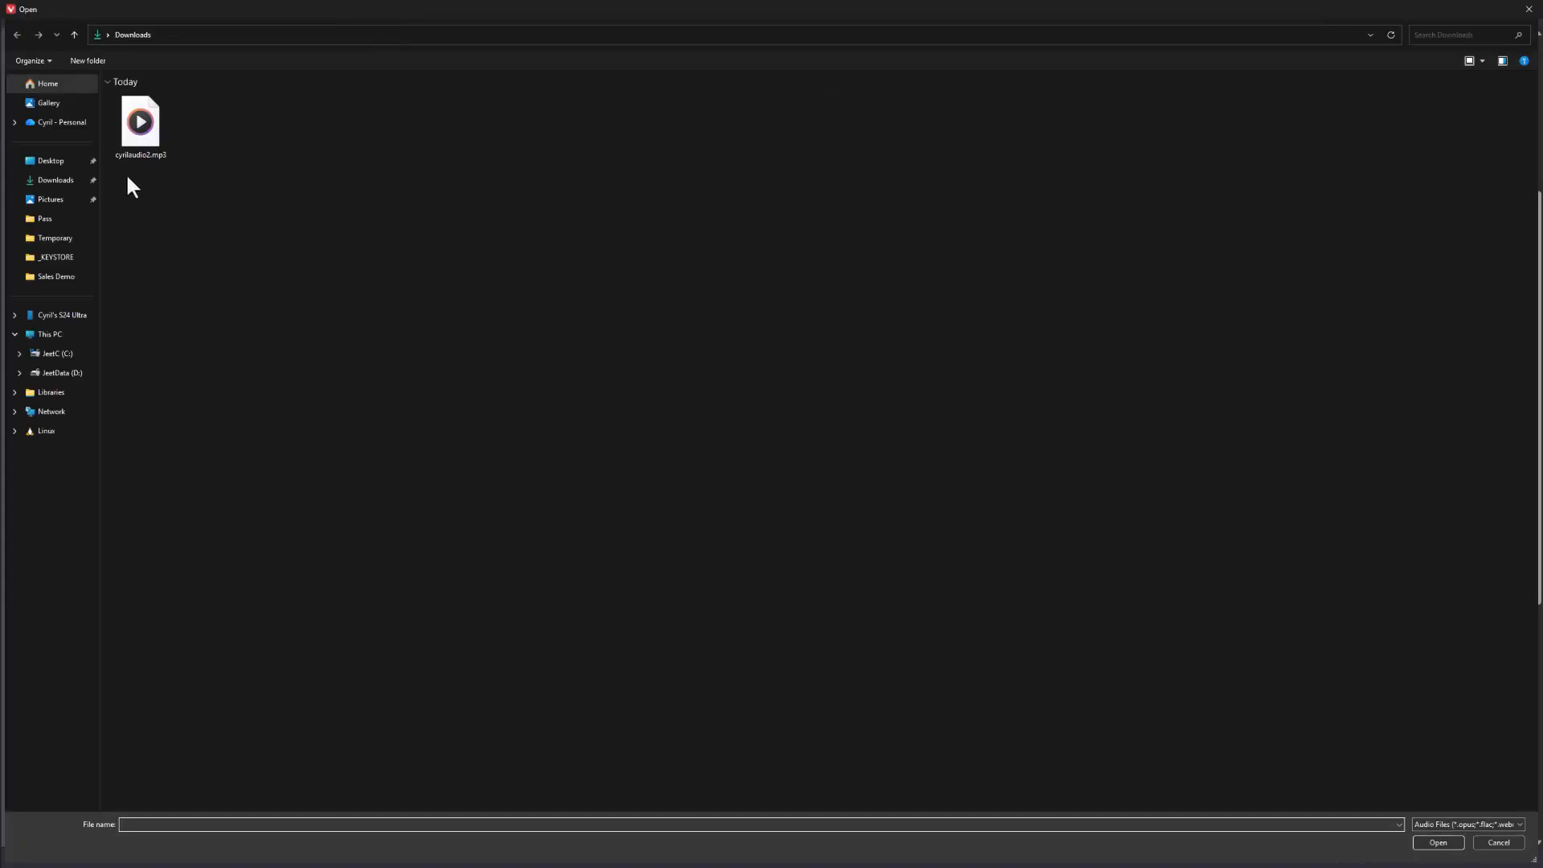
double_click(153, 145)
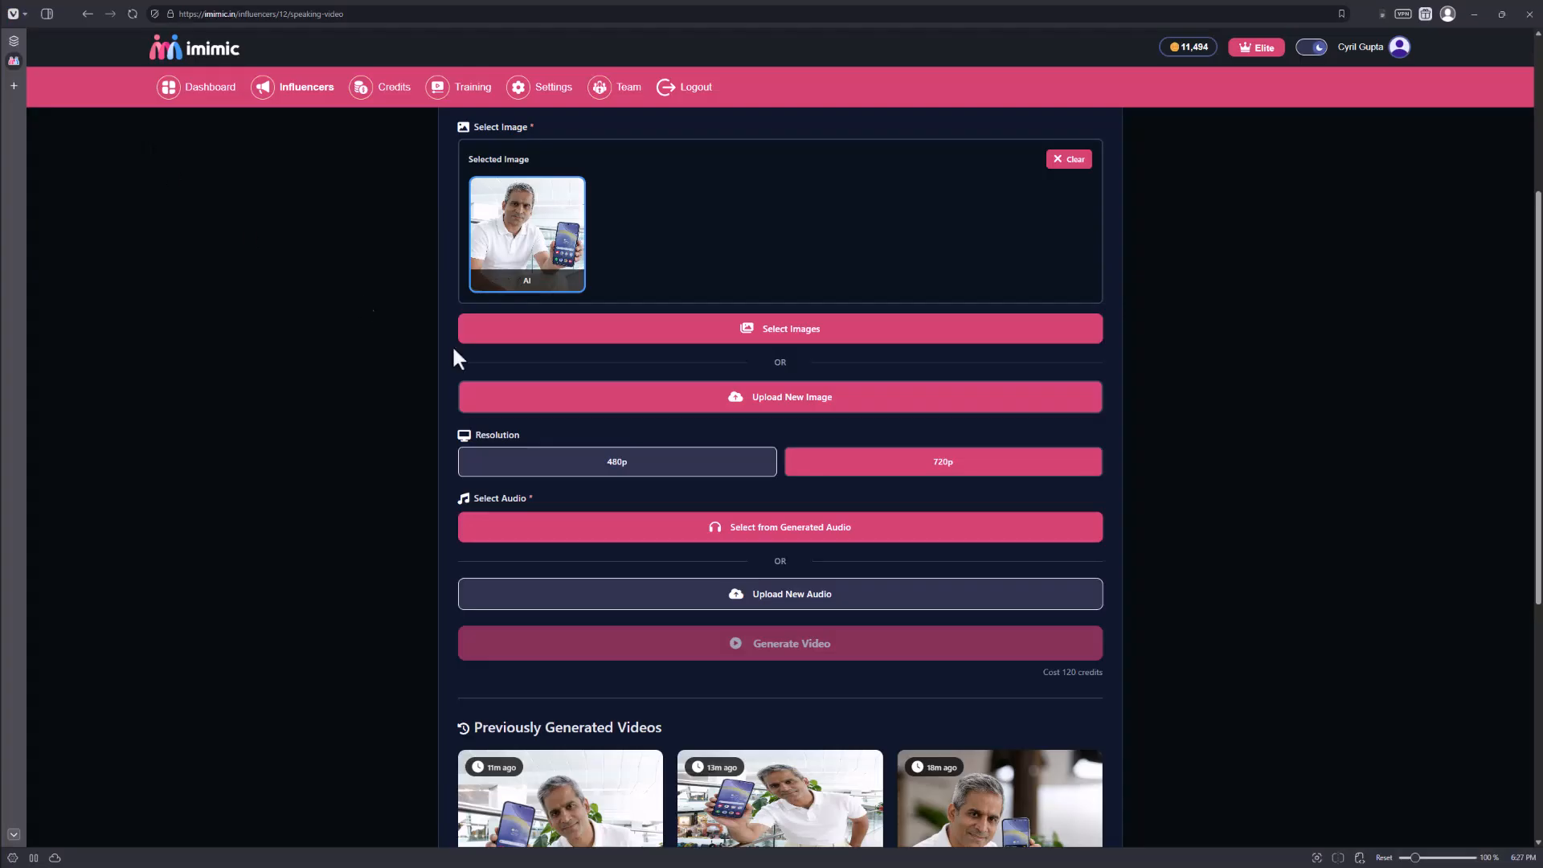
scroll(899, 553, "down", 2)
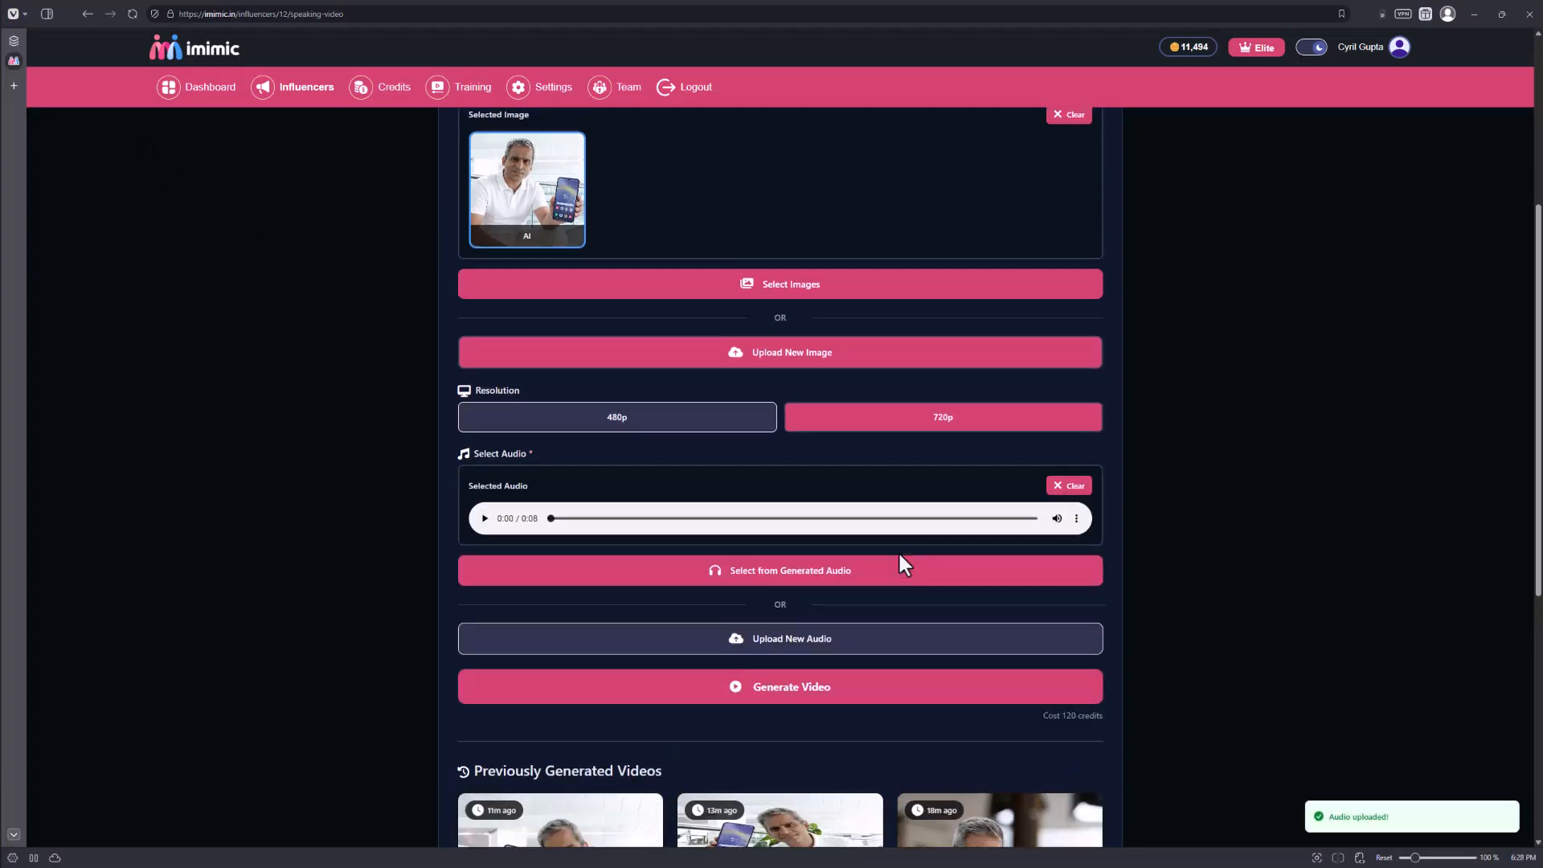
left_click(777, 568)
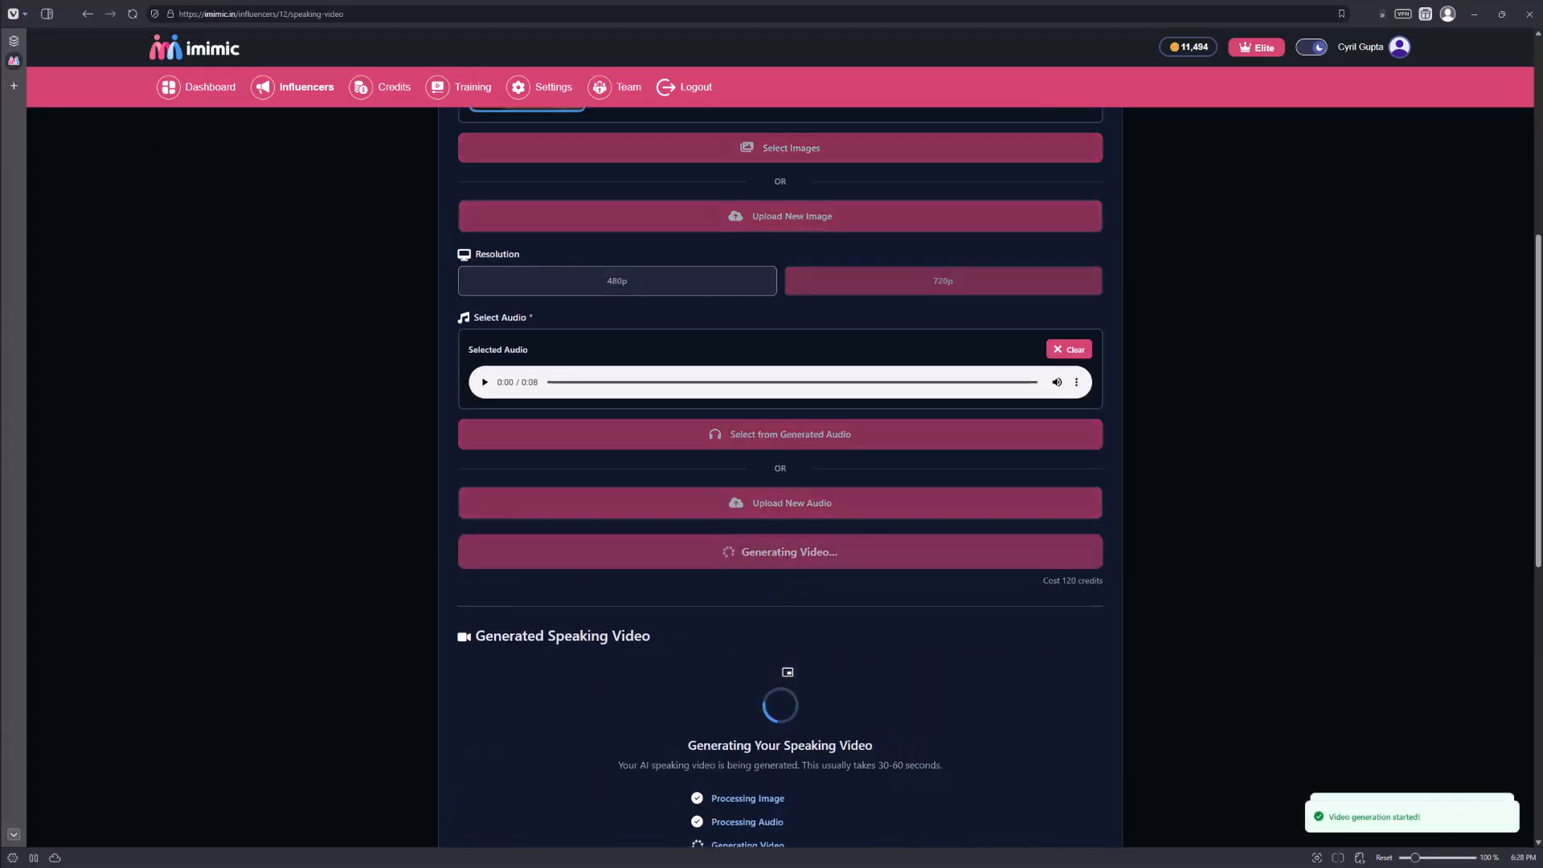
scroll(577, 554, "down", 2)
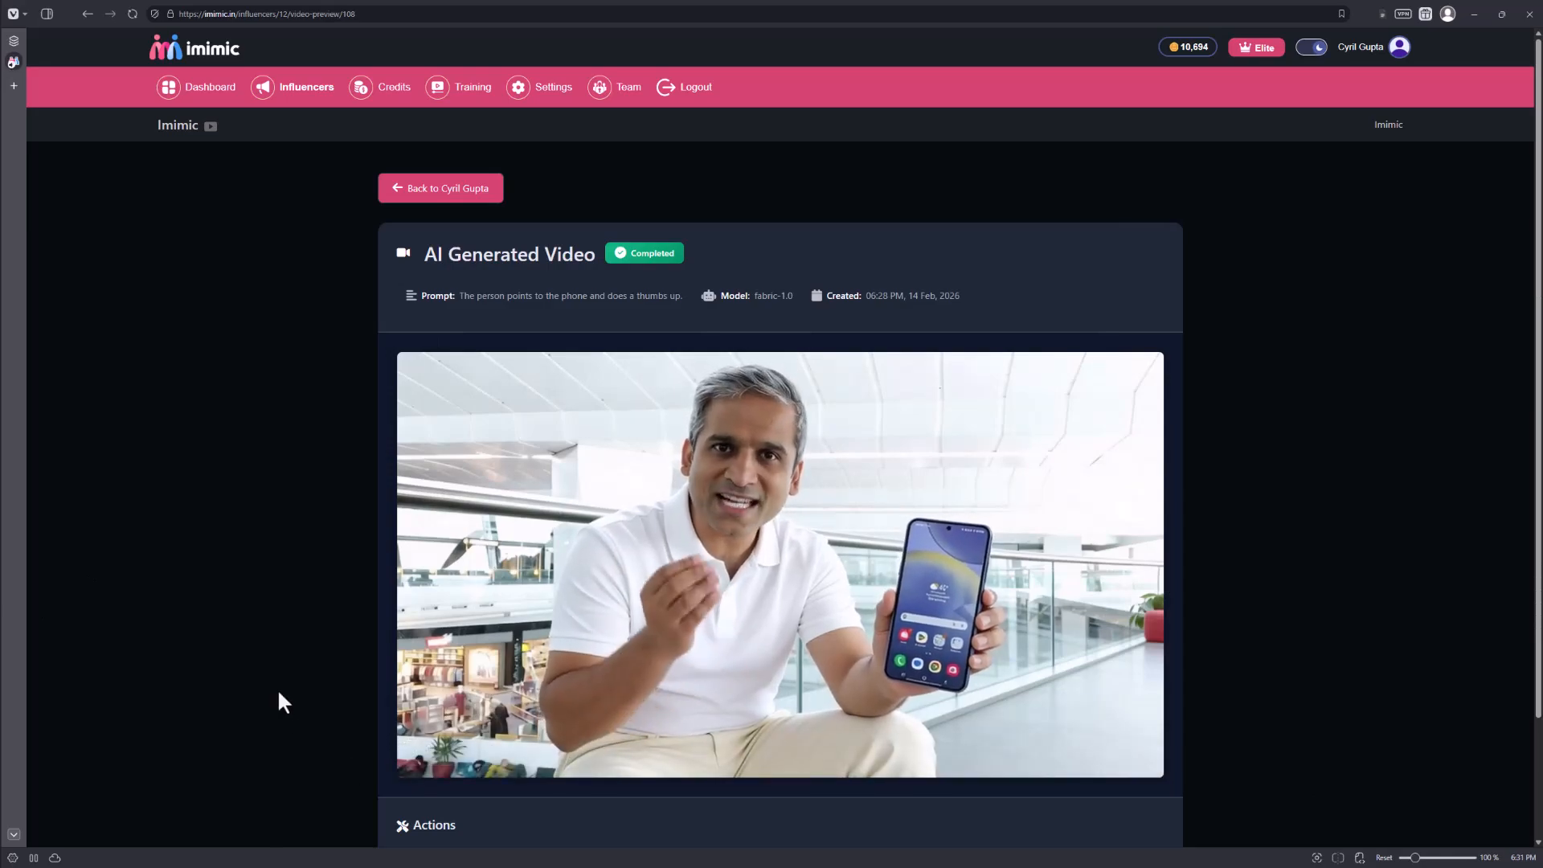
Open the Conversation Video creation form from the influencer's content options.
mouse_move(431, 751)
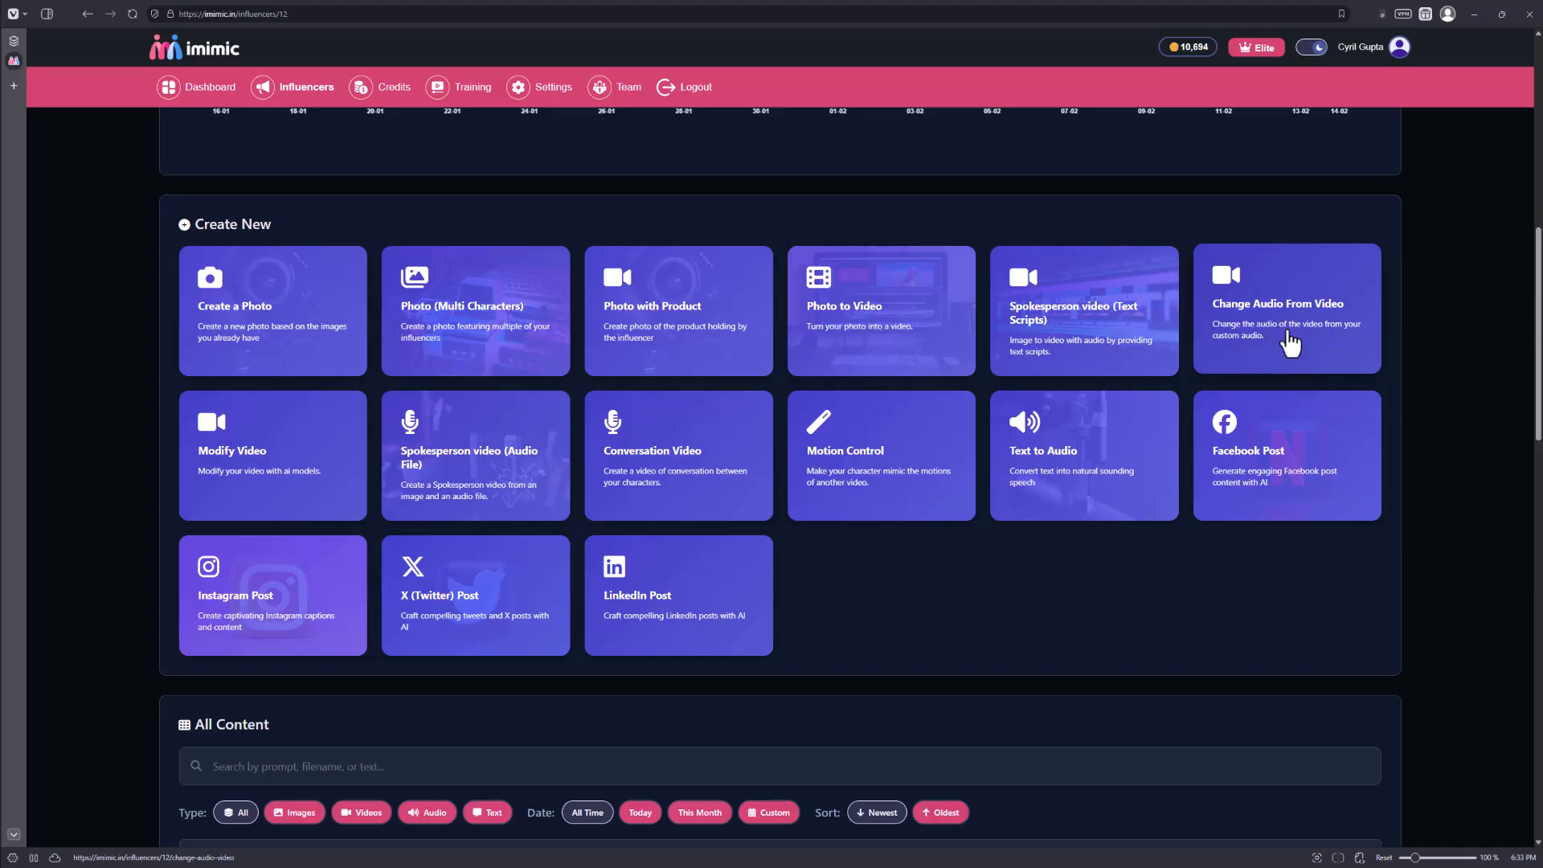
scroll(190, 441, "down", 1)
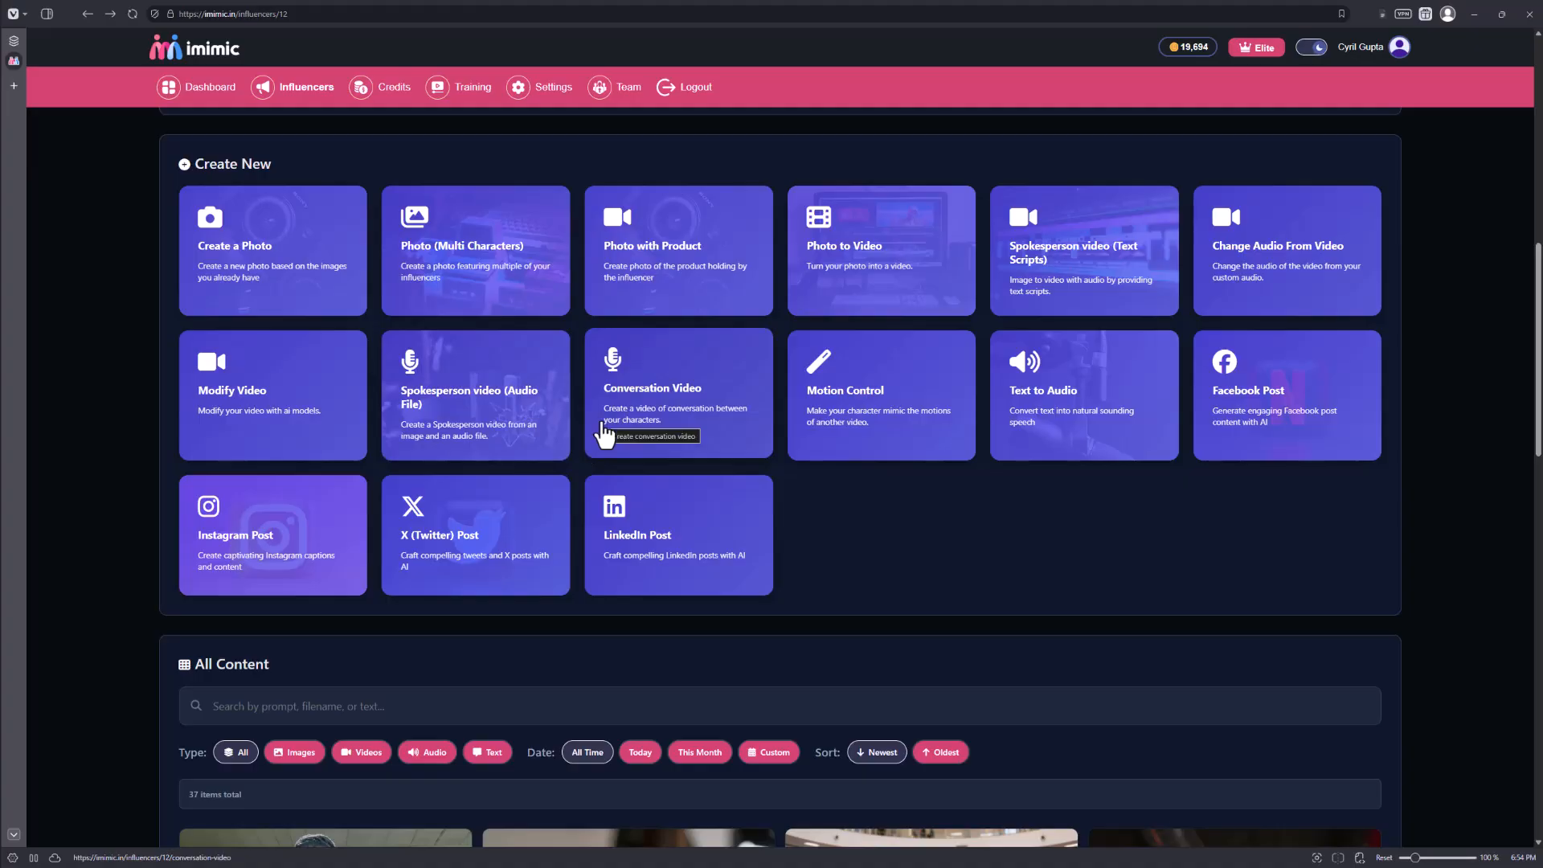
left_click(756, 386)
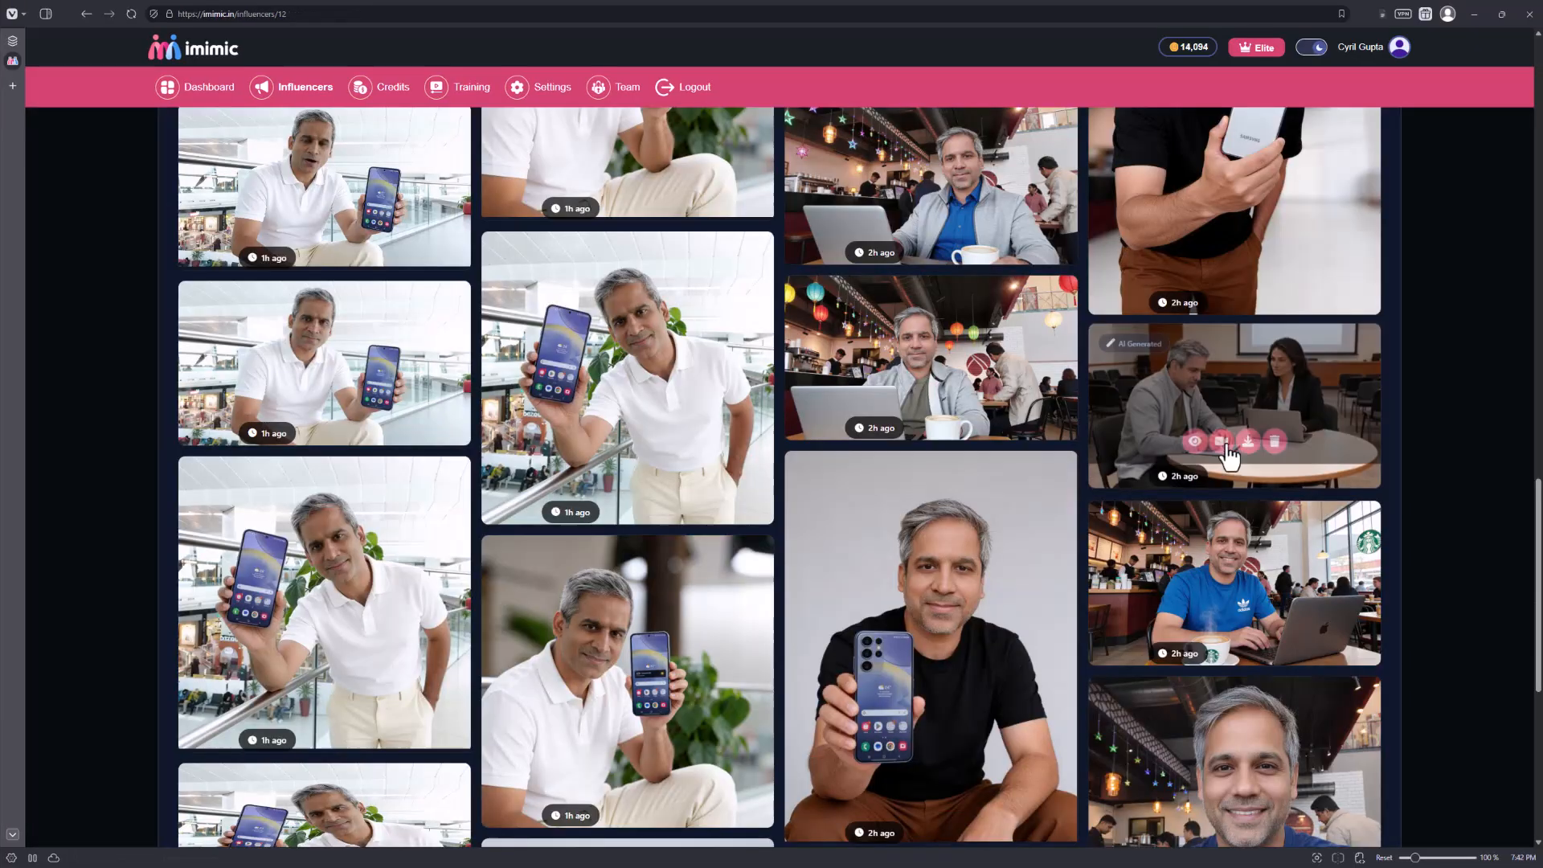
View the seminar image of the man and woman at the round table and return to the content gallery.
mouse_move(1294, 417)
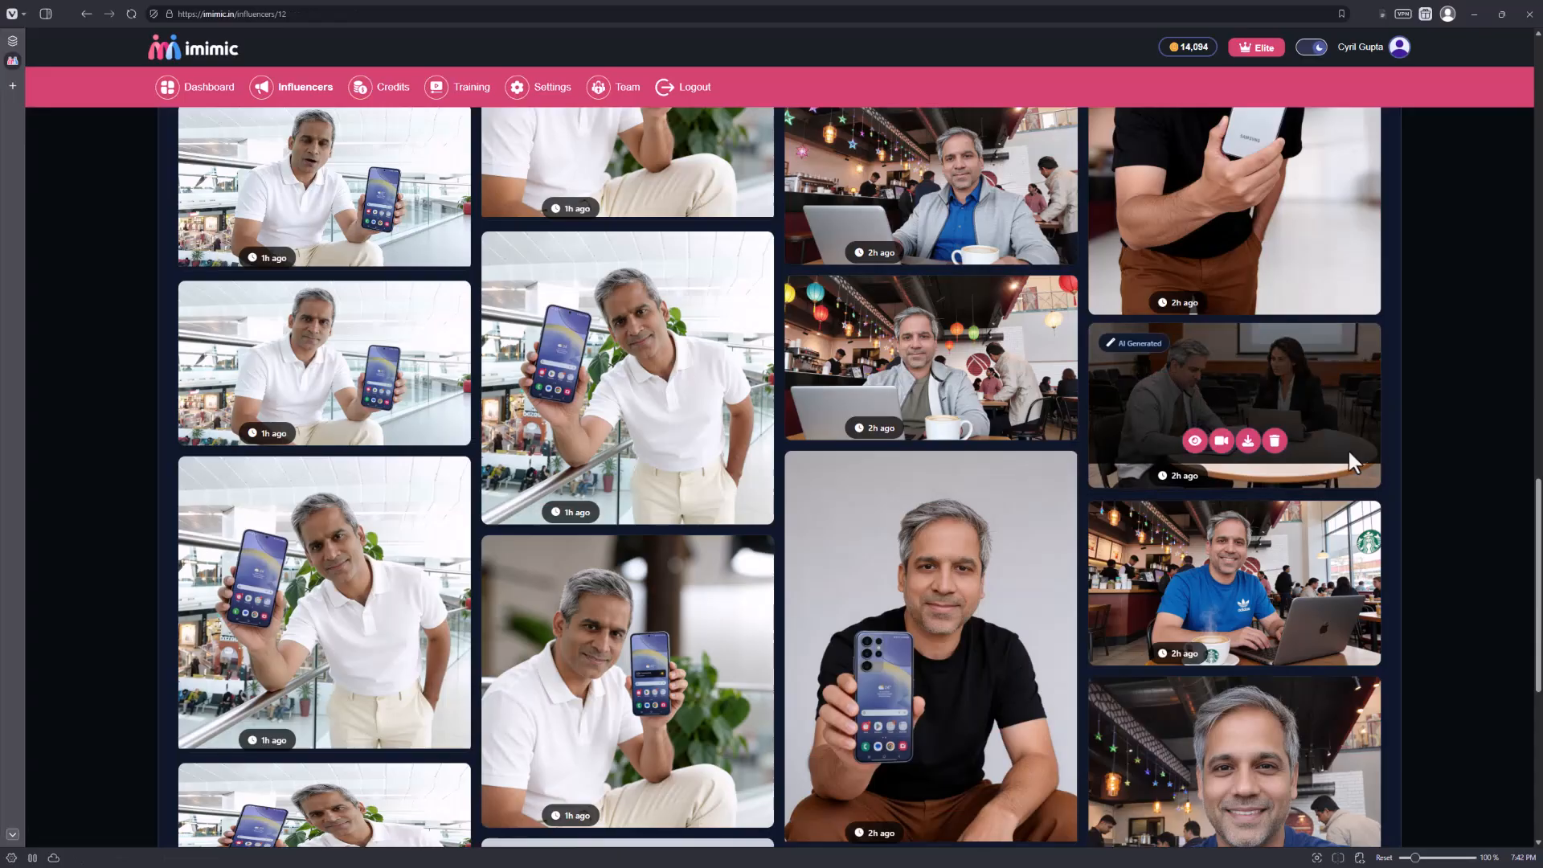
left_click(1195, 441)
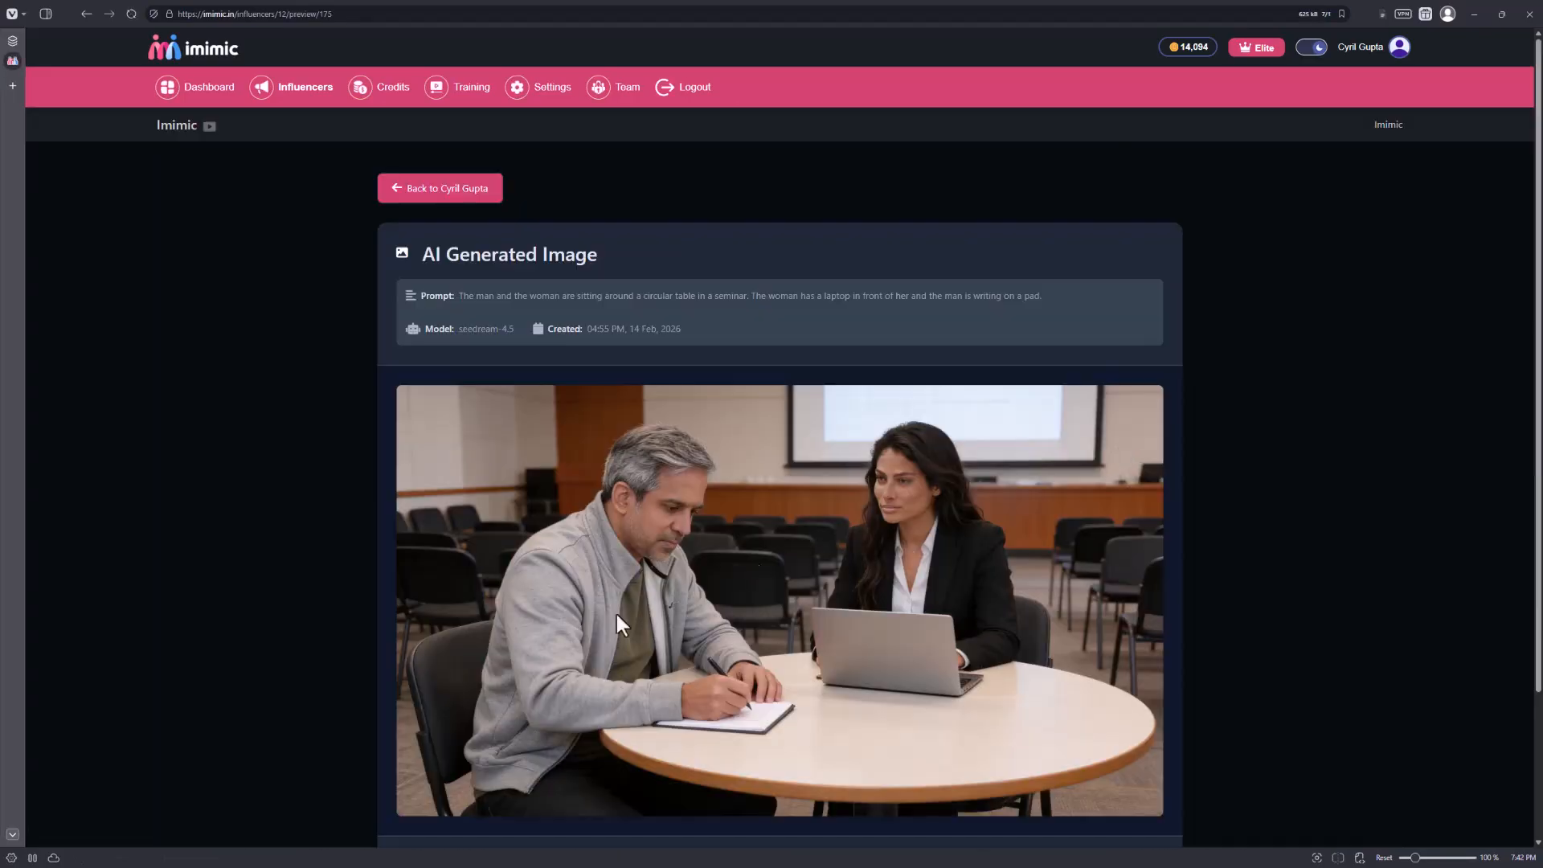
scroll(756, 563, "down", 3)
right_click(250, 405)
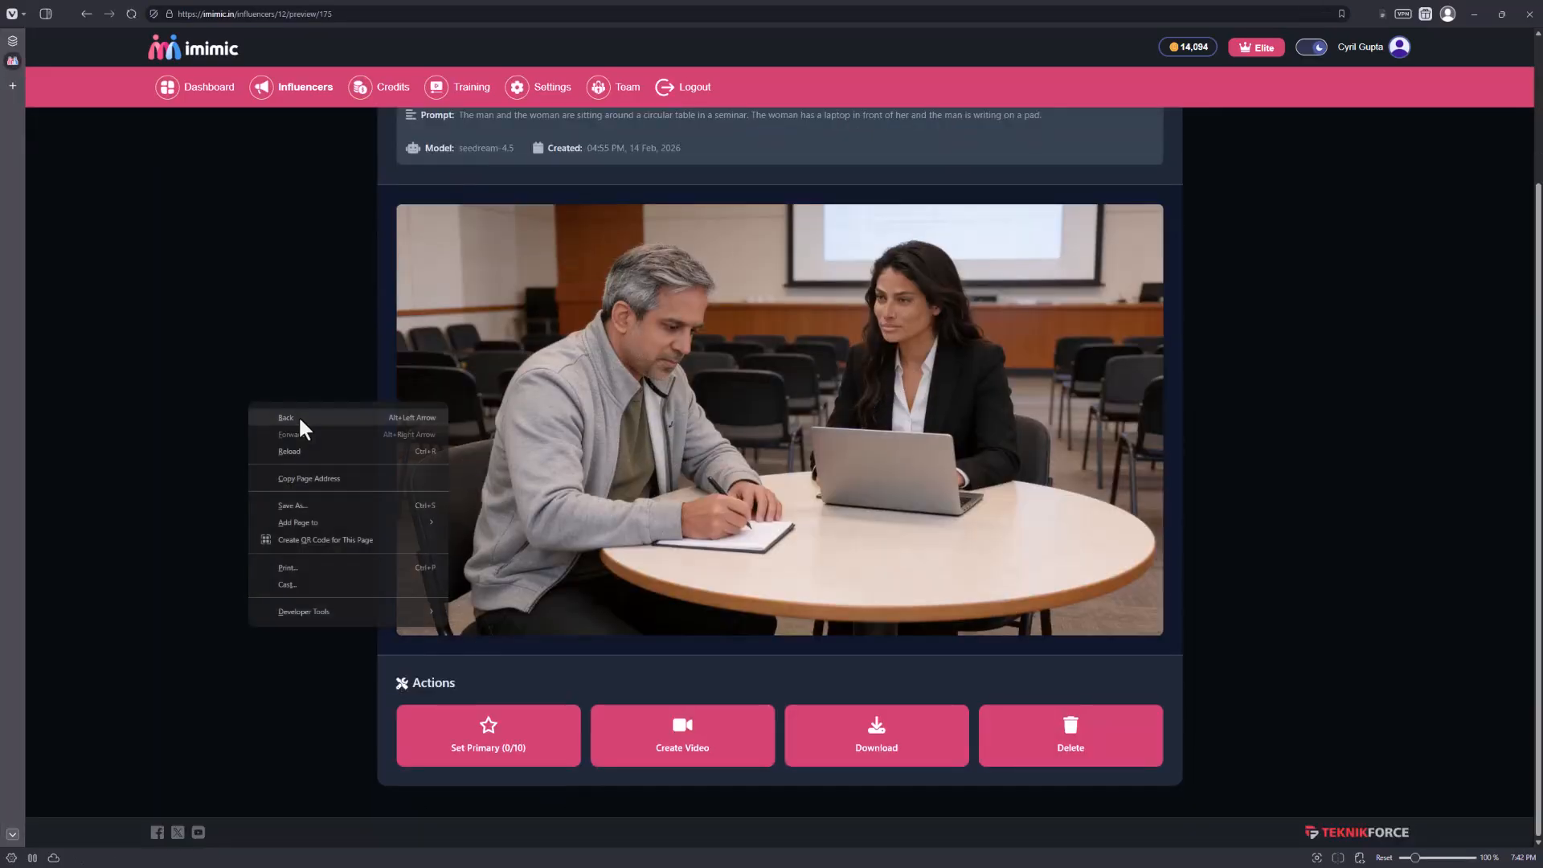
left_click(297, 415)
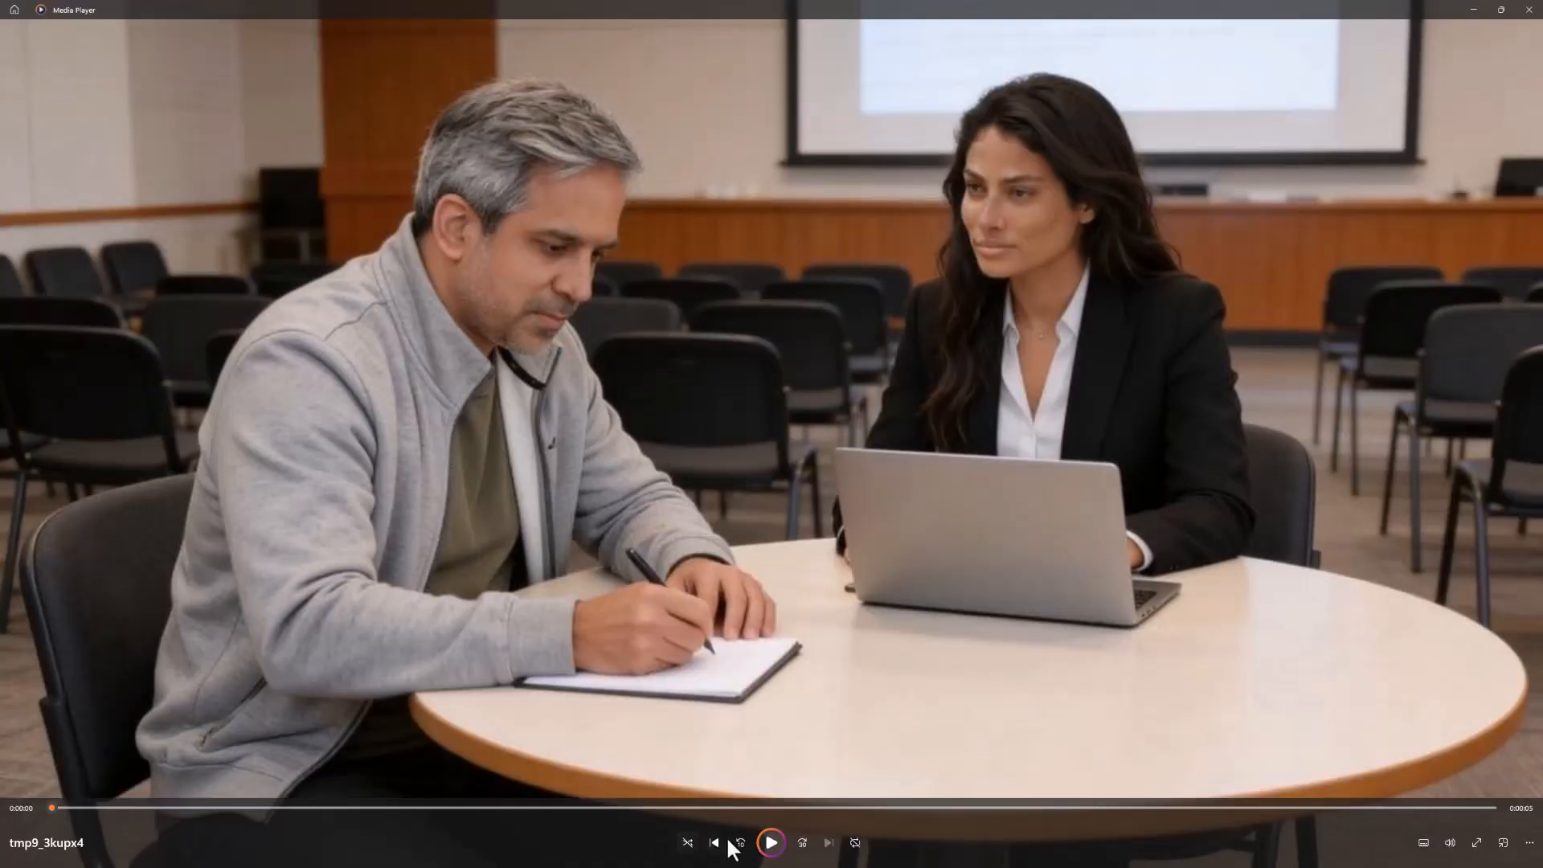
Play the seminar conversation clip in Media Player and switch back to the Imimic gallery.
left_click(770, 844)
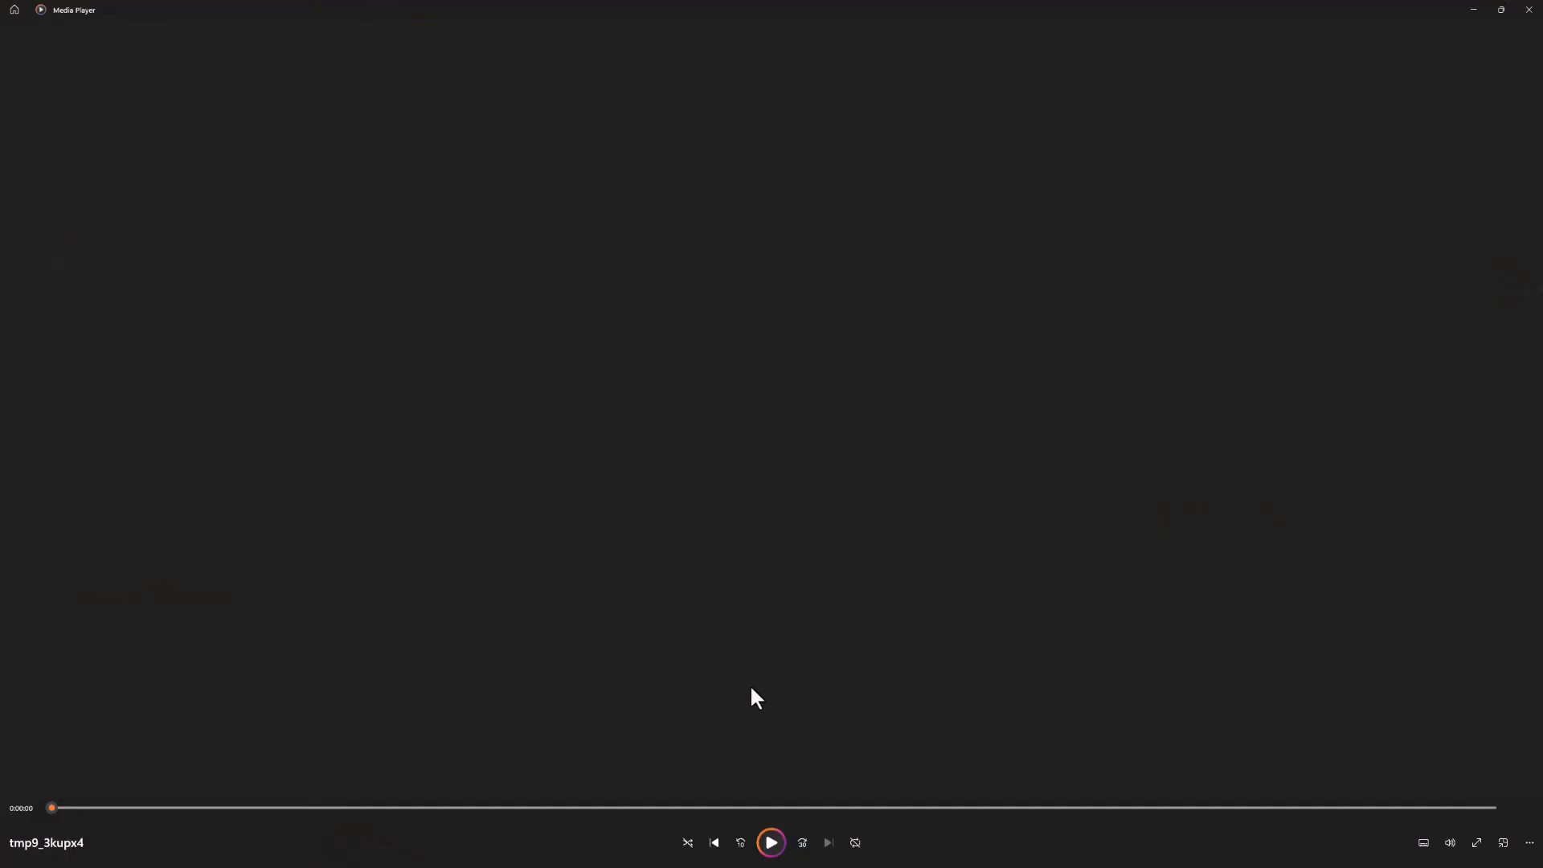
key("alt+Tab")
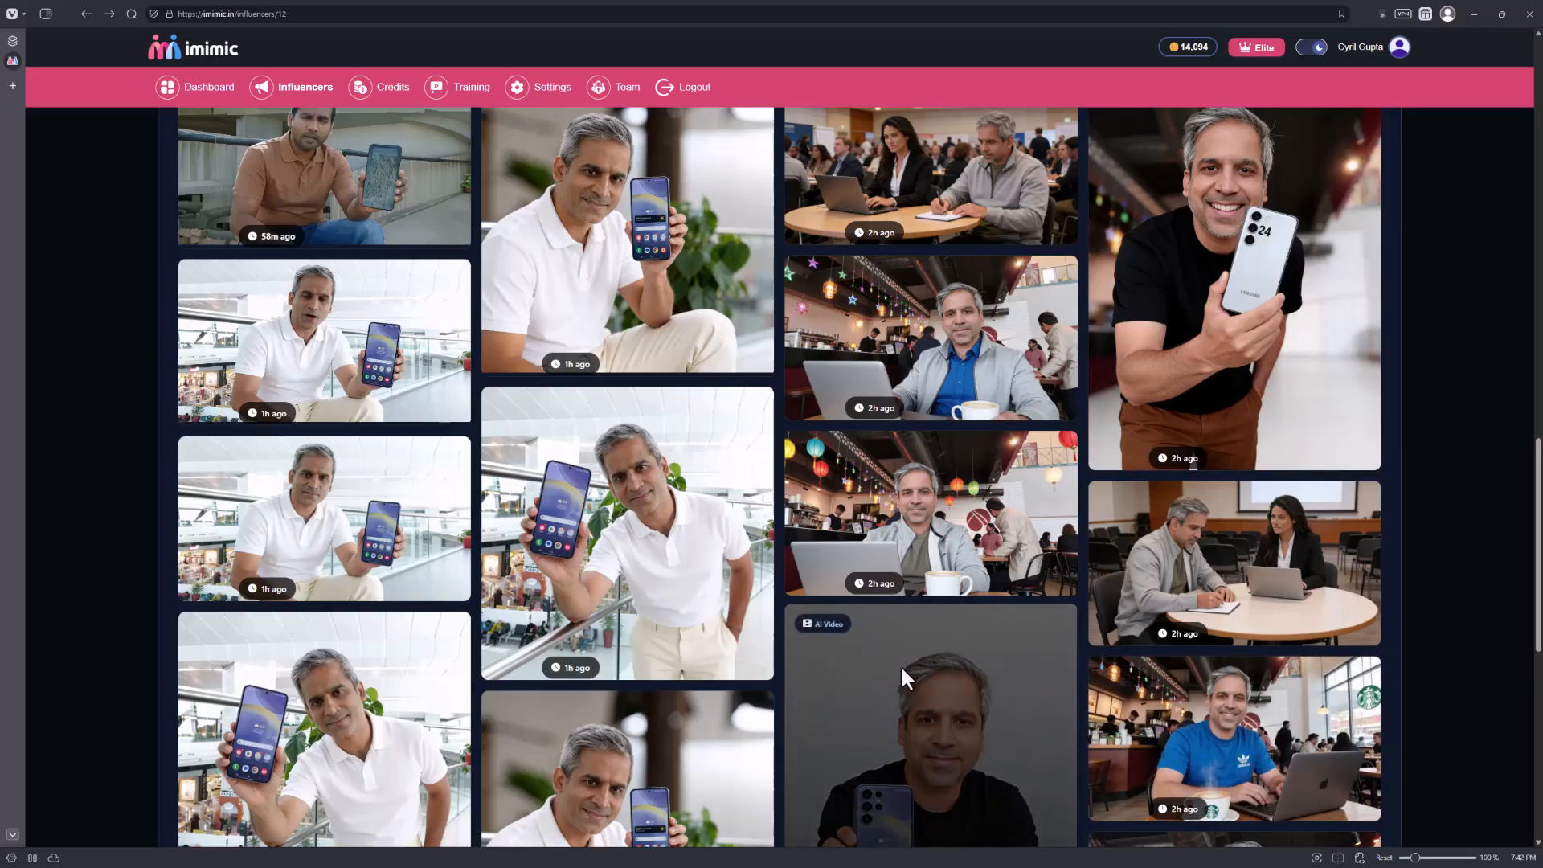
Browse the content gallery and load the remaining items to view the influencer's older images, videos and posts.
scroll(905, 647, "up", 3)
scroll(799, 606, "up", 2)
scroll(797, 603, "down", 2)
scroll(798, 604, "down", 10)
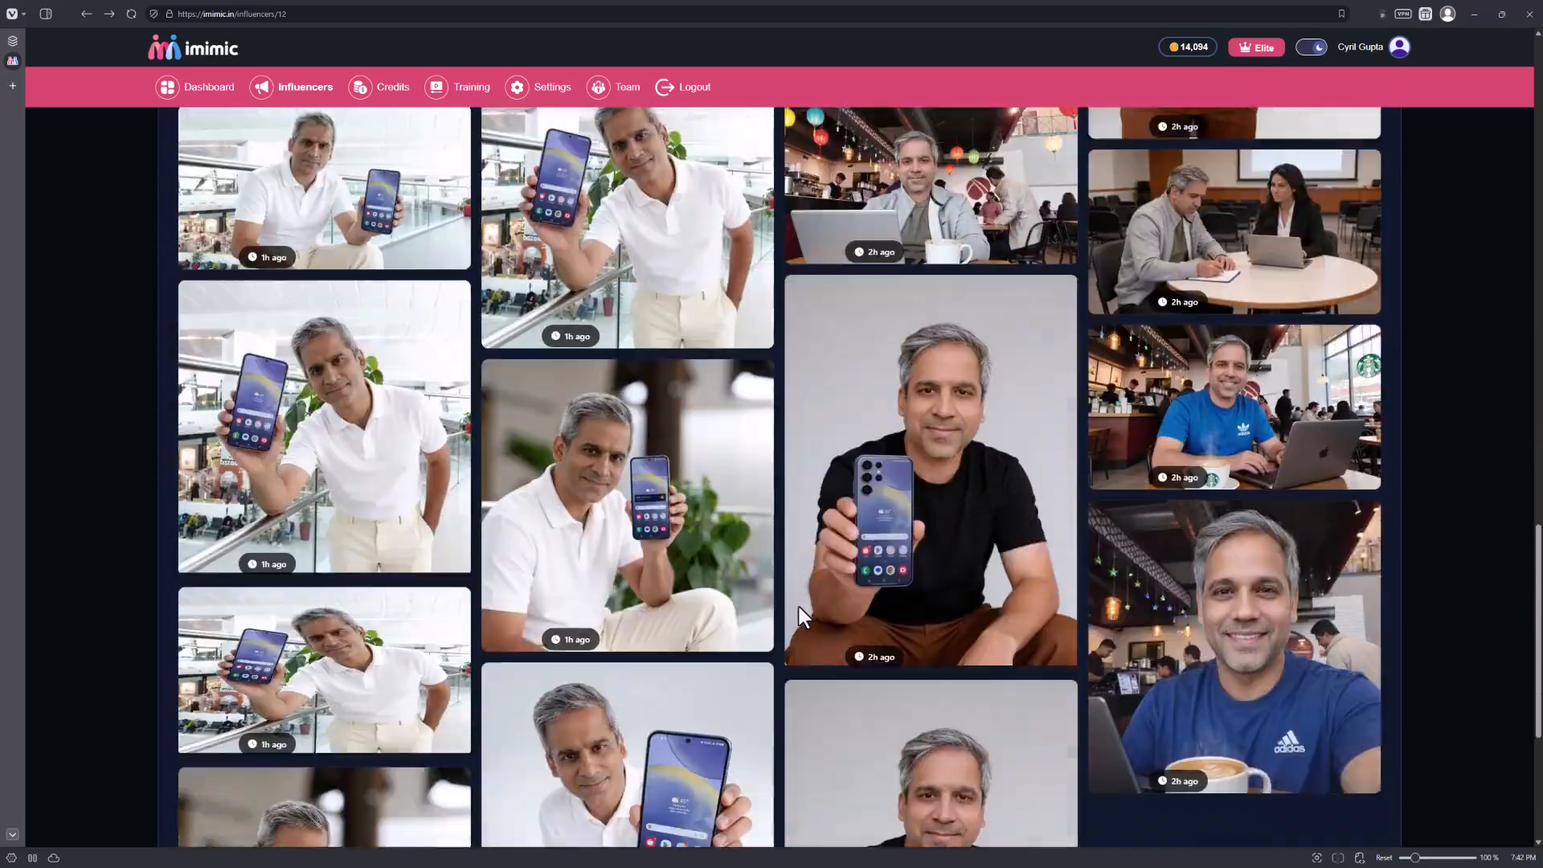
scroll(798, 606, "down", 2)
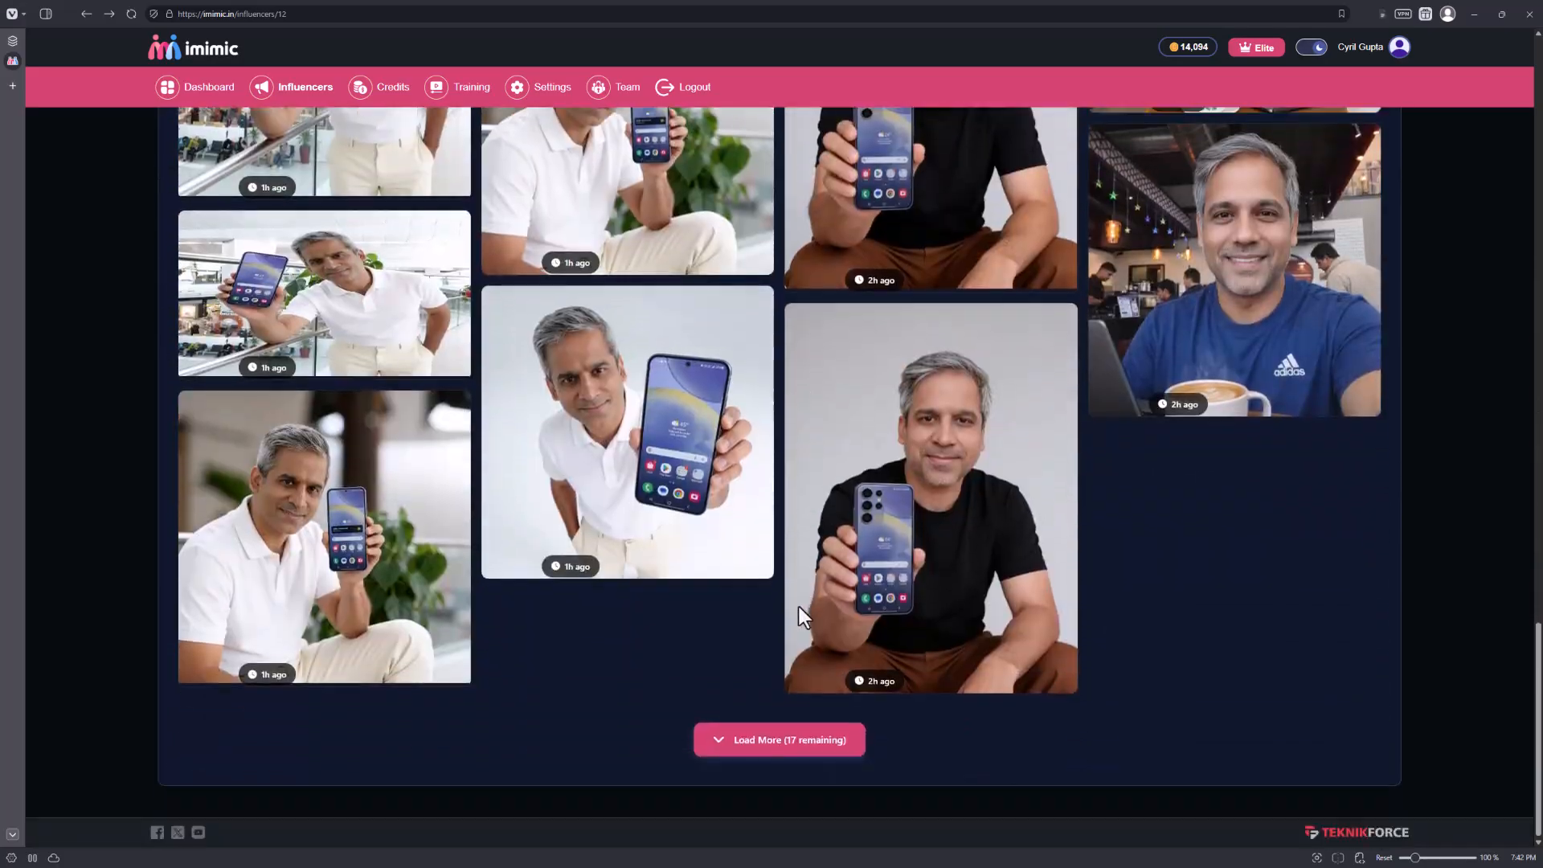
left_click(769, 740)
scroll(726, 683, "down", 5)
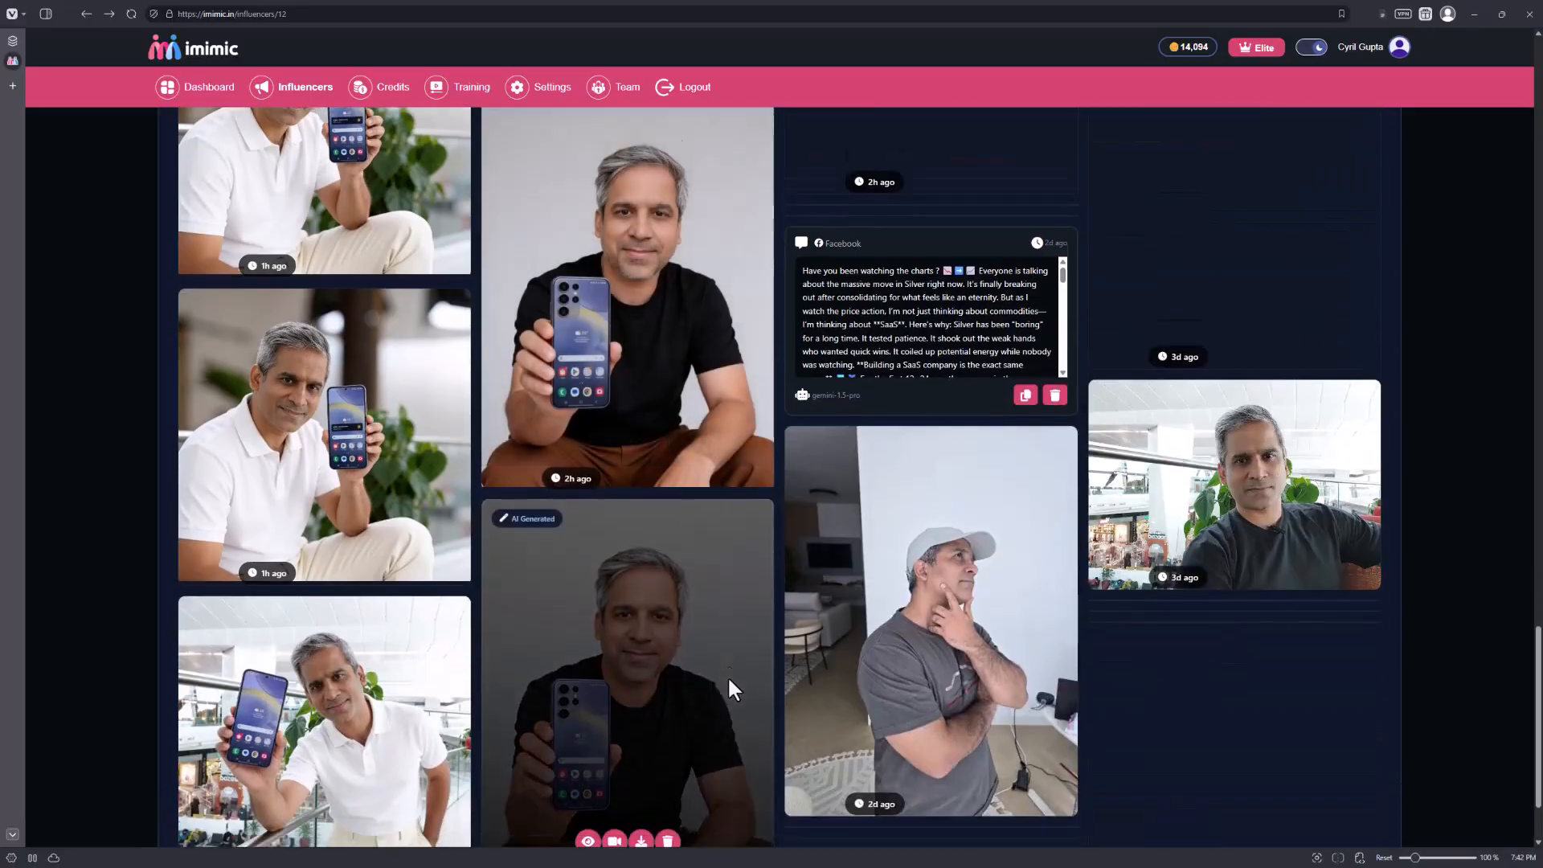
scroll(627, 651, "down", 3)
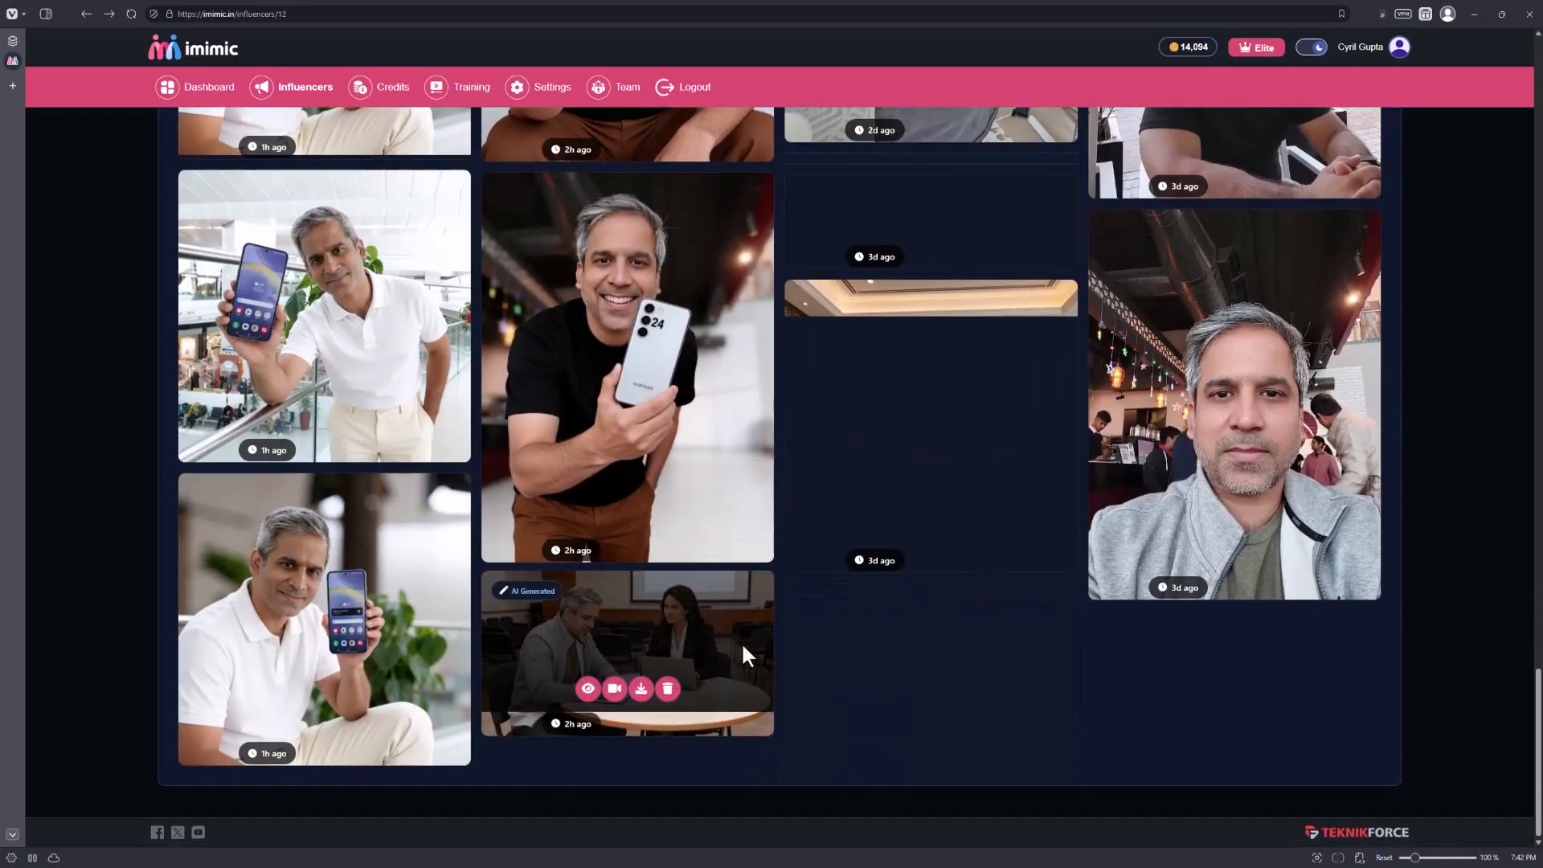
scroll(857, 651, "down", 2)
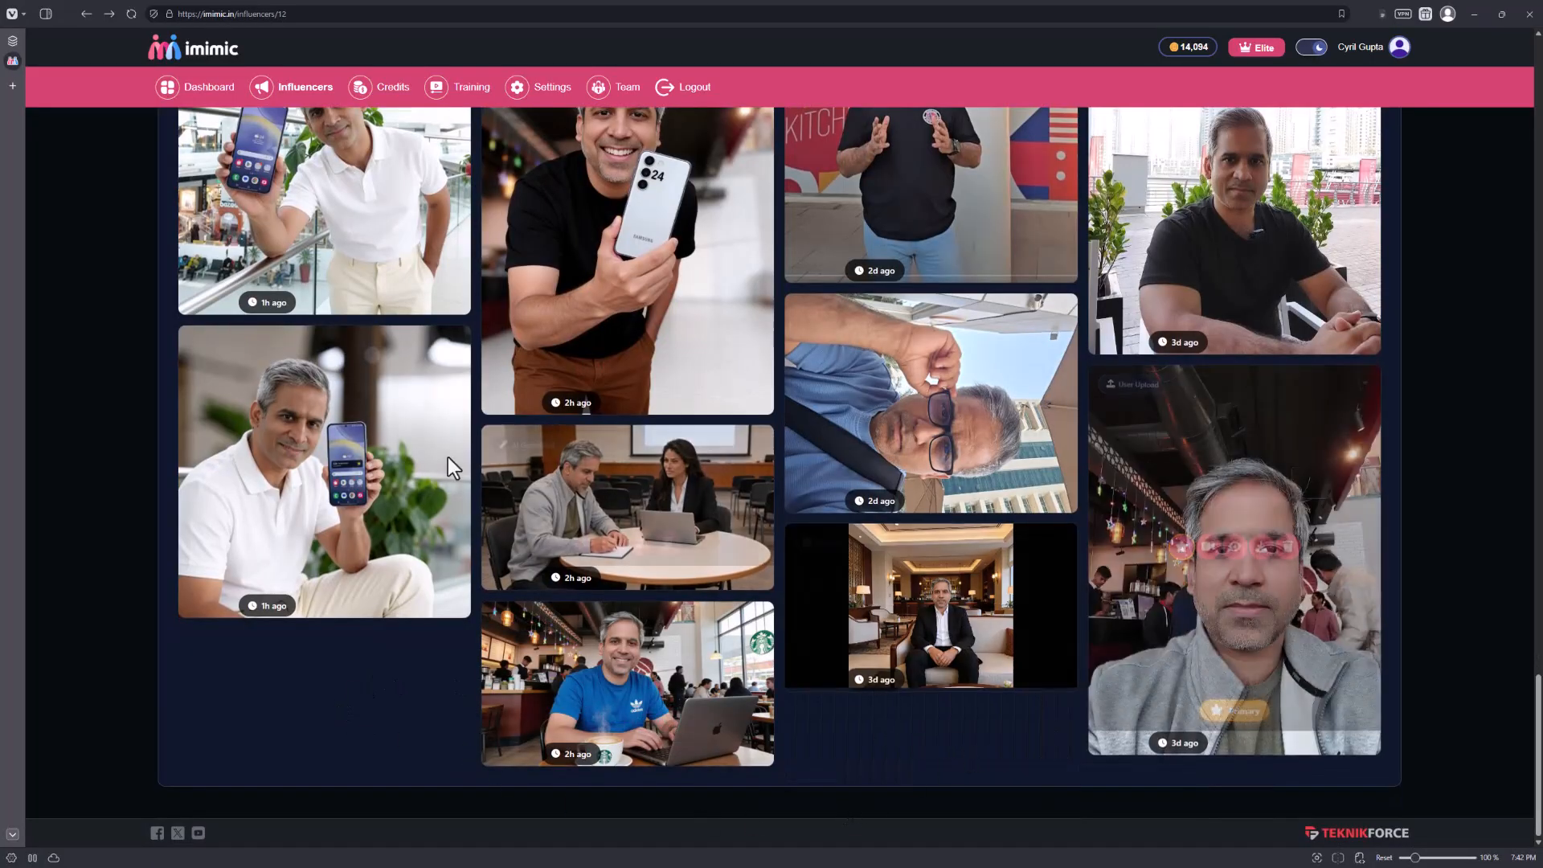
scroll(1210, 507, "up", 10)
scroll(1128, 535, "up", 15)
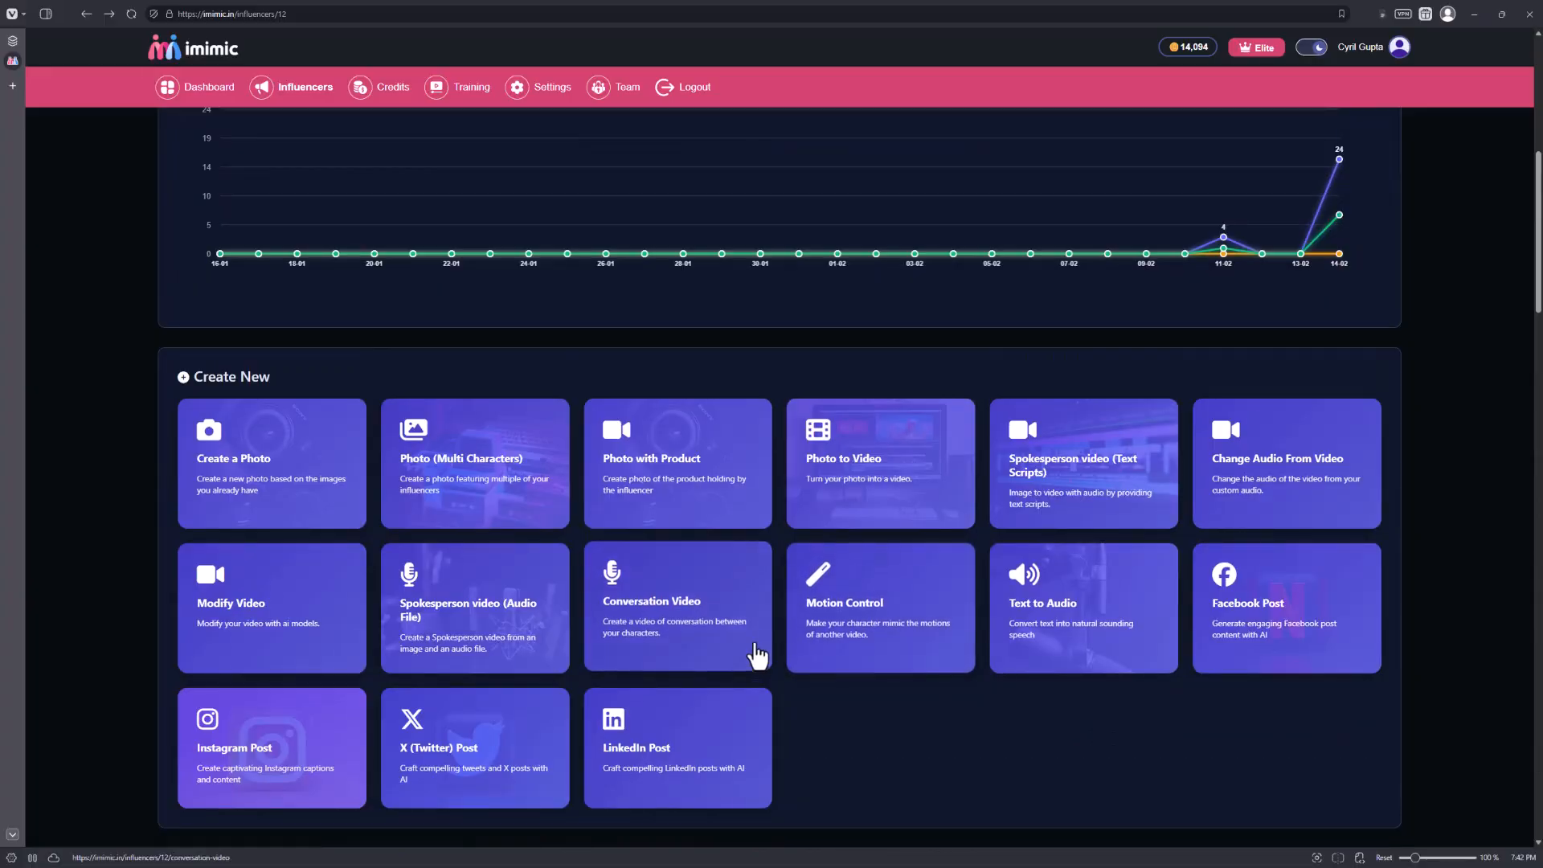
Open the Motion Control video form and turn on Keep Original Sound.
left_click(864, 632)
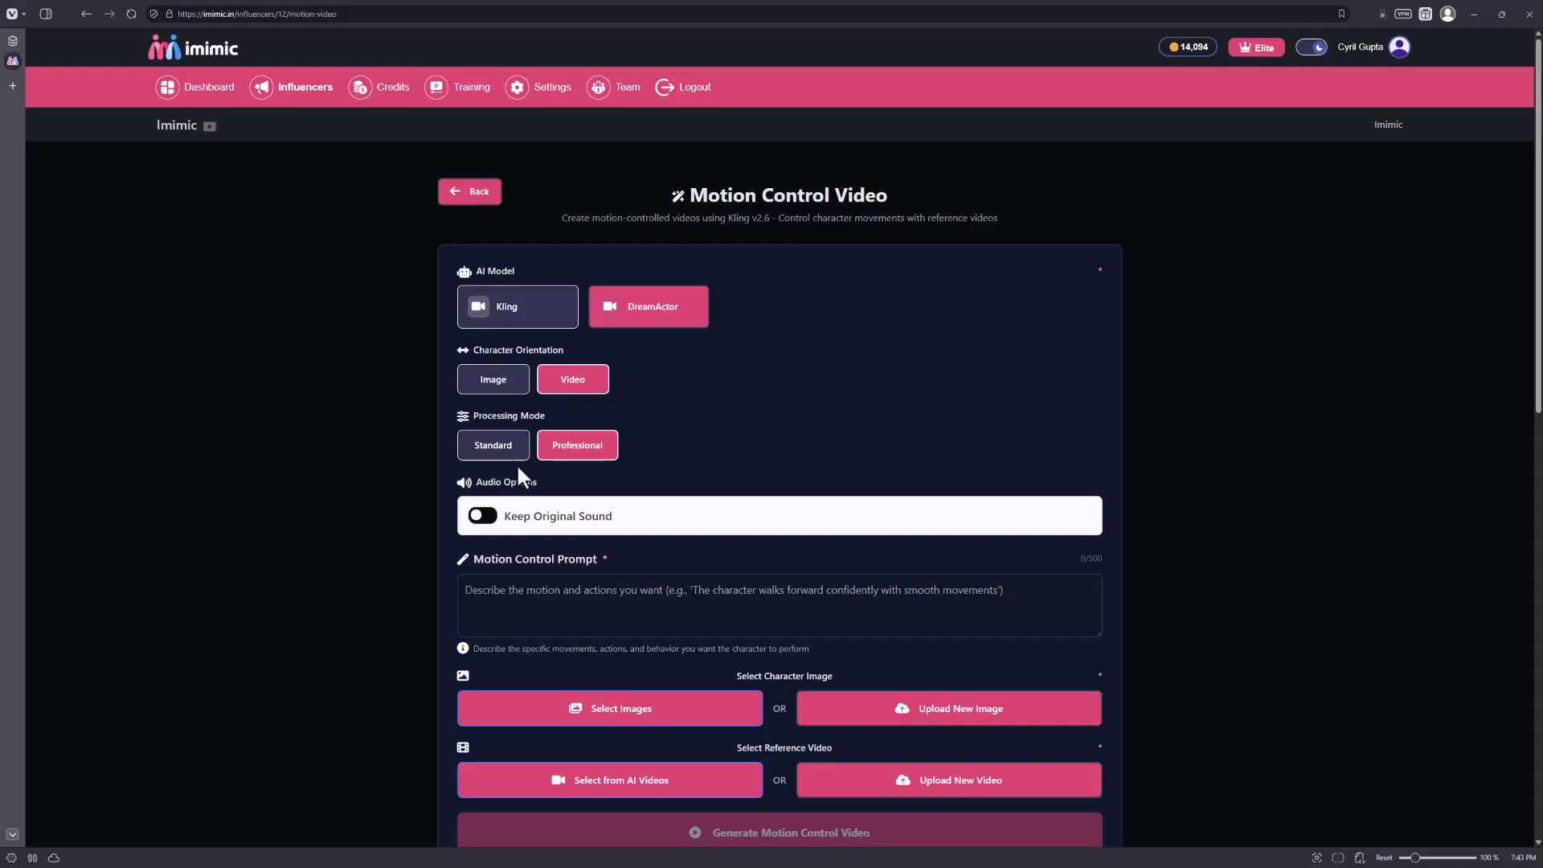
scroll(523, 461, "down", 2)
left_click(482, 396)
scroll(634, 530, "down", 2)
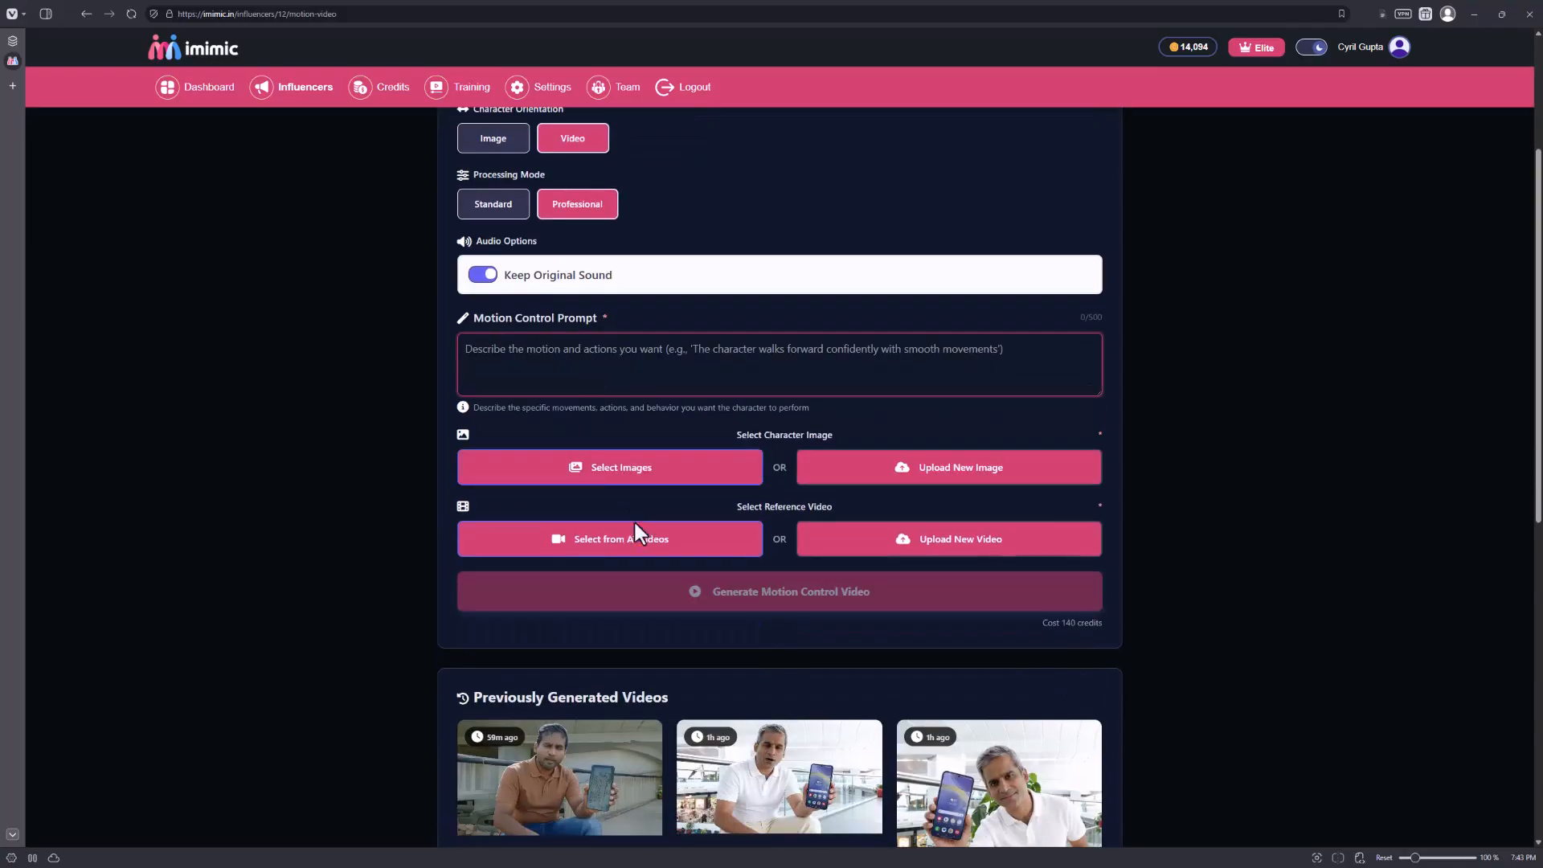
Choose the photo of the man in a black T-shirt before the colourful mural as the character image.
left_click(723, 471)
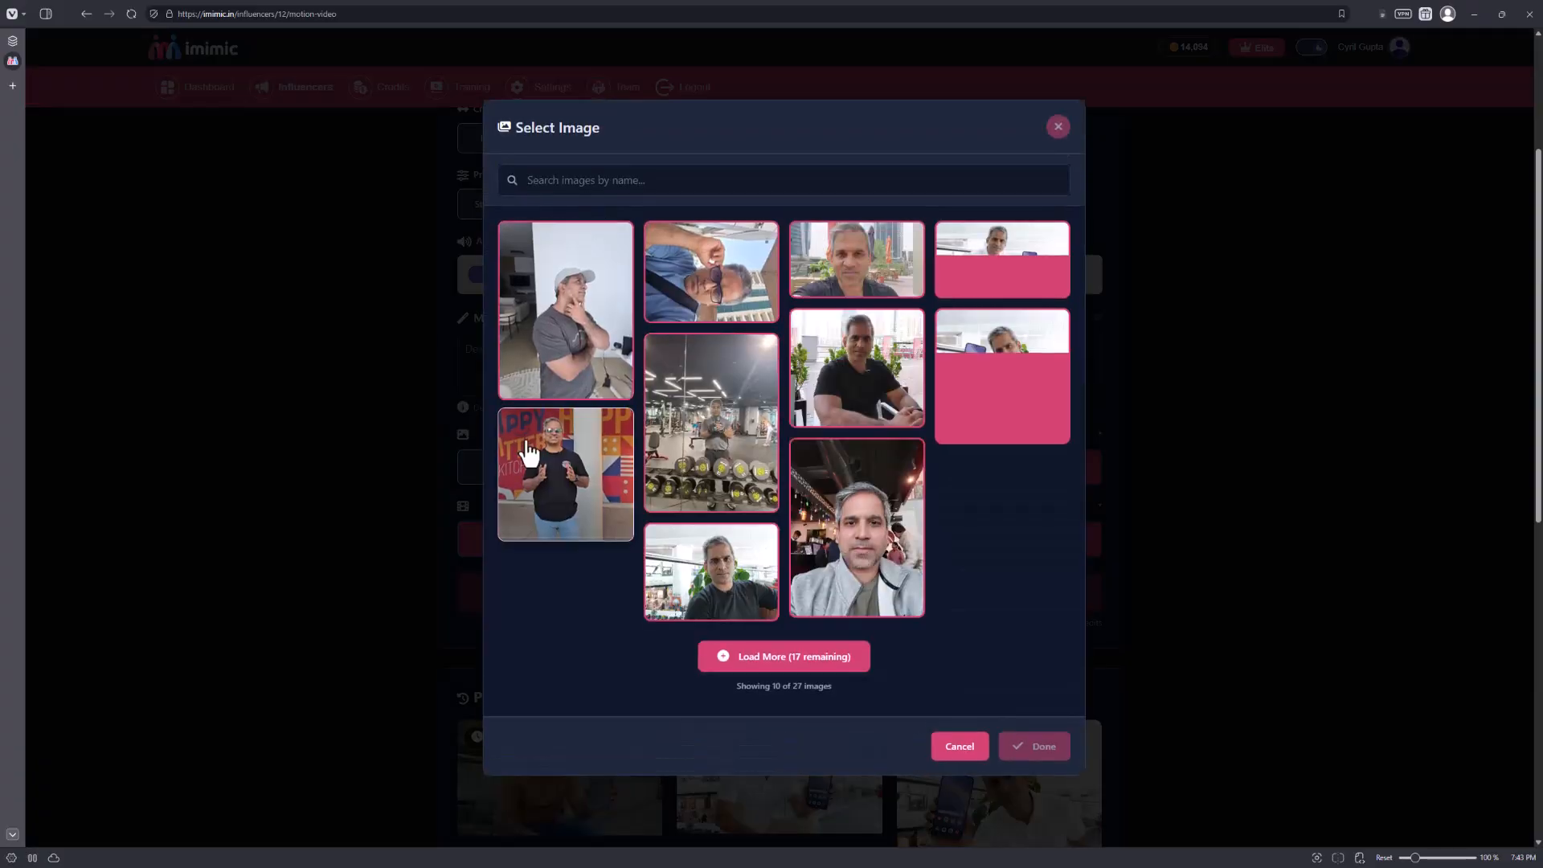
left_click(579, 483)
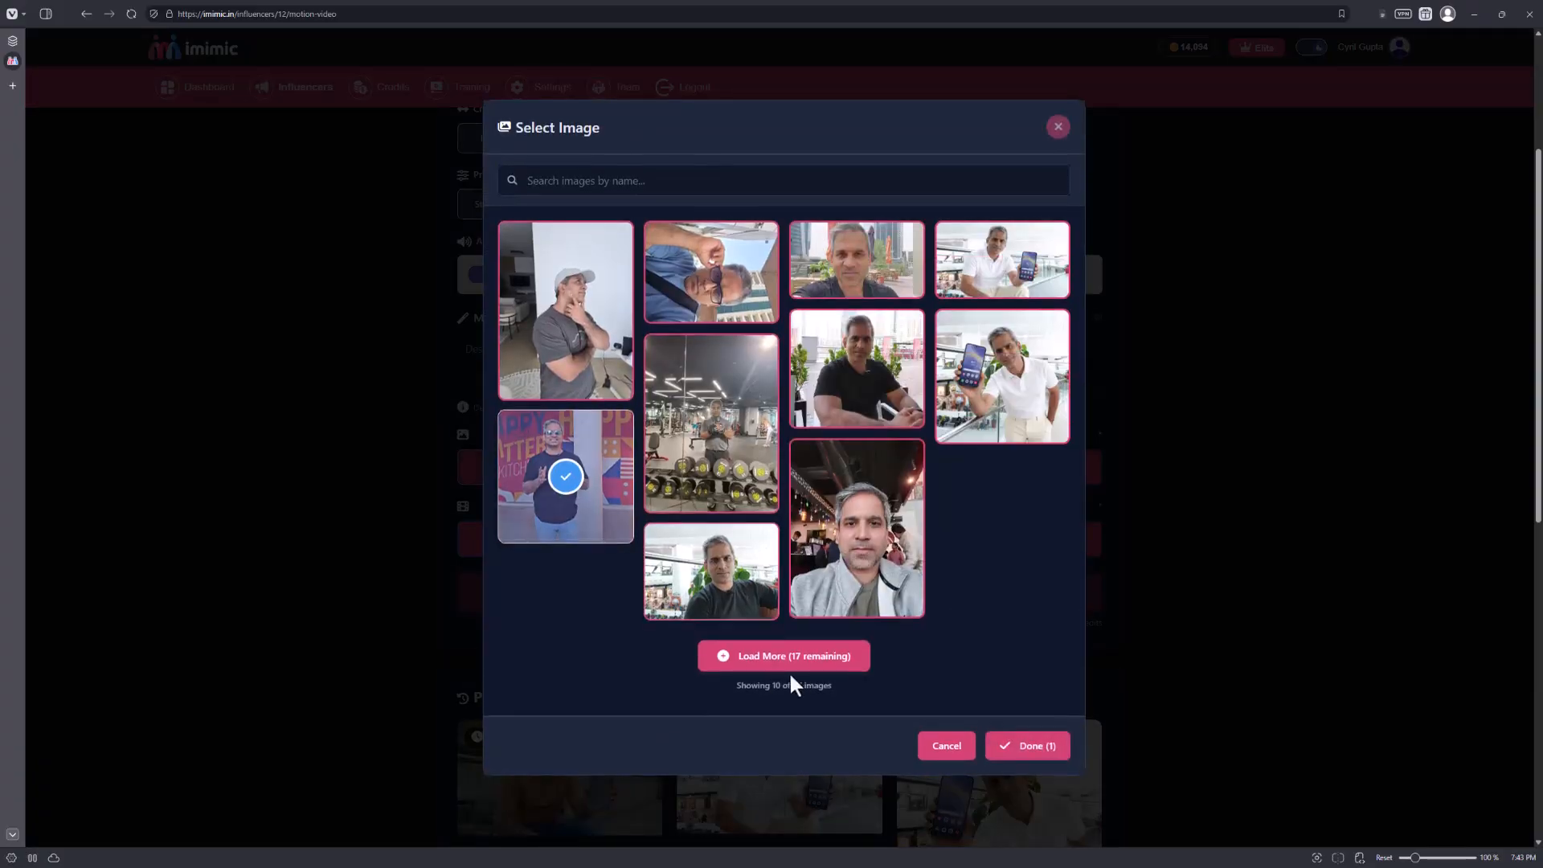
left_click(1039, 751)
Upload a new reference video for the motion control clip and view the virald clip of the baby in Media Player.
scroll(783, 514, "down", 4)
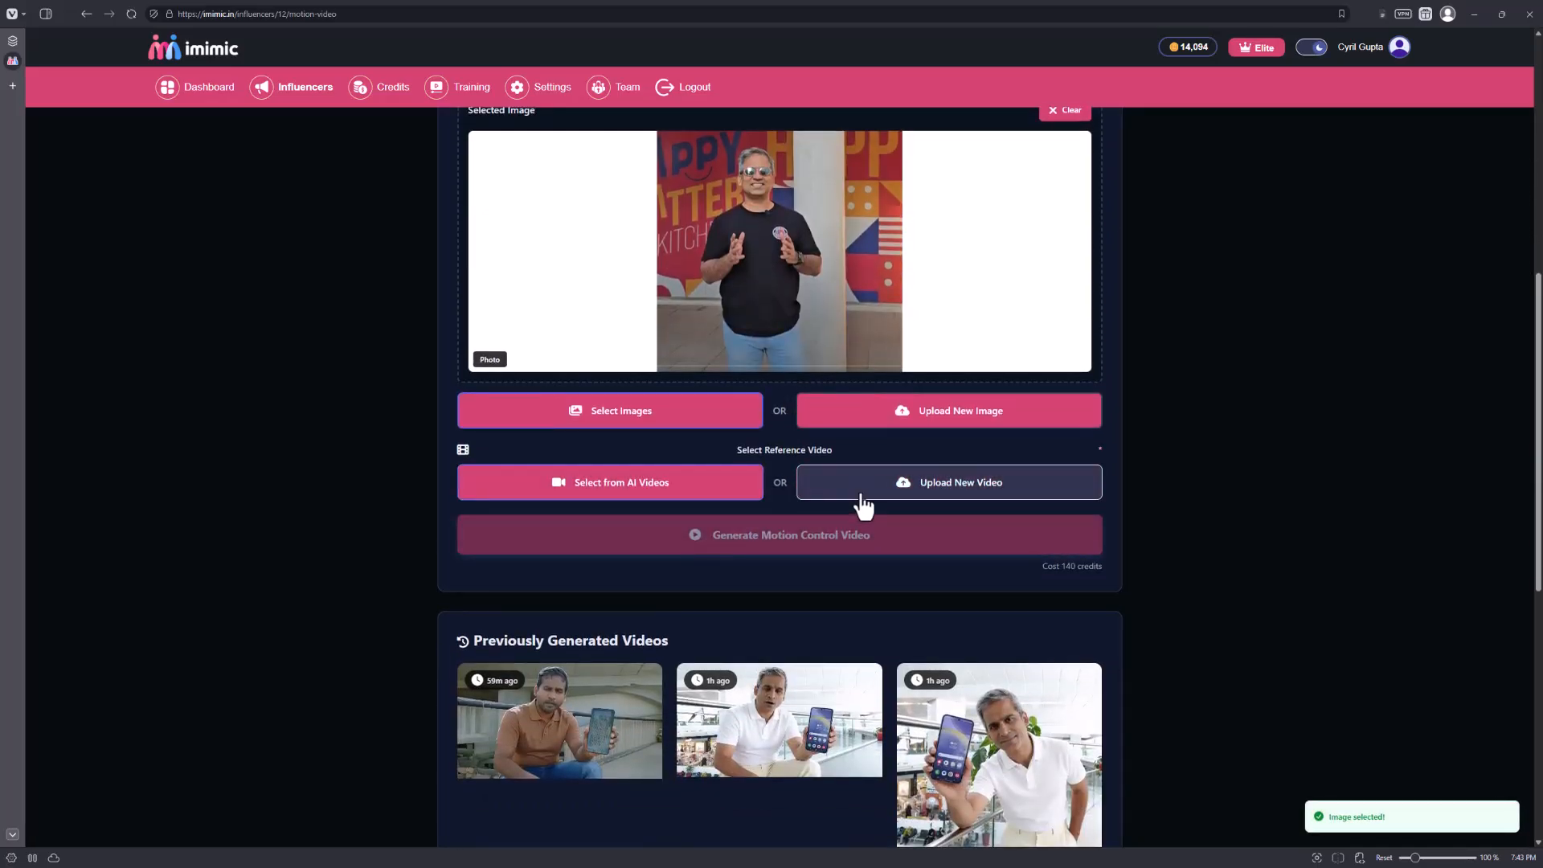
left_click(864, 506)
double_click(144, 235)
scroll(772, 596, "down", 2)
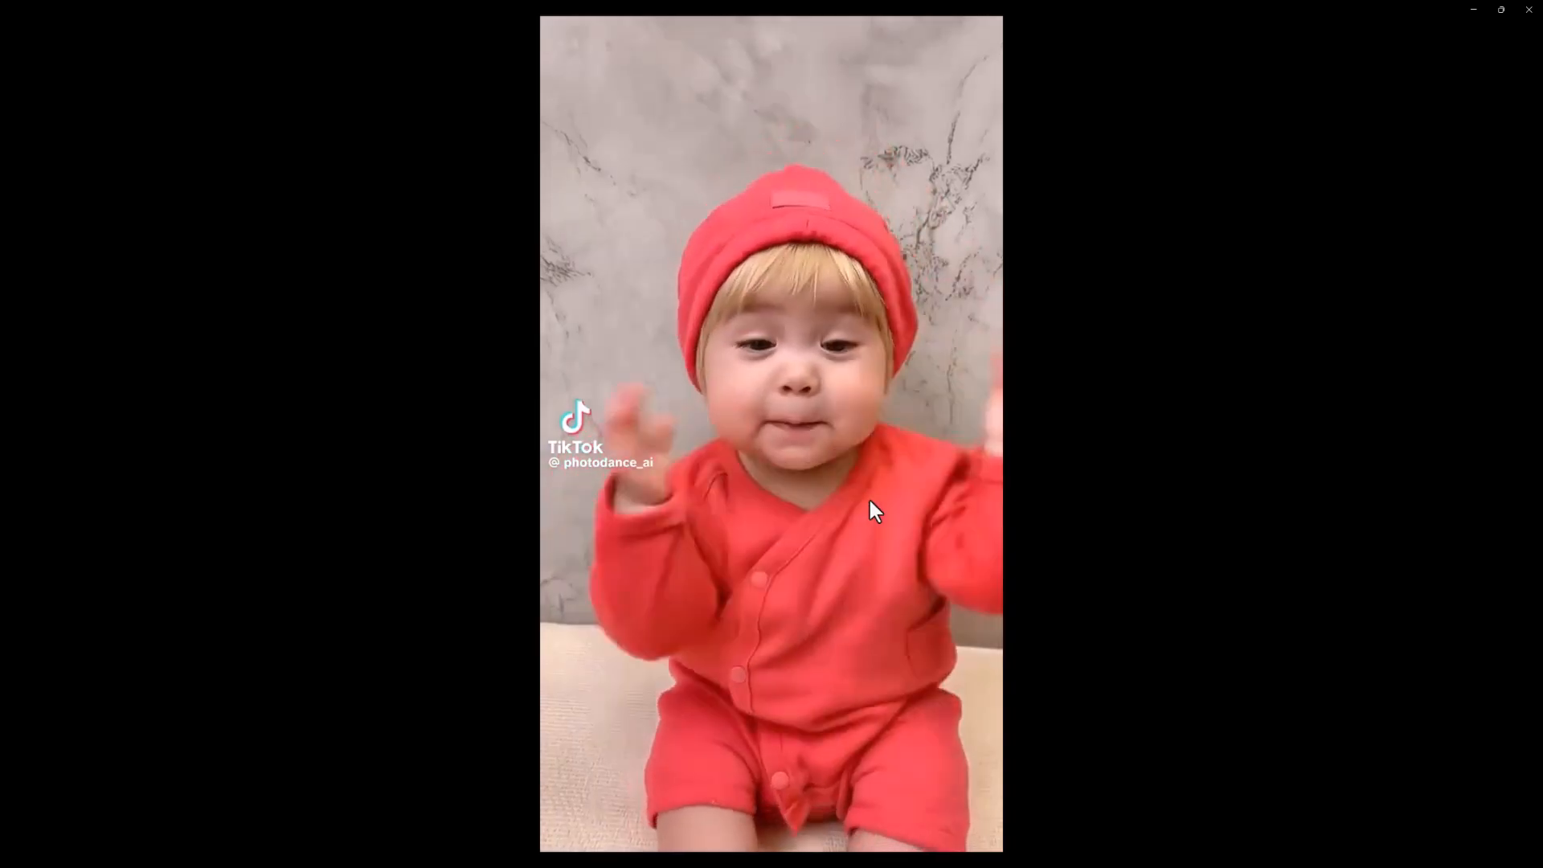
left_click(870, 500)
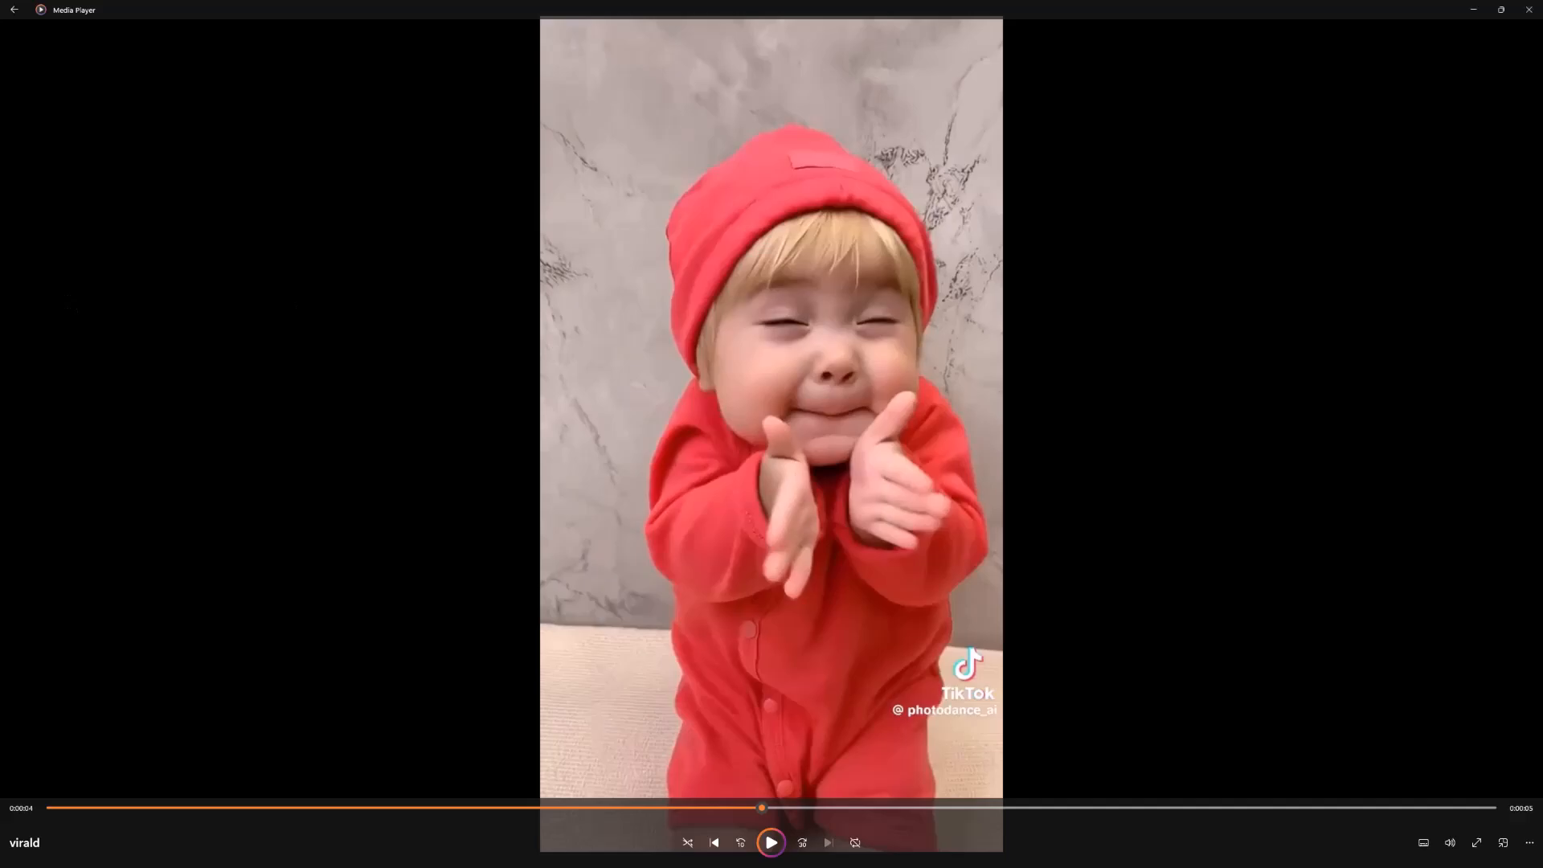
key("ctrl+f")
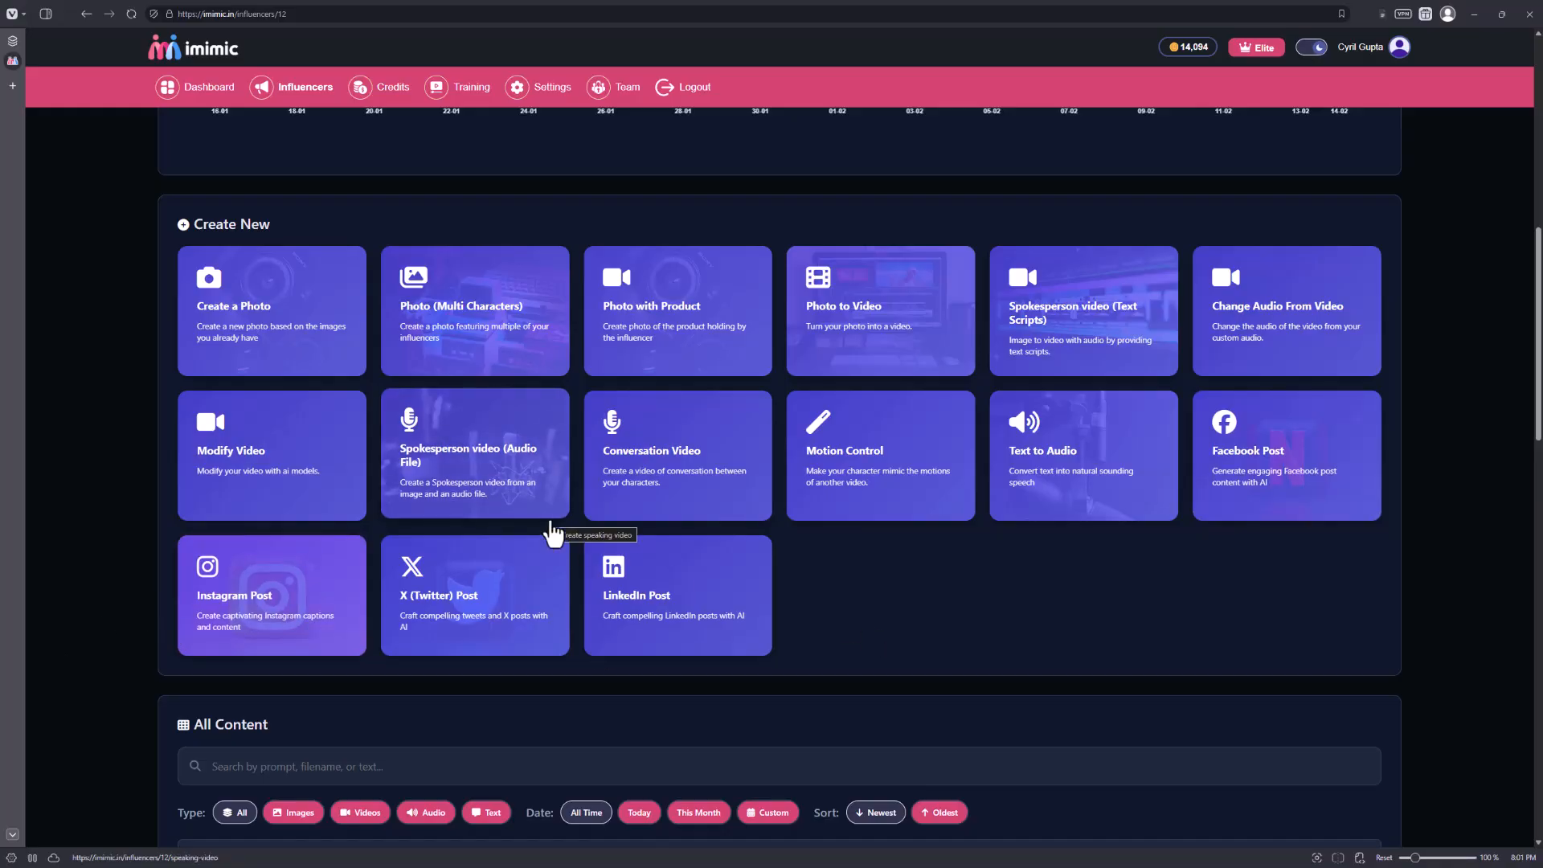
Add a new influencer from the Influencers list, entering the influencer's full name.
scroll(180, 523, "up", 10)
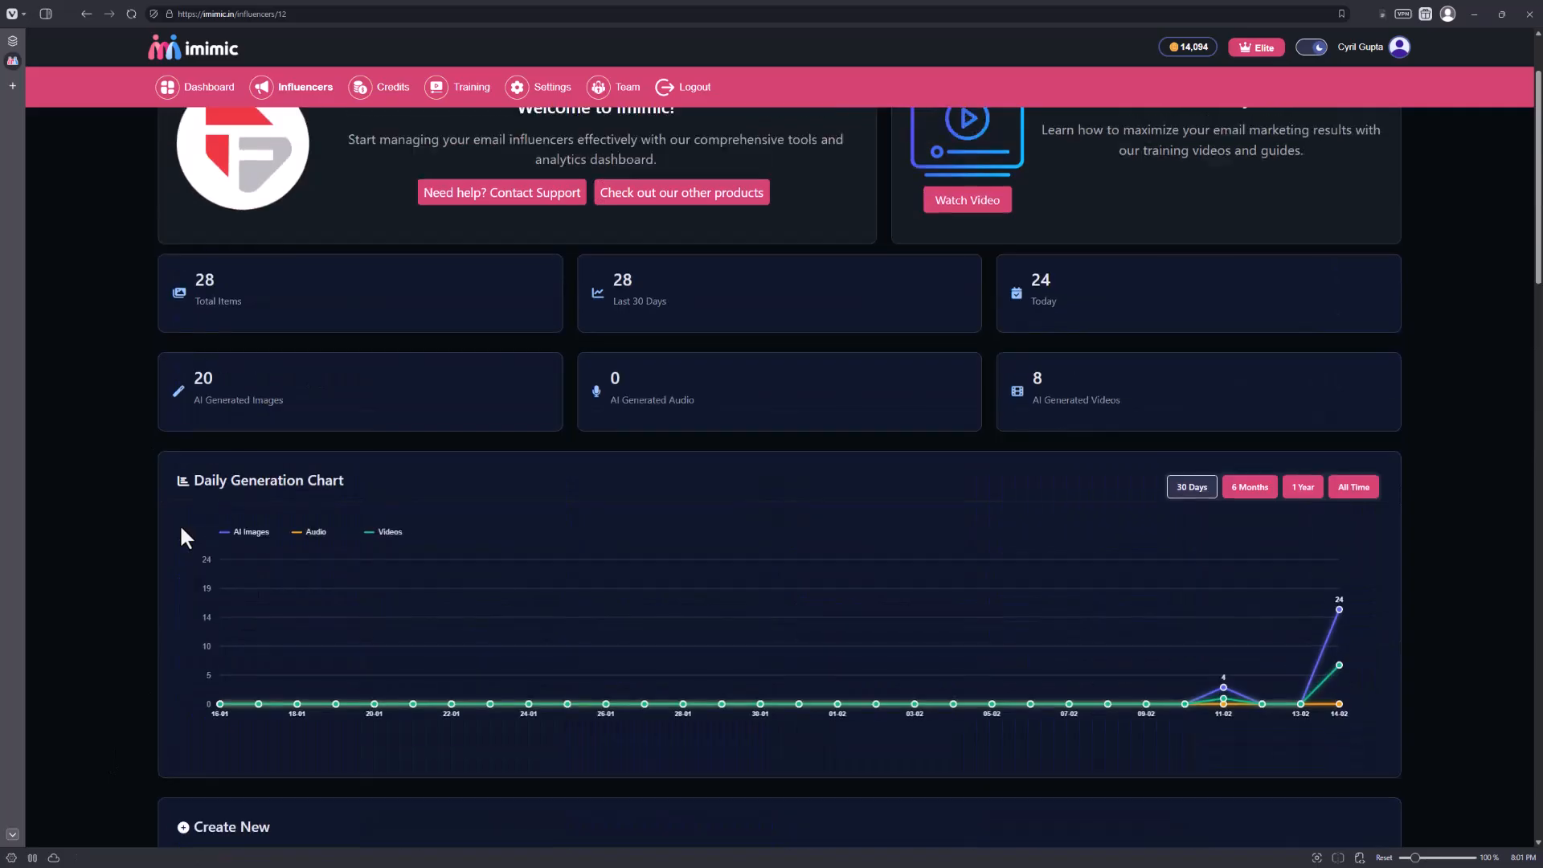
left_click(304, 88)
left_click(440, 282)
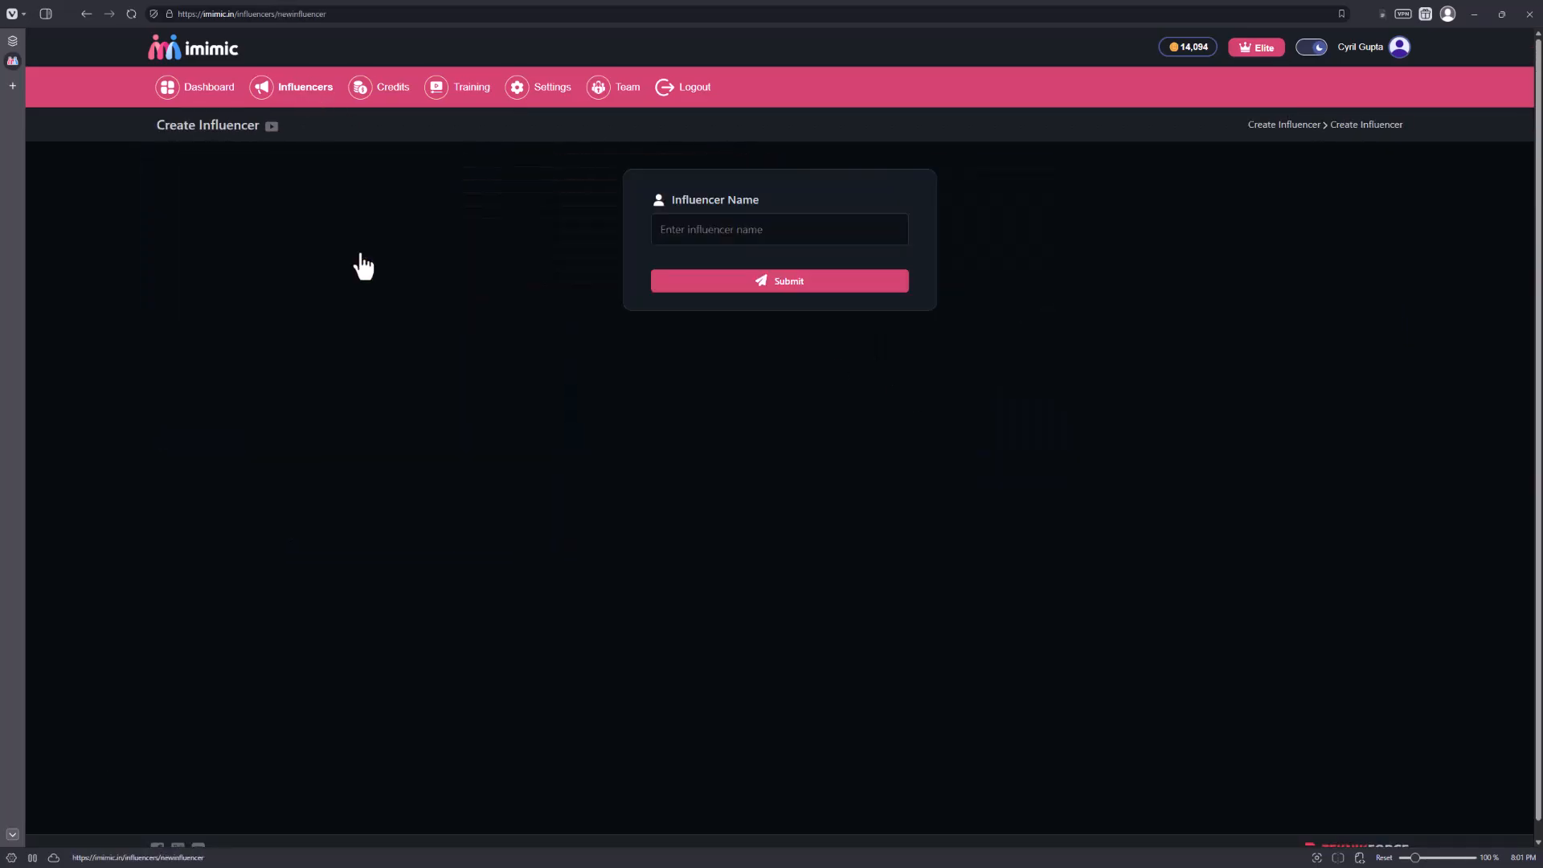
left_click(712, 231)
type("John Smith")
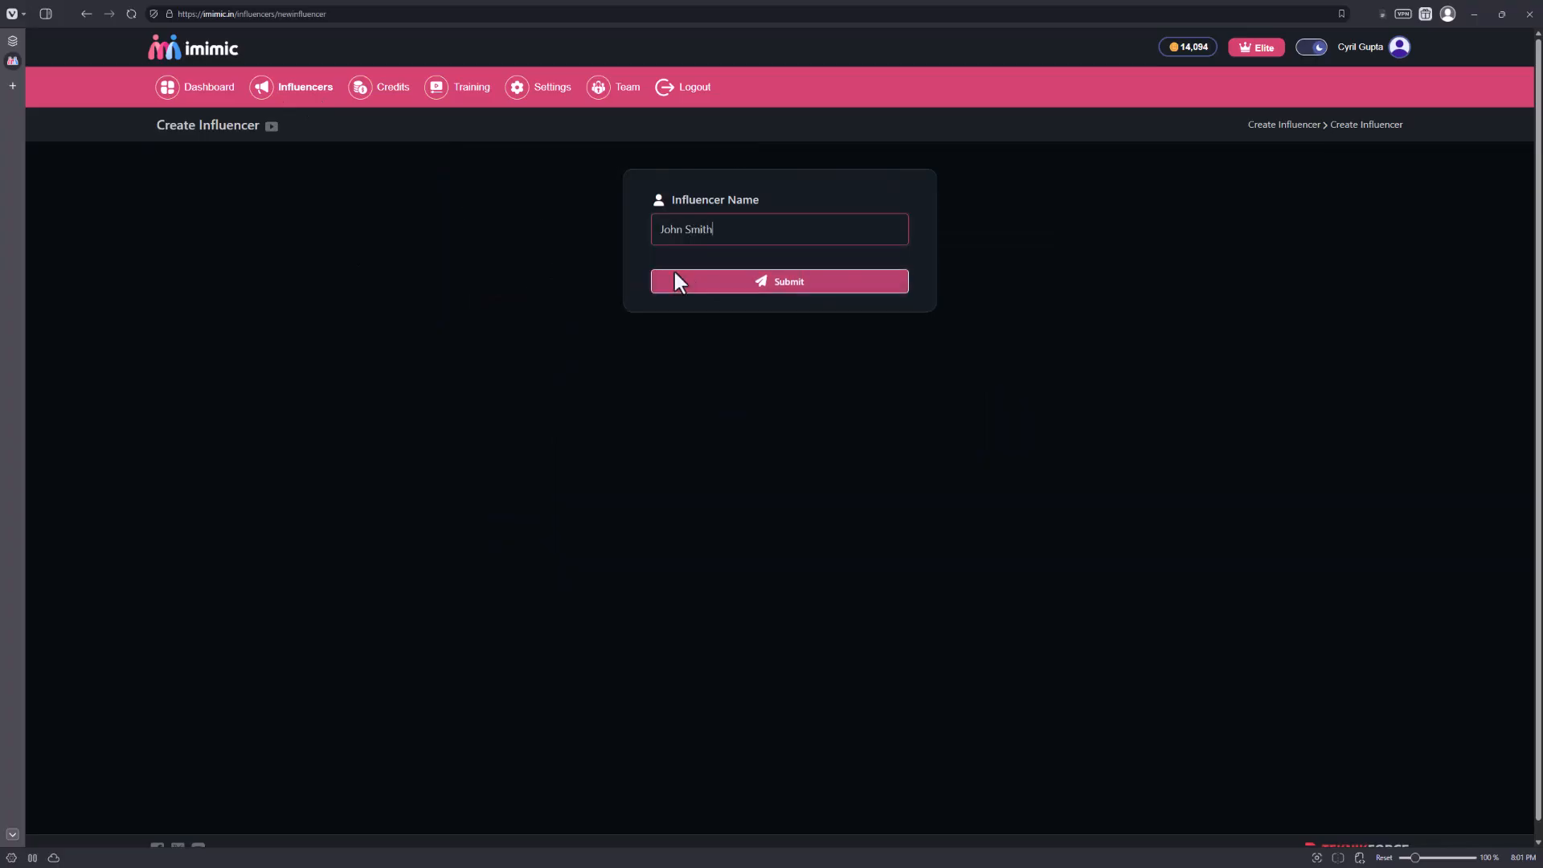
left_click(758, 282)
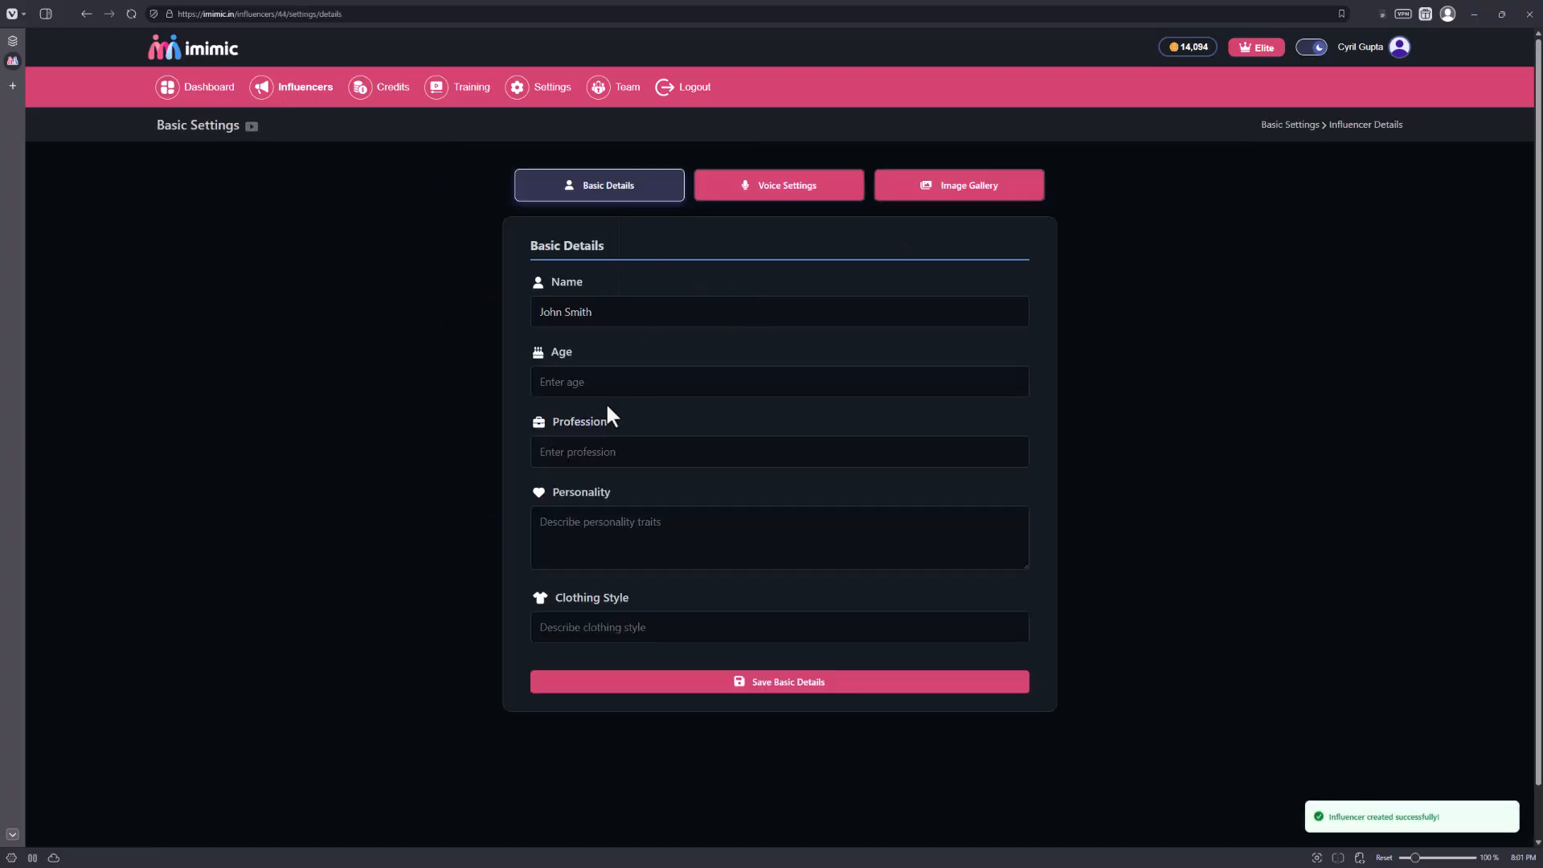
Set the new influencer's age to 45 and profession to Programmer, leaving personality and clothing style blank.
left_click(613, 384)
type("45")
left_click(633, 450)
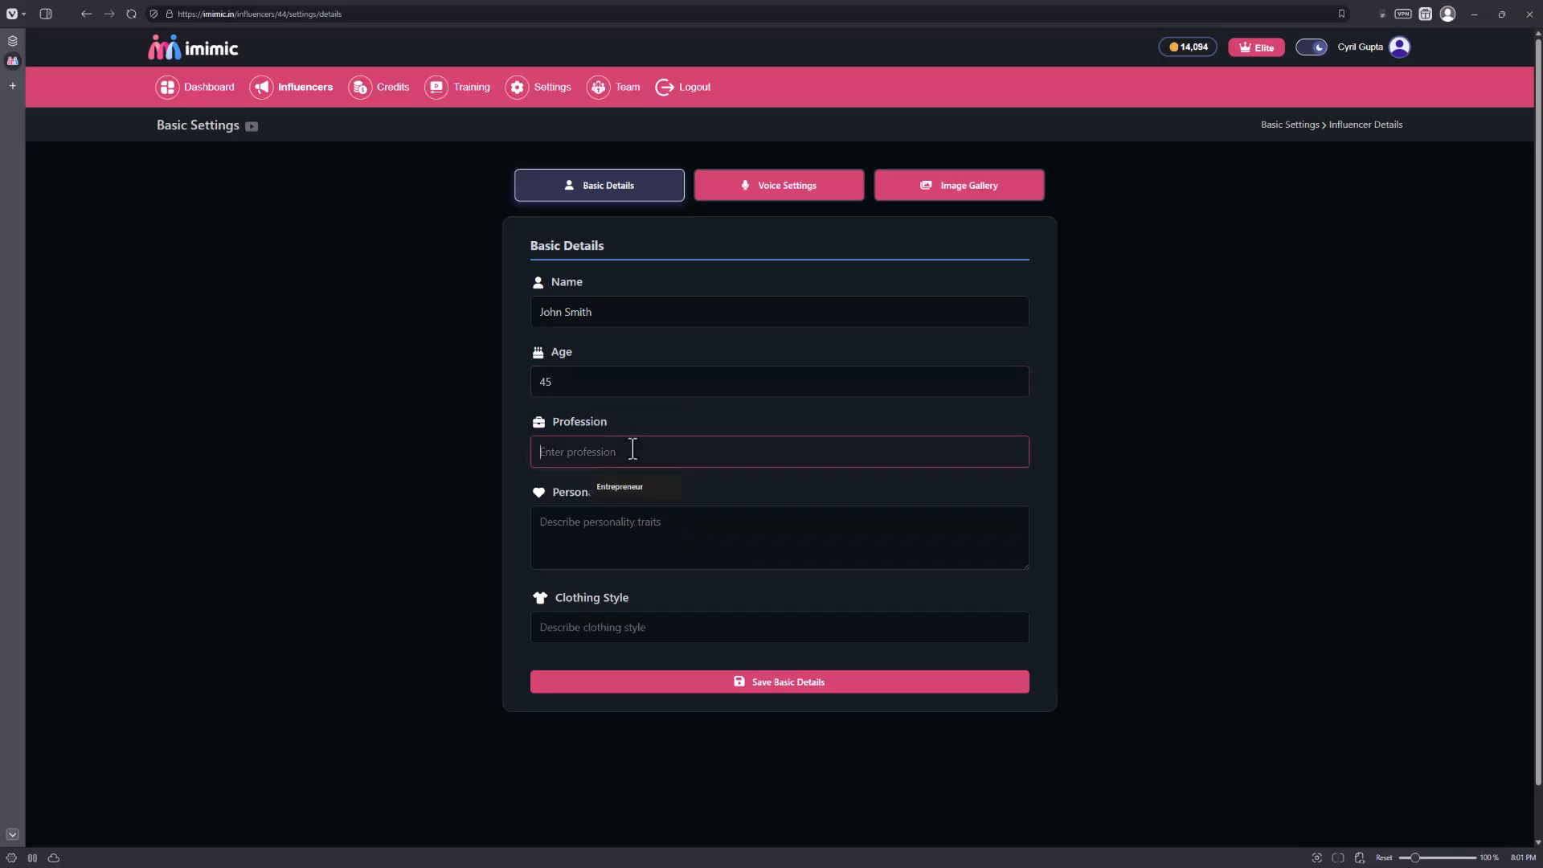
type("Programmer")
left_click(747, 522)
left_click(715, 631)
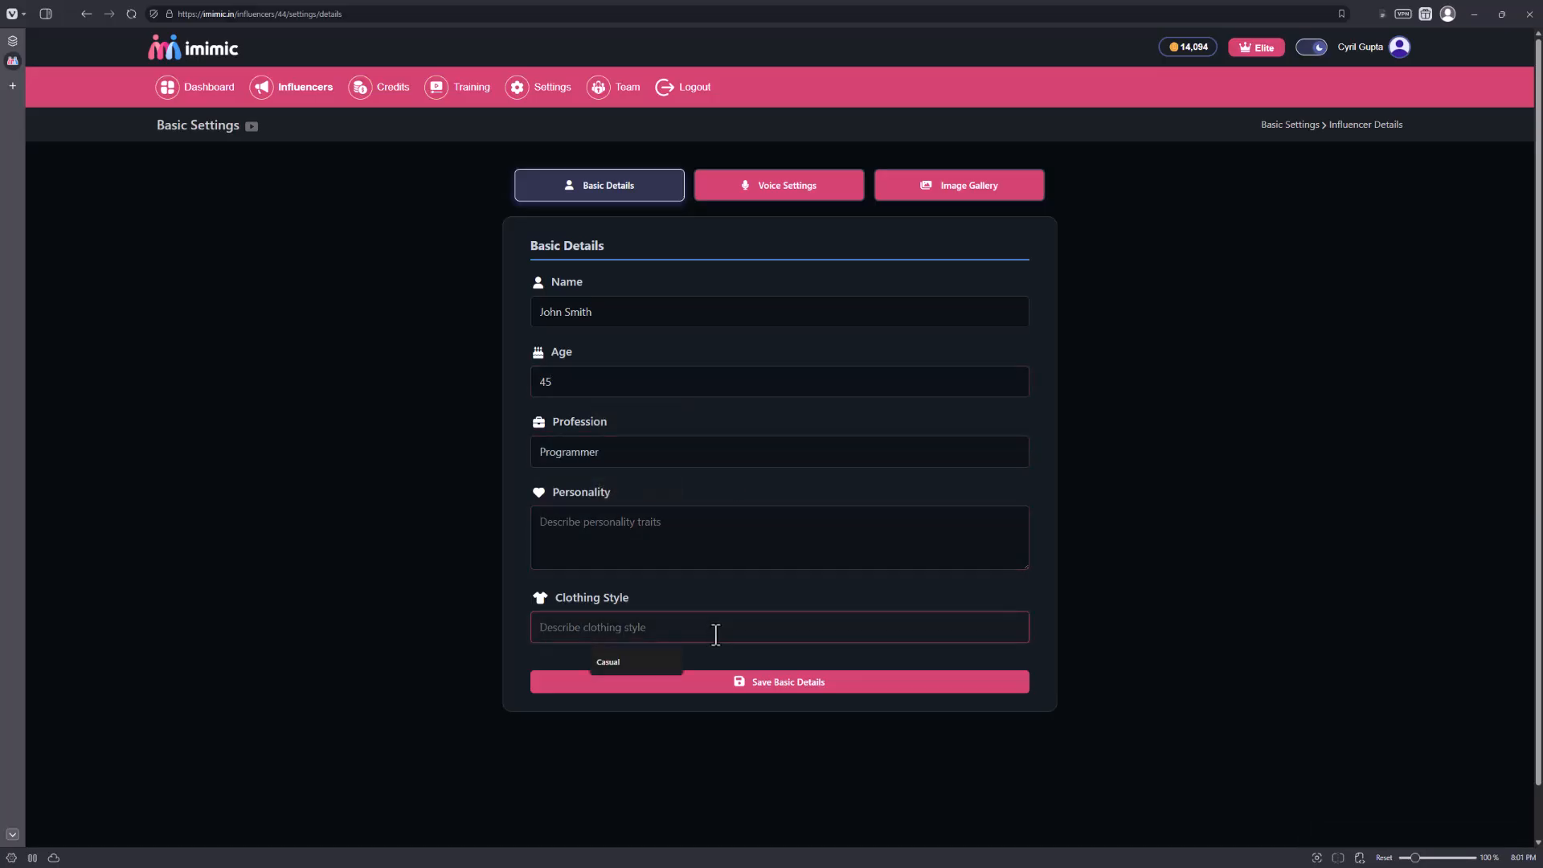
Look through the new influencer's voice settings with the Qwen Audio options, and view the image gallery settings.
left_click(848, 191)
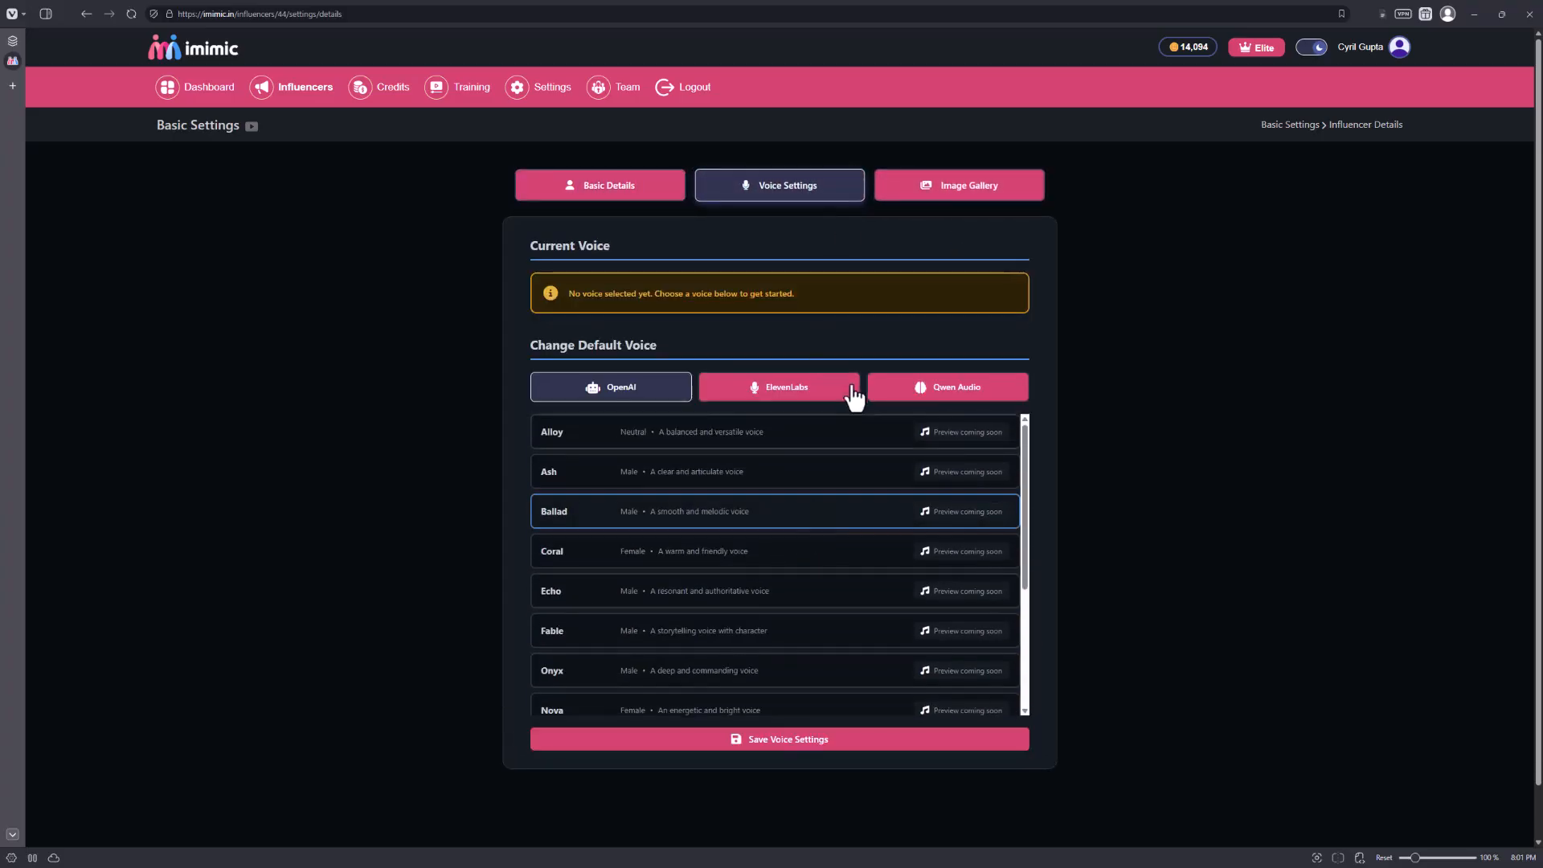
left_click(947, 390)
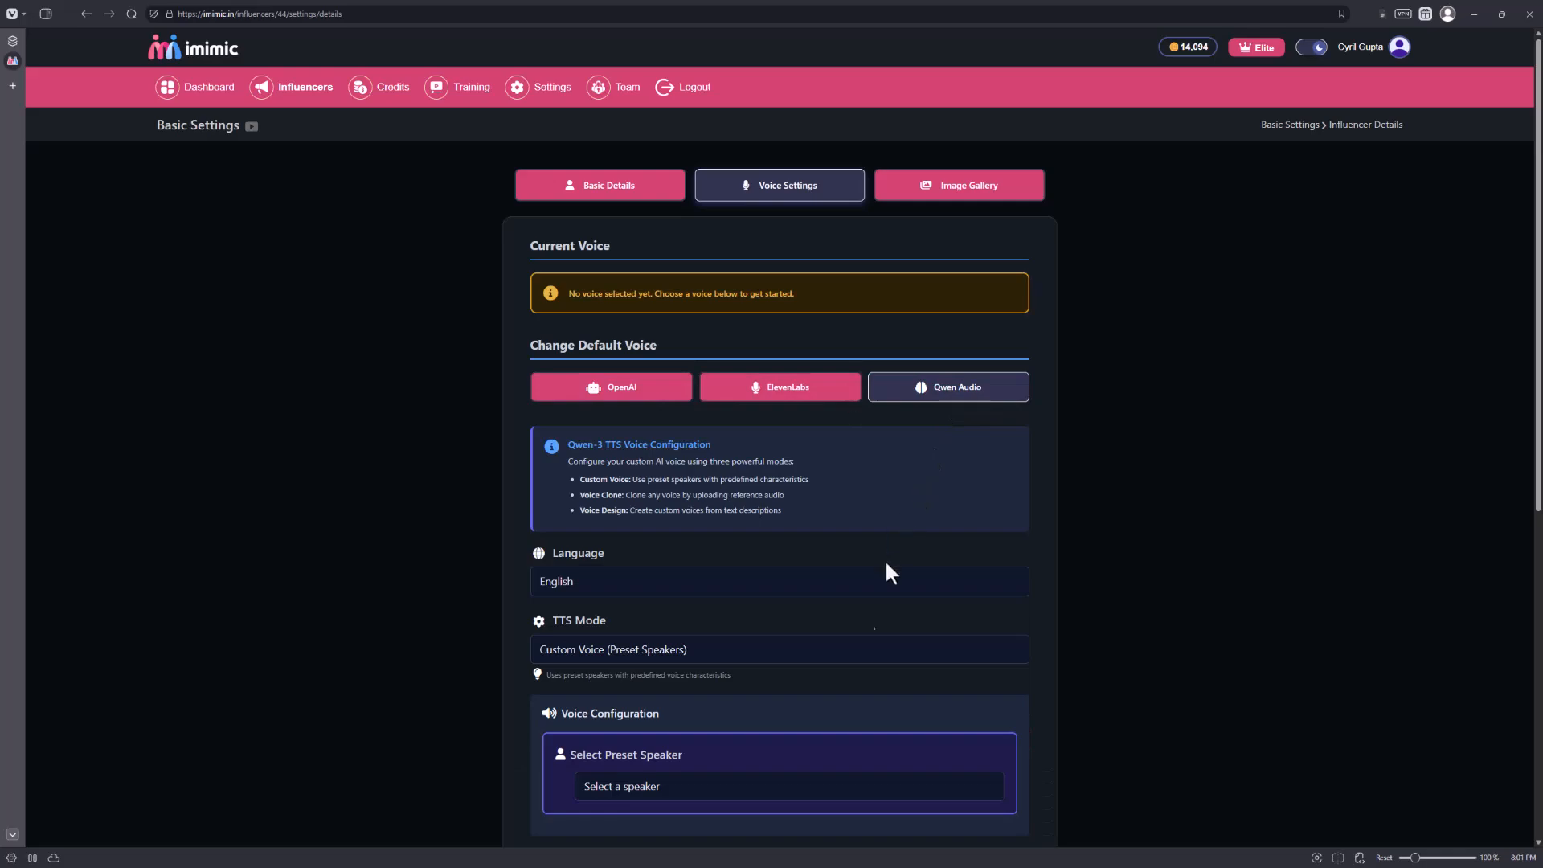
scroll(868, 595, "down", 2)
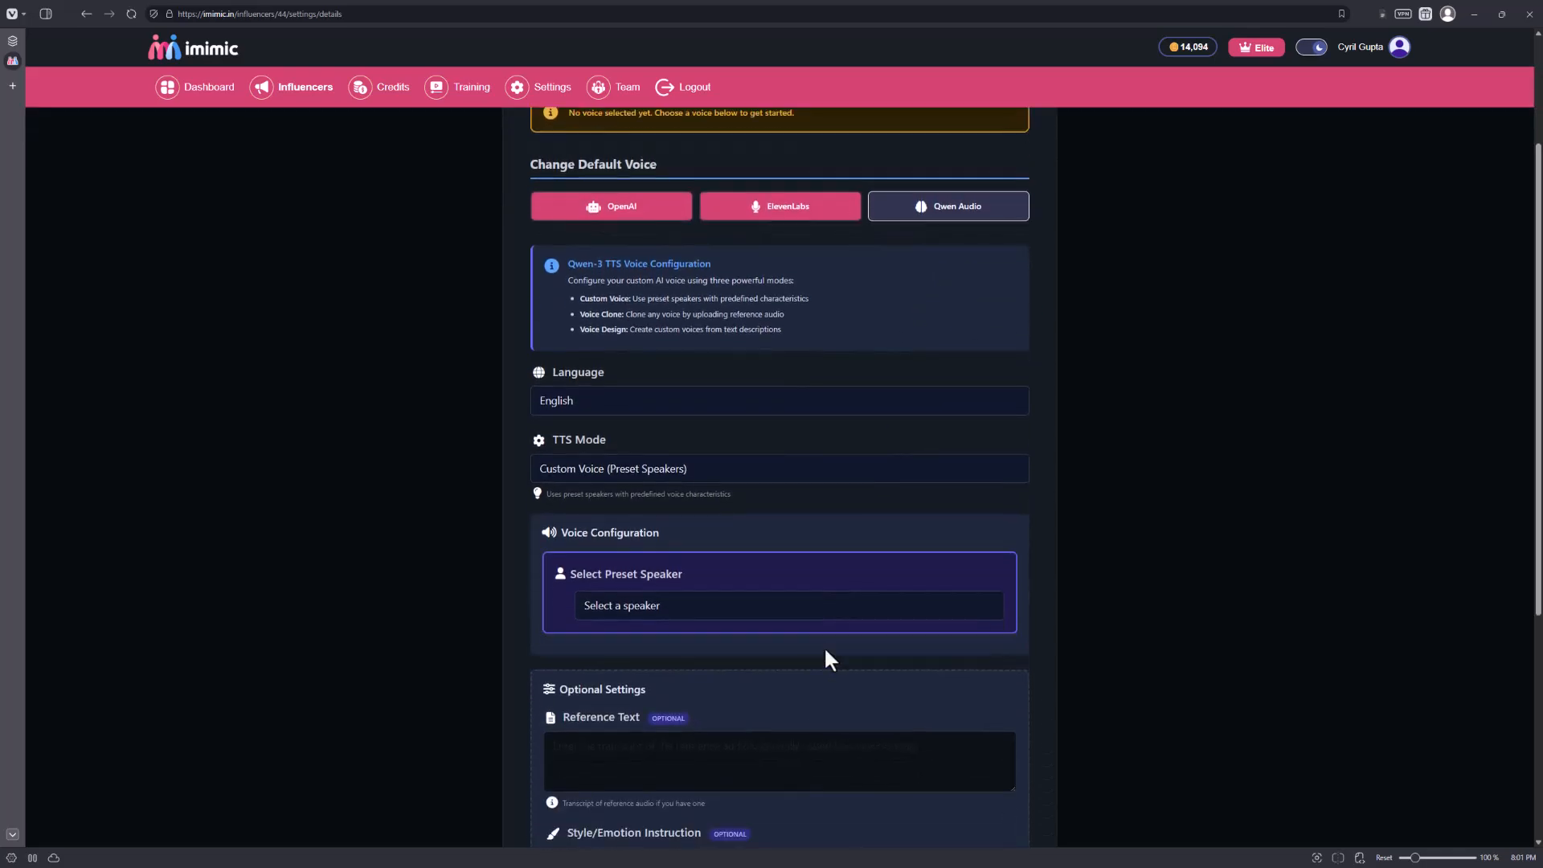
scroll(664, 778, "up", 2)
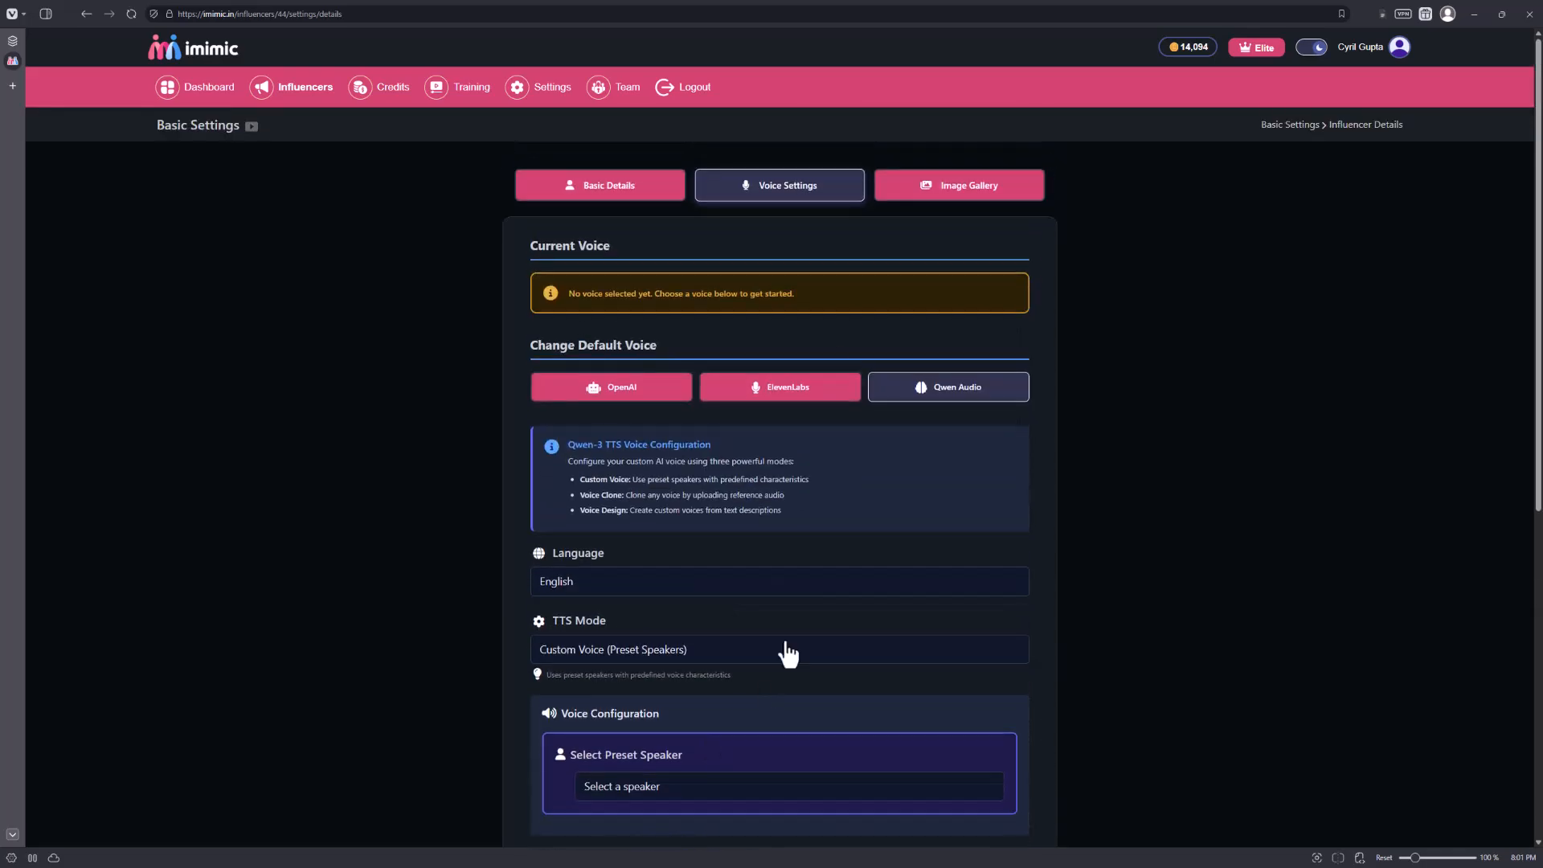
left_click(964, 200)
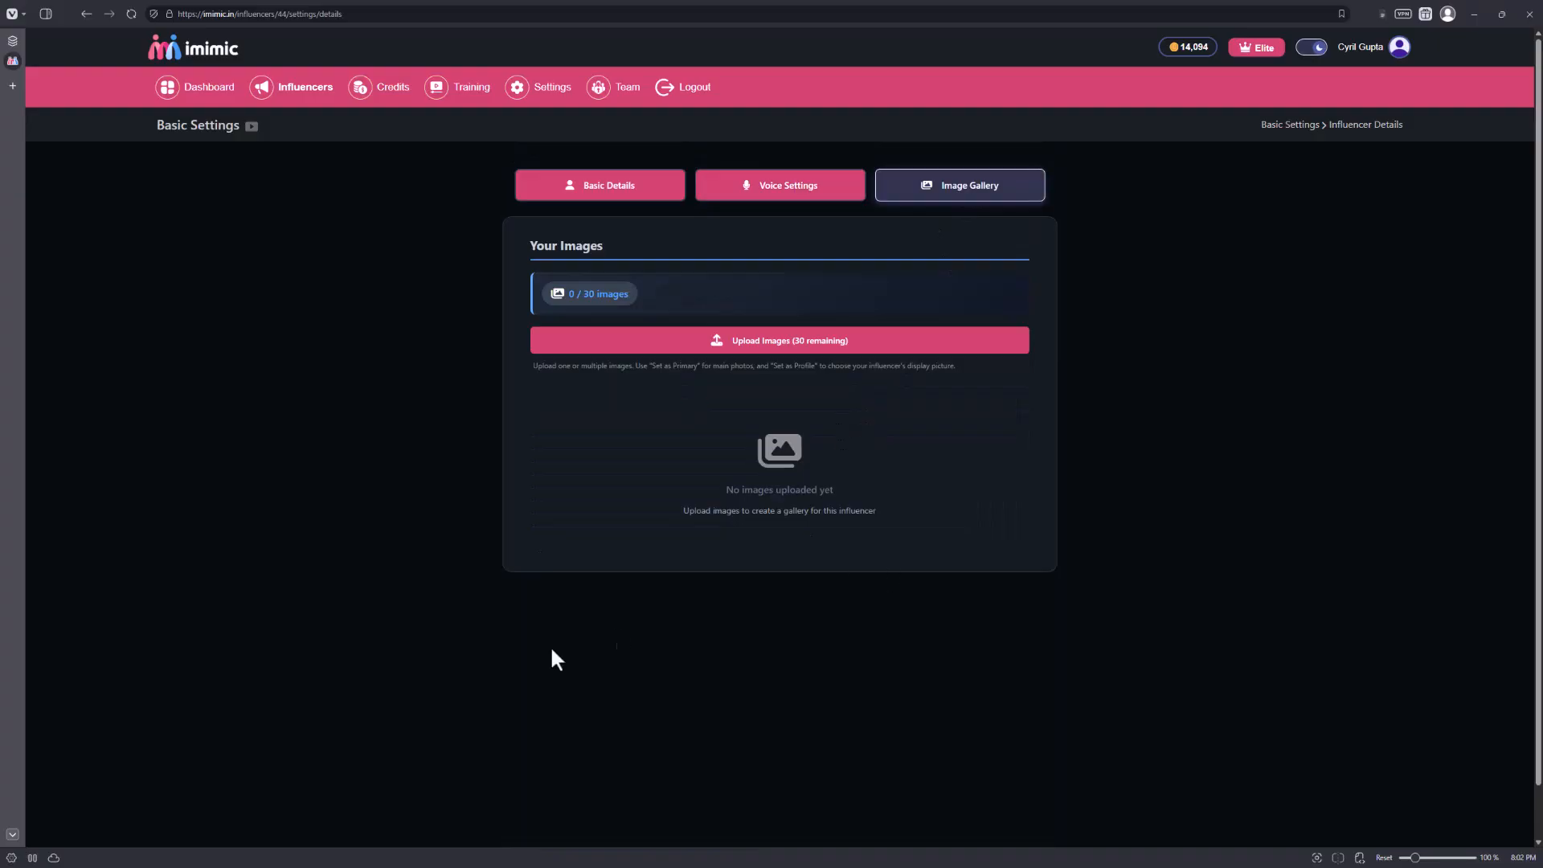
Return to the Influencers list and open the influencer pictured in a cap to view the content creation options.
right_click(273, 328)
left_click(318, 339)
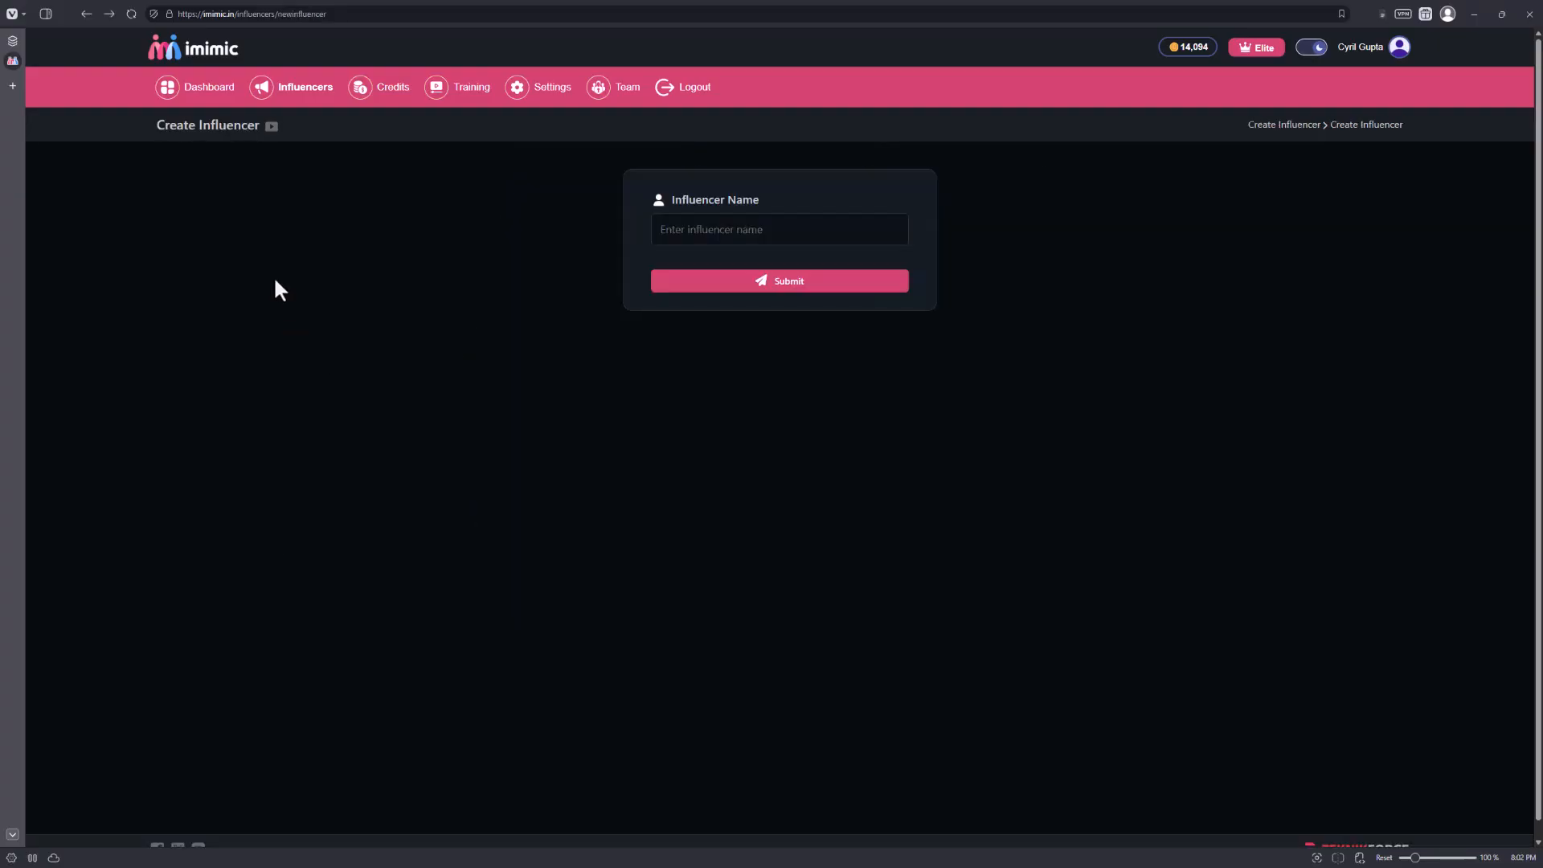
right_click(352, 292)
left_click(400, 300)
right_click(400, 297)
left_click(409, 314)
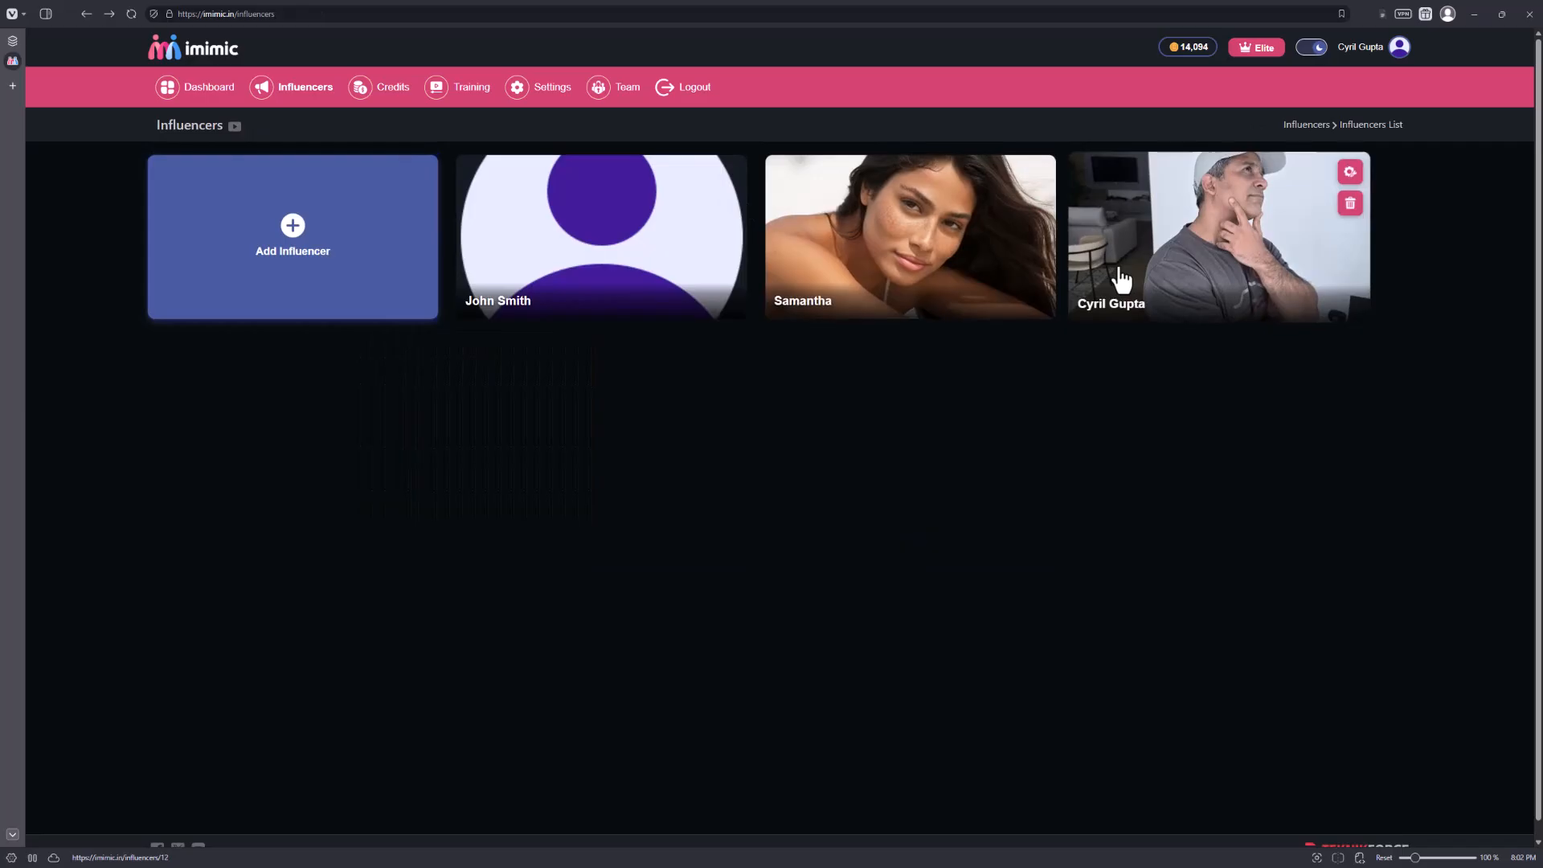
left_click(1119, 282)
scroll(1034, 491, "down", 12)
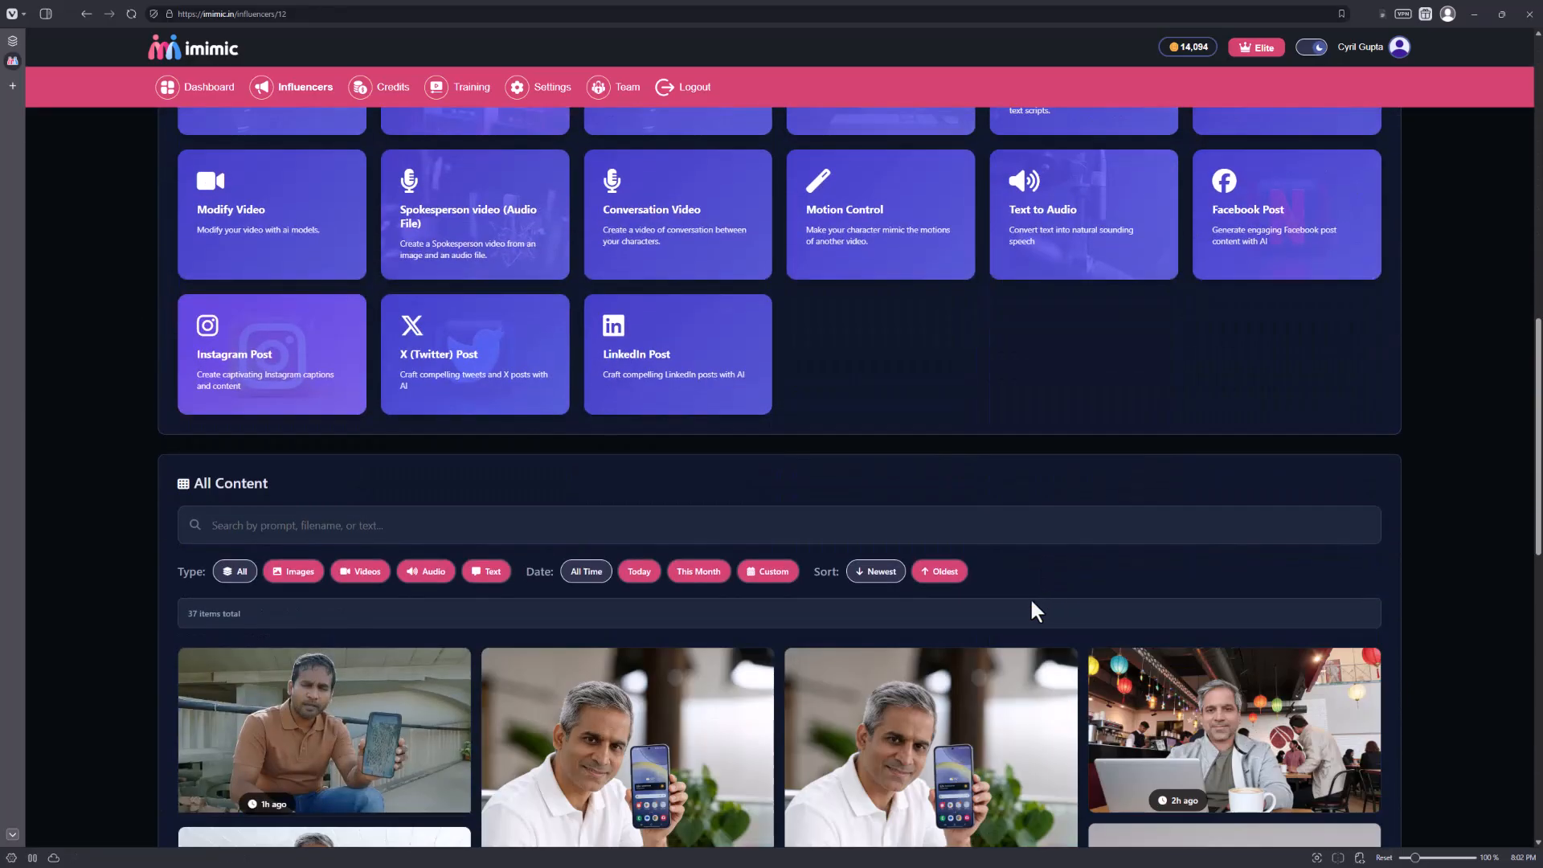
scroll(1037, 601, "up", 2)
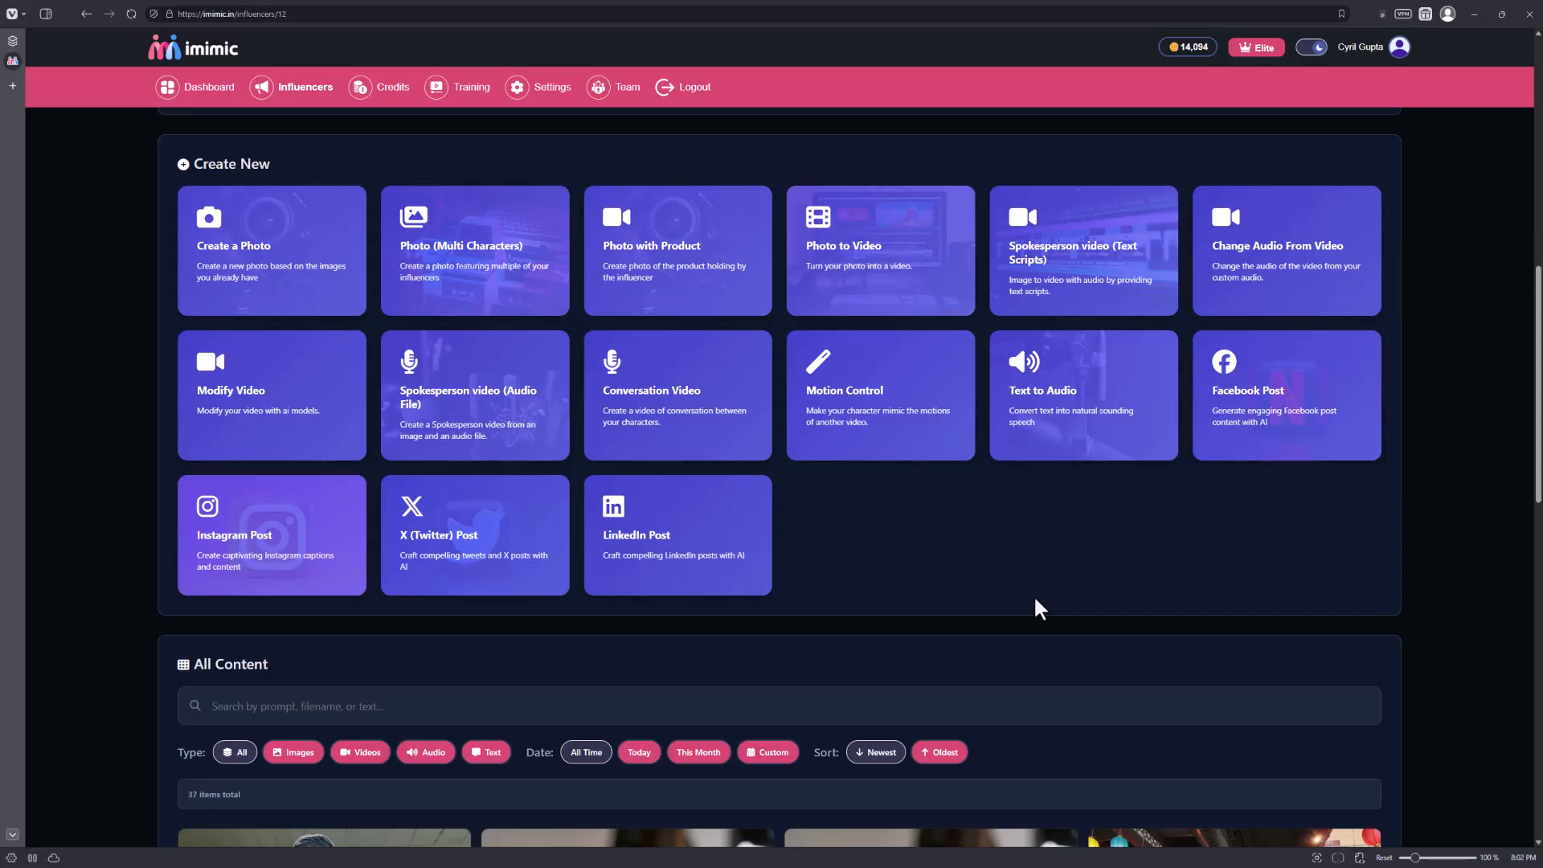
Open the Facebook Post Generator and review its Enhance Content, Make Concise and Create Post modes, Suggest Topics and Fresh Ideas From News.
left_click(1318, 434)
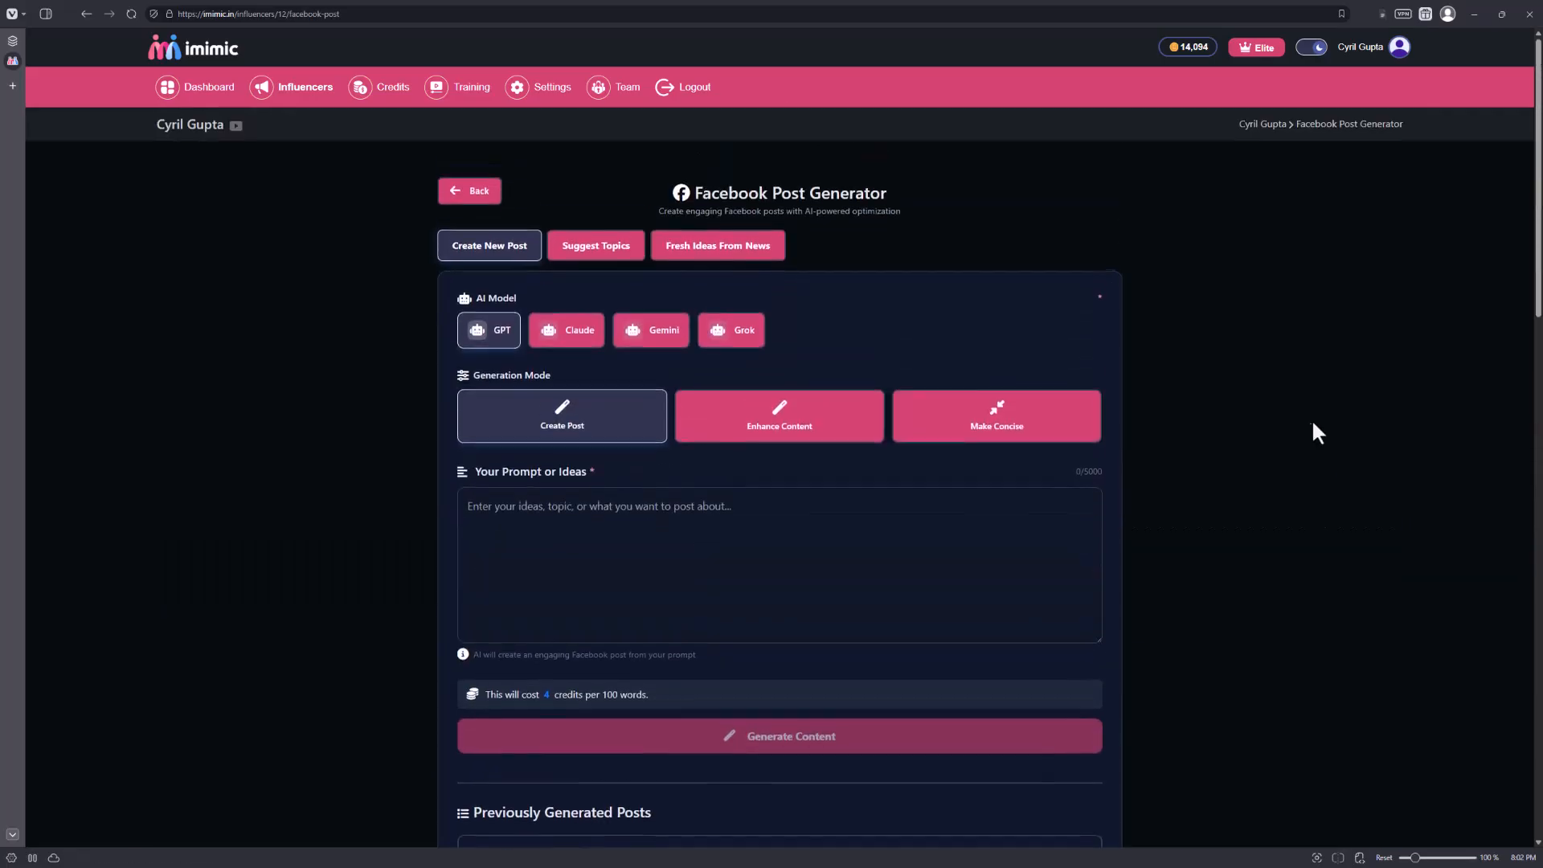
left_click(678, 556)
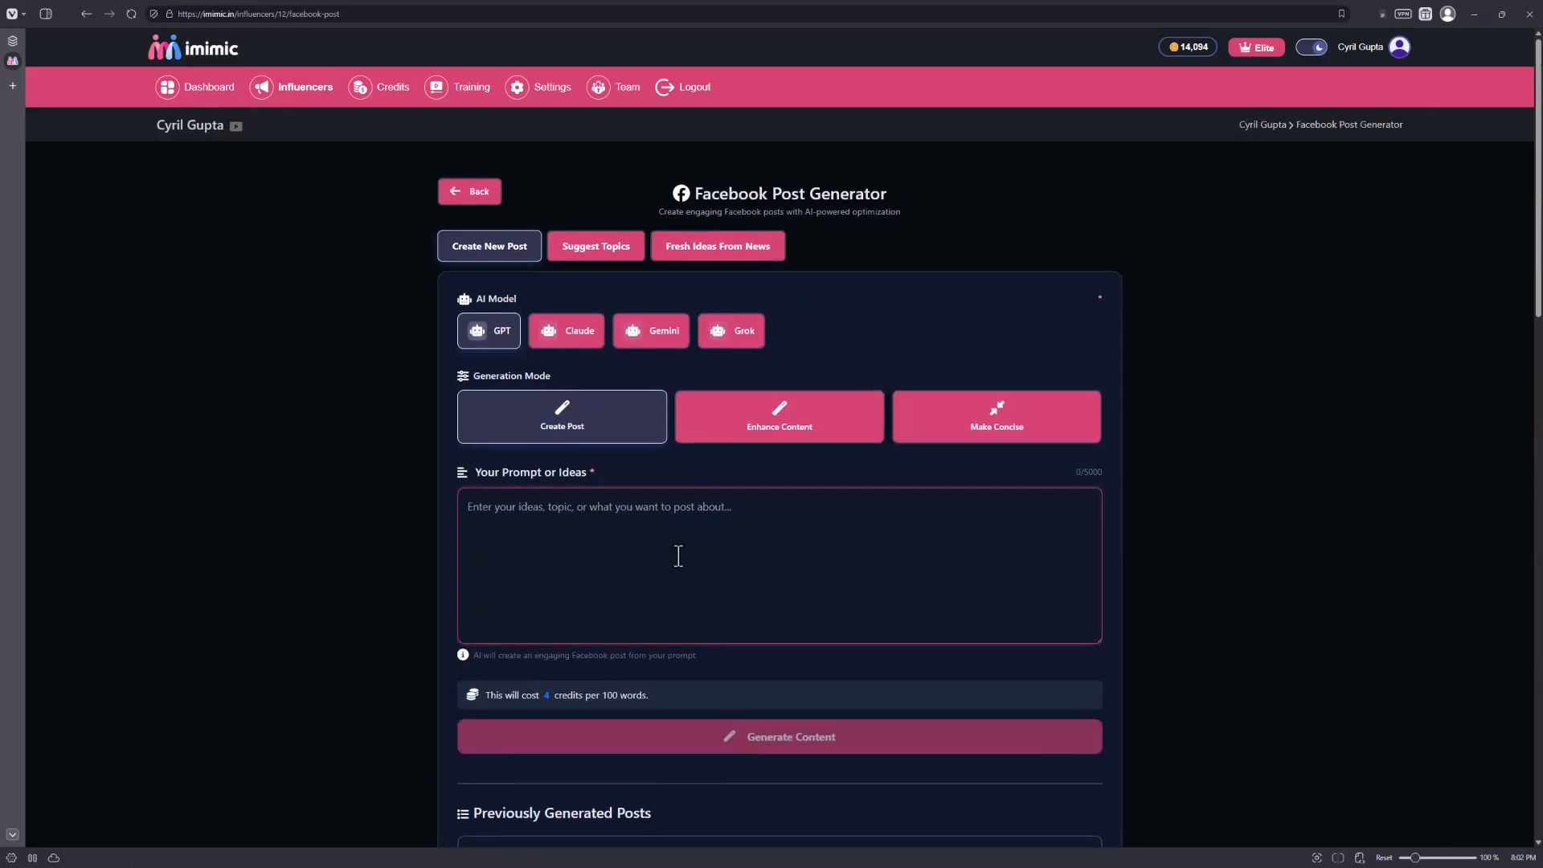
left_click(680, 438)
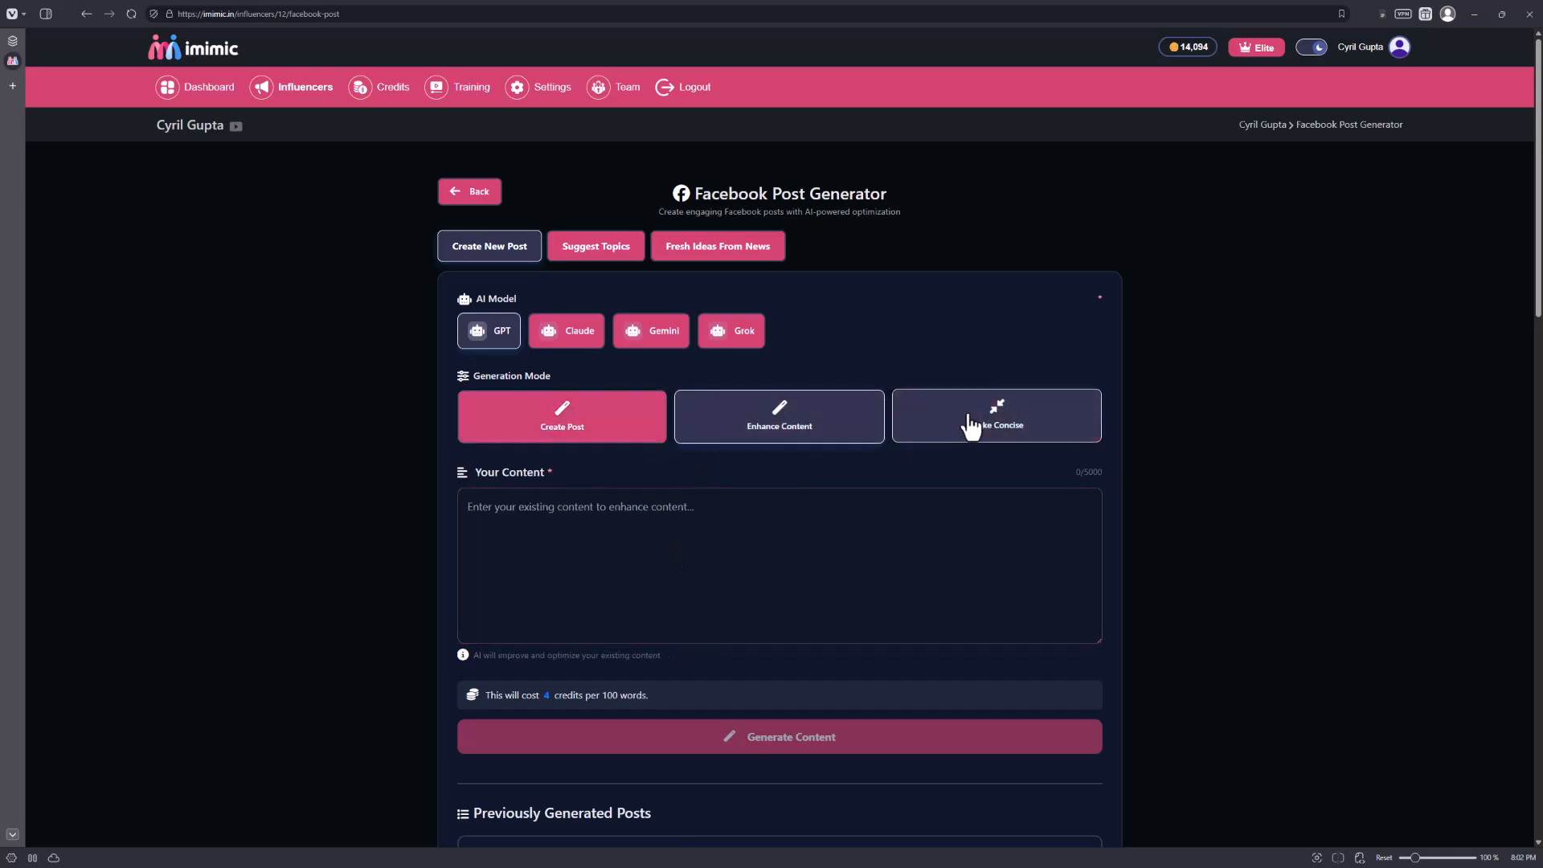
left_click(970, 432)
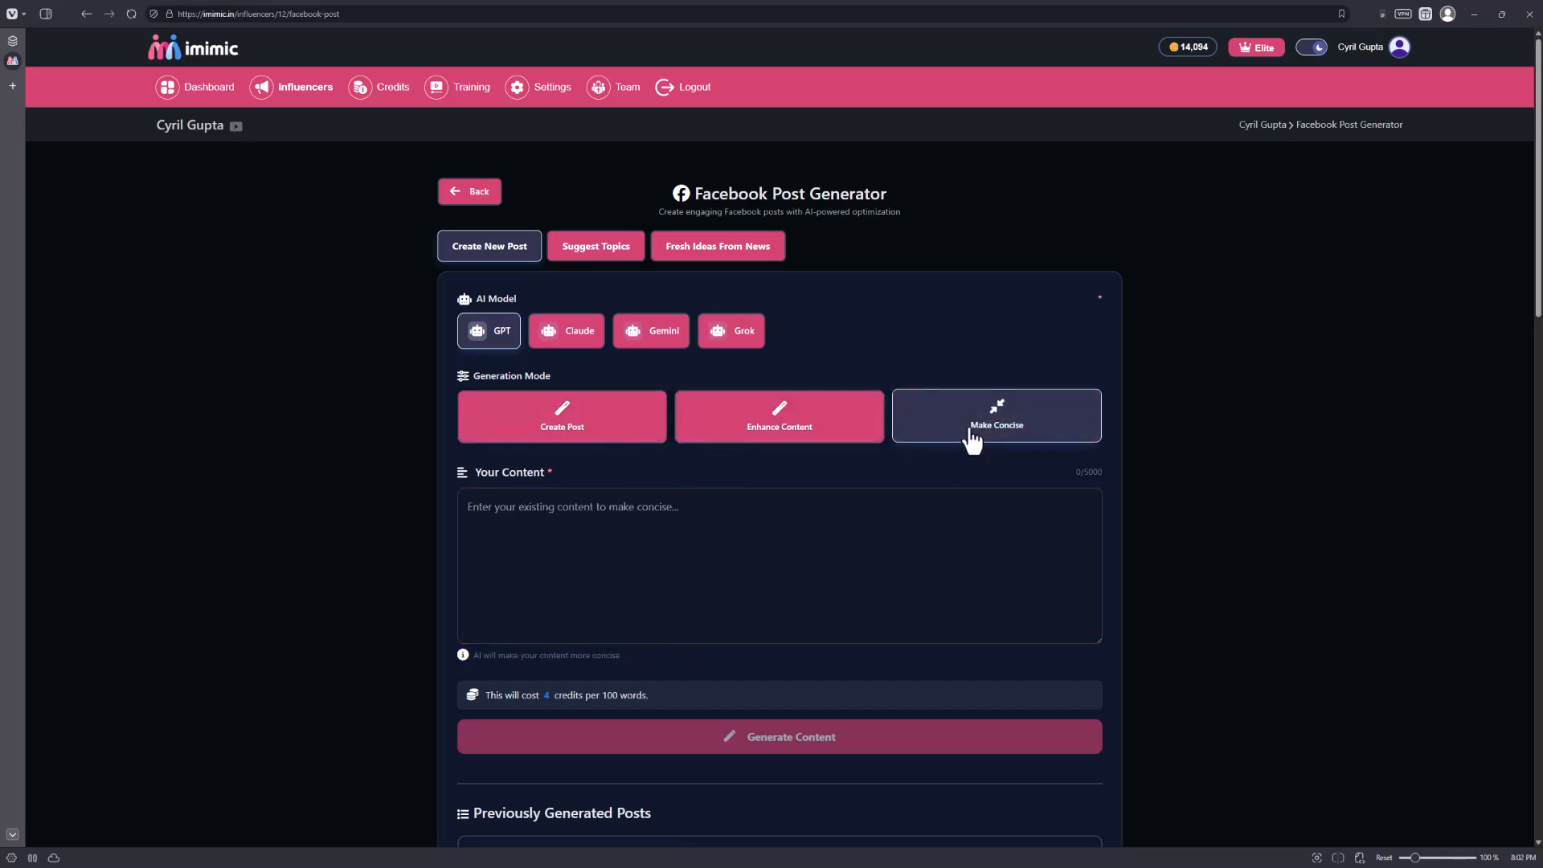
left_click(628, 436)
left_click(621, 250)
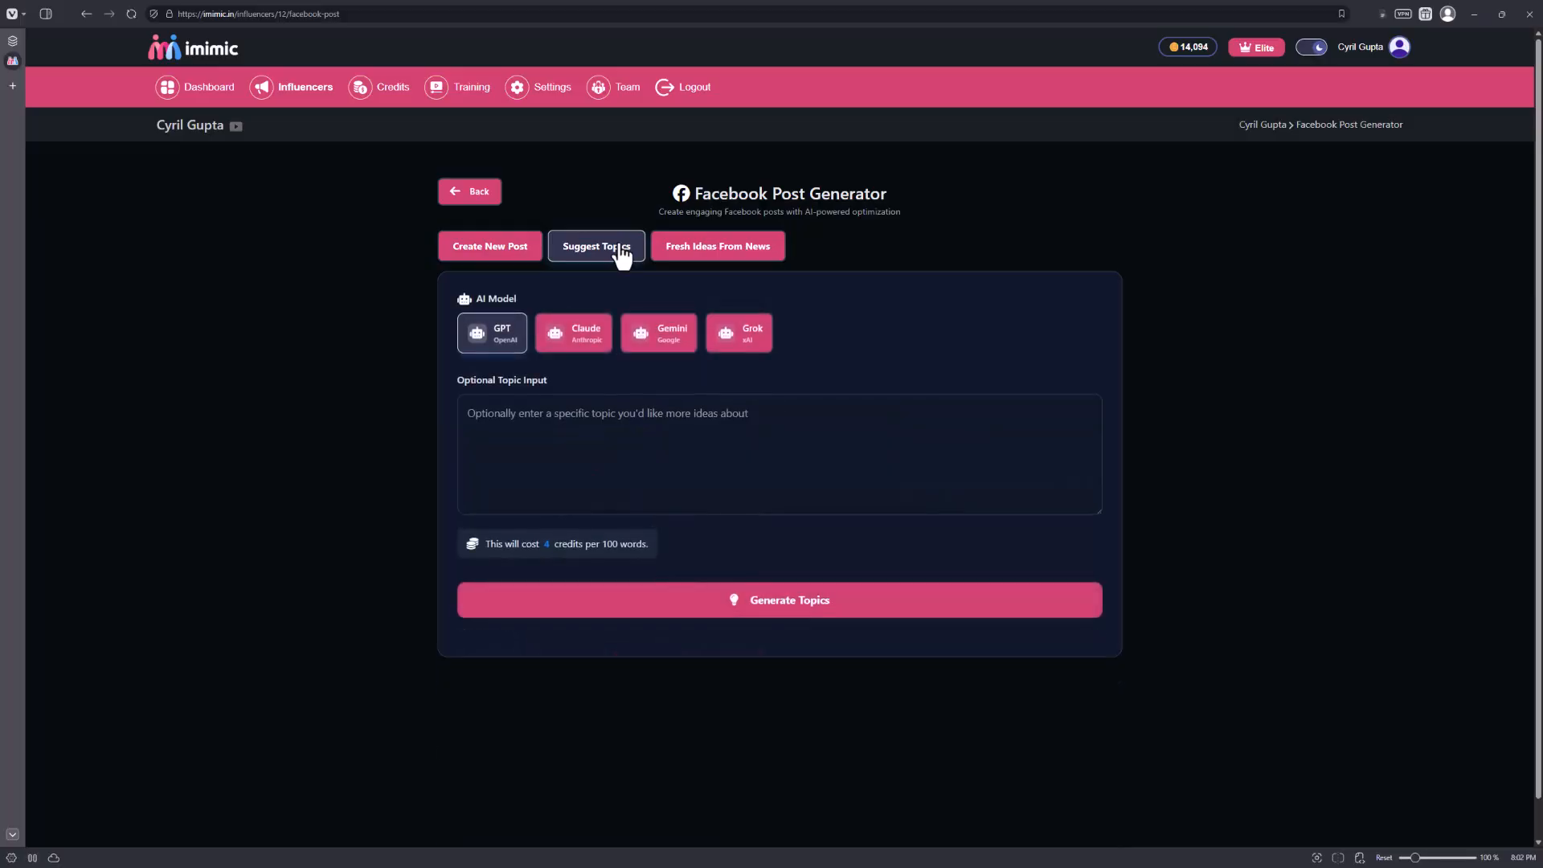
left_click(680, 258)
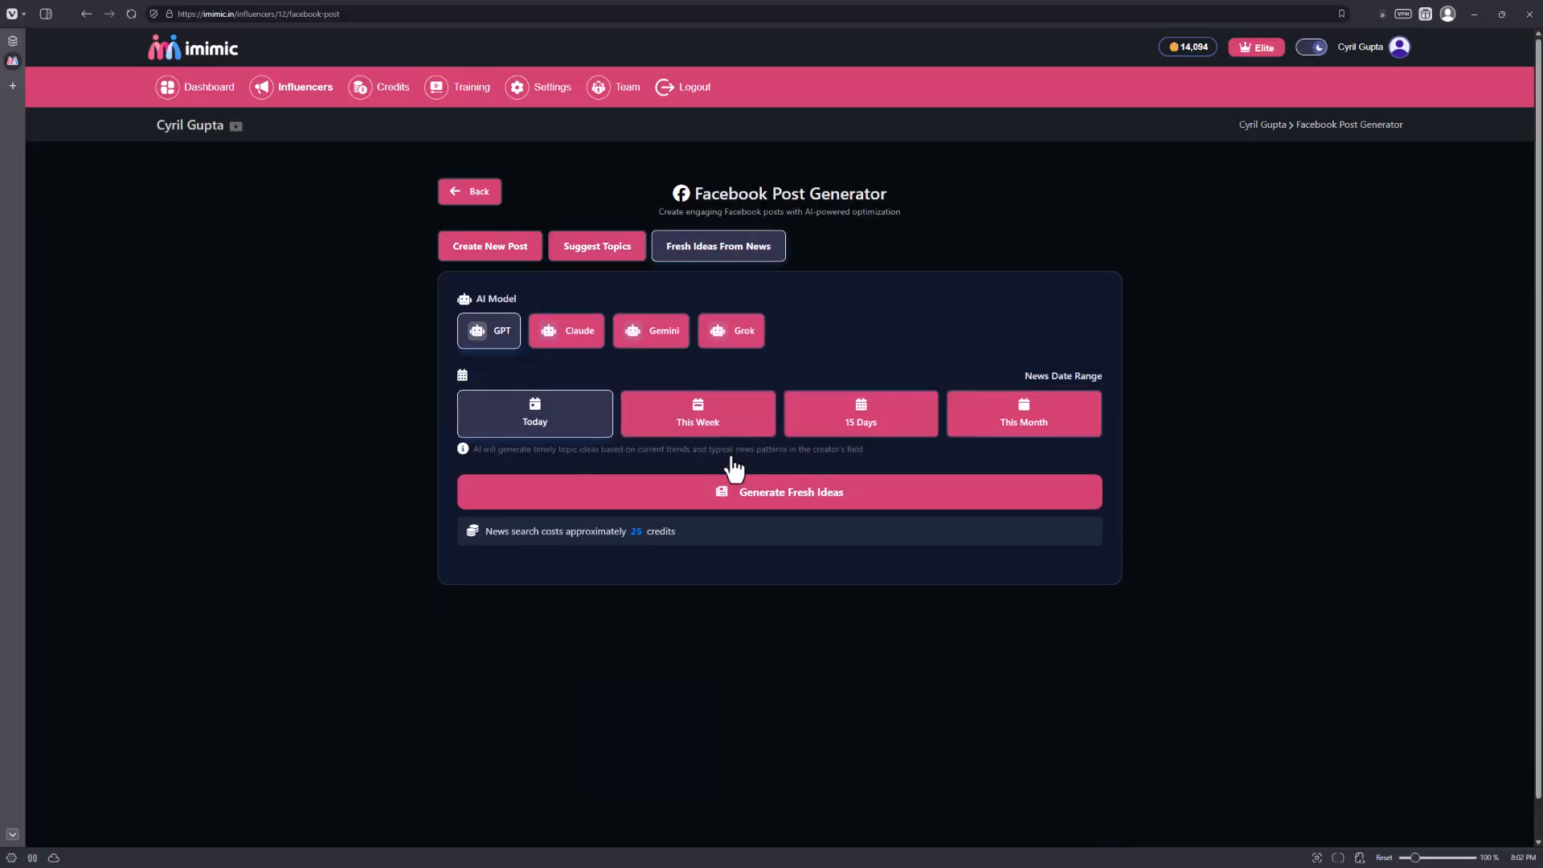
Enter the new Facebook post prompt "write a fun post on amazing it is to create a digital twin using ai. Keep it under 99 words".
left_click(524, 250)
left_click(646, 596)
type("write a fun post on amazing it is to create a digital twin using ai. Keep it under 99 words")
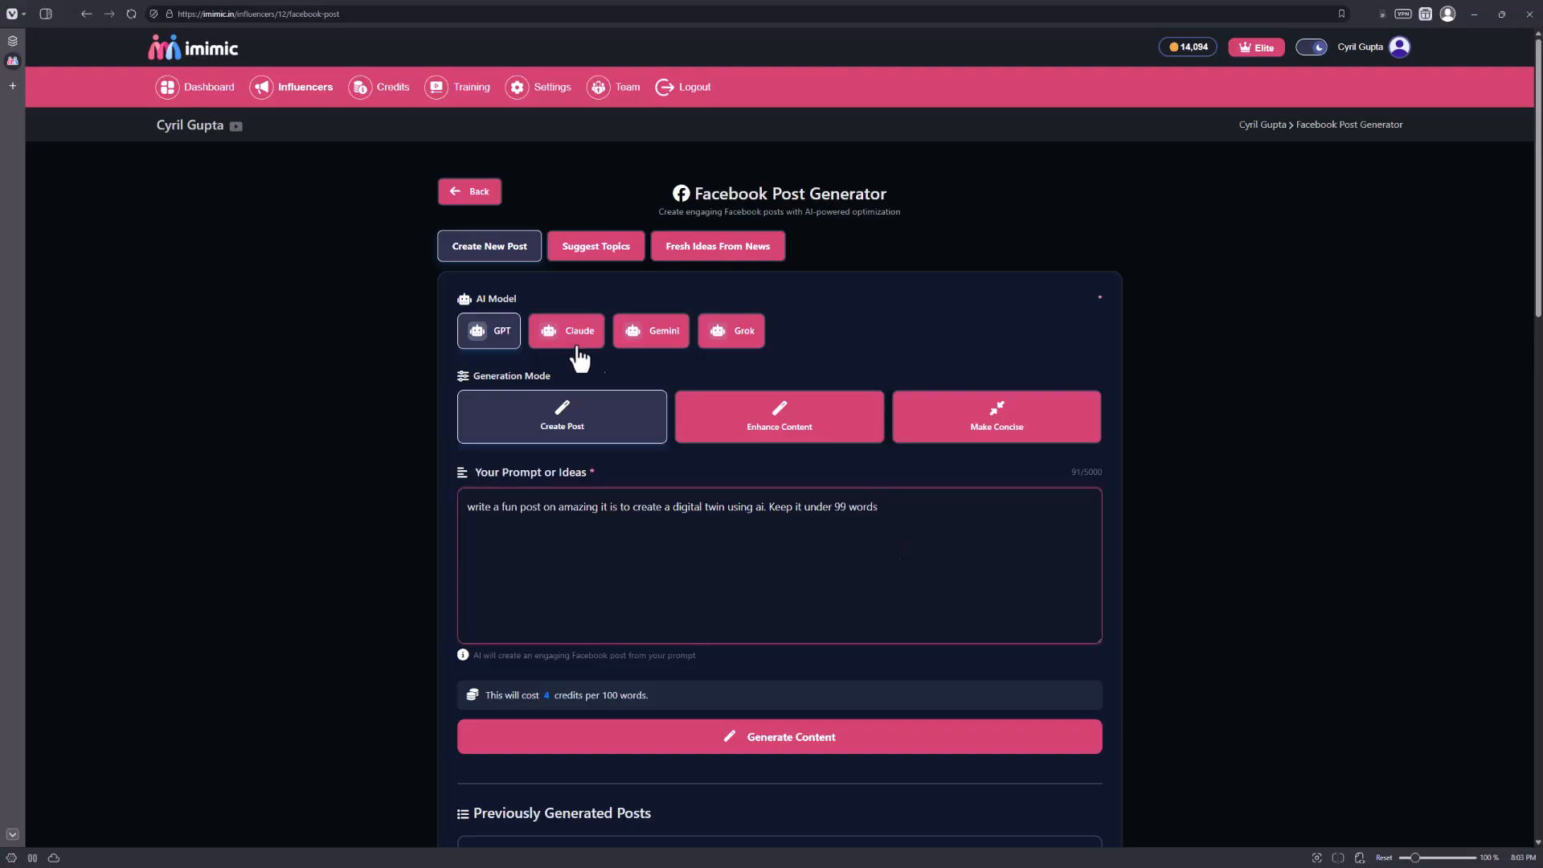
Try the Claude, Gemini and Grok models, set the AI model back to GPT and generate the Facebook post.
left_click(577, 350)
left_click(678, 346)
left_click(718, 341)
left_click(479, 346)
scroll(924, 630, "down", 2)
left_click(865, 633)
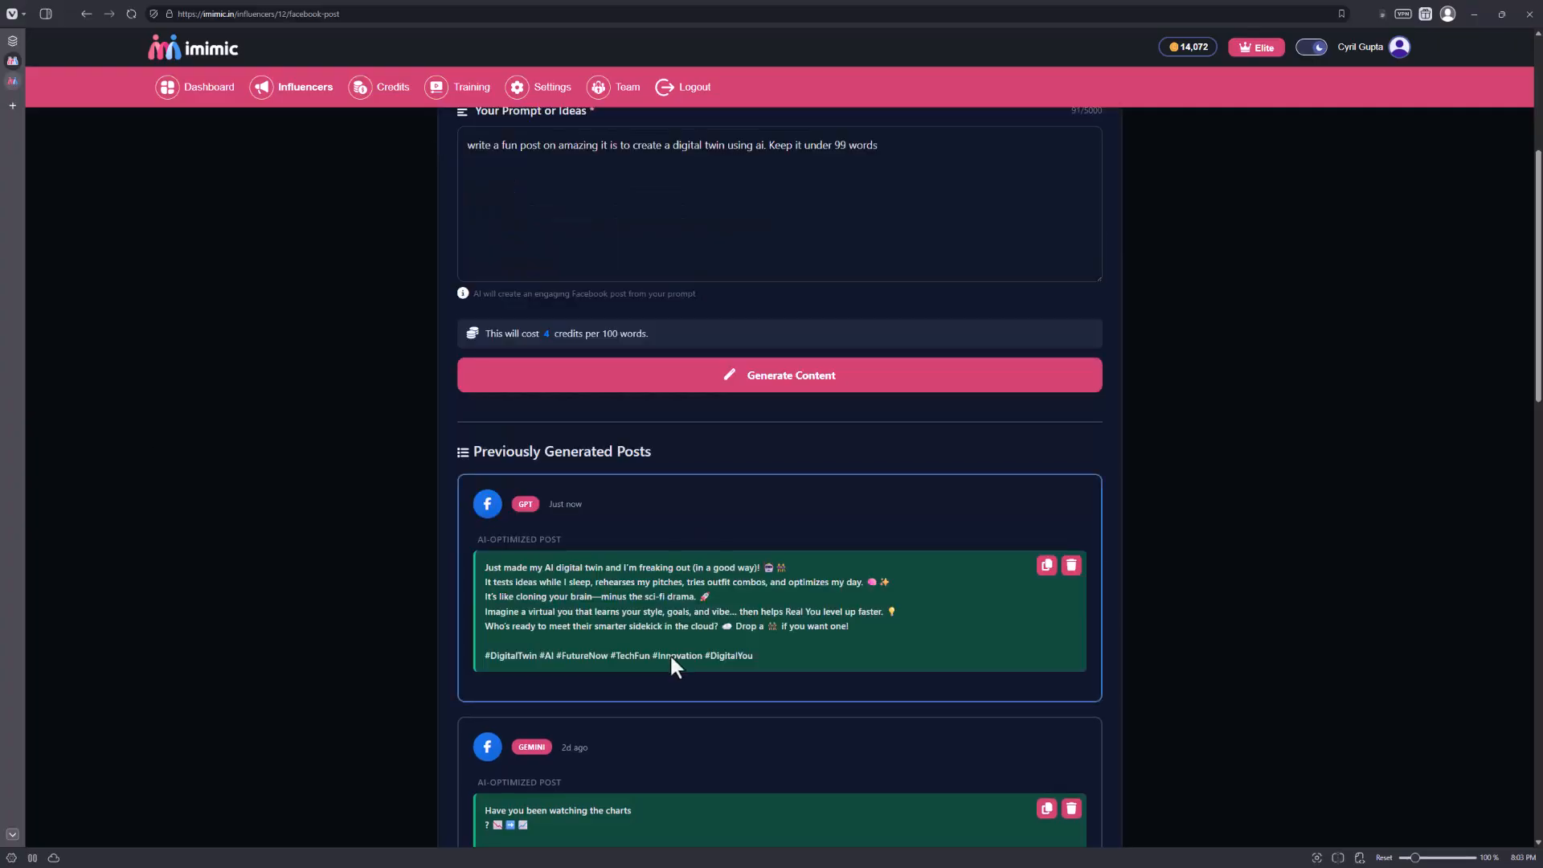
Copy the newly generated GPT post, and view the café photo's preview page before returning to the Facebook Post Generator.
left_click(1046, 565)
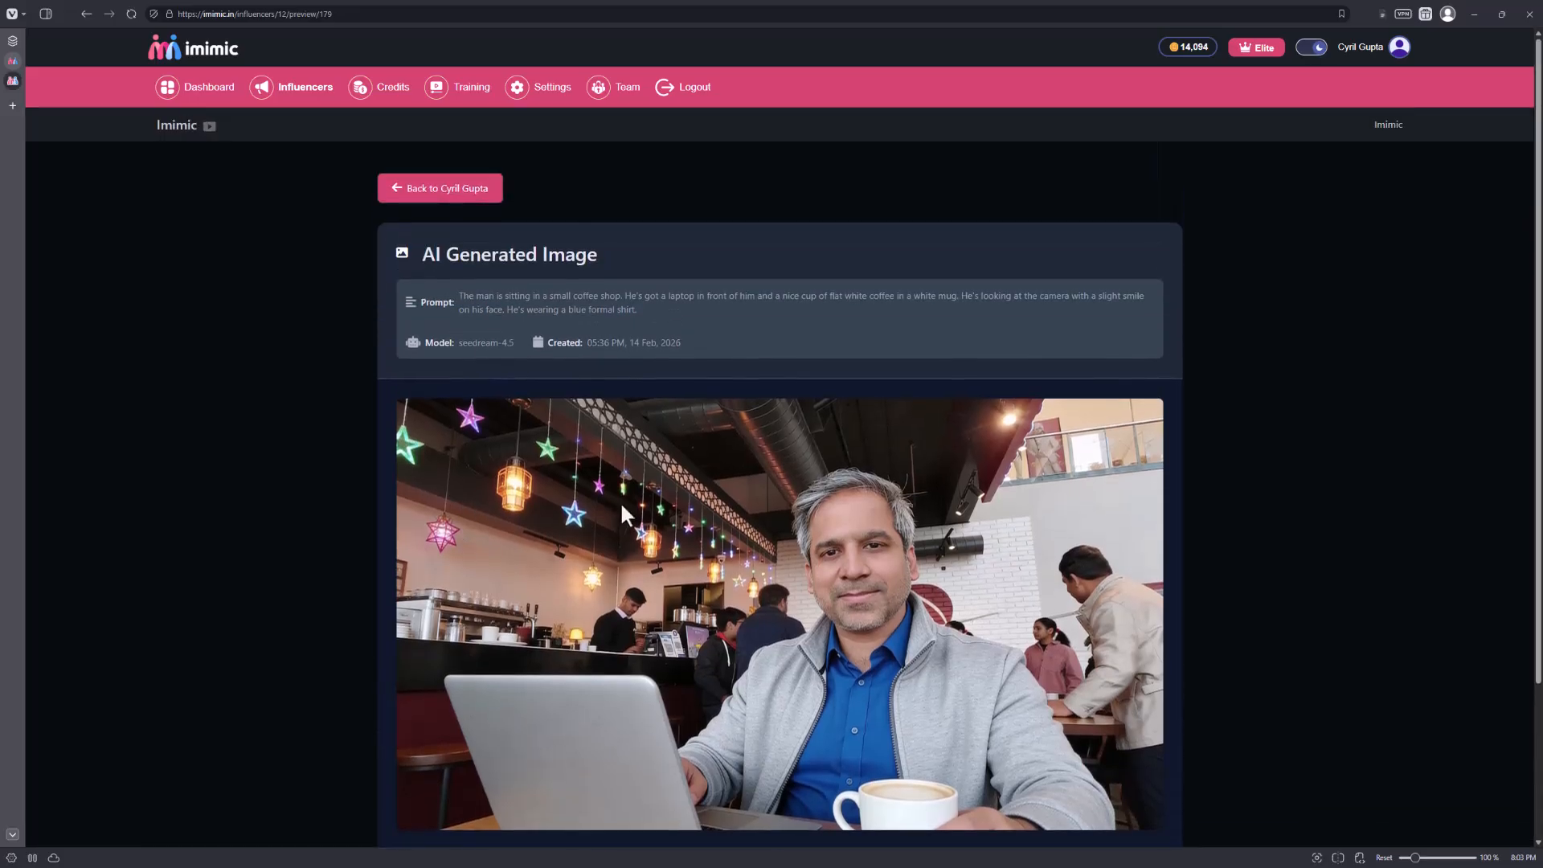
scroll(642, 499, "down", 3)
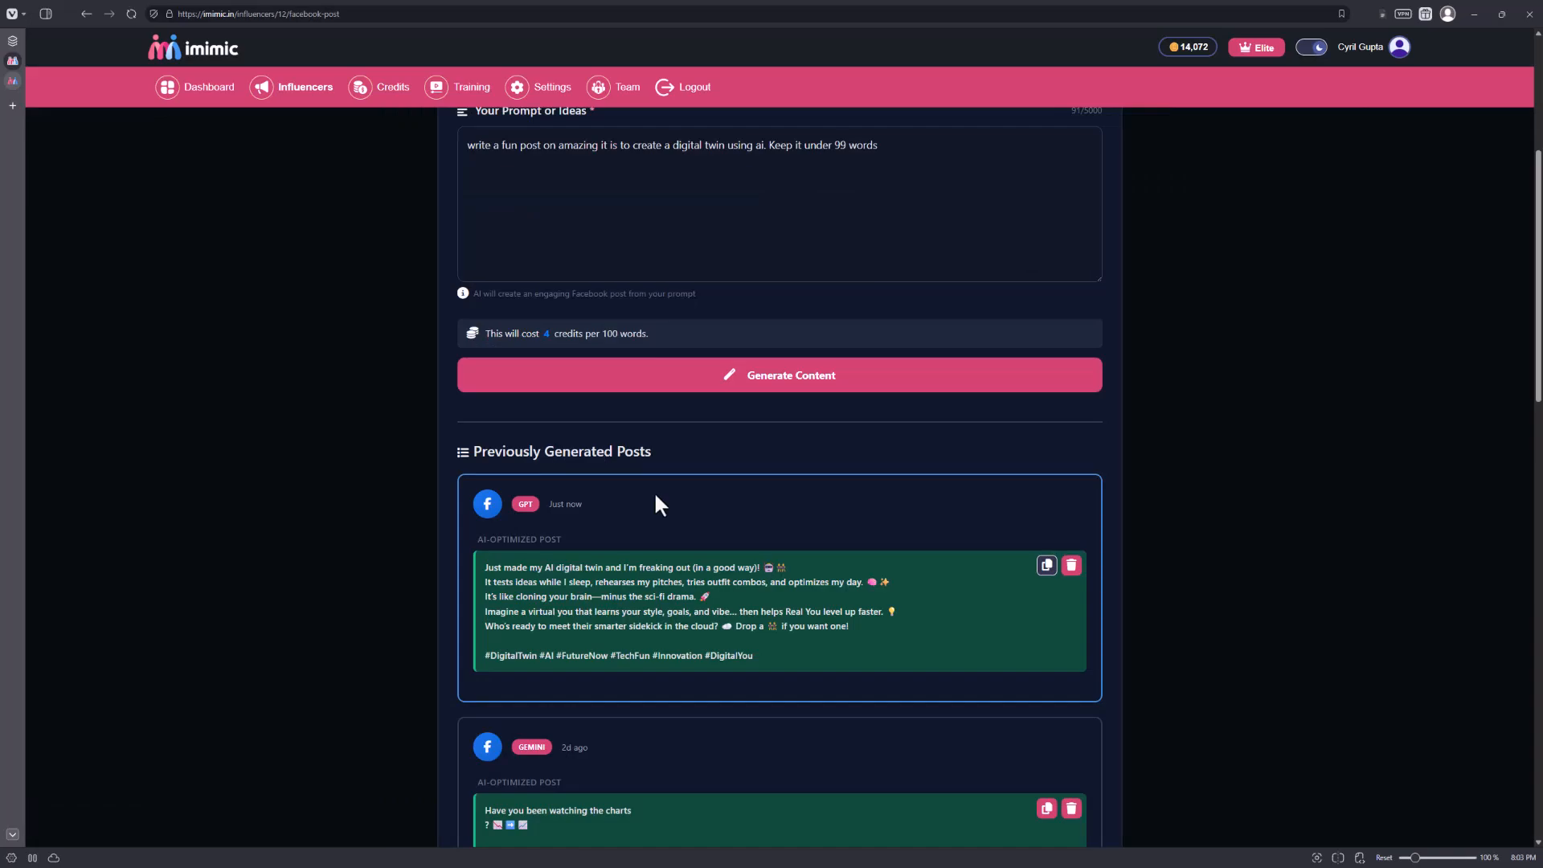
scroll(253, 725, "up", 5)
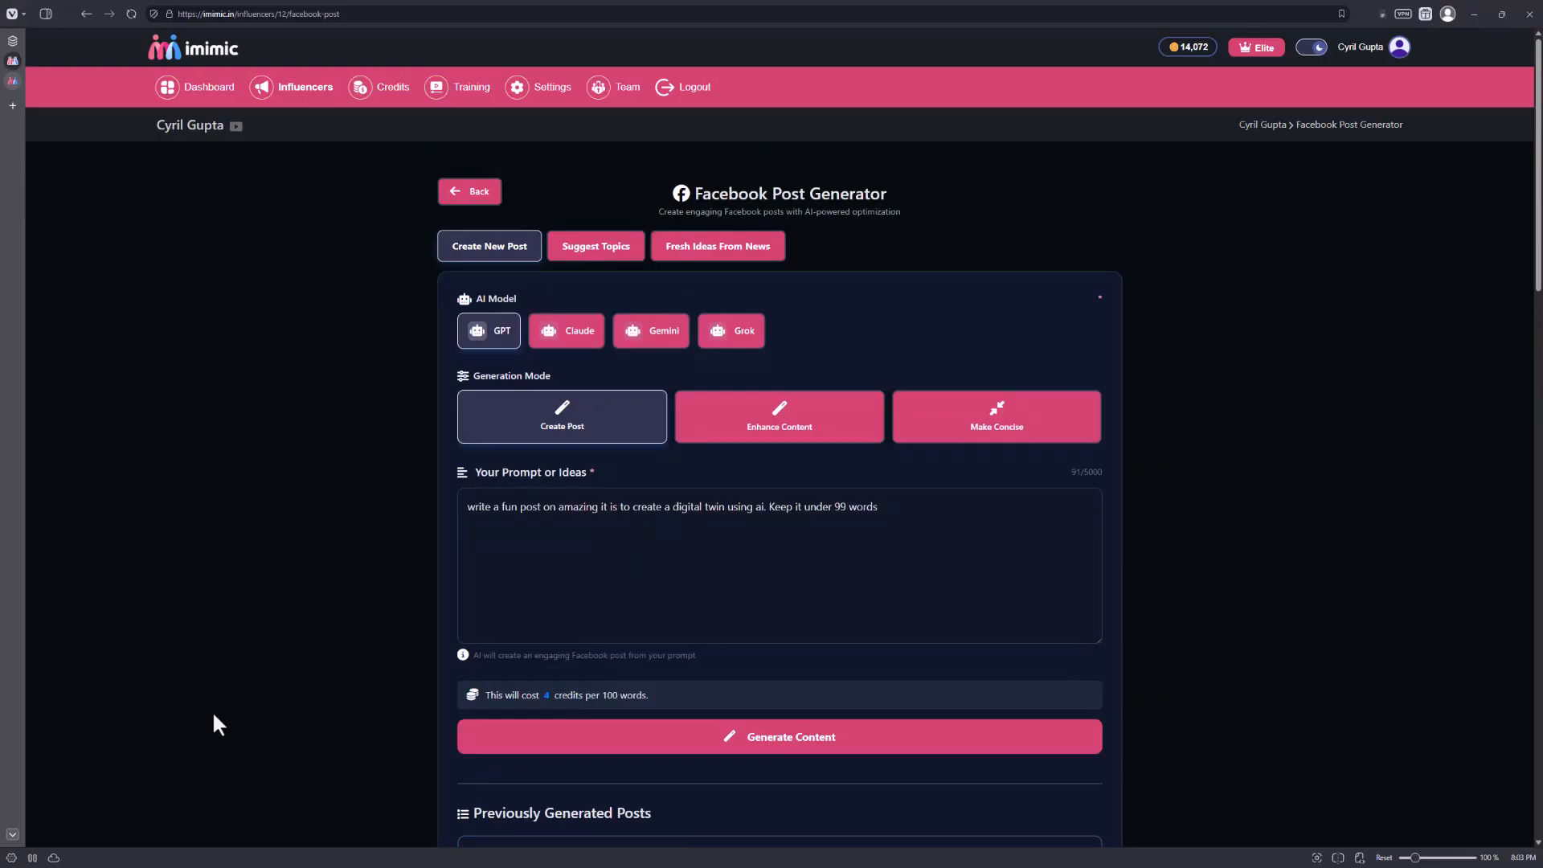
Return to the influencer's dashboard and look through the Instagram, X and LinkedIn post options and the All Content gallery.
left_click(472, 193)
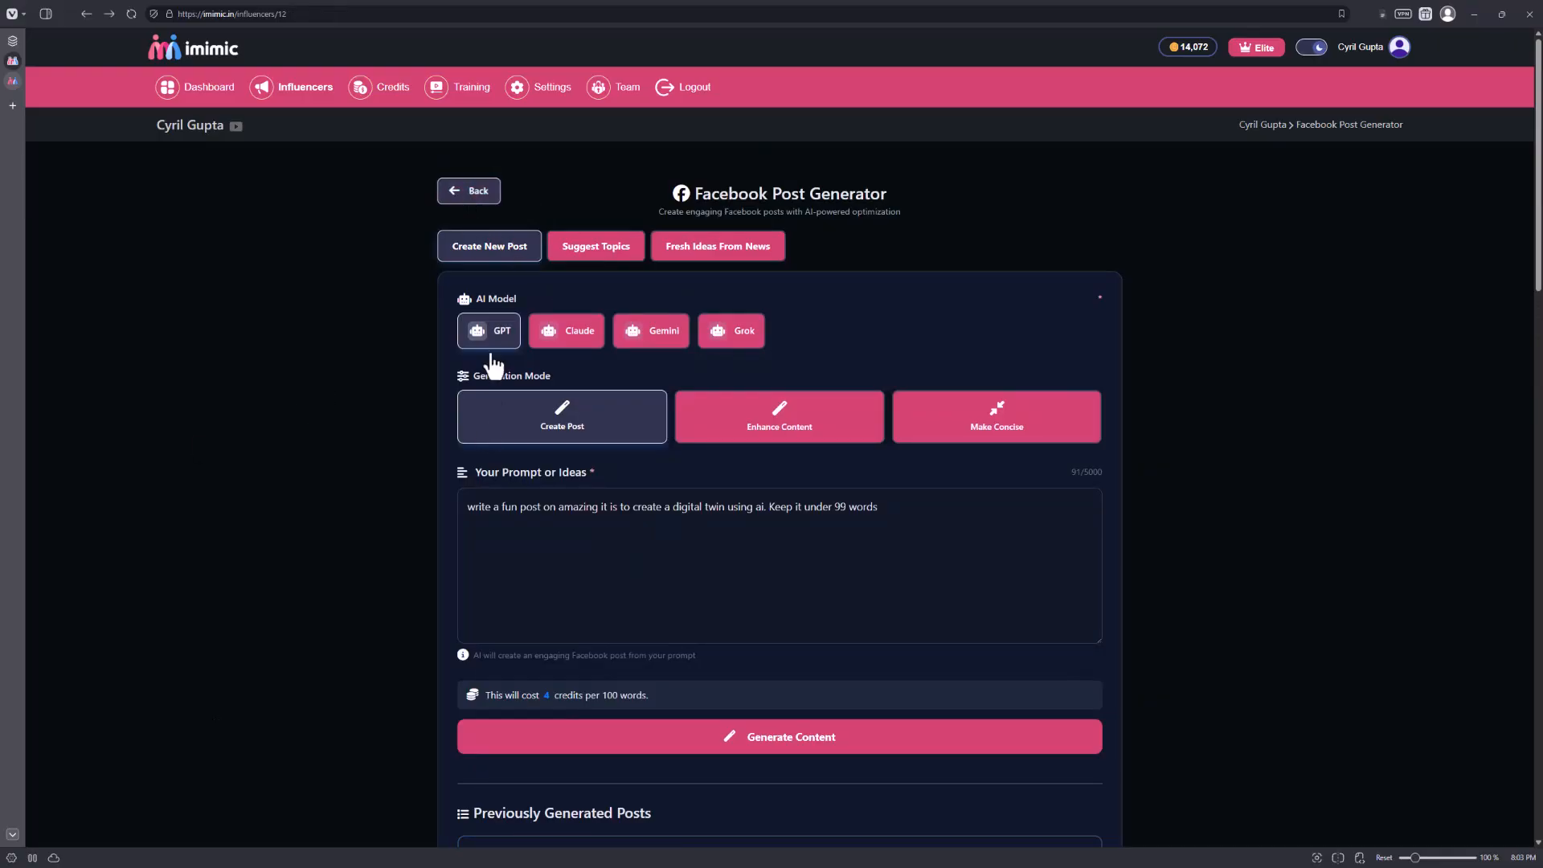
scroll(484, 242, "down", 10)
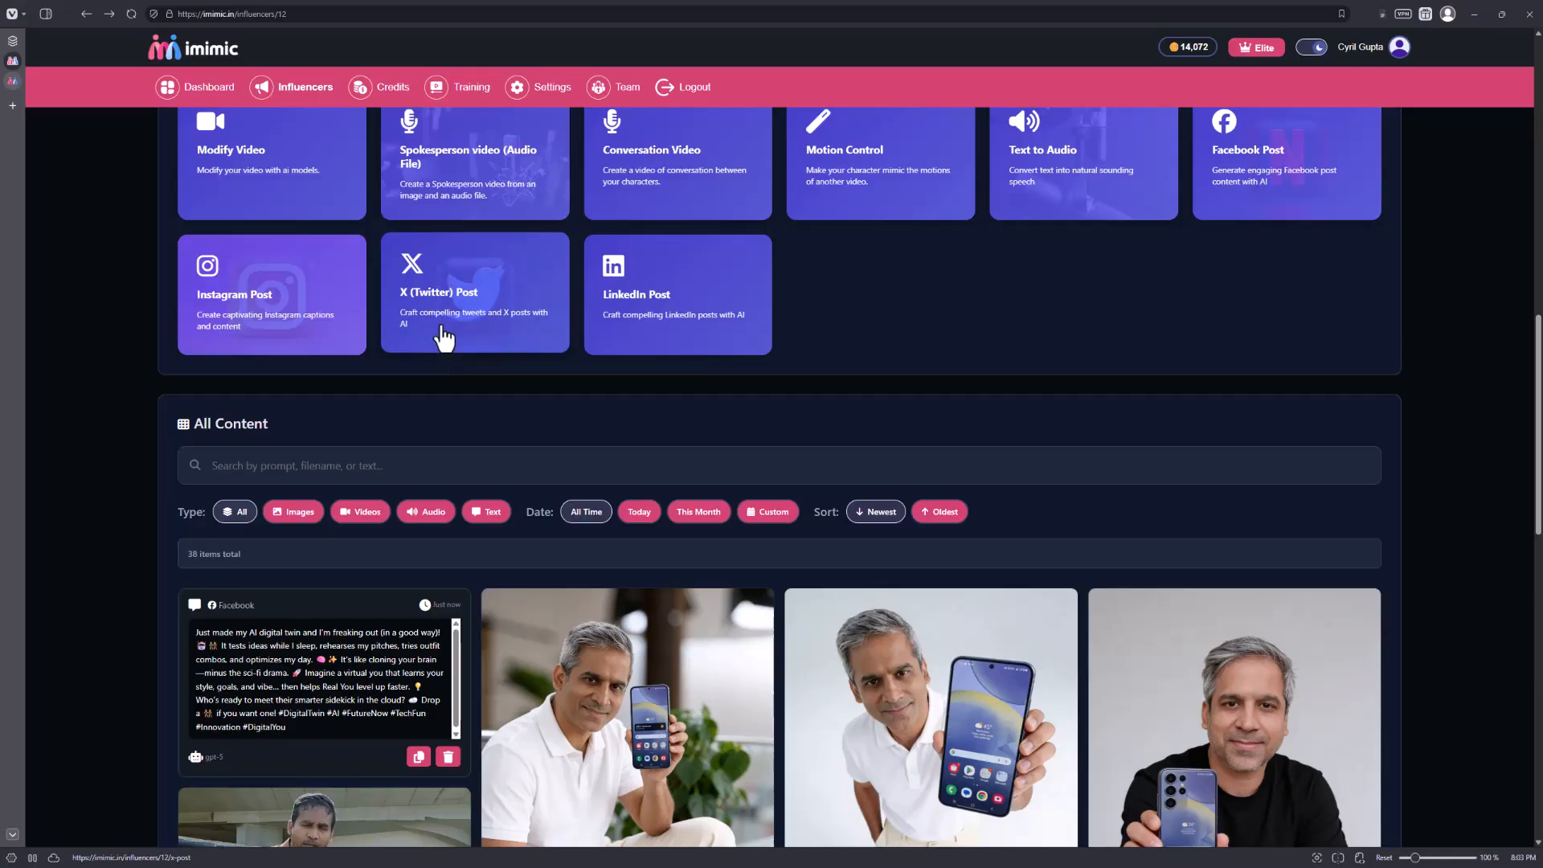
scroll(570, 434, "up", 2)
scroll(707, 475, "down", 10)
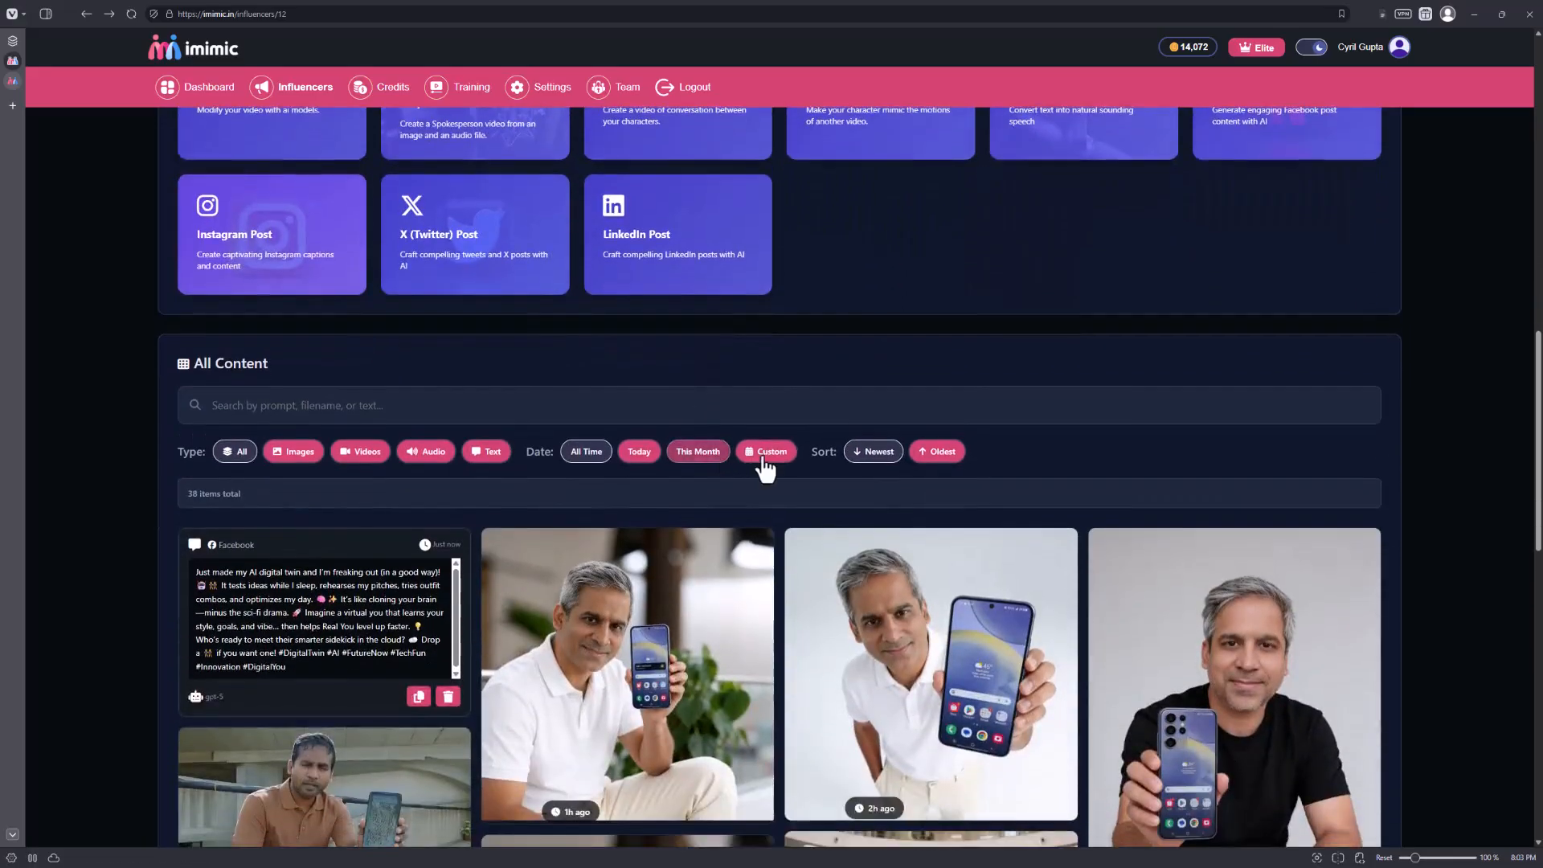
scroll(836, 466, "down", 4)
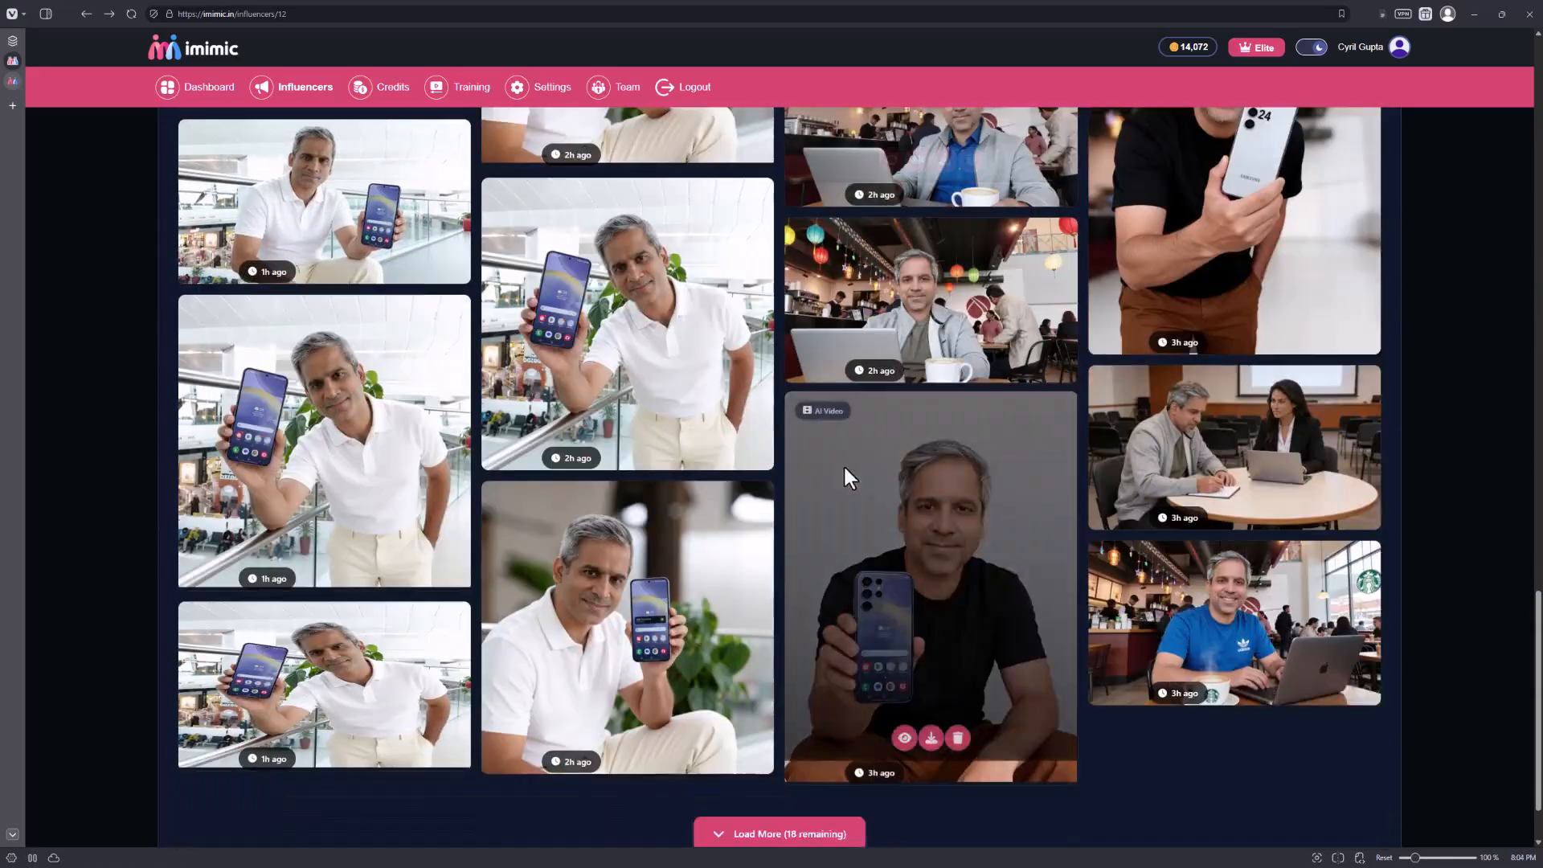
left_click(852, 746)
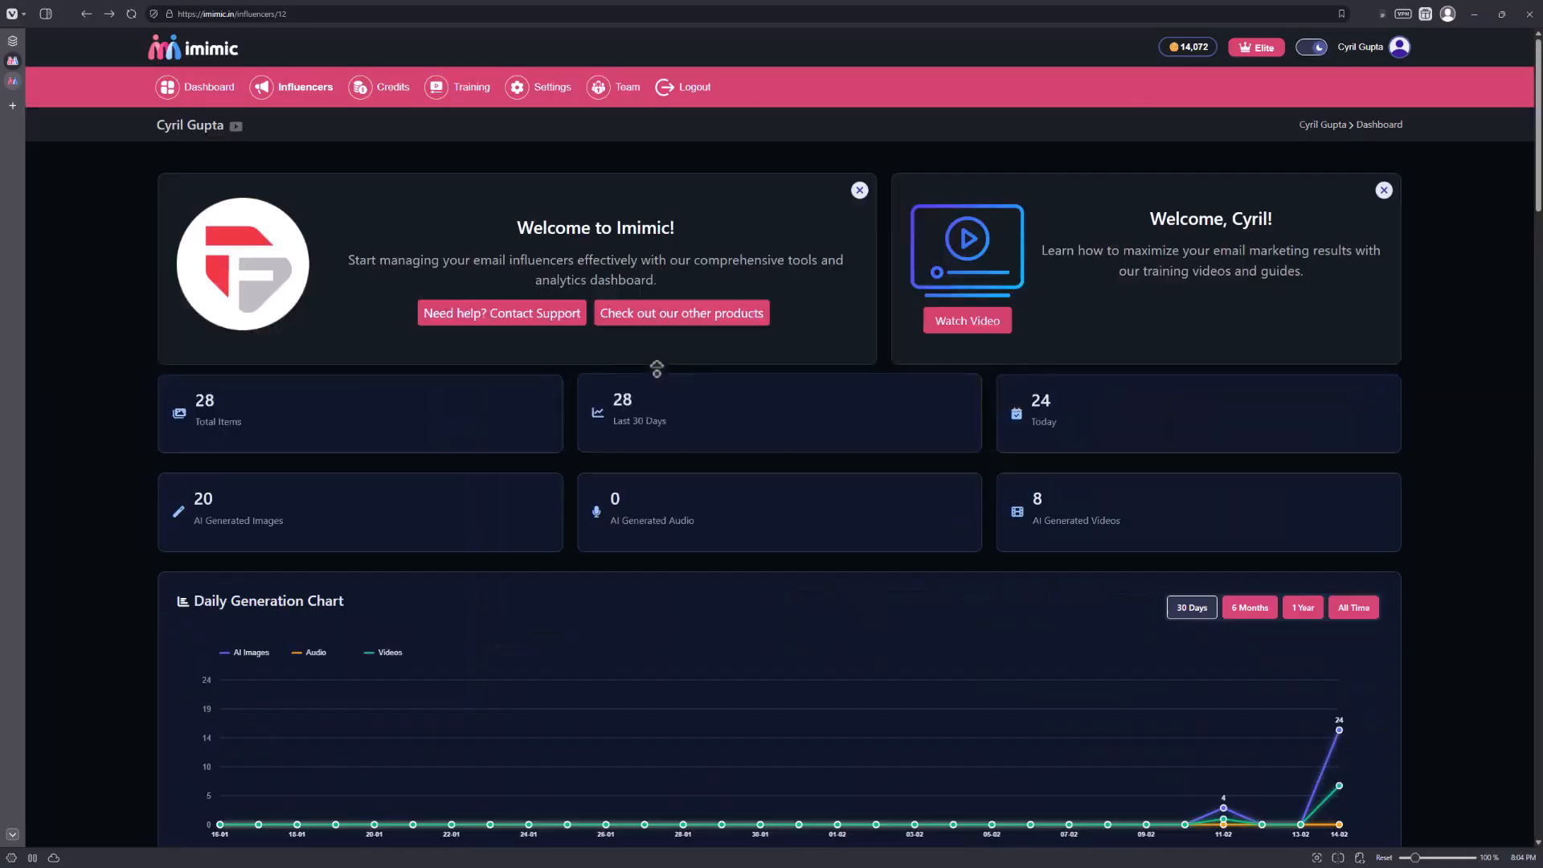
Examine the influencer's Daily Generation Chart and the available Create New content options.
scroll(805, 410, "down", 7)
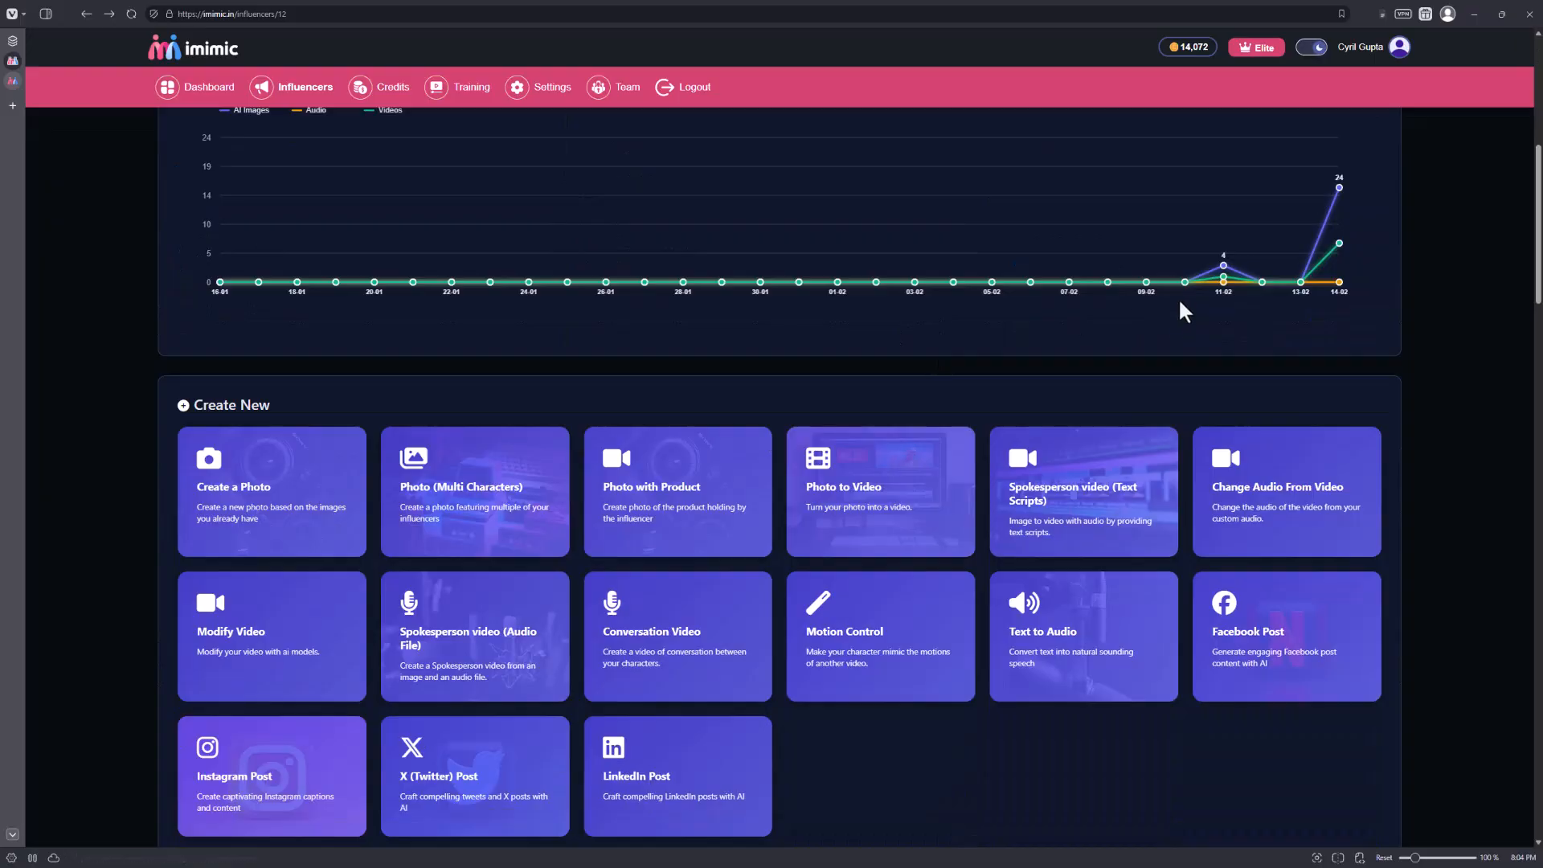
scroll(1217, 337, "up", 2)
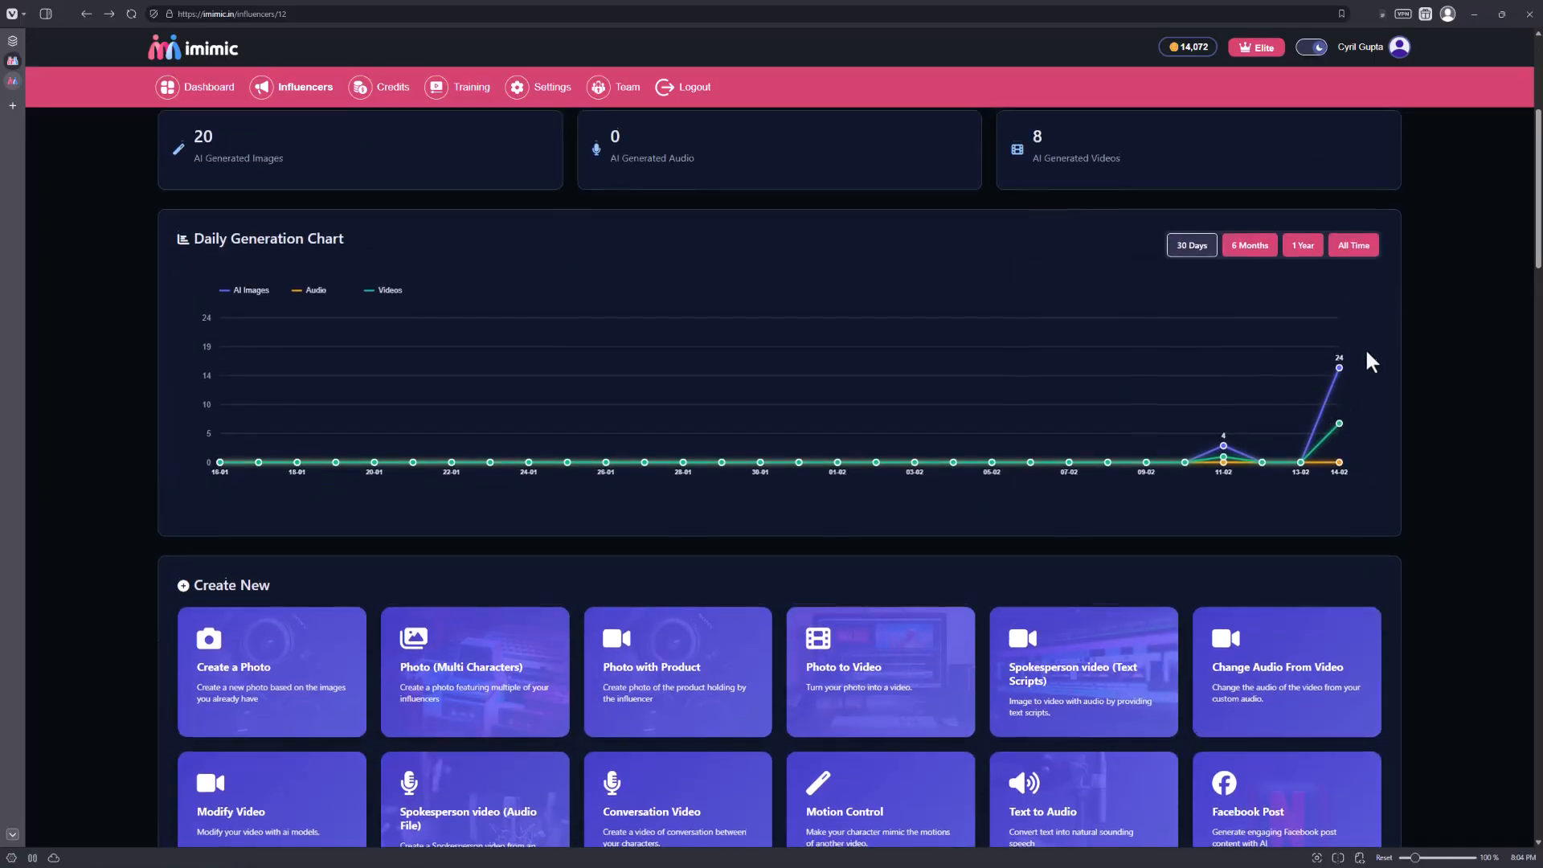
scroll(1366, 358, "down", 10)
scroll(1366, 357, "up", 5)
scroll(1358, 440, "up", 6)
scroll(1317, 474, "down", 3)
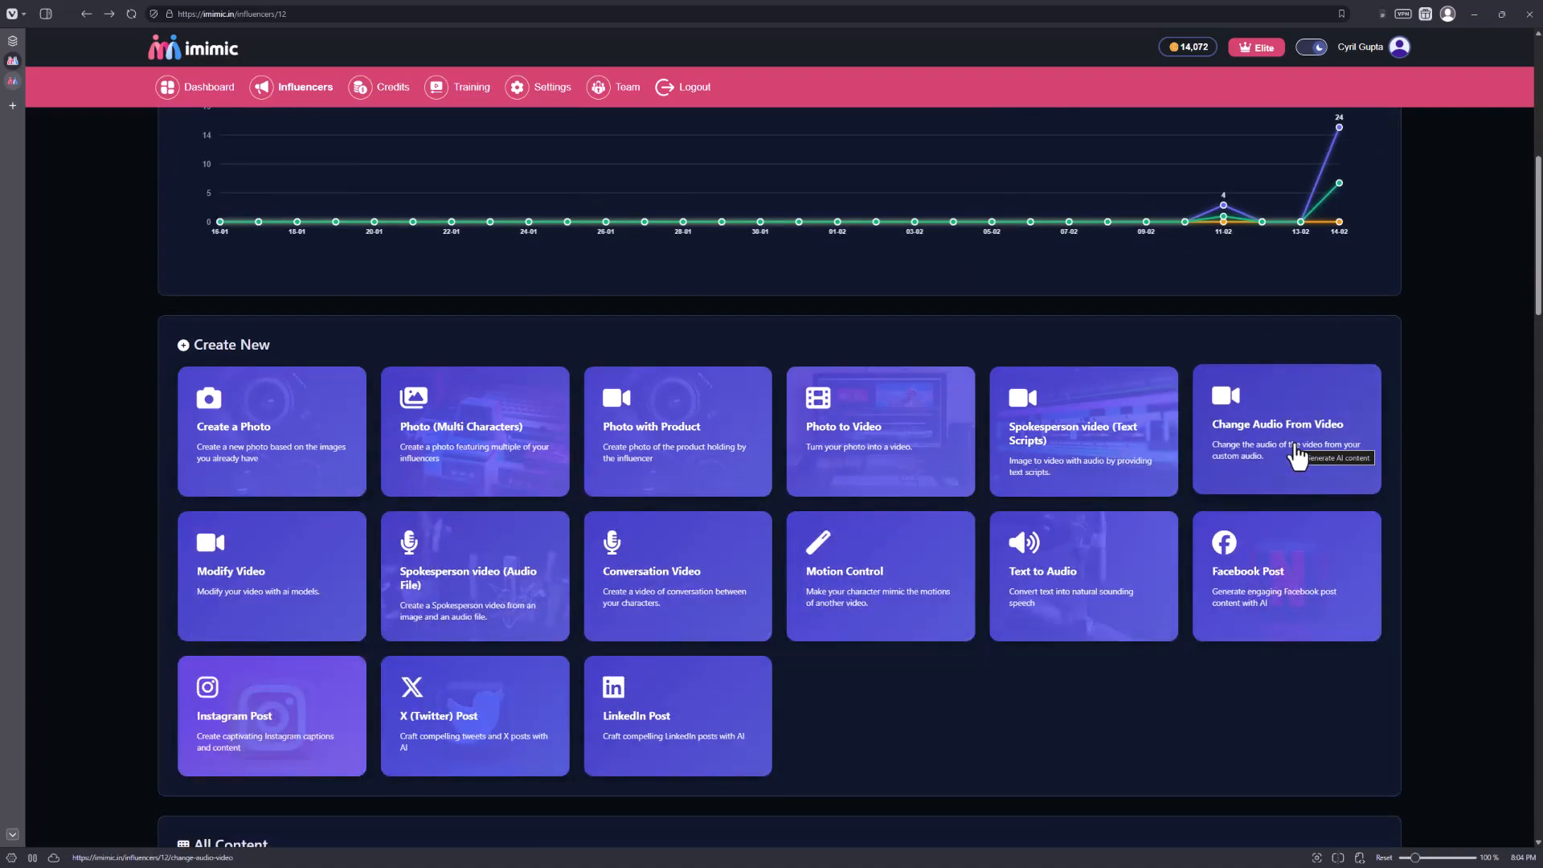
Go to the Influencers list and reopen the influencer pictured in a cap to view the Create New section.
left_click(285, 101)
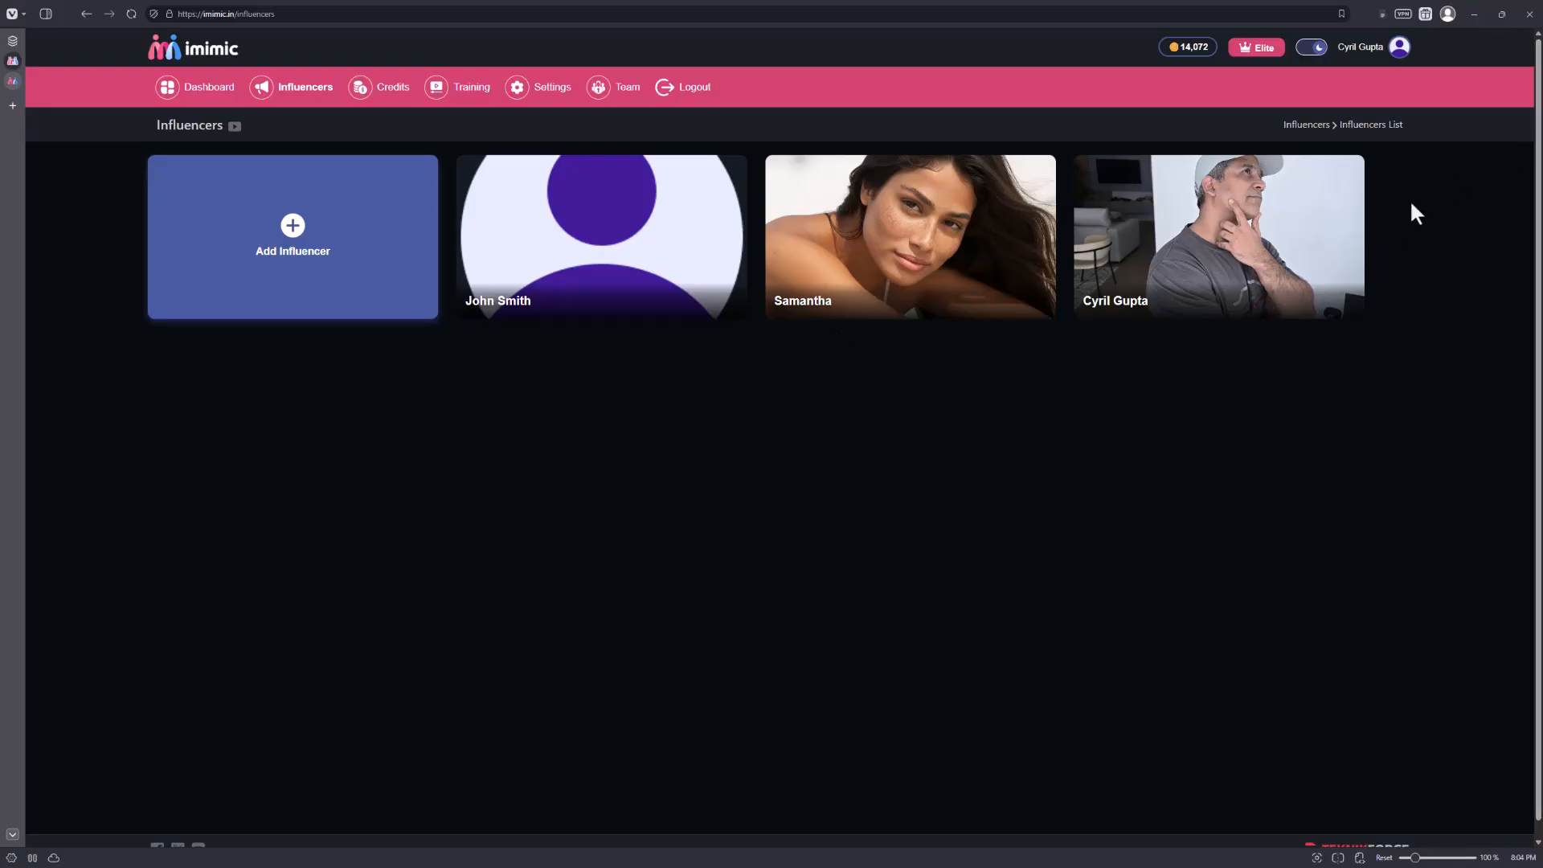
left_click(1272, 298)
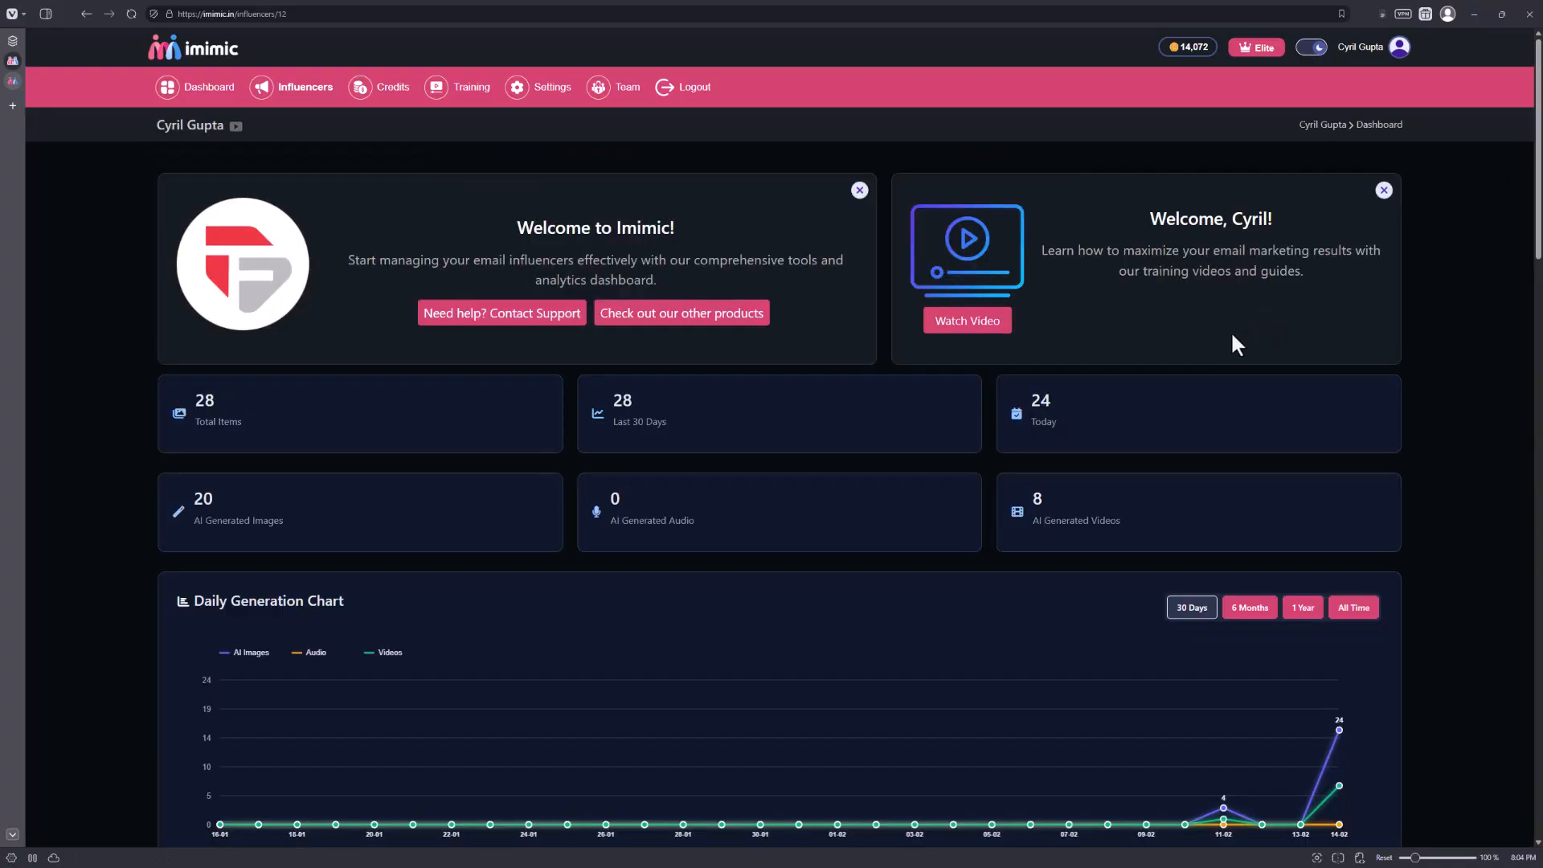
scroll(587, 378, "down", 5)
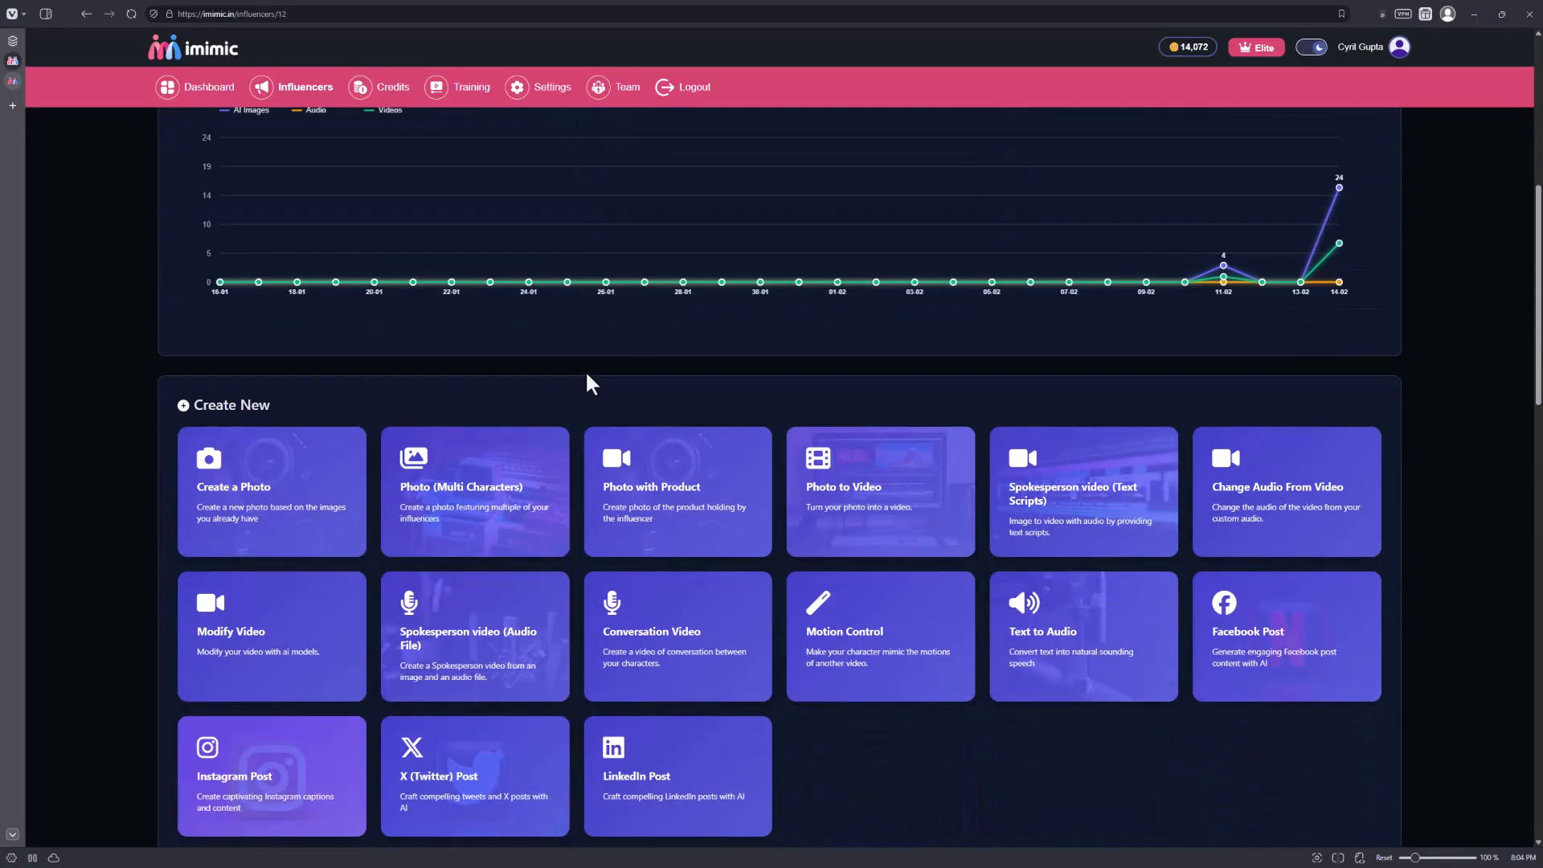